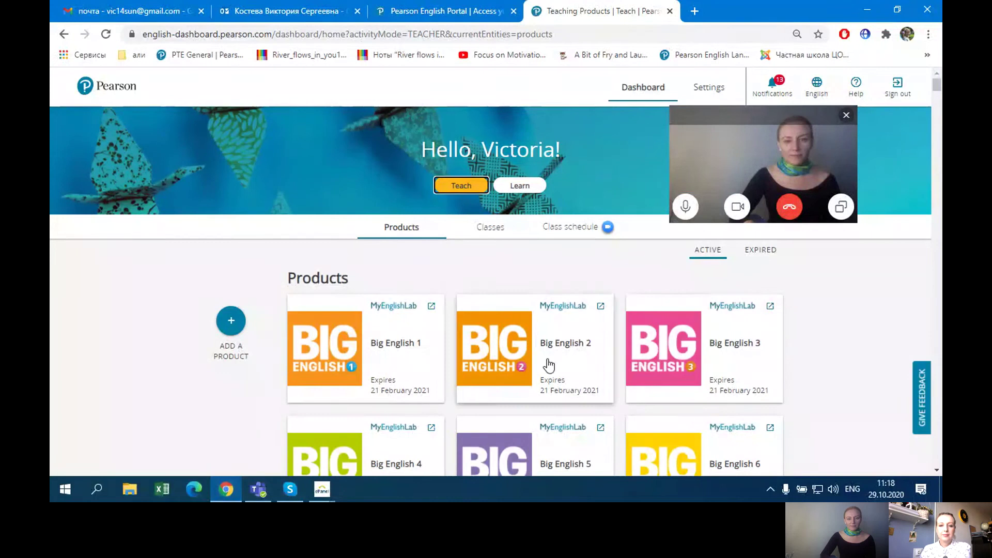
Step: Look over the class schedule, switch to teaching mode, then return to the dashboard's product list
{"action": "left_click", "coordinate": [578, 227]}
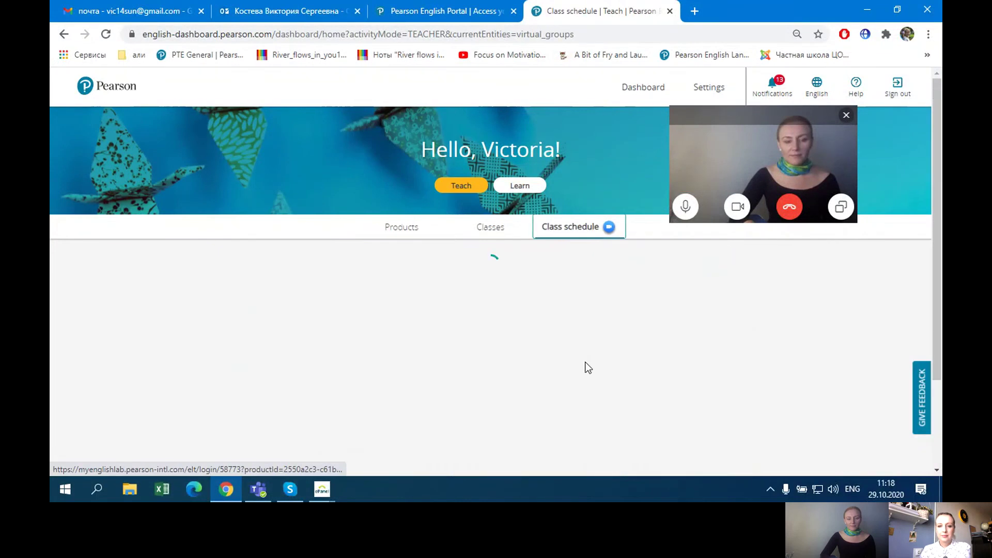
{"action": "scroll", "coordinate": [858, 316], "scroll_direction": "down", "scroll_amount": 5}
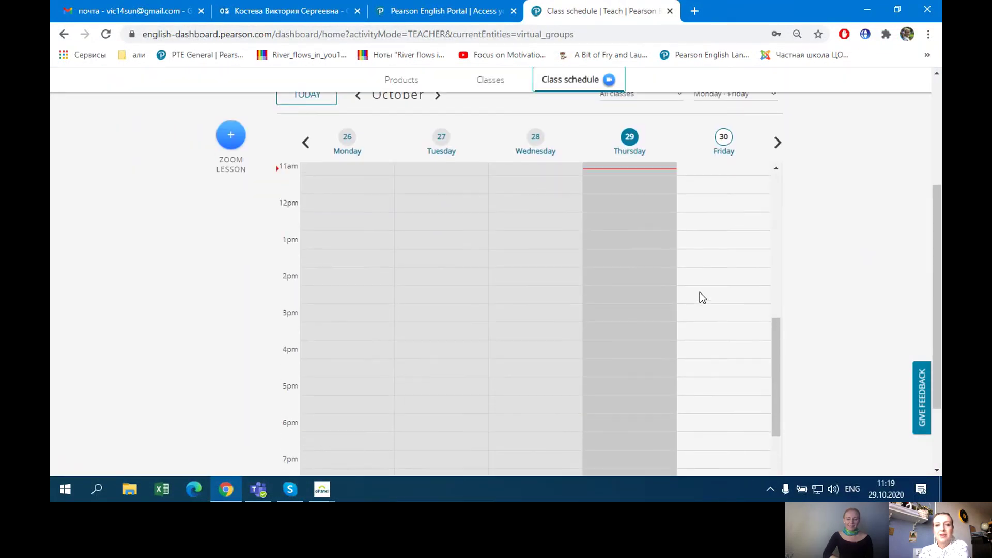
{"action": "scroll", "coordinate": [865, 277], "scroll_direction": "up", "scroll_amount": 3}
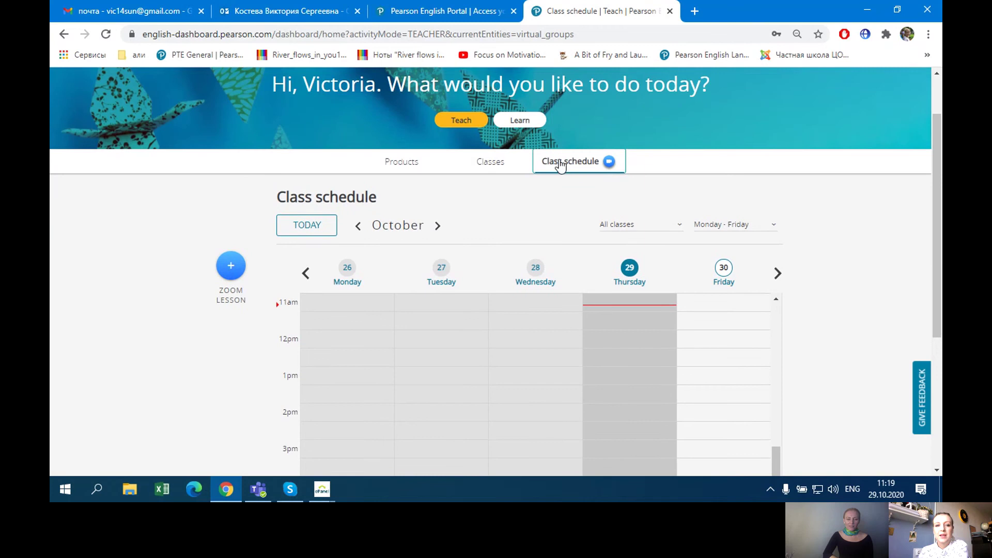
{"action": "left_click", "coordinate": [469, 127]}
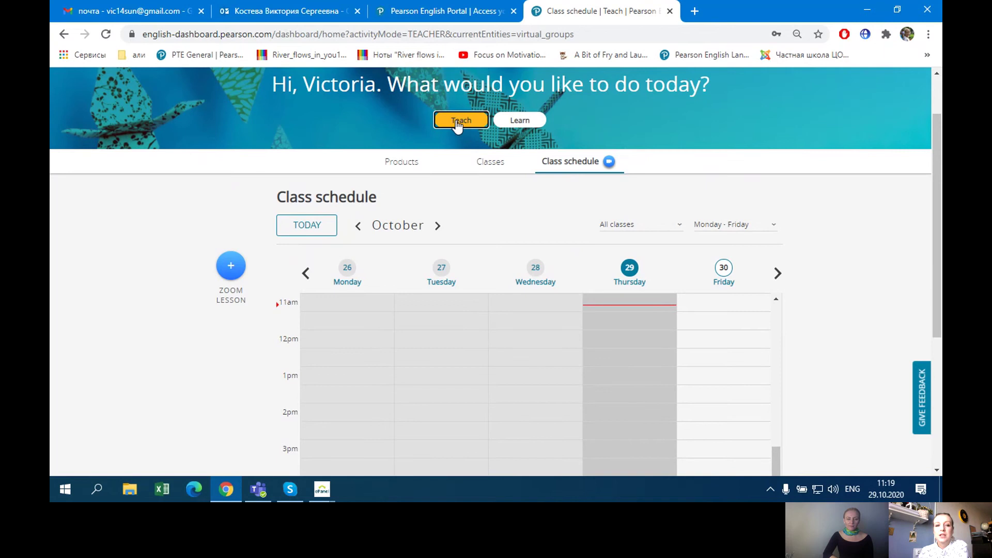
{"action": "scroll", "coordinate": [683, 185], "scroll_direction": "up", "scroll_amount": 2}
{"action": "left_click", "coordinate": [664, 94]}
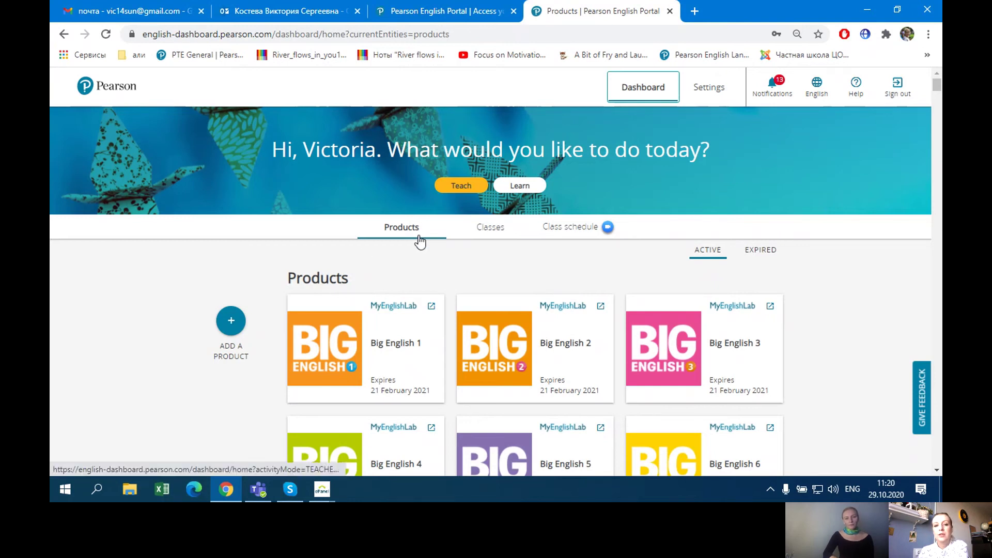
Step: Reopen the class schedule and scroll through the empty 26–30 October week
{"action": "left_click", "coordinate": [578, 235]}
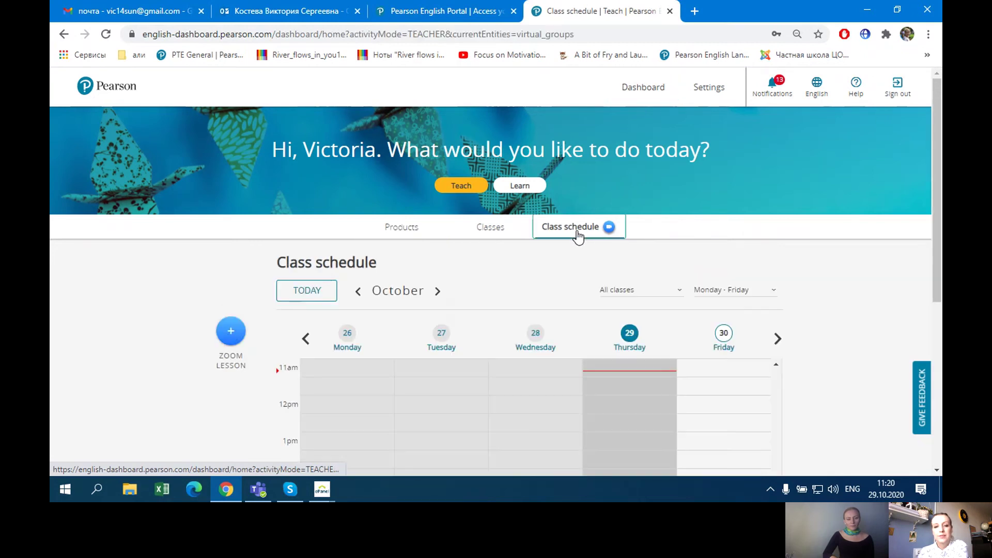
{"action": "scroll", "coordinate": [891, 318], "scroll_direction": "down", "scroll_amount": 3}
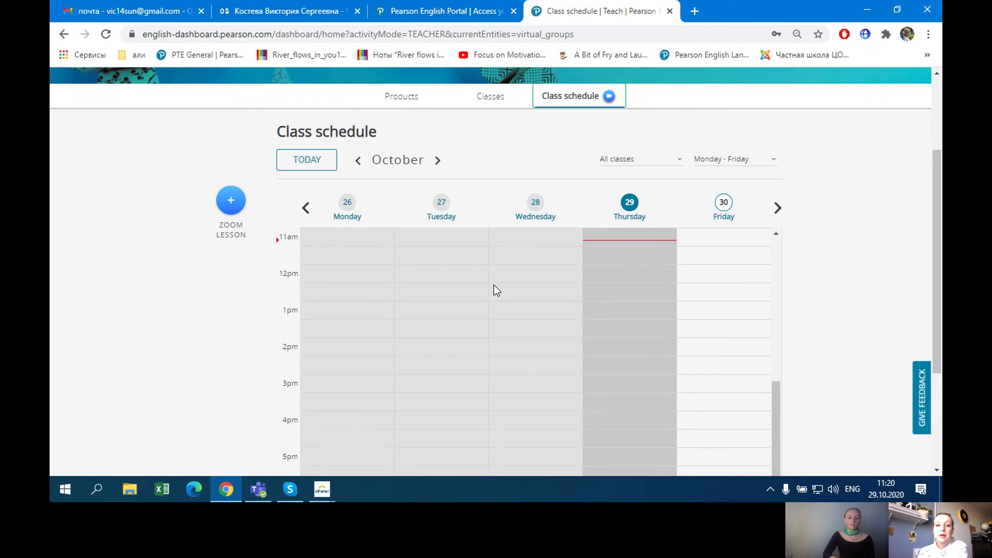
{"action": "scroll", "coordinate": [495, 285], "scroll_direction": "up", "scroll_amount": 3}
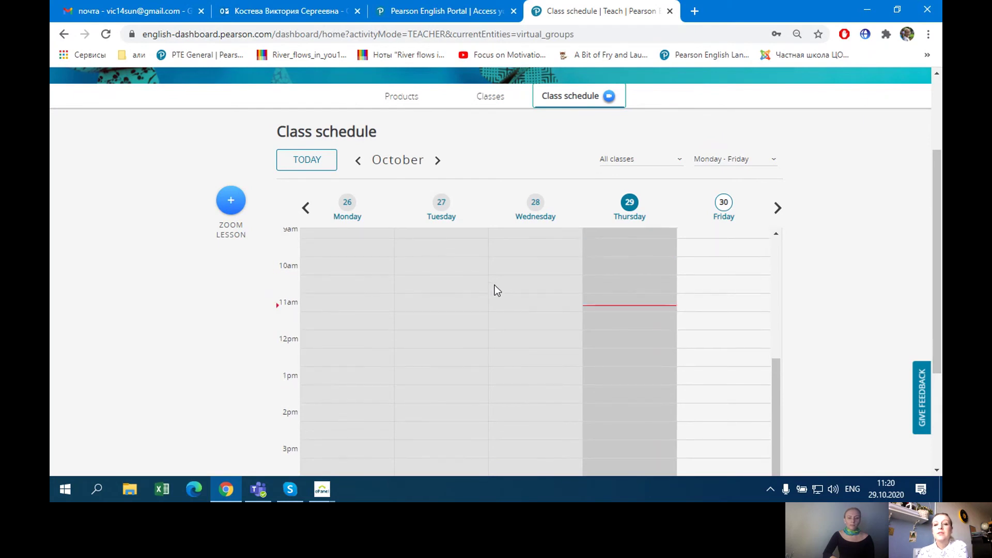
{"action": "scroll", "coordinate": [499, 297], "scroll_direction": "up", "scroll_amount": 4}
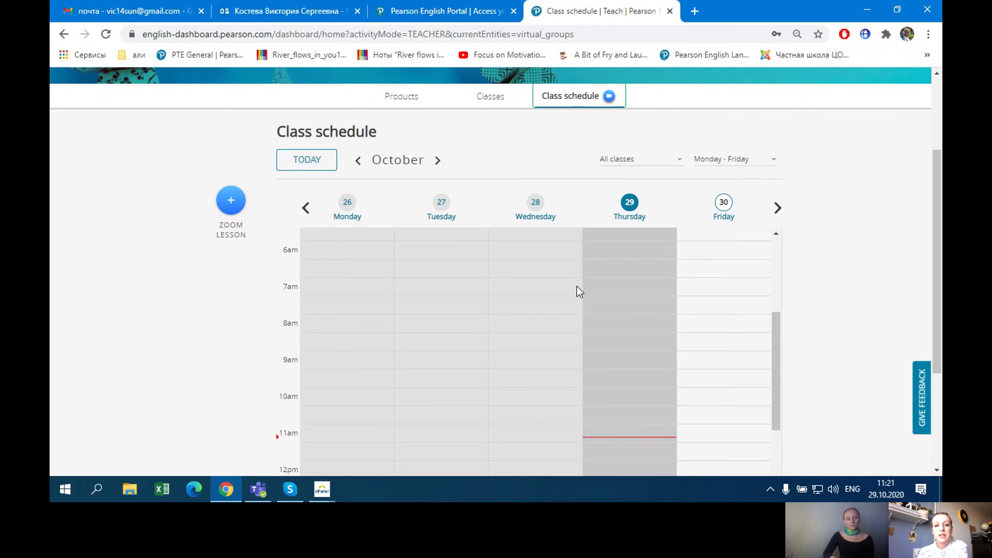
{"action": "scroll", "coordinate": [611, 346], "scroll_direction": "down", "scroll_amount": 3}
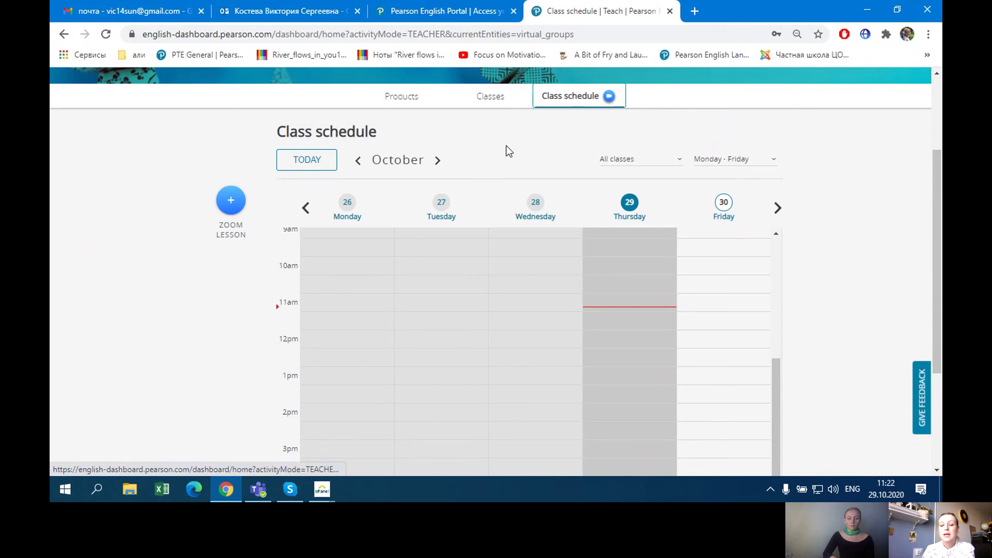
{"action": "left_click_drag", "start_coordinate": [936, 269], "coordinate": [940, 199]}
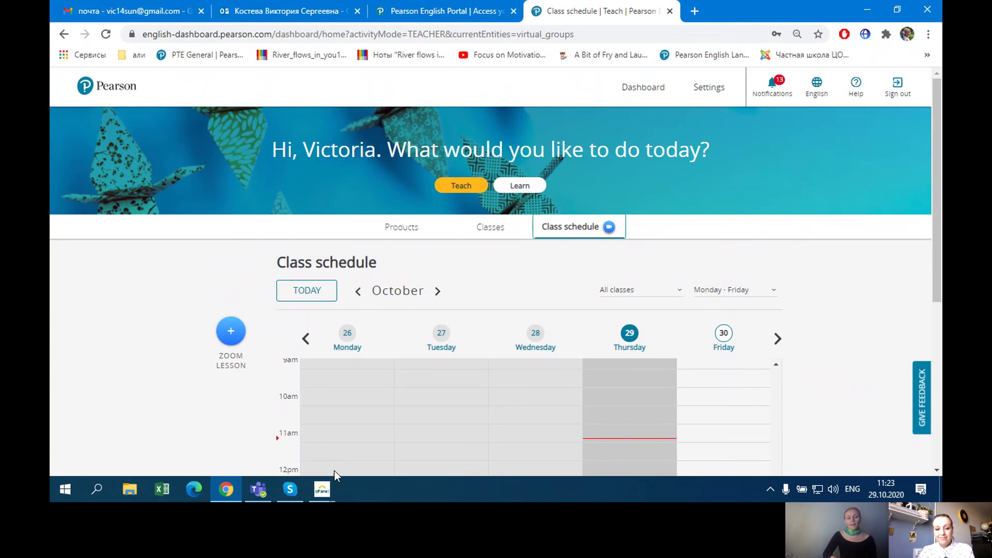
{"action": "left_click", "coordinate": [290, 490]}
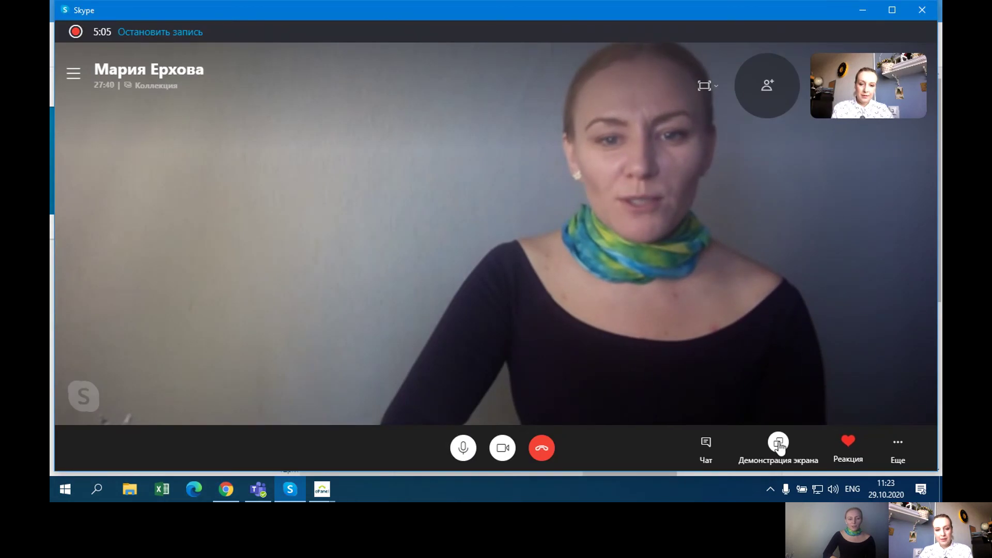
{"action": "left_click", "coordinate": [226, 490]}
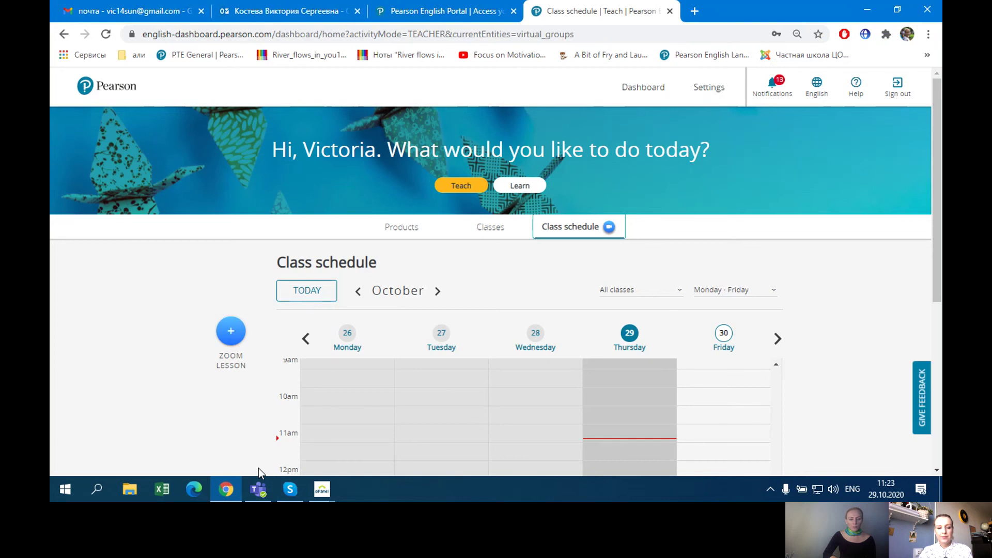
{"action": "scroll", "coordinate": [499, 439], "scroll_direction": "down", "scroll_amount": 2}
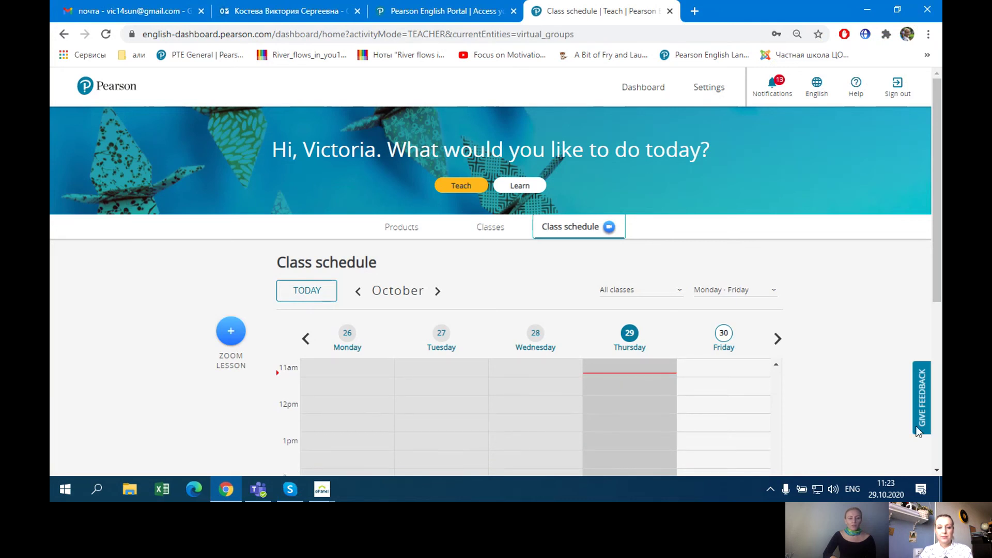
{"action": "left_click", "coordinate": [938, 473]}
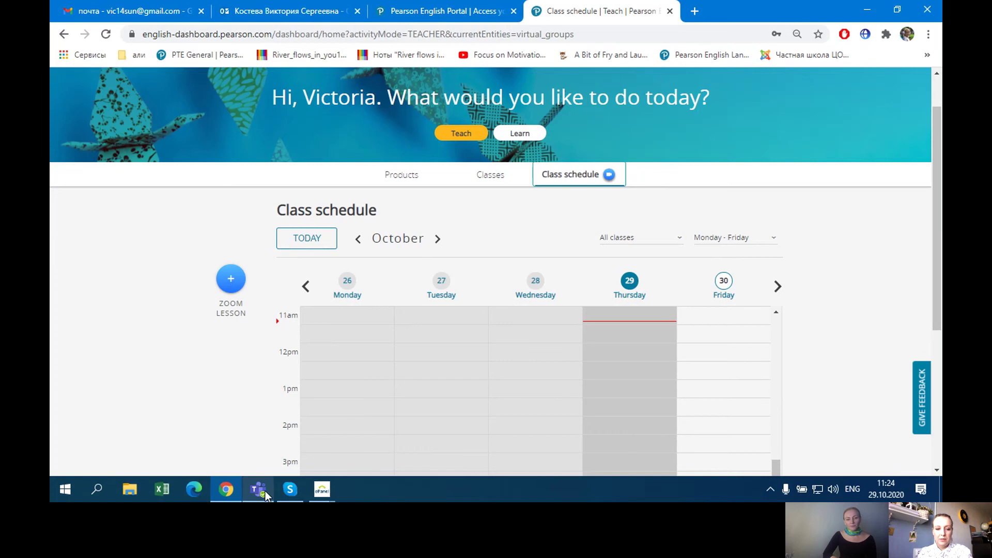
{"action": "left_click", "coordinate": [290, 490]}
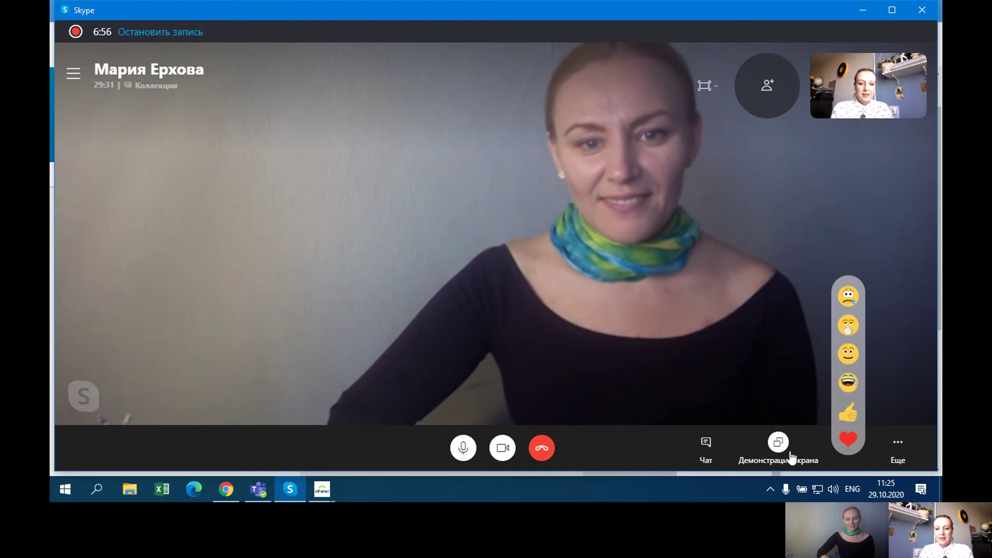
{"action": "left_click", "coordinate": [225, 490]}
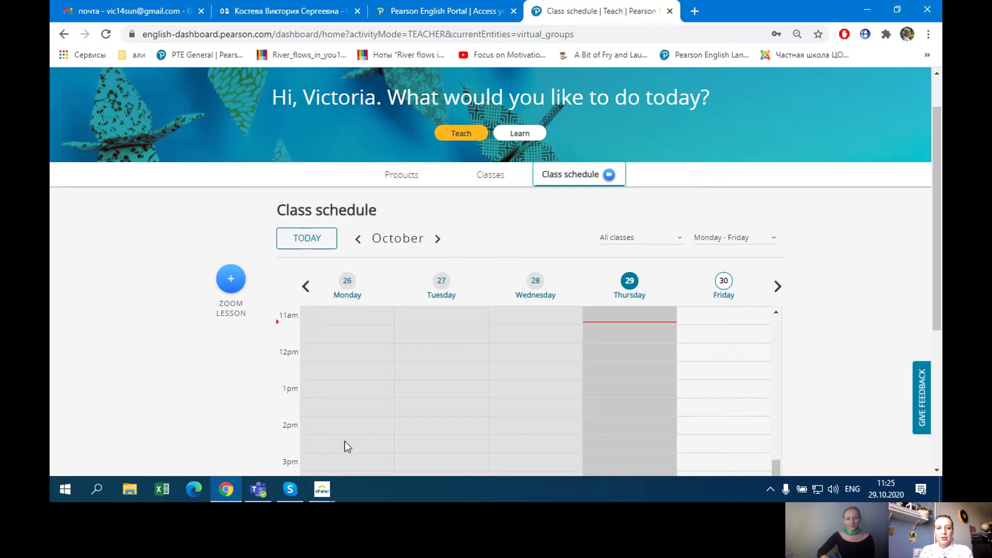
{"action": "scroll", "coordinate": [609, 194], "scroll_direction": "up", "scroll_amount": 1}
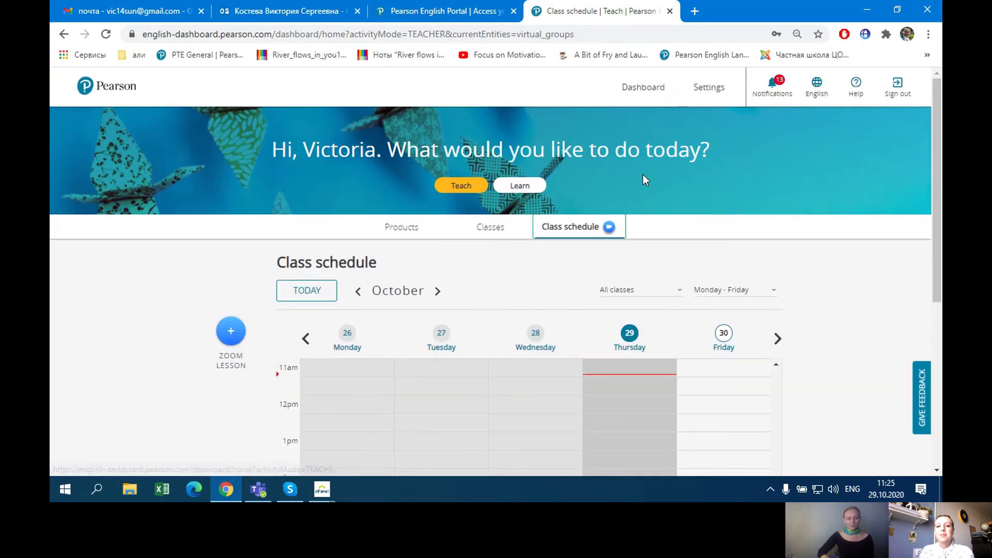
Step: Return to the dashboard and scroll the Big English 1–6 product list
{"action": "left_click", "coordinate": [640, 92]}
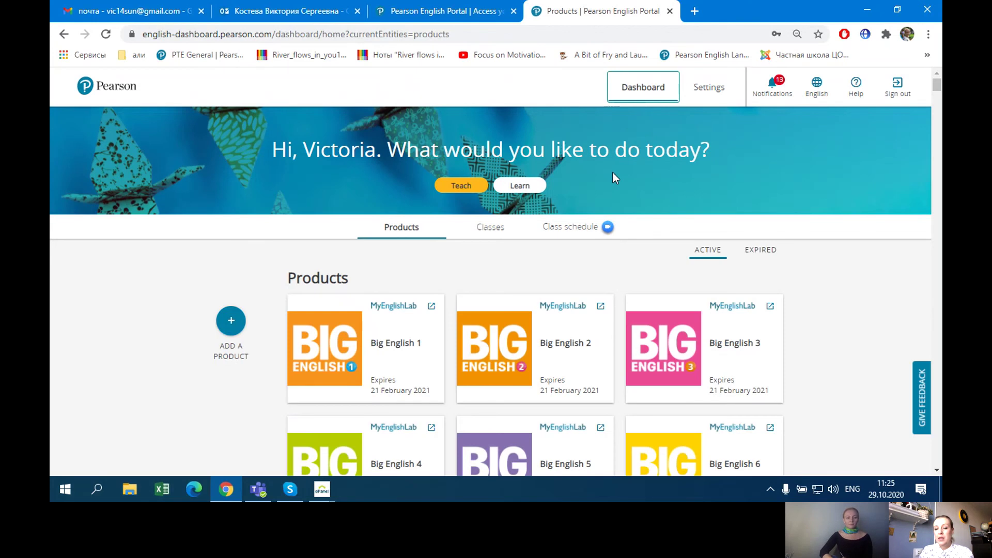
{"action": "scroll", "coordinate": [613, 173], "scroll_direction": "down", "scroll_amount": 1}
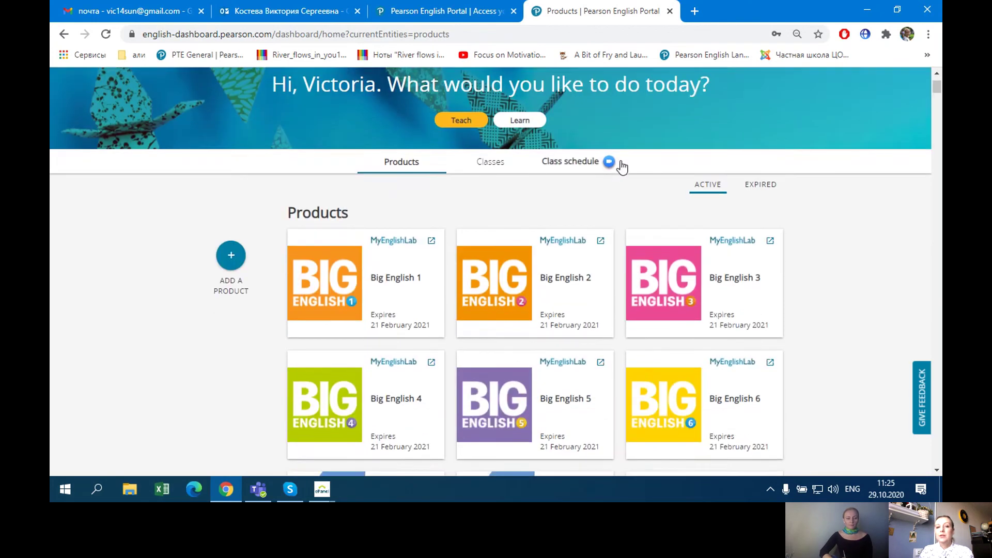
{"action": "scroll", "coordinate": [455, 119], "scroll_direction": "up", "scroll_amount": 1}
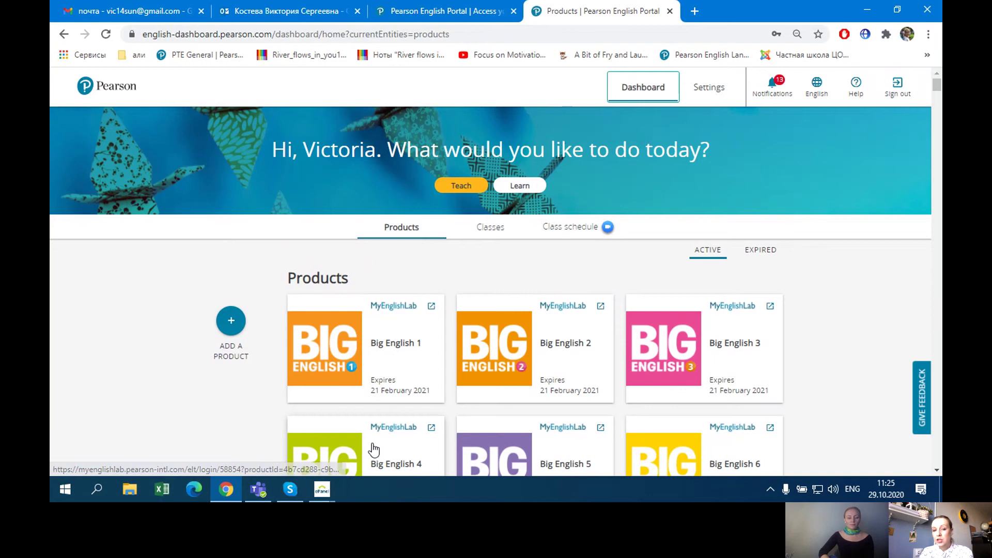
Step: Switch to the student view of products and open the Focus Level 5 course
{"action": "left_click", "coordinate": [528, 194]}
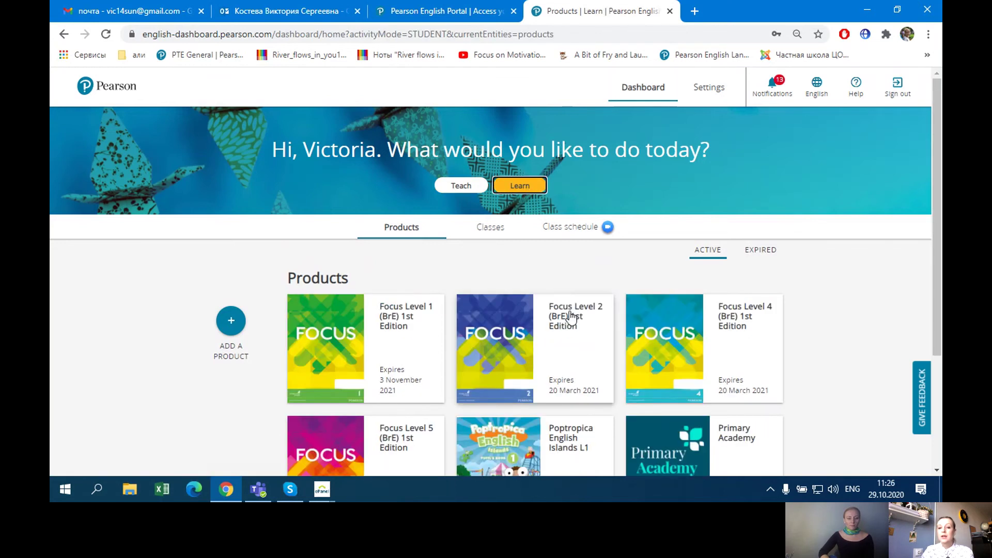
{"action": "scroll", "coordinate": [571, 331], "scroll_direction": "down", "scroll_amount": 3}
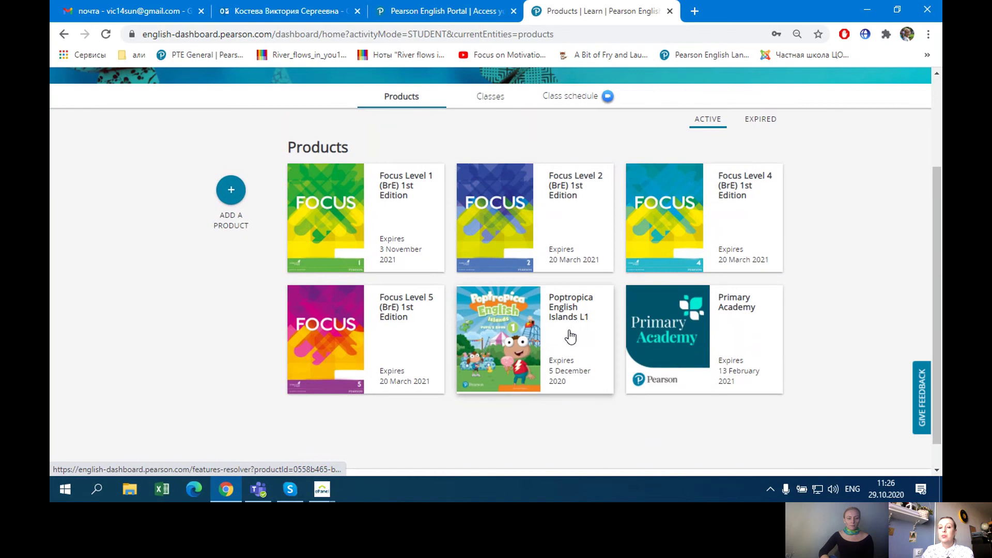
{"action": "scroll", "coordinate": [570, 337], "scroll_direction": "up", "scroll_amount": 1}
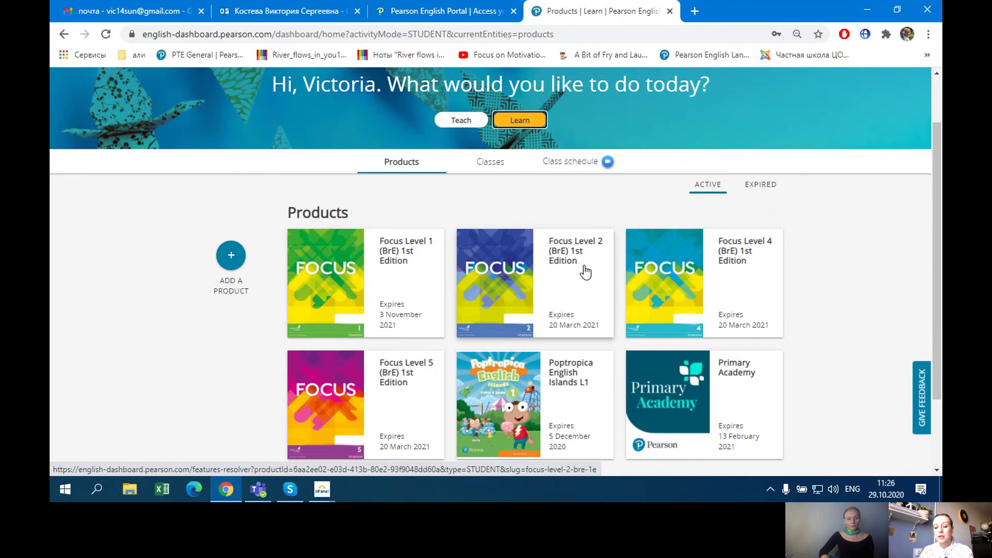
{"action": "left_click", "coordinate": [403, 370]}
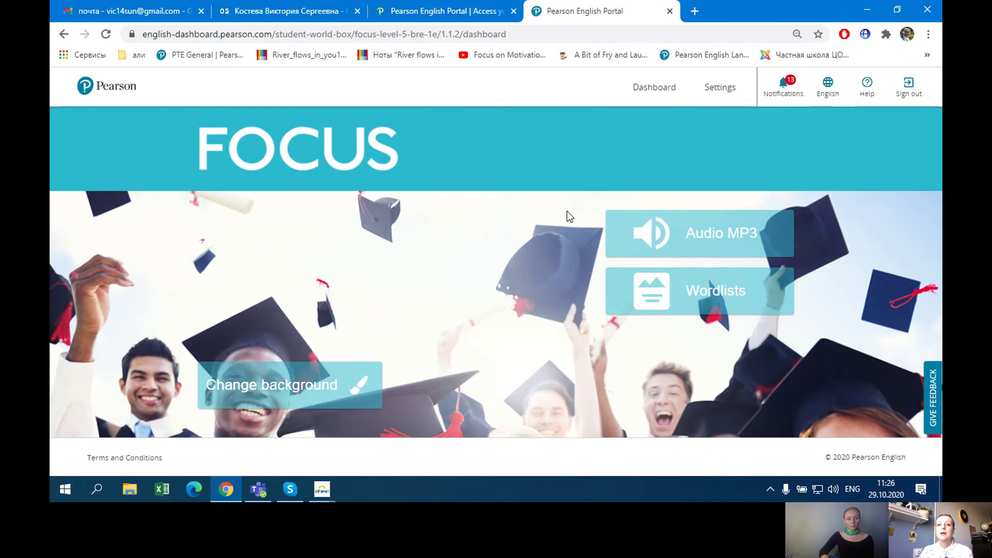
Step: Go back to the products dashboard and switch it to teaching mode
{"action": "left_click", "coordinate": [455, 11]}
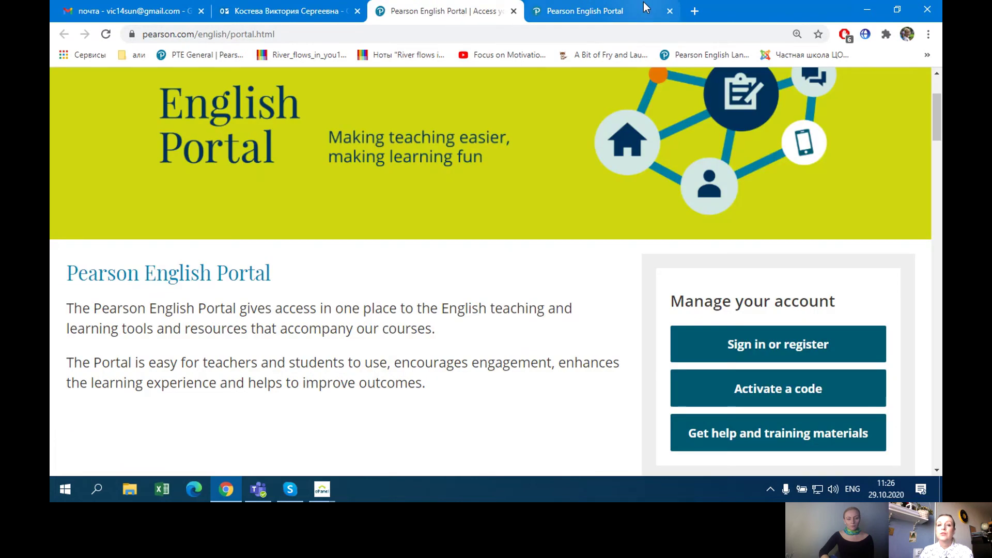
{"action": "left_click", "coordinate": [602, 12]}
{"action": "left_click", "coordinate": [64, 34]}
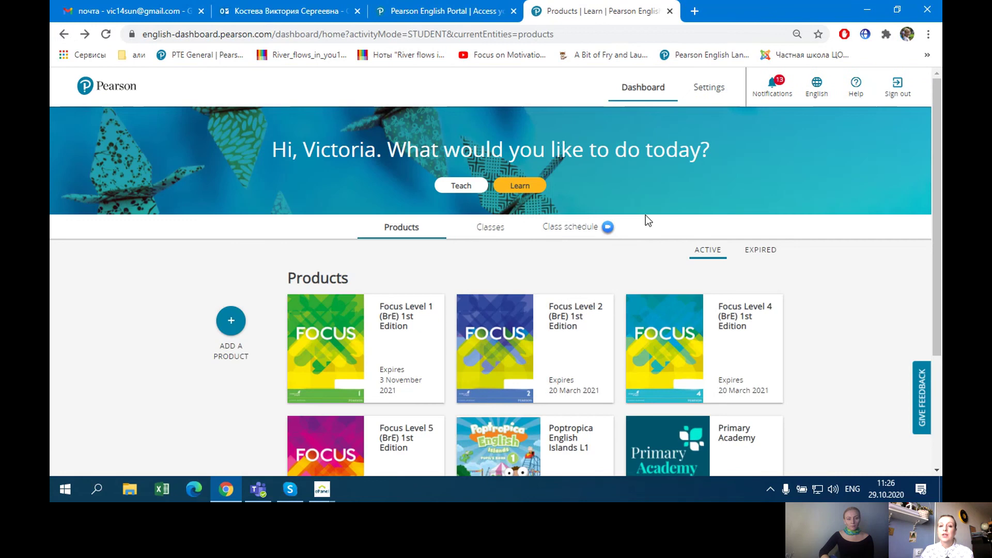
{"action": "left_click", "coordinate": [464, 190]}
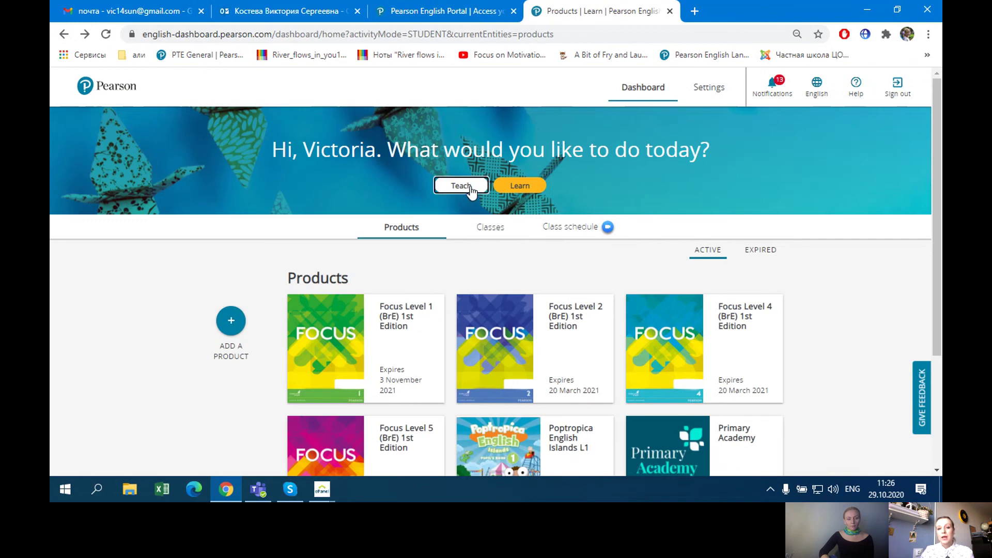
Step: View the teacher's classes and the empty 26–30 October class schedule, then return to Products
{"action": "left_click", "coordinate": [491, 237]}
{"action": "scroll", "coordinate": [611, 309], "scroll_direction": "down", "scroll_amount": 5}
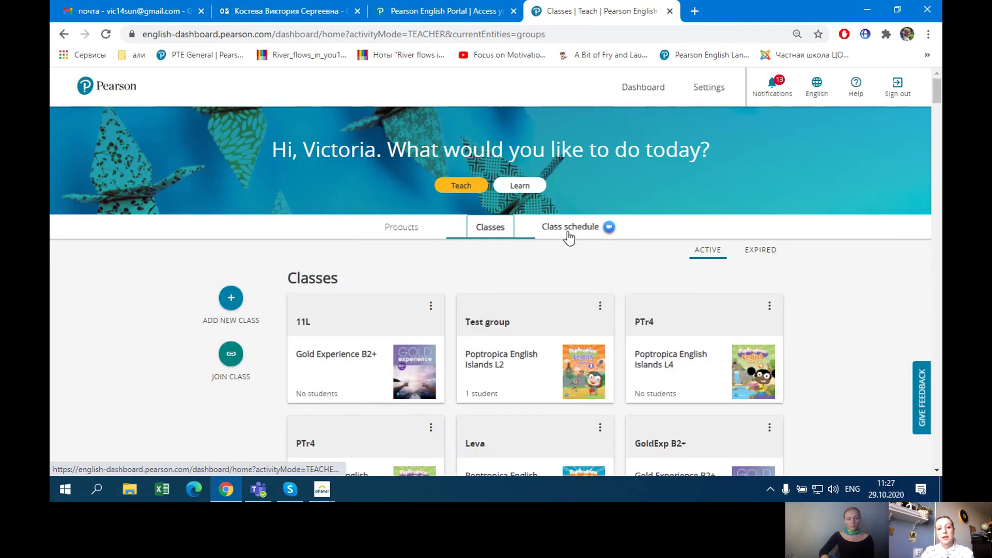
{"action": "left_click", "coordinate": [570, 233]}
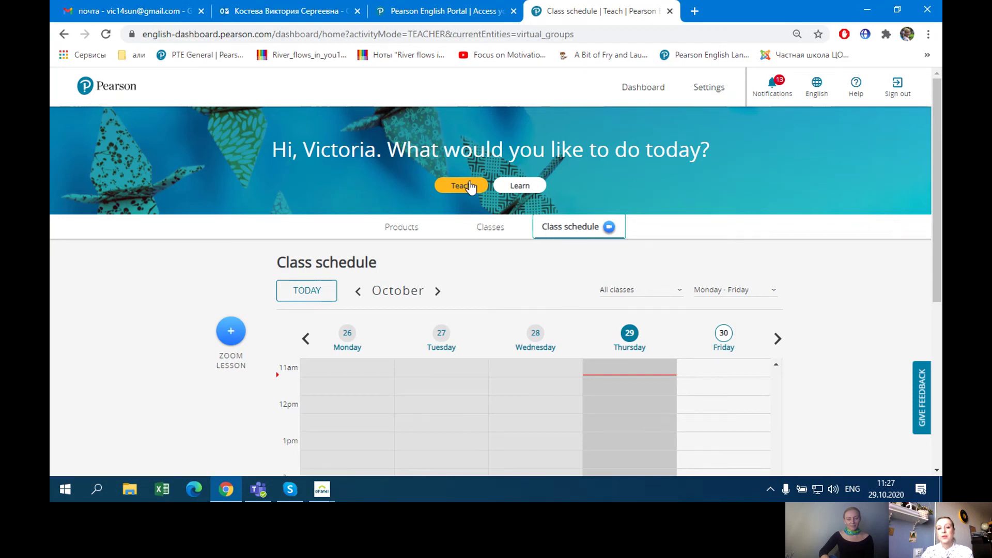
{"action": "left_click", "coordinate": [408, 235]}
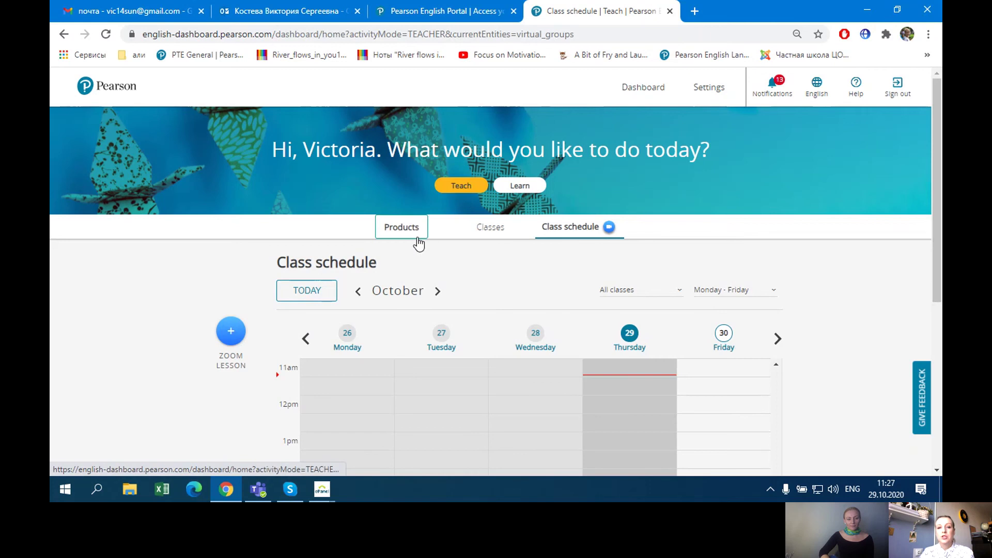
Step: Scroll the dashboard to the Focus 2 2nd Edition cards and launch Online Practice in MyEnglishLab
{"action": "left_click", "coordinate": [640, 89]}
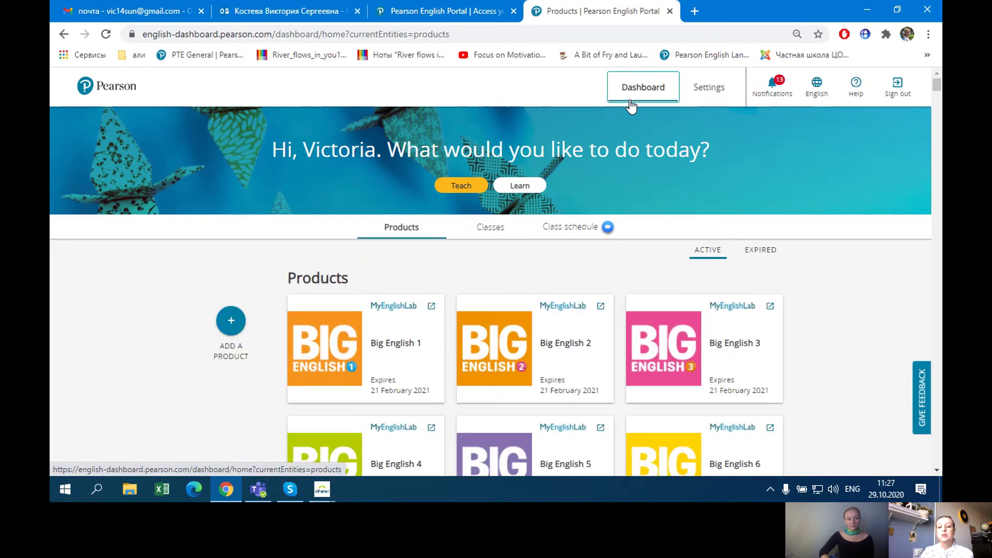
{"action": "scroll", "coordinate": [645, 138], "scroll_direction": "down", "scroll_amount": 3}
{"action": "scroll", "coordinate": [646, 140], "scroll_direction": "down", "scroll_amount": 20}
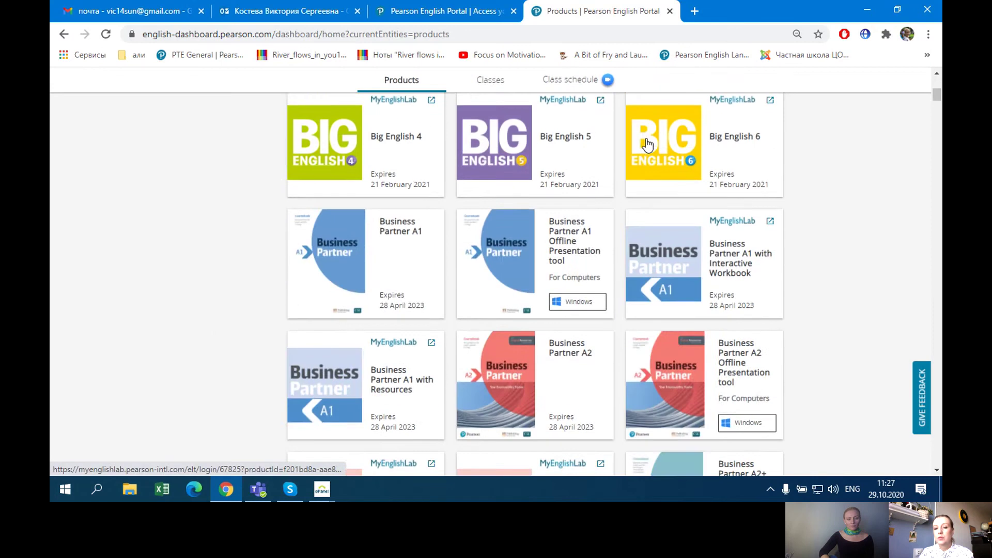
{"action": "scroll", "coordinate": [645, 145], "scroll_direction": "down", "scroll_amount": 20}
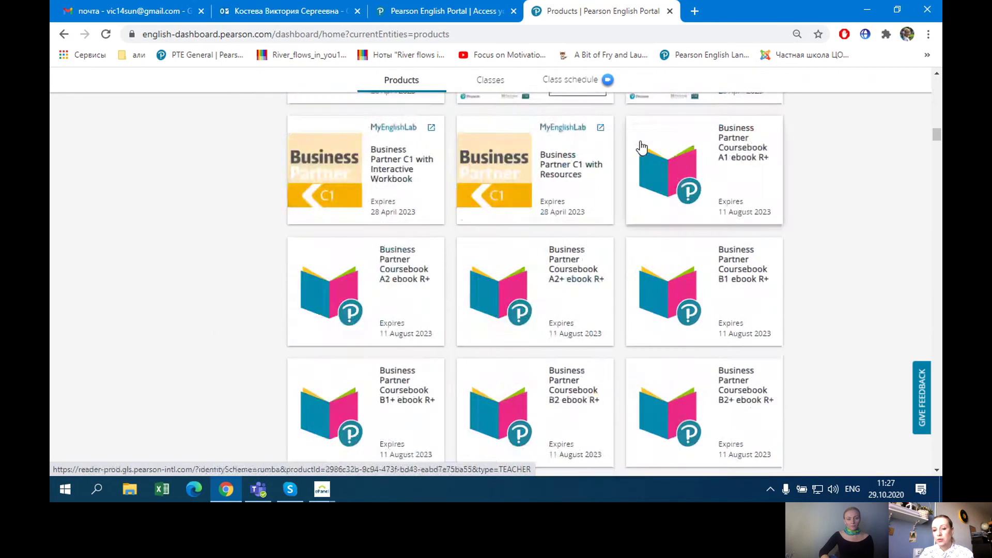
{"action": "scroll", "coordinate": [641, 144], "scroll_direction": "up", "scroll_amount": 1}
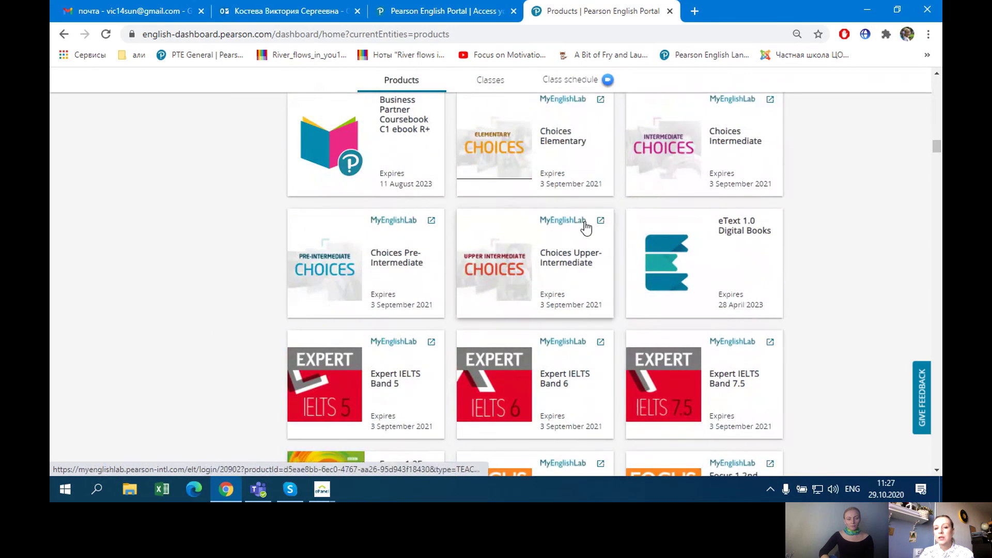
{"action": "scroll", "coordinate": [573, 253], "scroll_direction": "down", "scroll_amount": 4}
{"action": "scroll", "coordinate": [574, 252], "scroll_direction": "down", "scroll_amount": 10}
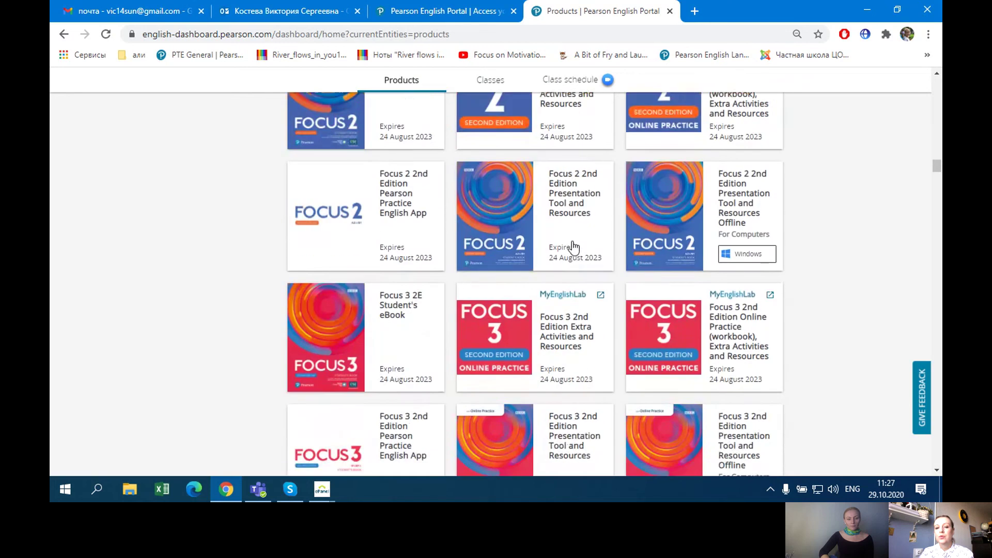
{"action": "scroll", "coordinate": [572, 246], "scroll_direction": "up", "scroll_amount": 5}
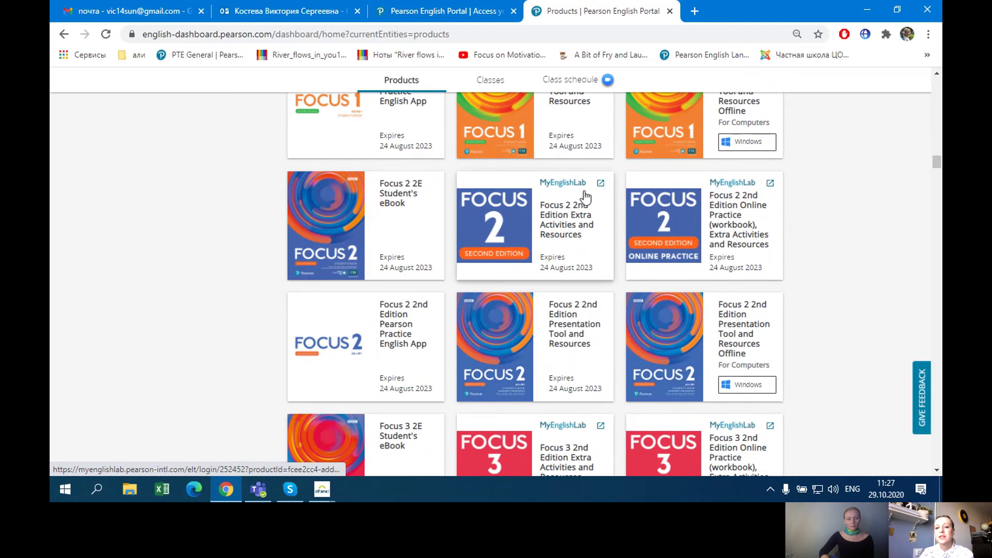
{"action": "left_click", "coordinate": [735, 183]}
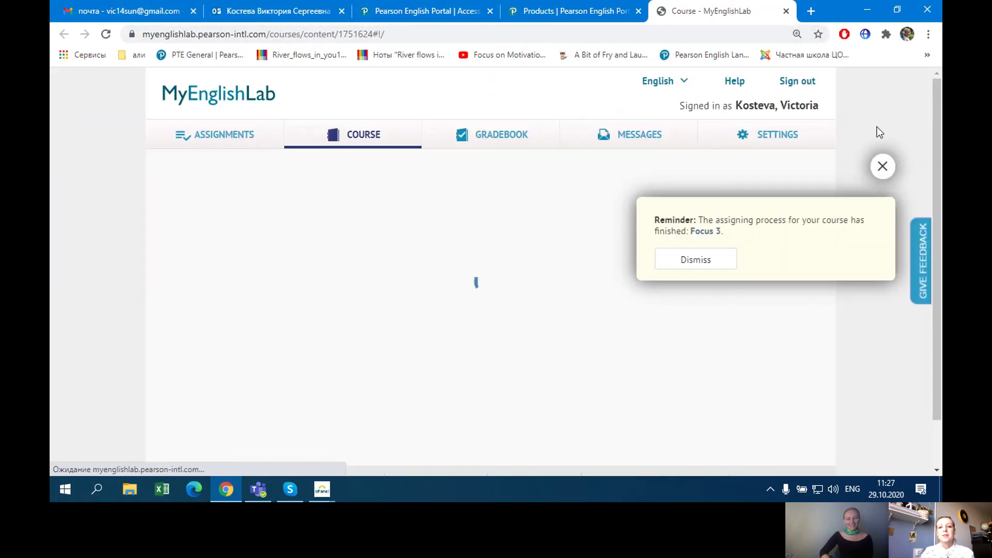
Step: Dismiss the Focus 3 assigning-finished reminder and go to Settings Course Management
{"action": "left_click", "coordinate": [697, 263]}
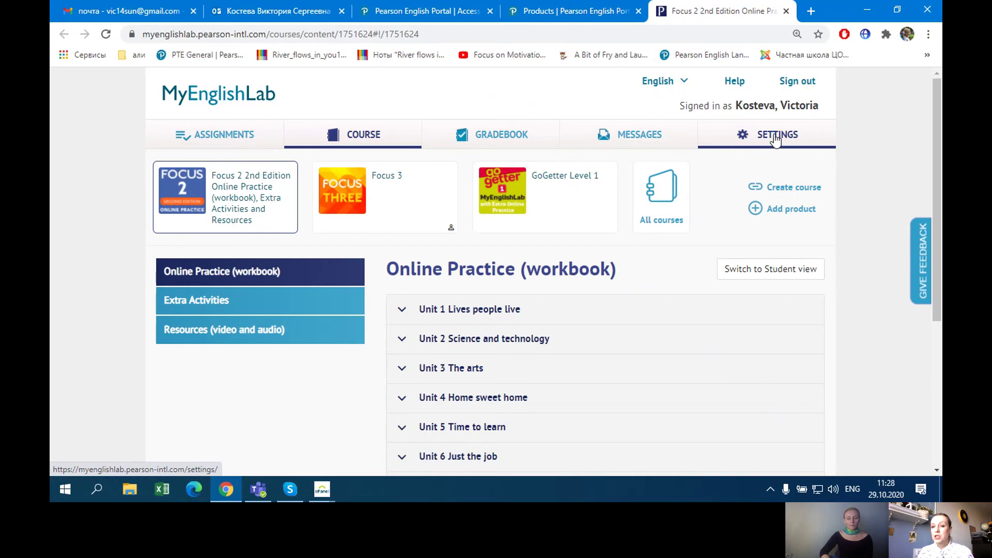
{"action": "left_click", "coordinate": [775, 137]}
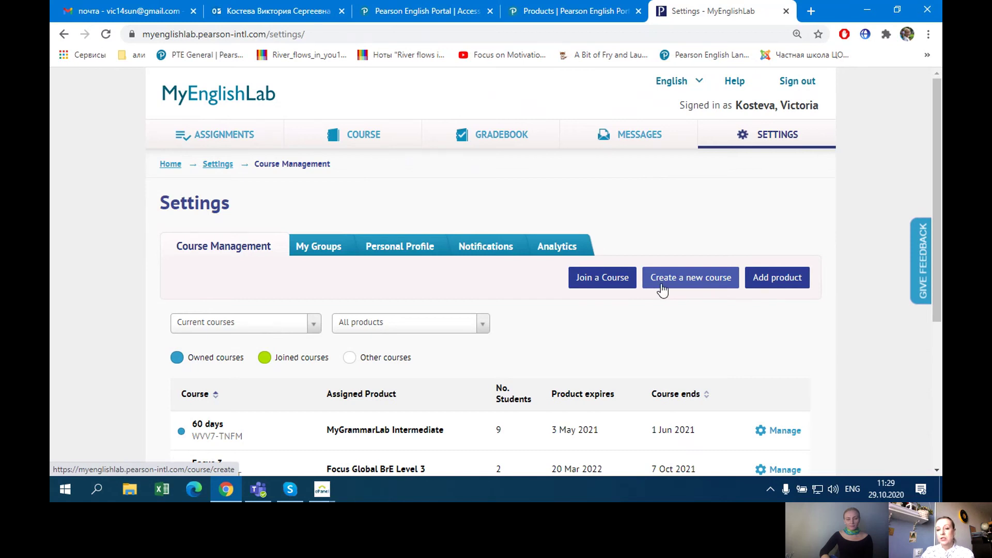
Step: Create the course 'Focus level 2 2nd Ed' with the Focus 2 2nd Edition Online Practice product
{"action": "left_click", "coordinate": [683, 284]}
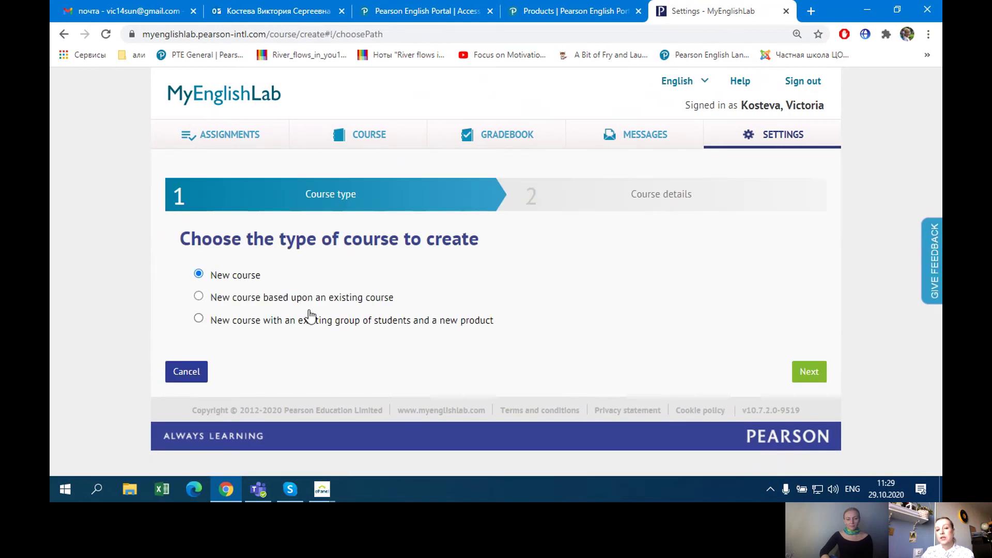
{"action": "left_click", "coordinate": [807, 371]}
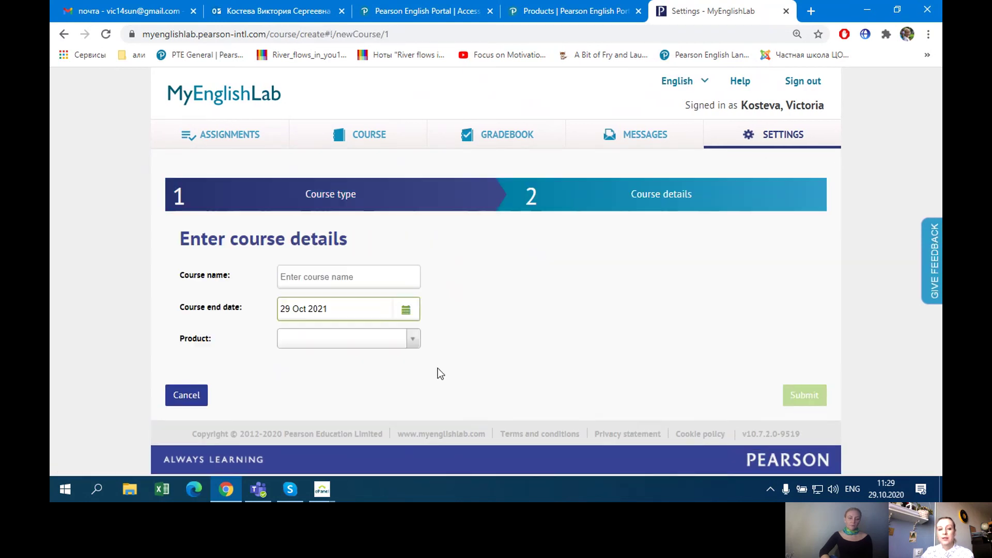
{"action": "left_click", "coordinate": [304, 276]}
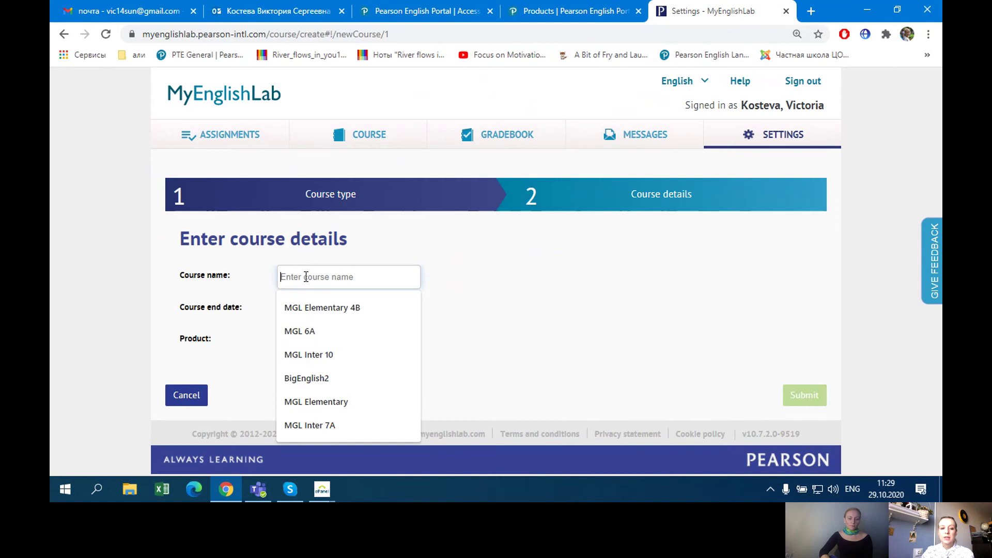
{"action": "type", "text": "Focus"}
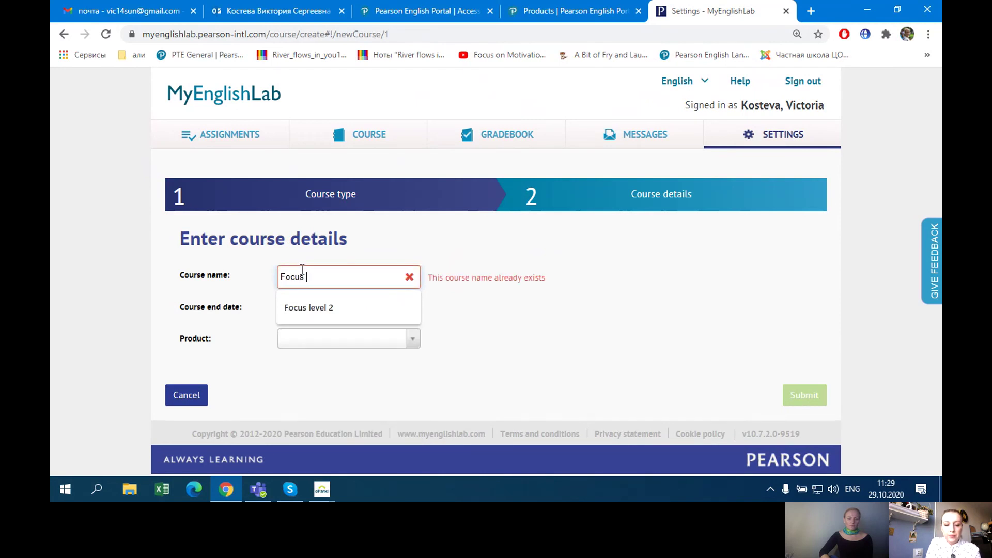
{"action": "type", "text": " level"}
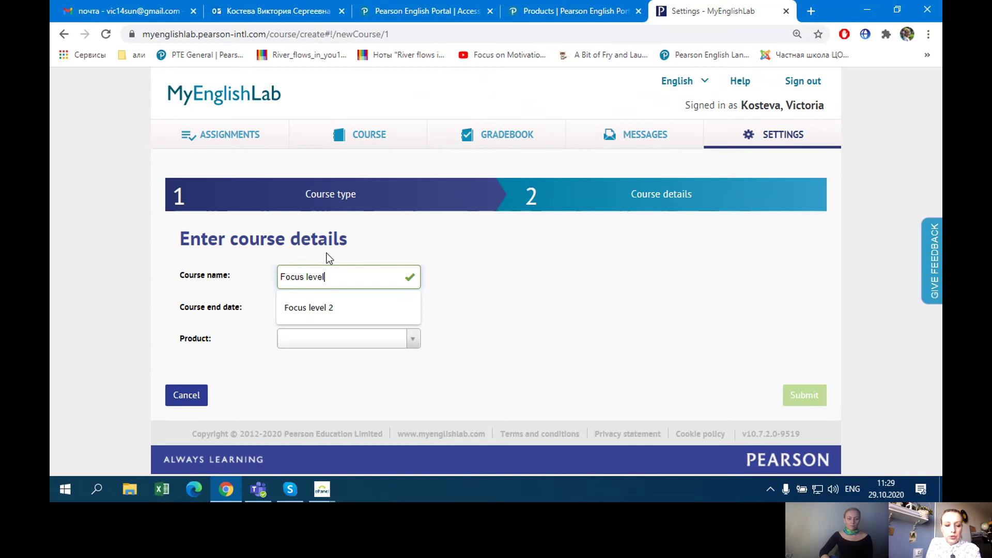
{"action": "type", "text": " 2 2"}
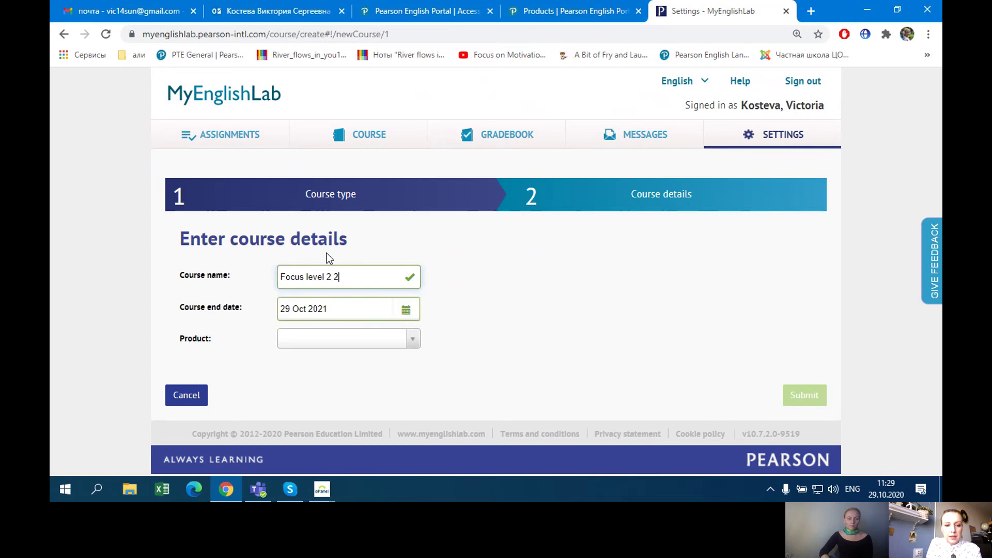
{"action": "type", "text": "nd "}
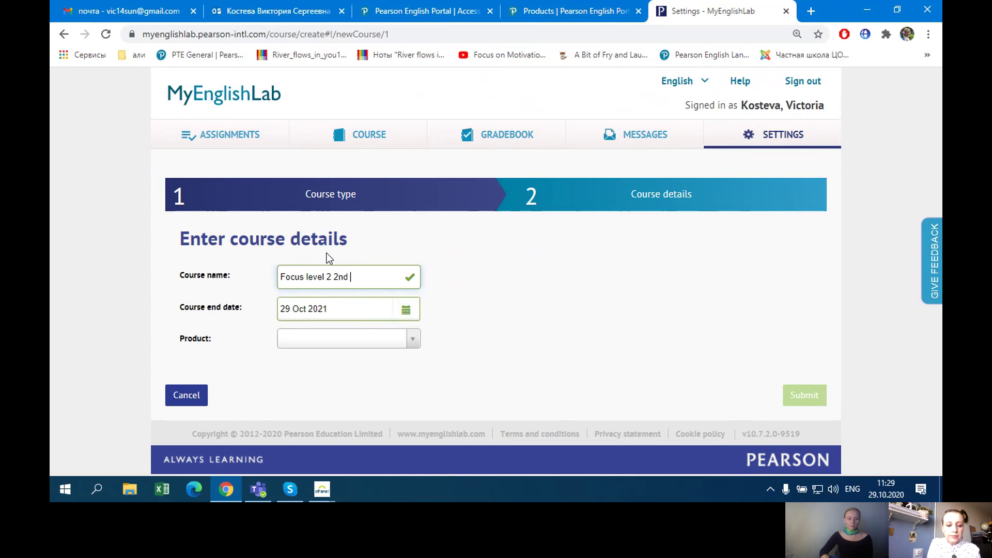
{"action": "type", "text": "Ed"}
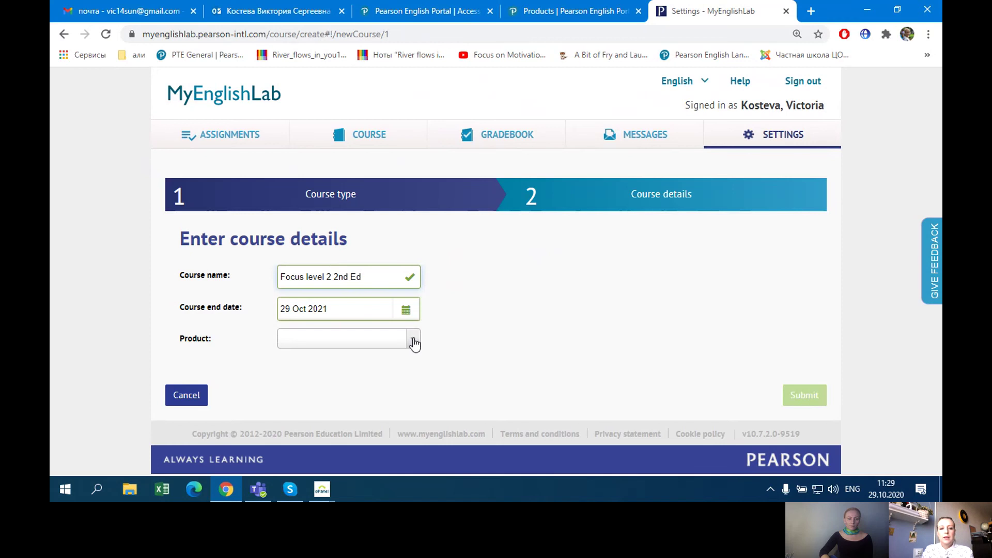
{"action": "left_click", "coordinate": [414, 341]}
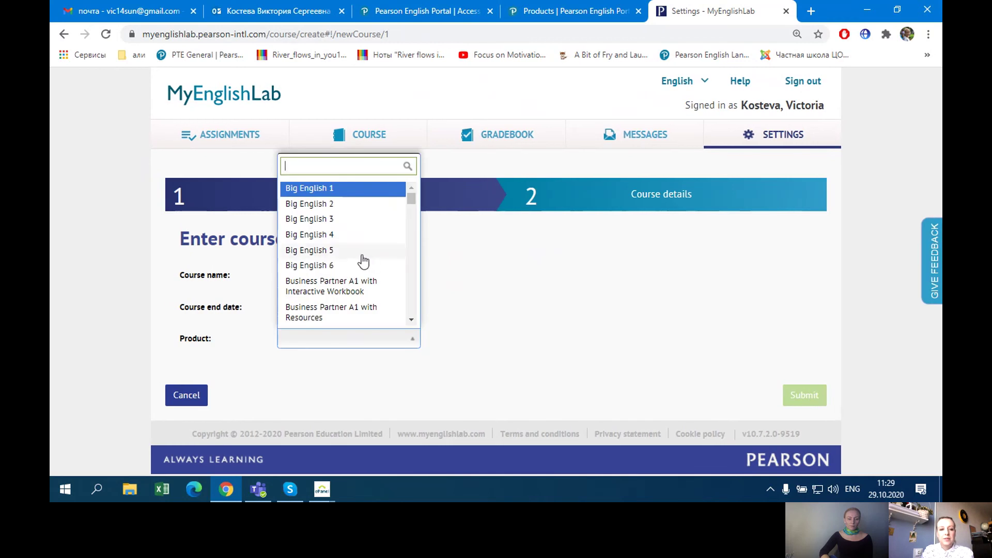
{"action": "type", "text": "Fo"}
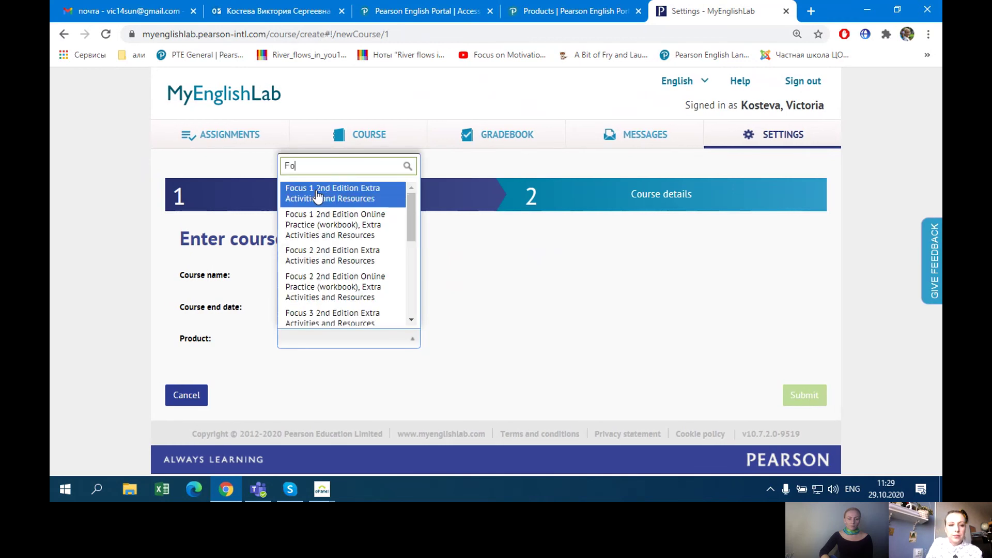
{"action": "left_click", "coordinate": [317, 299]}
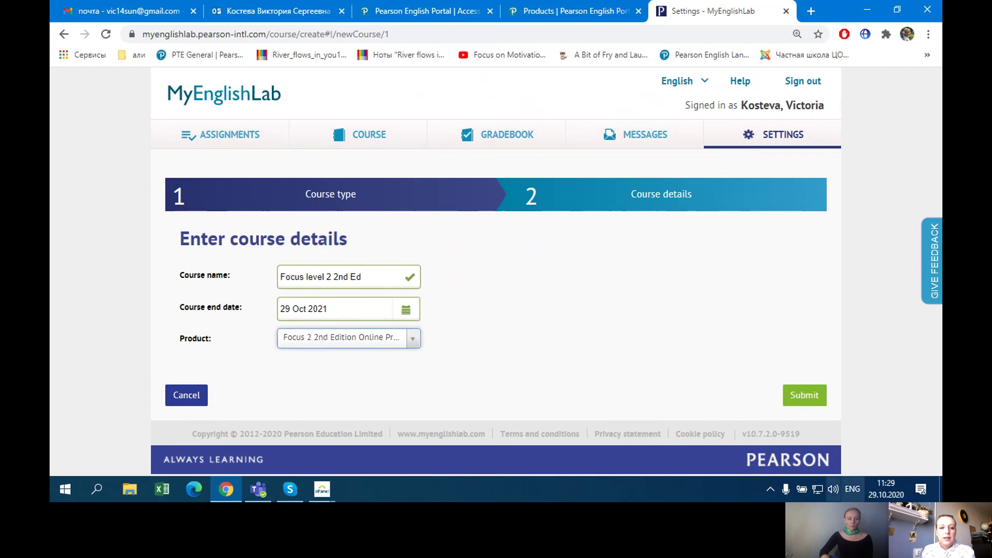
{"action": "left_click", "coordinate": [809, 398]}
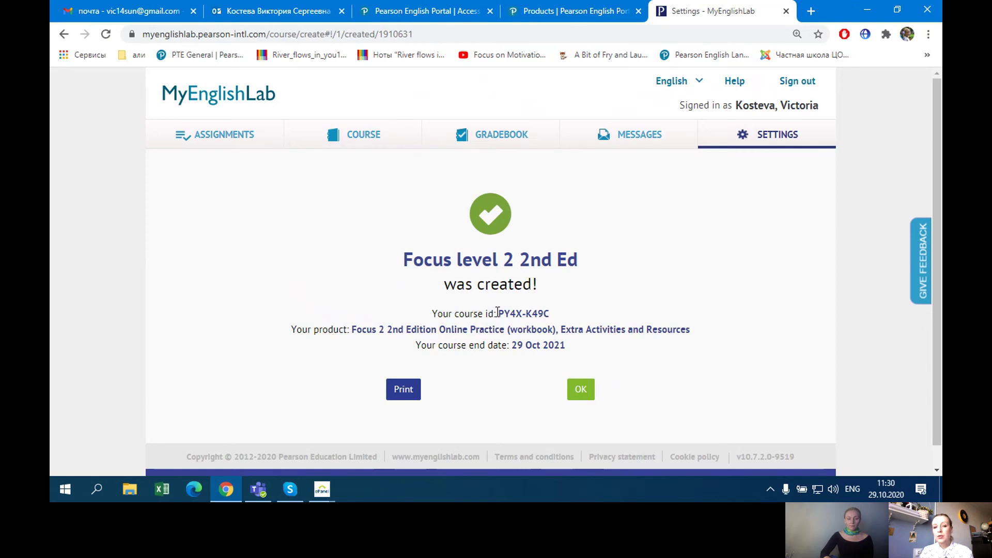
Step: Select the new course's ID code and print its summary as a PDF
{"action": "left_click_drag", "start_coordinate": [497, 312], "coordinate": [539, 312]}
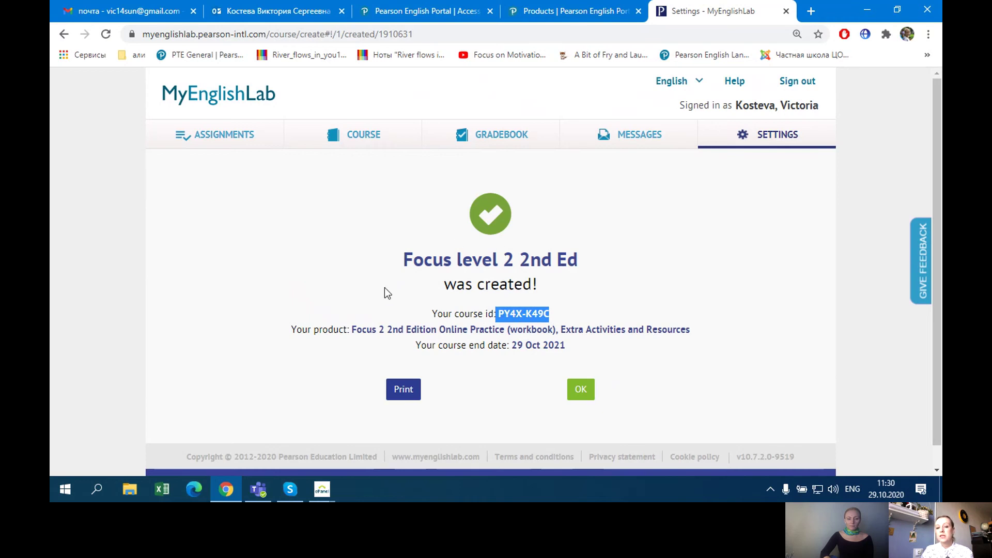
{"action": "left_click", "coordinate": [393, 397]}
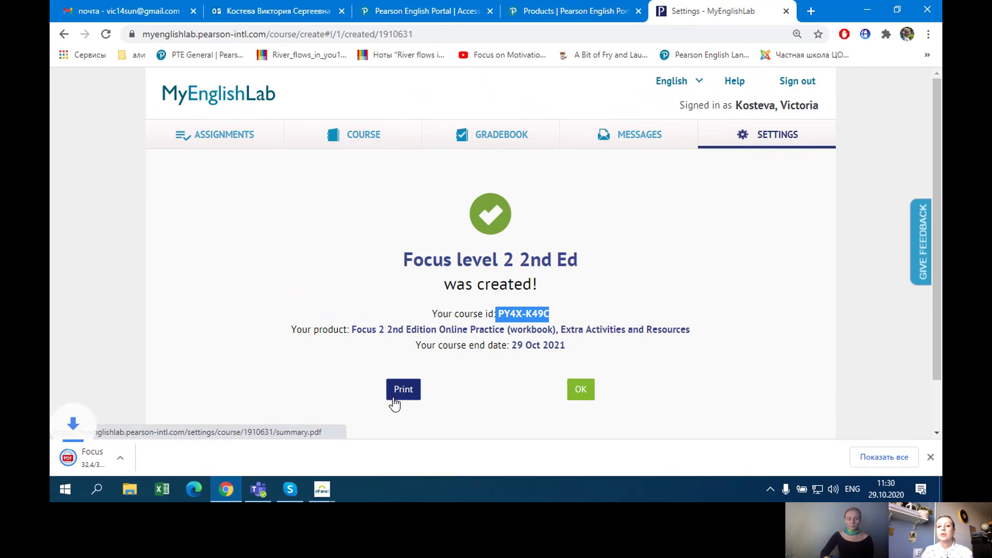
Step: Read through the Focus level 2 2nd Ed summary PDF's next steps, then return to MyEnglishLab
{"action": "left_click", "coordinate": [148, 460]}
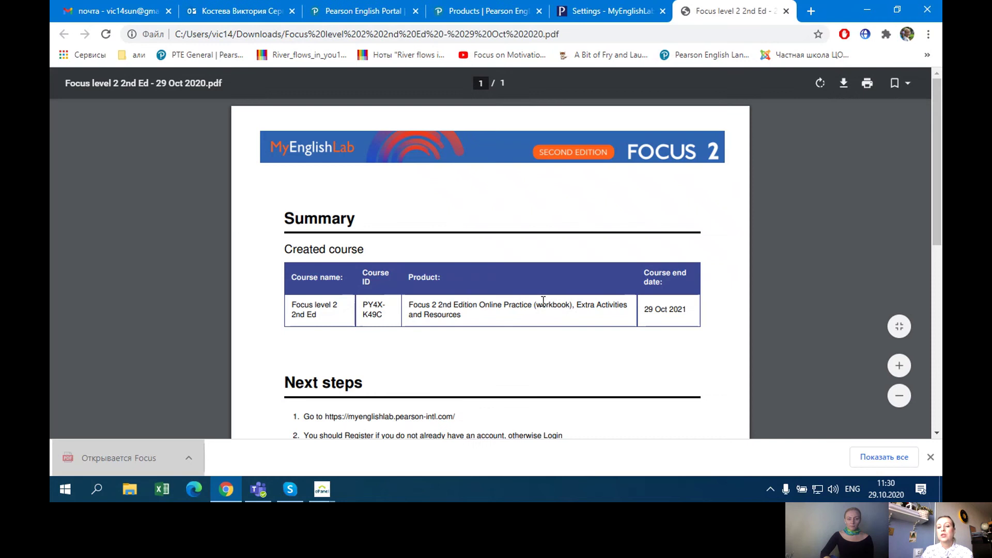
{"action": "scroll", "coordinate": [543, 302], "scroll_direction": "down", "scroll_amount": 1}
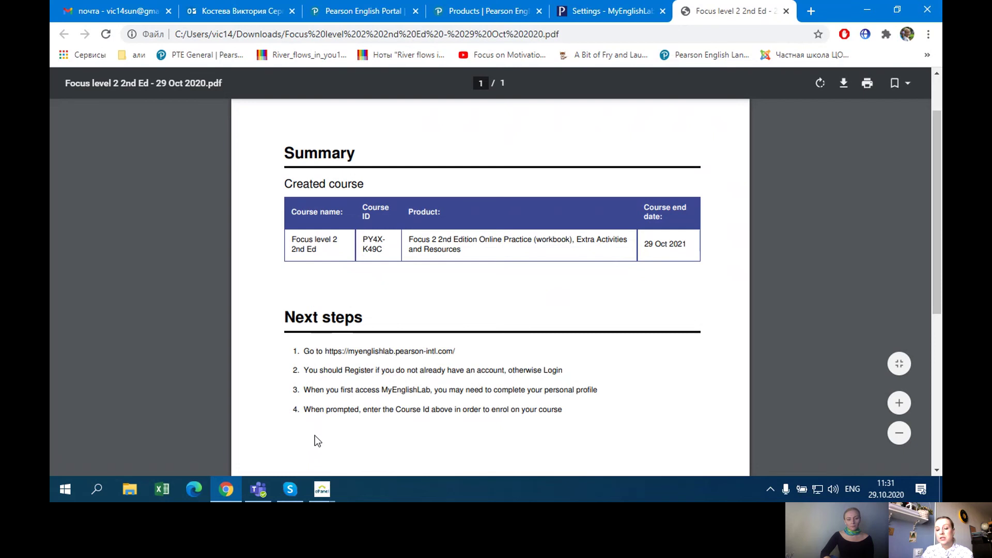
{"action": "scroll", "coordinate": [439, 405], "scroll_direction": "down", "scroll_amount": 4}
{"action": "scroll", "coordinate": [439, 406], "scroll_direction": "up", "scroll_amount": 3}
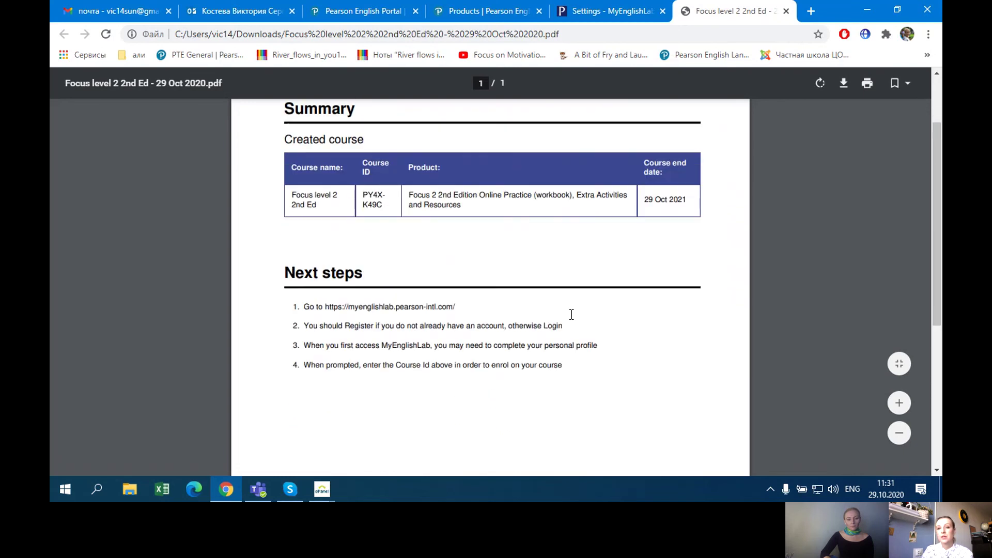
{"action": "scroll", "coordinate": [571, 314], "scroll_direction": "up", "scroll_amount": 1}
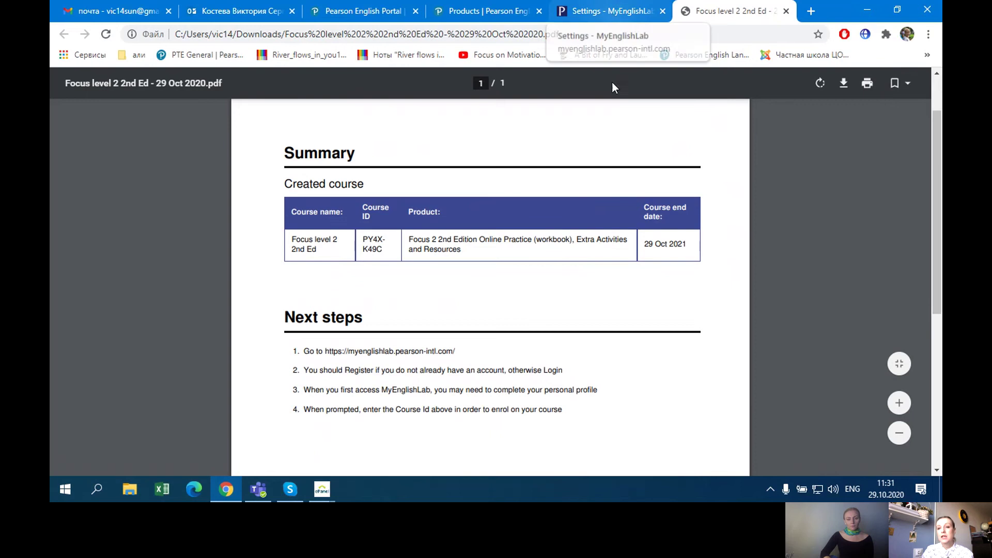
{"action": "left_click", "coordinate": [602, 11]}
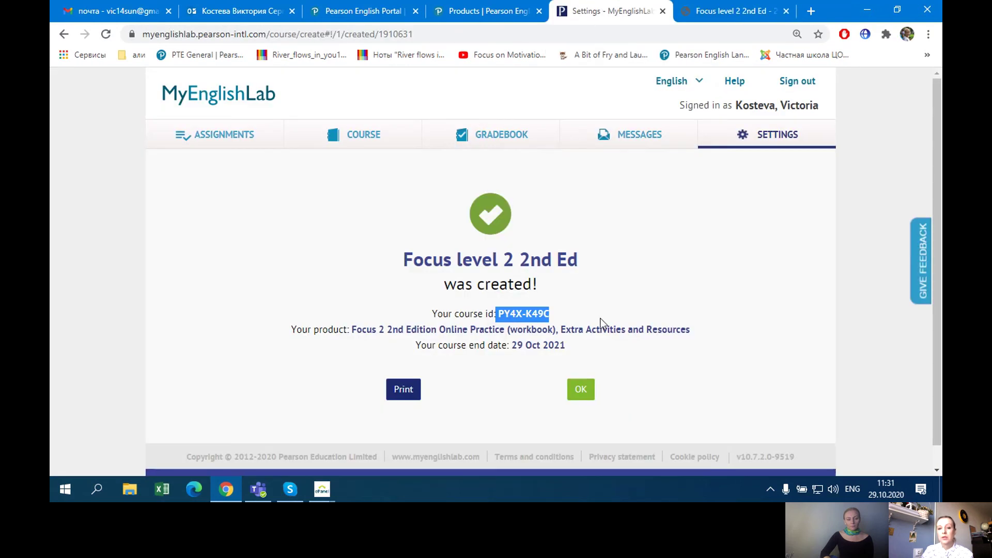
Step: Open Course Management, find Focus level 2 2nd Ed in the list and select its code
{"action": "left_click", "coordinate": [580, 394]}
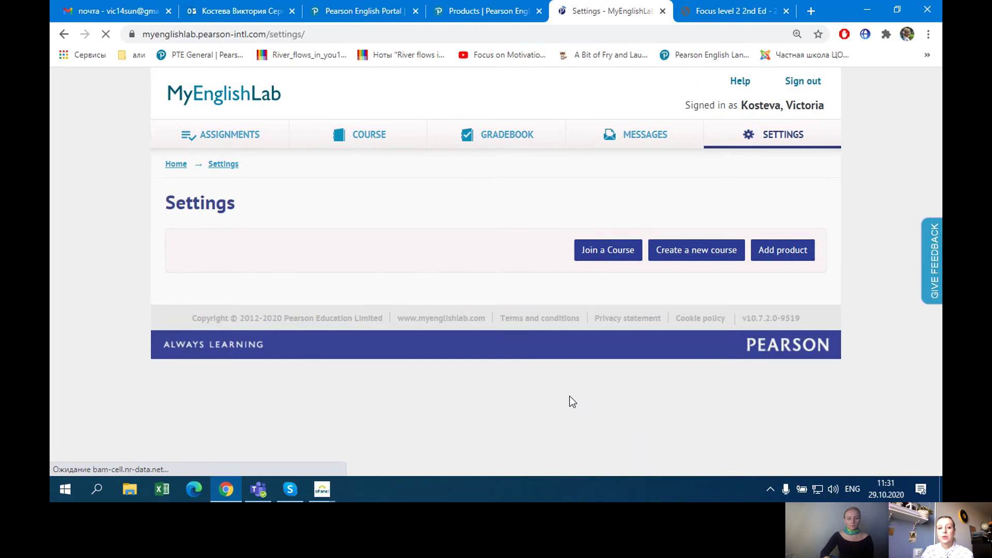
{"action": "scroll", "coordinate": [560, 369], "scroll_direction": "down", "scroll_amount": 5}
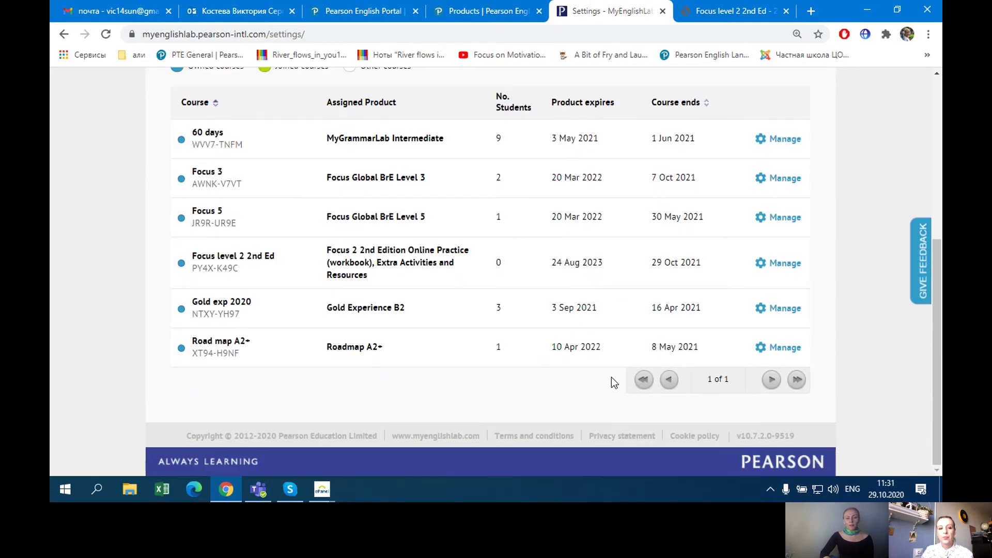
{"action": "scroll", "coordinate": [611, 378], "scroll_direction": "up", "scroll_amount": 1}
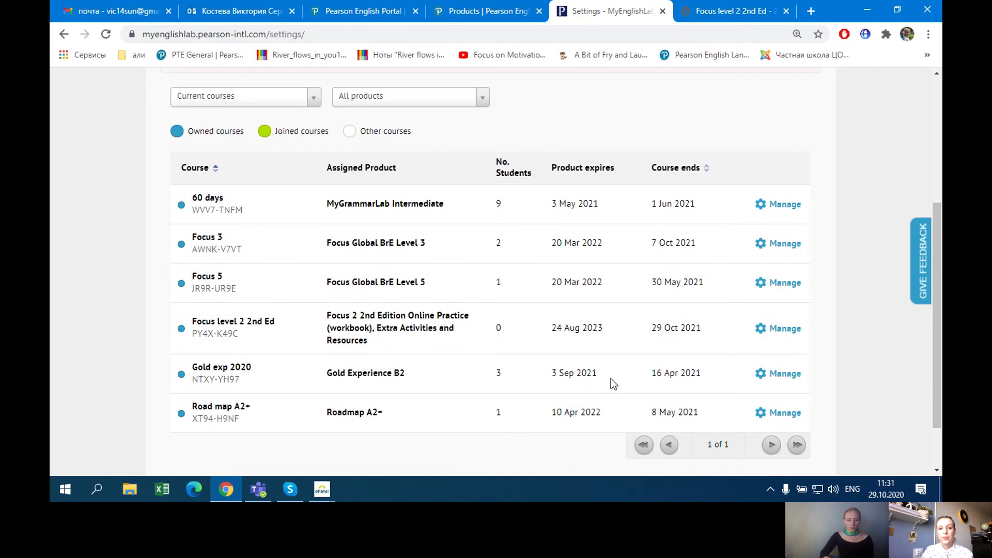
{"action": "scroll", "coordinate": [611, 379], "scroll_direction": "up", "scroll_amount": 3}
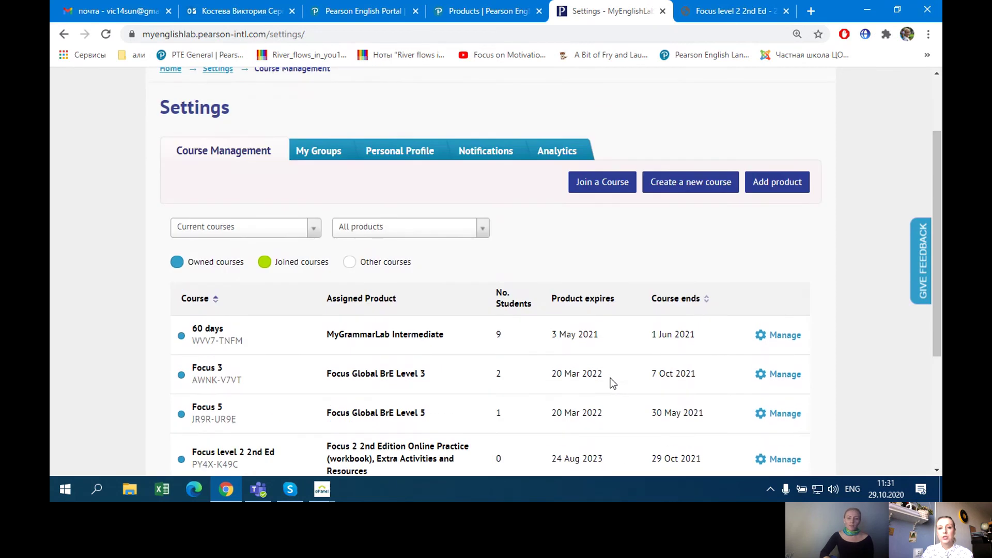
{"action": "scroll", "coordinate": [611, 376], "scroll_direction": "up", "scroll_amount": 1}
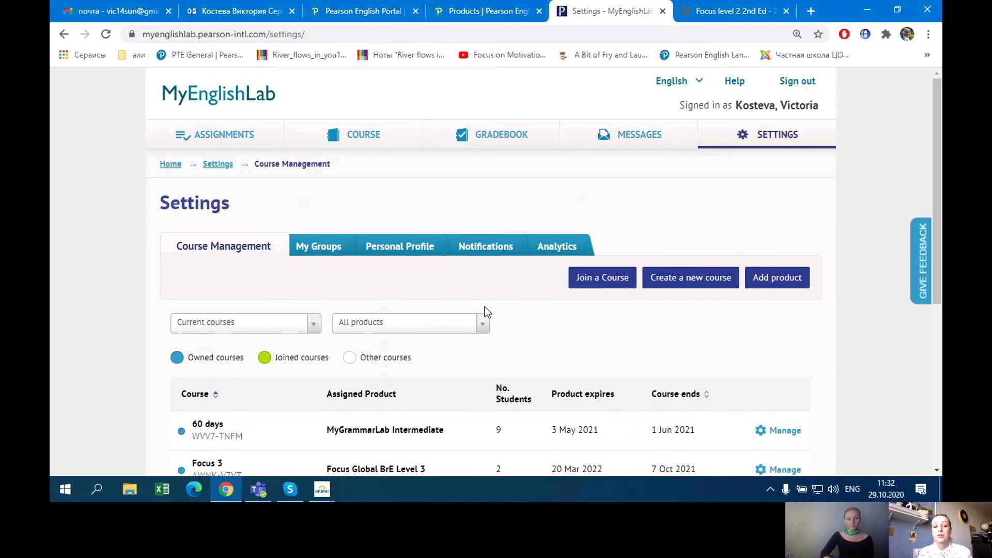
{"action": "scroll", "coordinate": [485, 306], "scroll_direction": "down", "scroll_amount": 1}
{"action": "scroll", "coordinate": [485, 306], "scroll_direction": "down", "scroll_amount": 1}
{"action": "scroll", "coordinate": [486, 309], "scroll_direction": "down", "scroll_amount": 1}
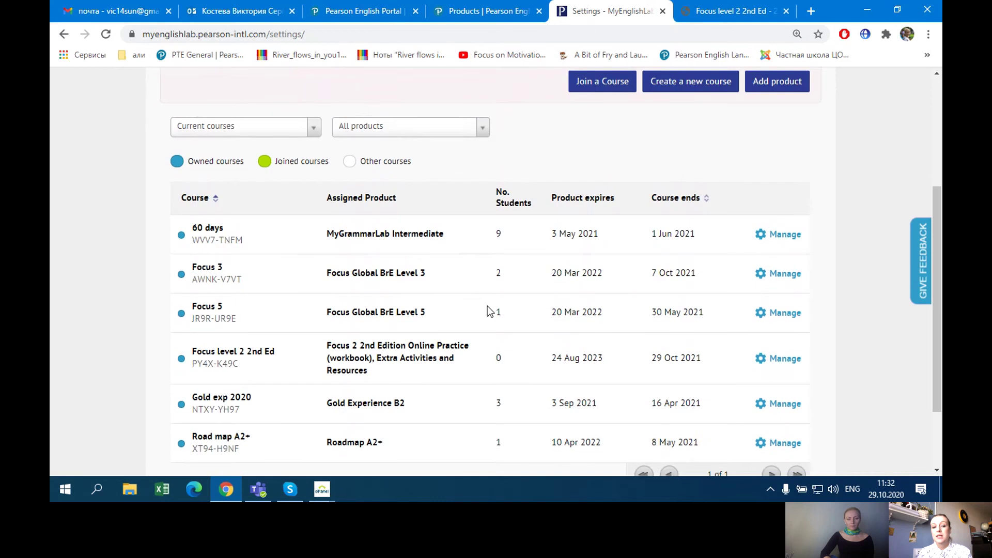
{"action": "scroll", "coordinate": [489, 304], "scroll_direction": "down", "scroll_amount": 2}
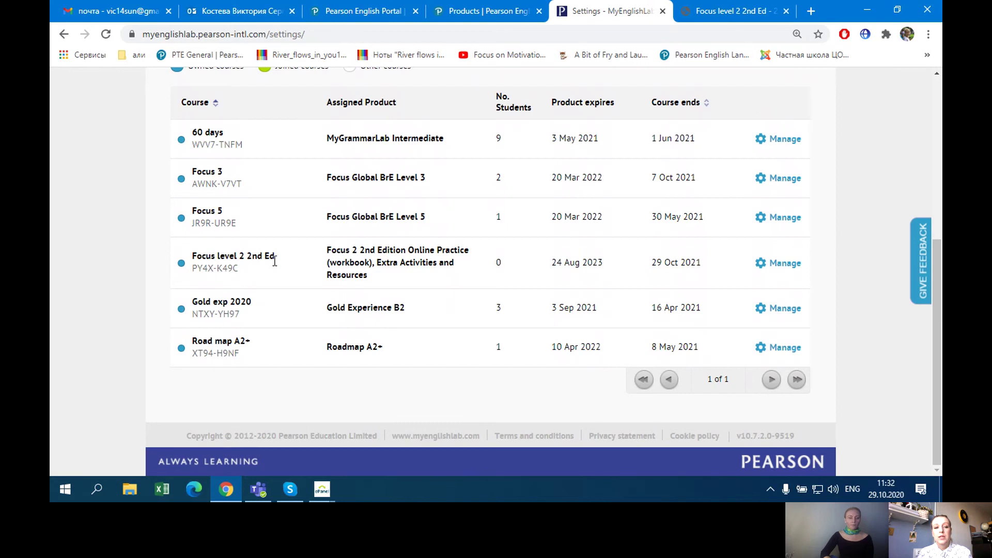
{"action": "left_click_drag", "start_coordinate": [241, 268], "coordinate": [187, 273]}
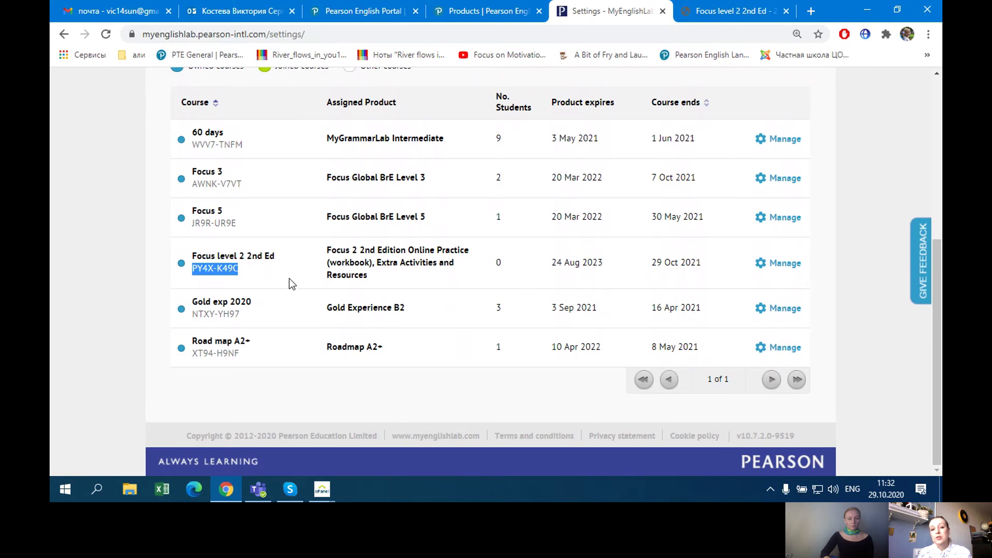
{"action": "scroll", "coordinate": [292, 284], "scroll_direction": "up", "scroll_amount": 4}
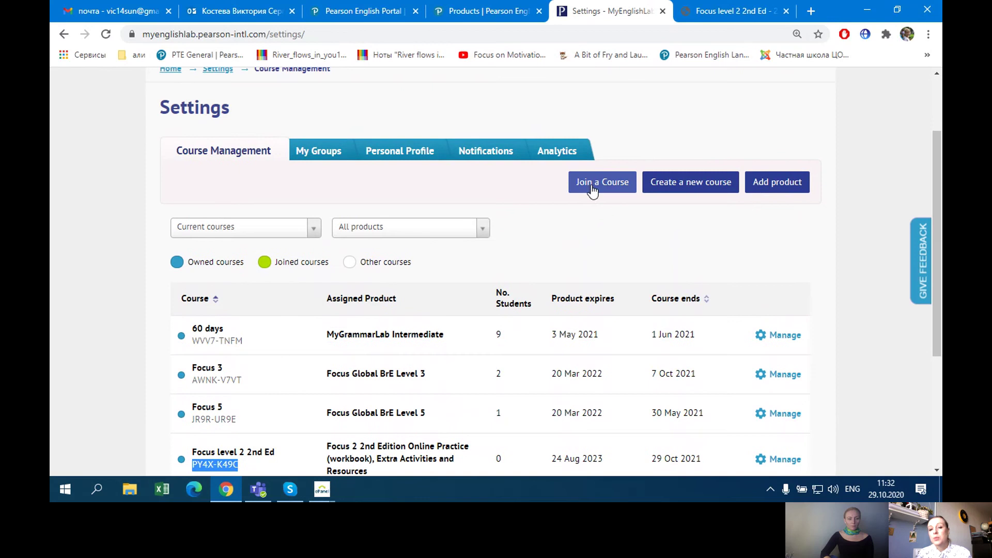
{"action": "left_click", "coordinate": [593, 189]}
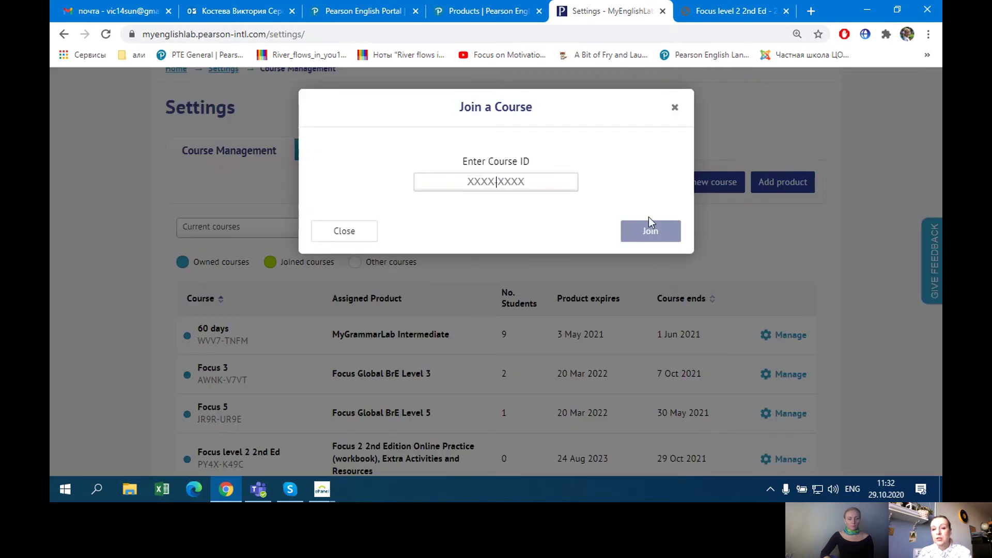
{"action": "left_click", "coordinate": [672, 105]}
{"action": "scroll", "coordinate": [520, 331], "scroll_direction": "down", "scroll_amount": 3}
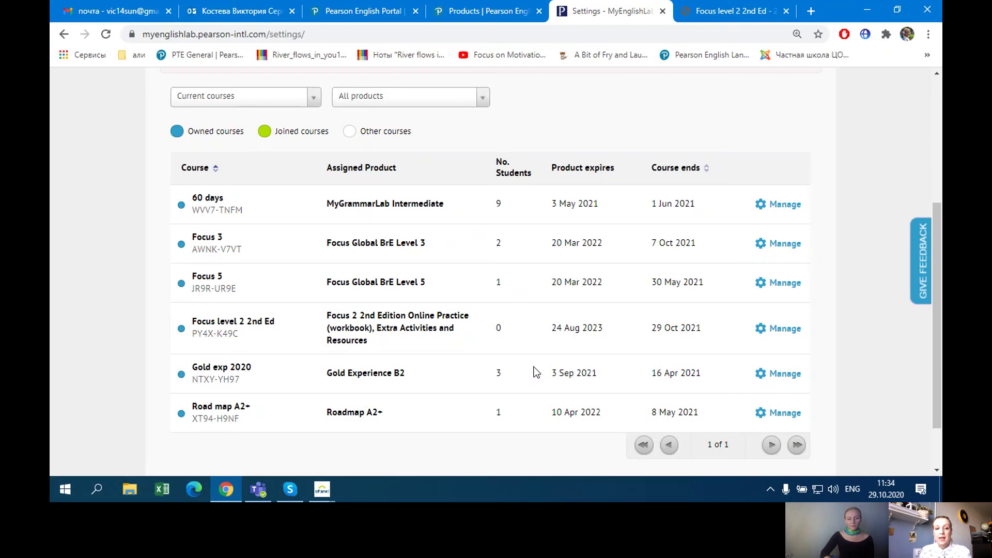
Step: Find Focus level 2 2nd Ed in the course list and open its empty Manage Students page
{"action": "scroll", "coordinate": [540, 367], "scroll_direction": "up", "scroll_amount": 3}
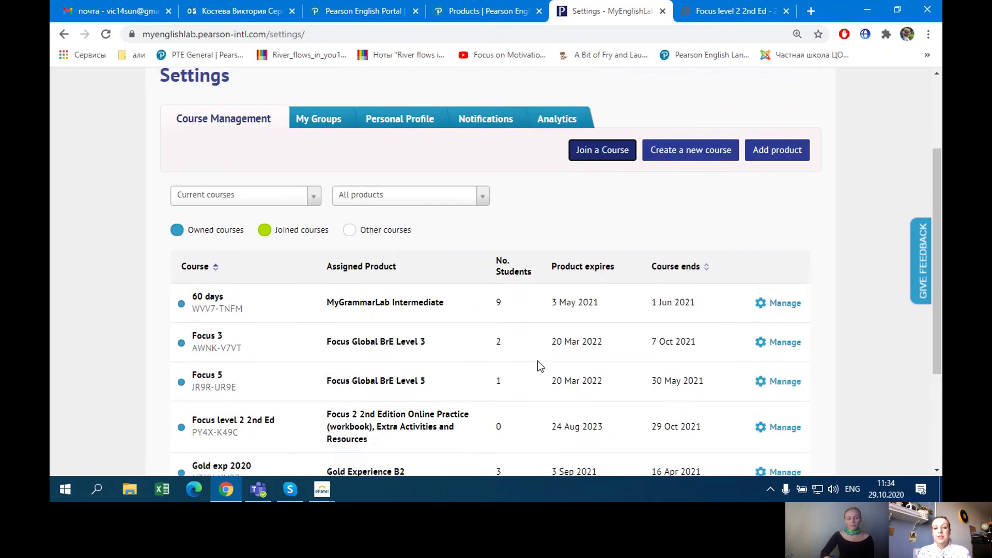
{"action": "scroll", "coordinate": [535, 358], "scroll_direction": "up", "scroll_amount": 1}
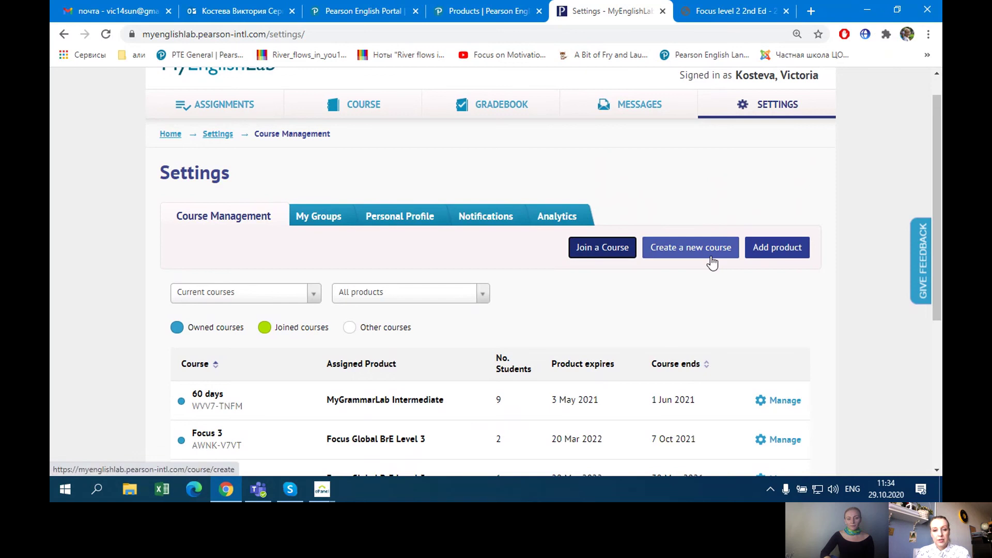
{"action": "scroll", "coordinate": [667, 365], "scroll_direction": "down", "scroll_amount": 3}
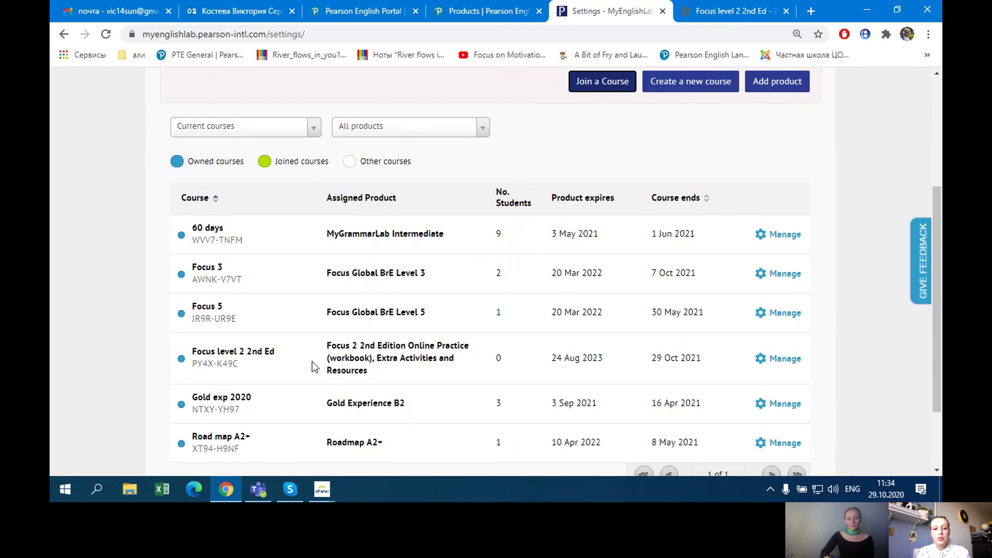
{"action": "left_click", "coordinate": [787, 366]}
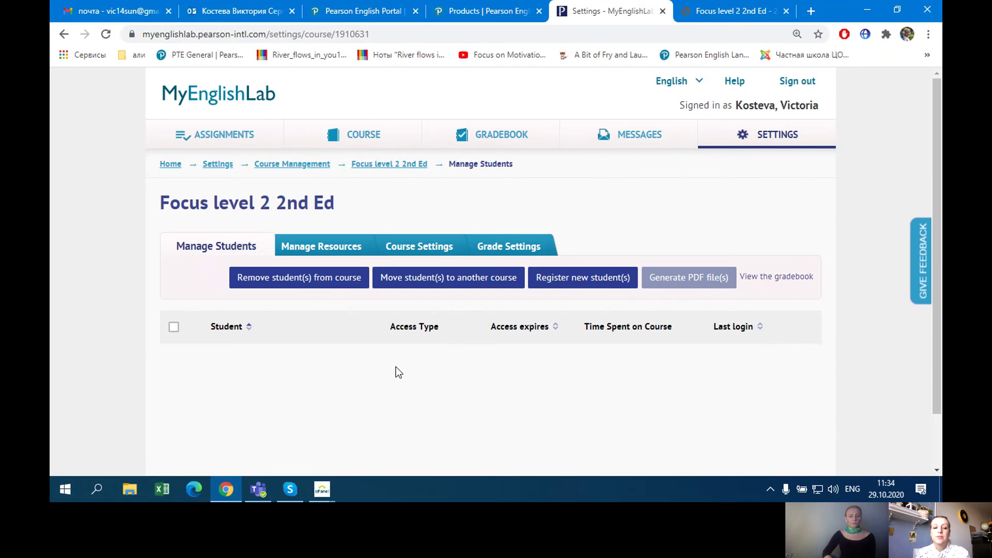
Step: Show Focus level 2 2nd Ed's Manage Resources page, which has no resources and 0/100MB used
{"action": "left_click", "coordinate": [303, 250]}
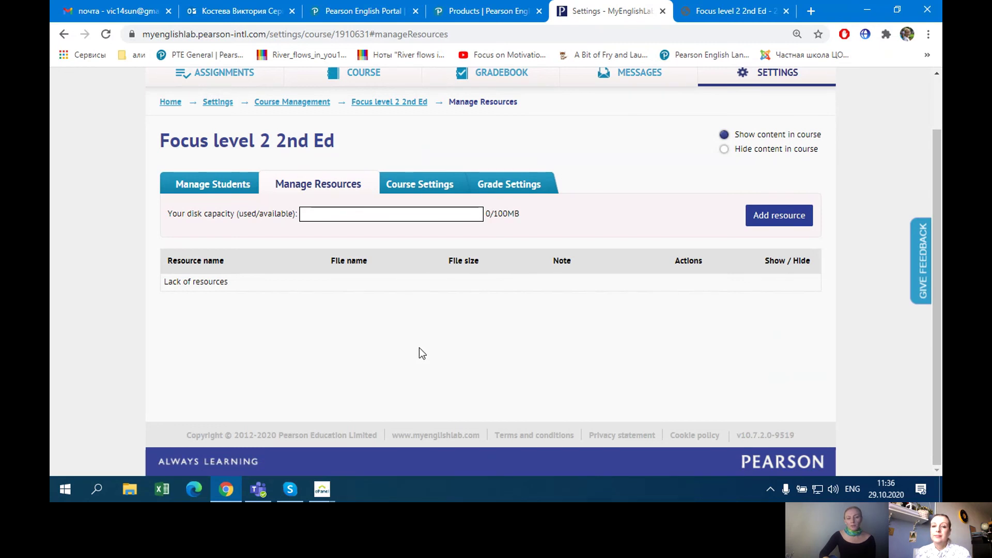
{"action": "scroll", "coordinate": [420, 350], "scroll_direction": "up", "scroll_amount": 2}
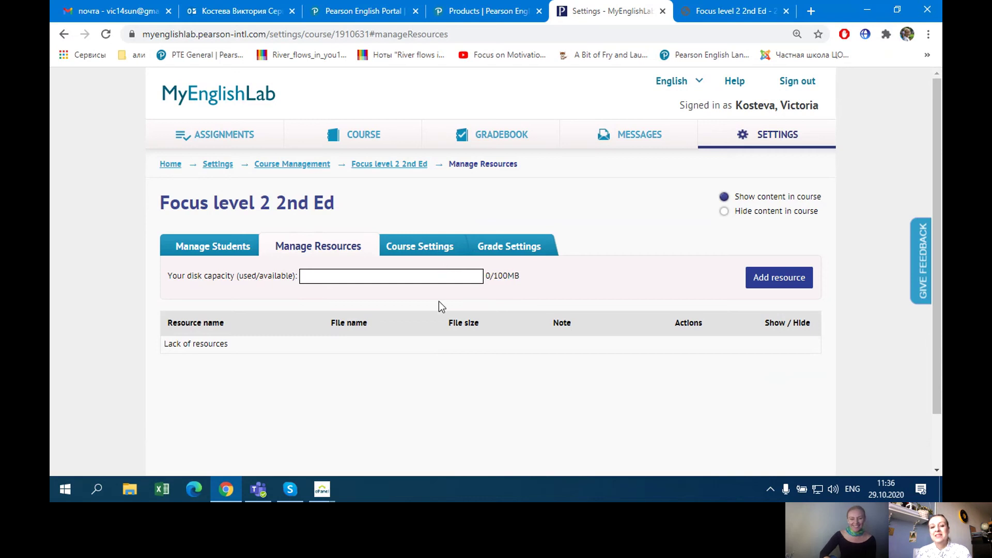
{"action": "left_click", "coordinate": [423, 250]}
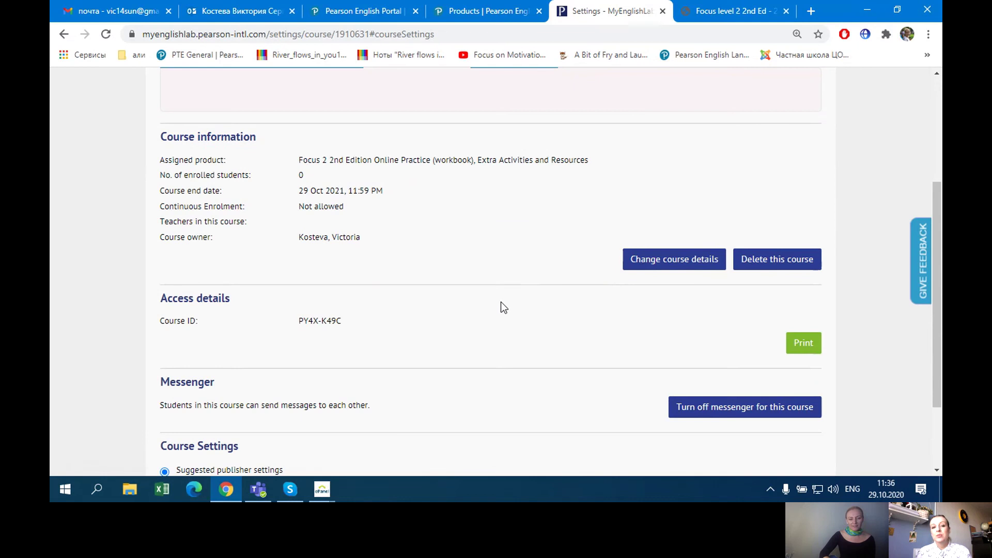
{"action": "scroll", "coordinate": [500, 302], "scroll_direction": "up", "scroll_amount": 3}
{"action": "scroll", "coordinate": [451, 303], "scroll_direction": "down", "scroll_amount": 1}
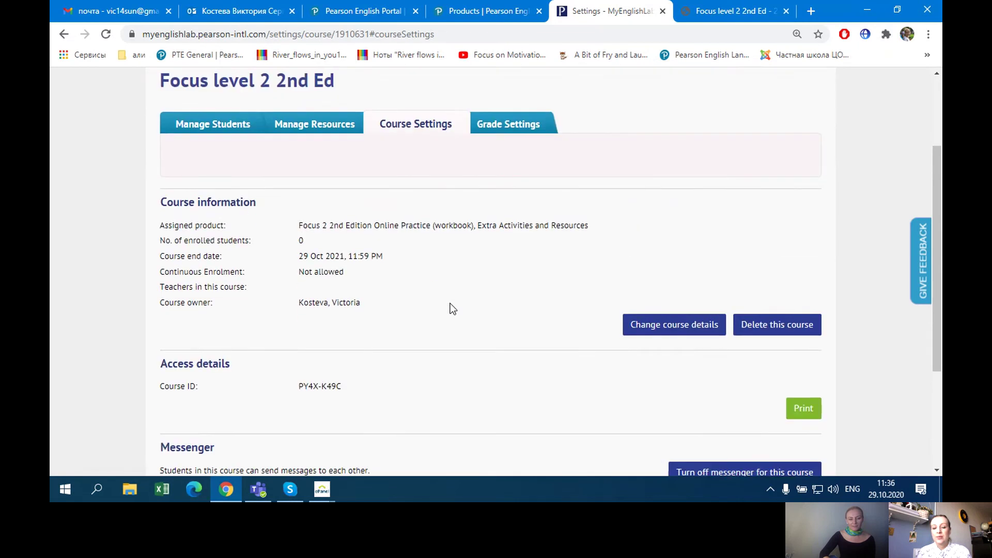
{"action": "scroll", "coordinate": [451, 303], "scroll_direction": "down", "scroll_amount": 1}
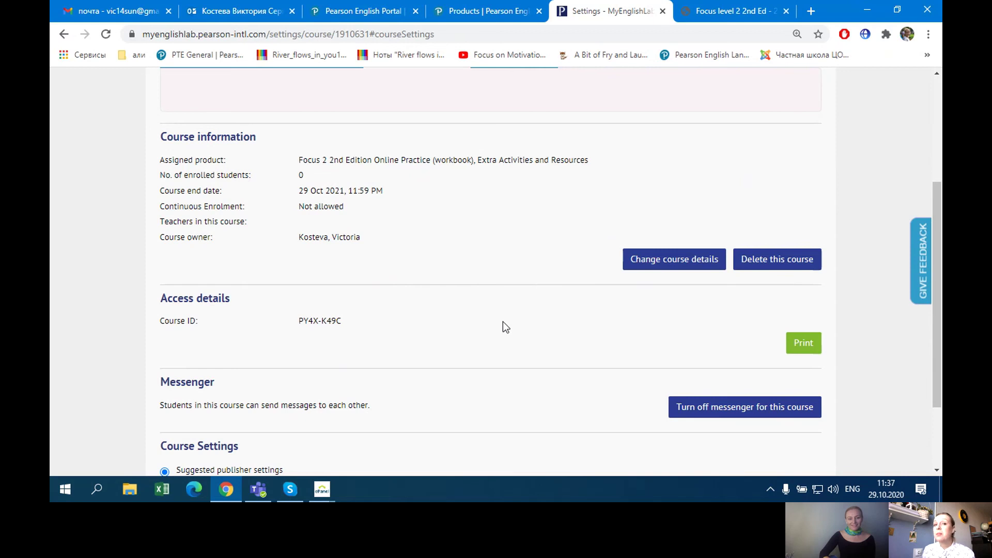
{"action": "scroll", "coordinate": [505, 325], "scroll_direction": "up", "scroll_amount": 3}
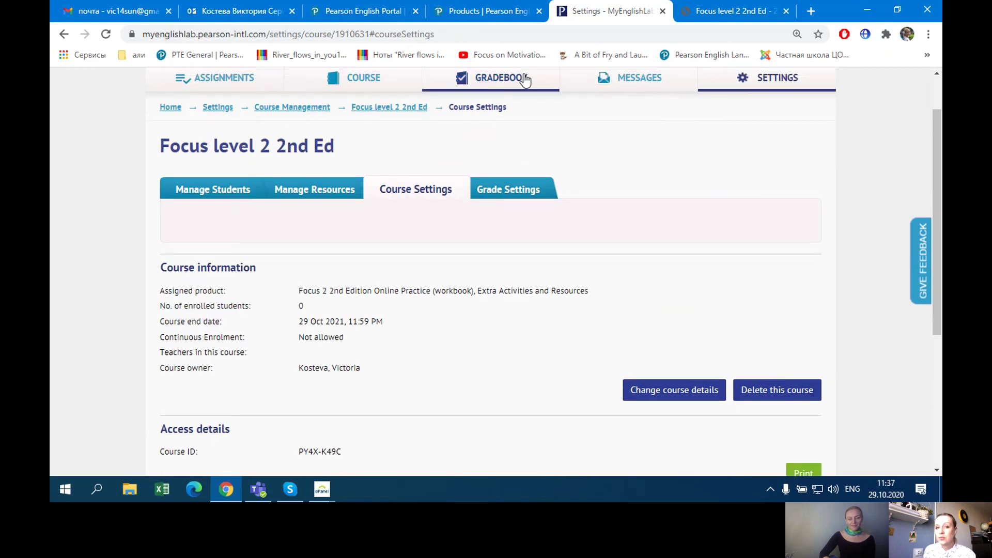
Step: Return to Settings and filter the course list to All courses, revealing expired Focus 4 and Go getter 1
{"action": "left_click", "coordinate": [219, 109]}
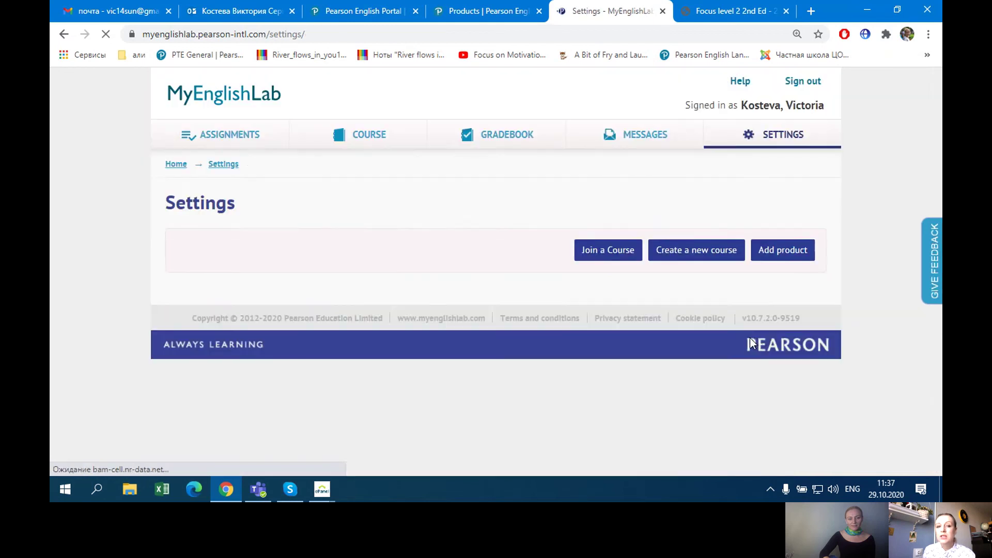
{"action": "scroll", "coordinate": [595, 375], "scroll_direction": "down", "scroll_amount": 4}
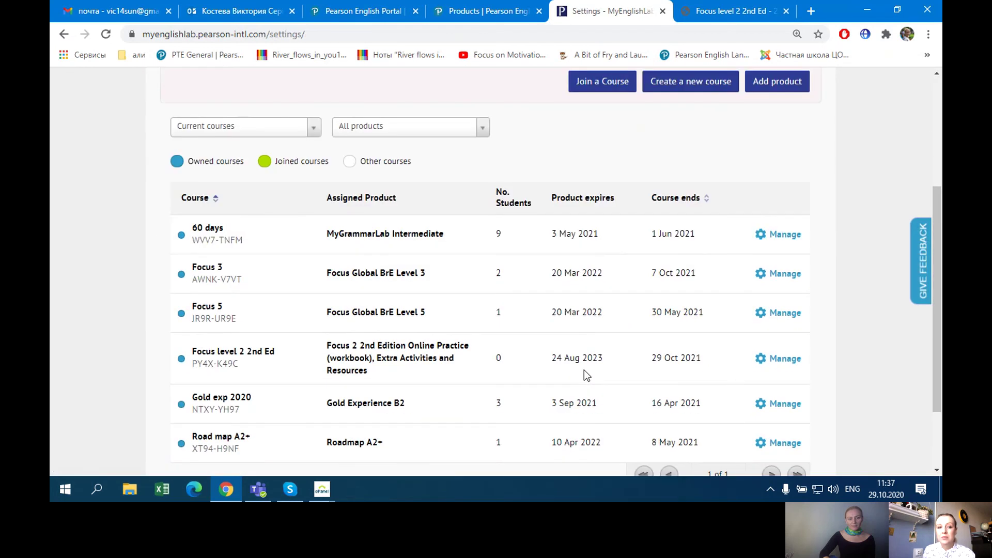
{"action": "left_click", "coordinate": [313, 129]}
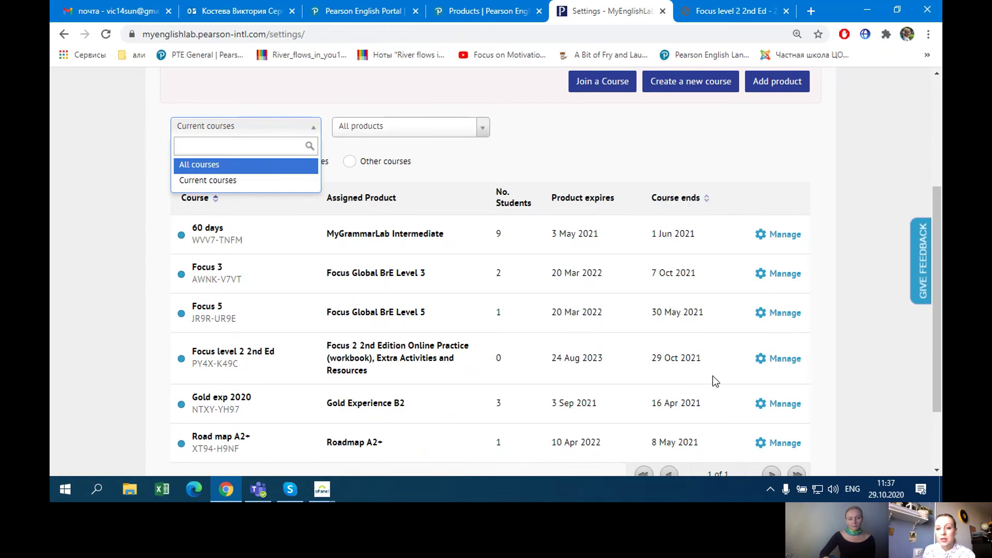
{"action": "left_click", "coordinate": [198, 165]}
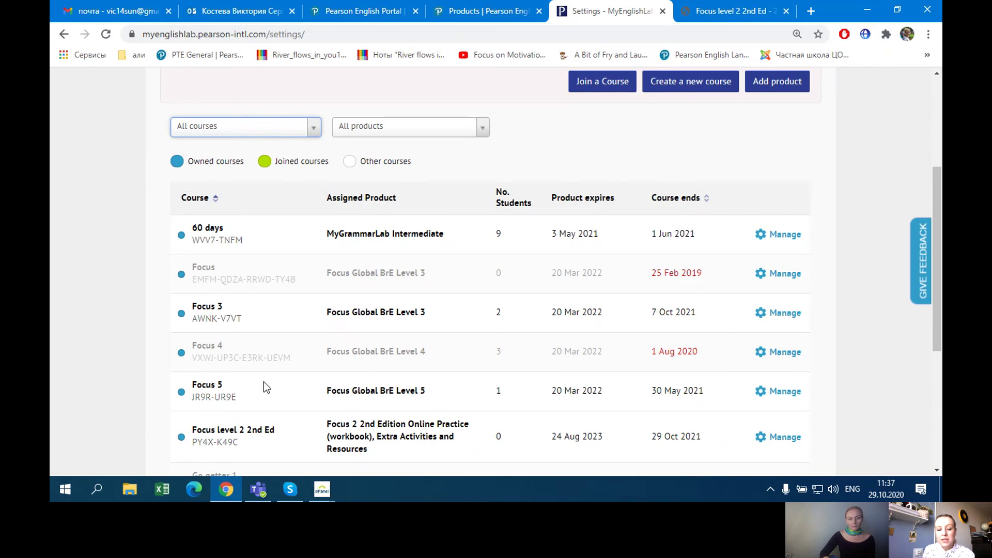
{"action": "scroll", "coordinate": [265, 385], "scroll_direction": "down", "scroll_amount": 5}
{"action": "scroll", "coordinate": [263, 383], "scroll_direction": "up", "scroll_amount": 2}
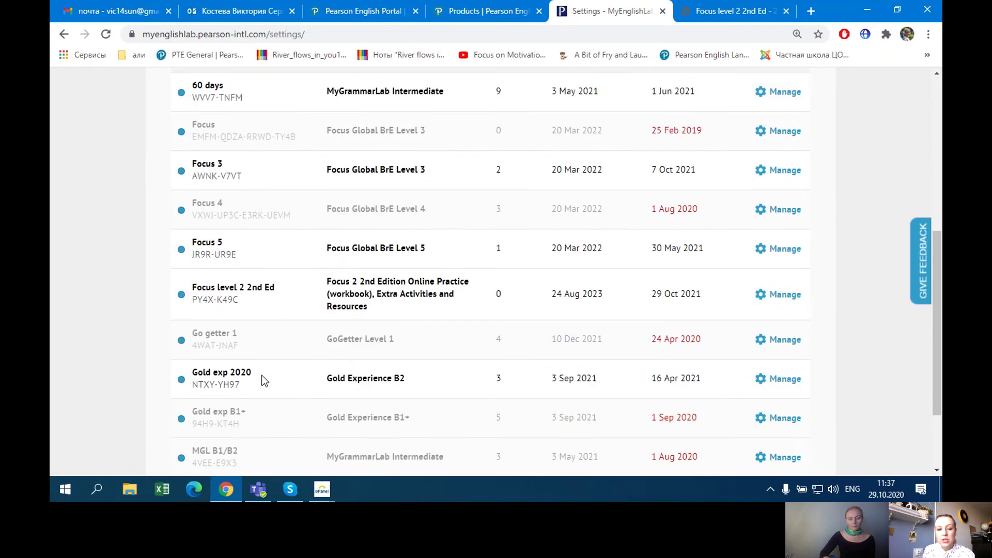
{"action": "scroll", "coordinate": [262, 376], "scroll_direction": "up", "scroll_amount": 2}
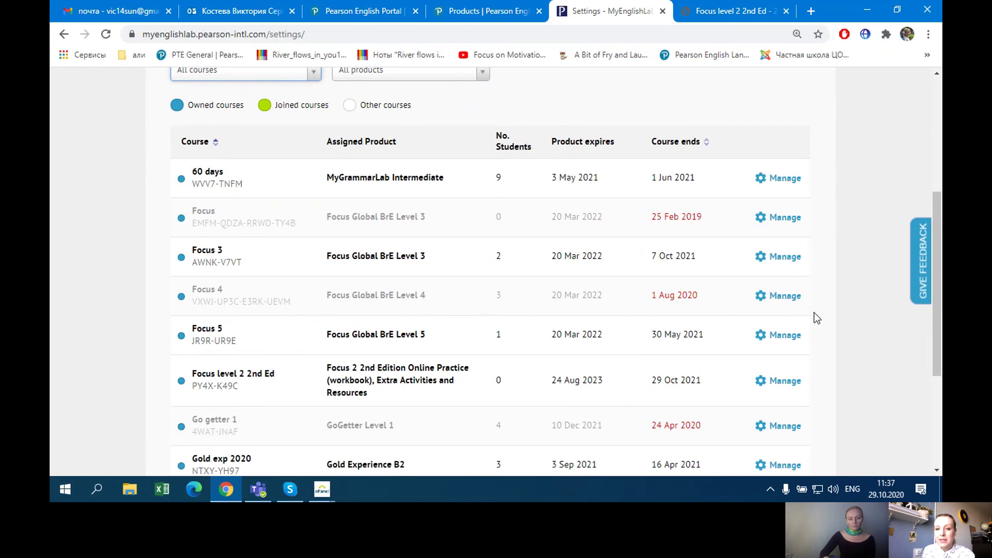
Step: Open Focus 4's Course Settings and start changing its course details
{"action": "left_click", "coordinate": [786, 298]}
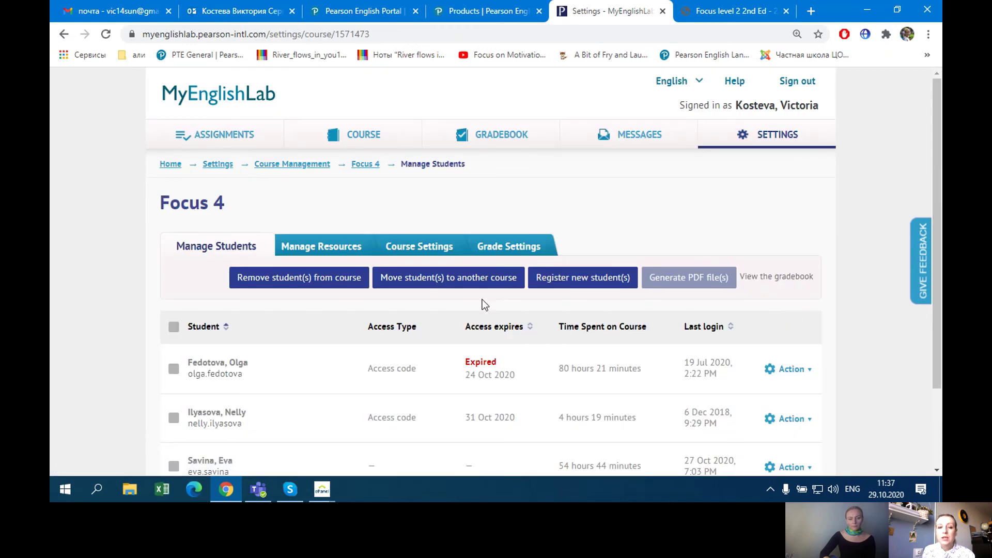
{"action": "left_click", "coordinate": [424, 246]}
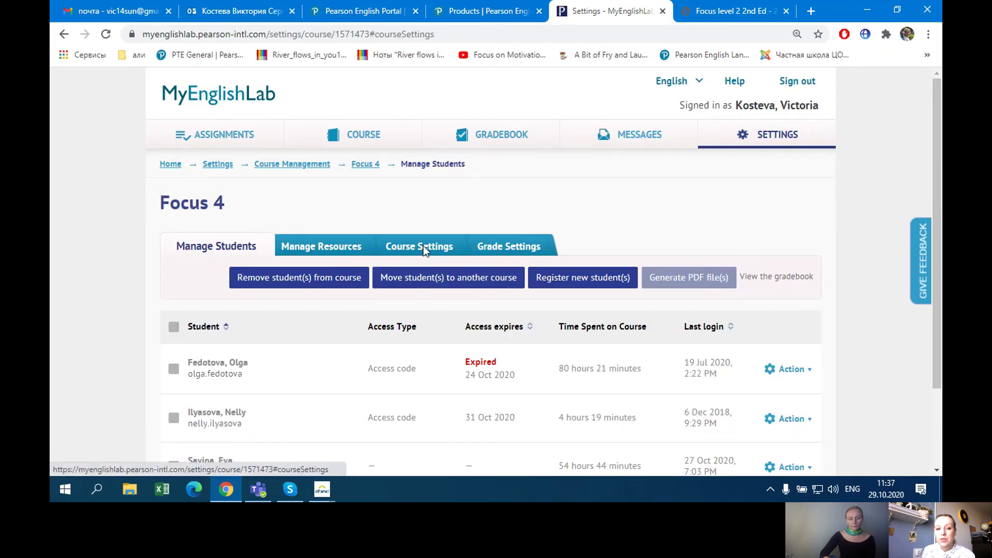
{"action": "left_click", "coordinate": [686, 259]}
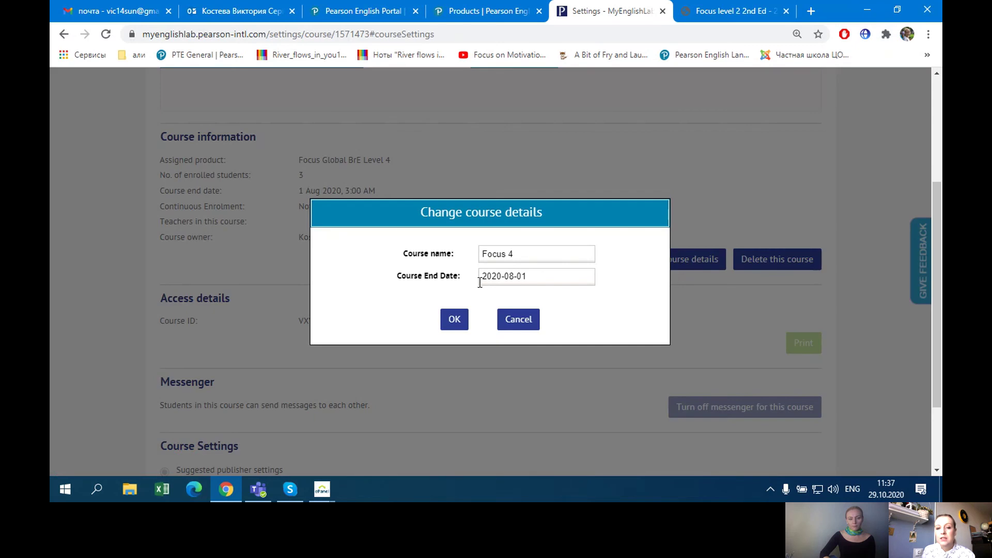
Step: Change the Course End Date to 2021-10-06, confirm it, and return to the course list
{"action": "left_click", "coordinate": [573, 281]}
{"action": "key", "text": "BackSpace"}
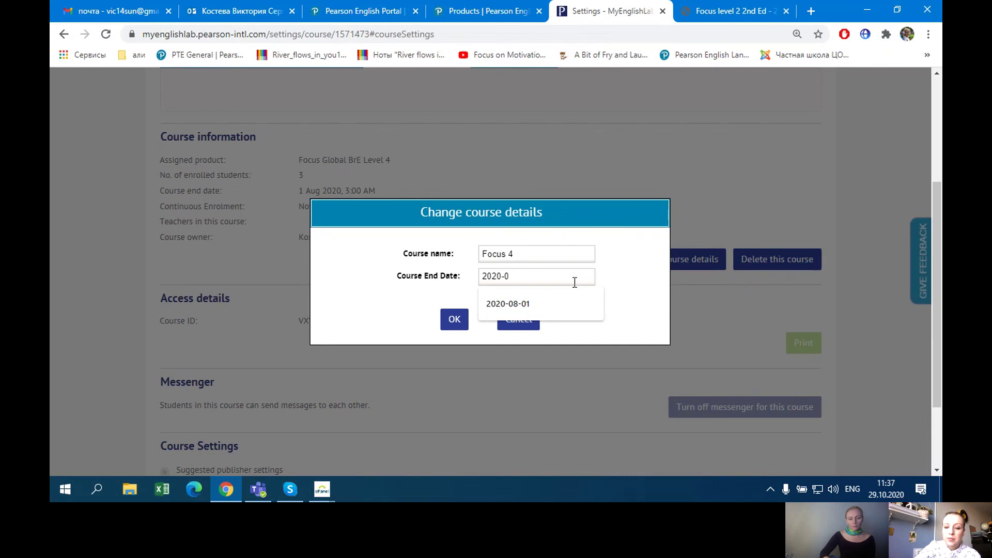
{"action": "key", "text": "BackSpace"}
{"action": "key", "text": "BackSpace"}
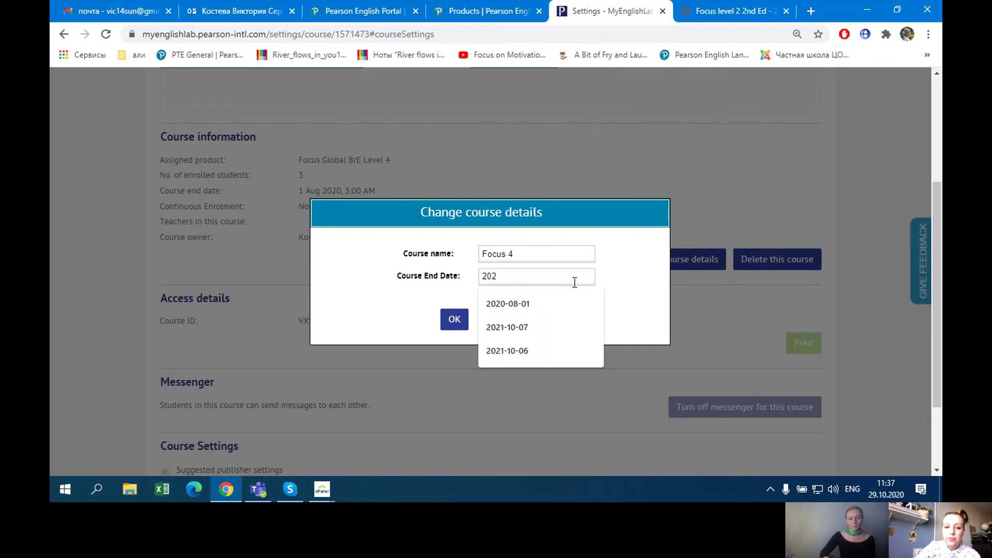
{"action": "type", "text": "1-10-06"}
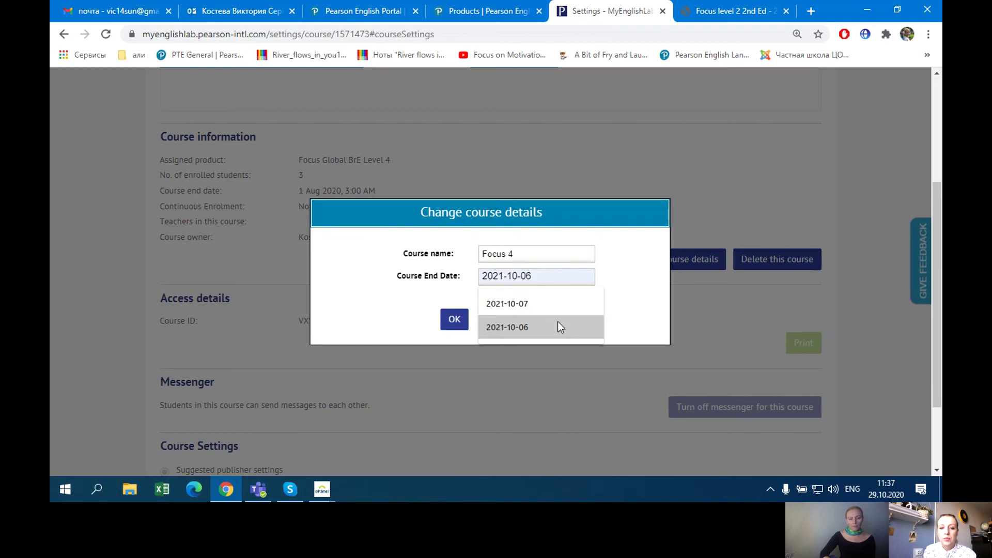
{"action": "left_click", "coordinate": [557, 325]}
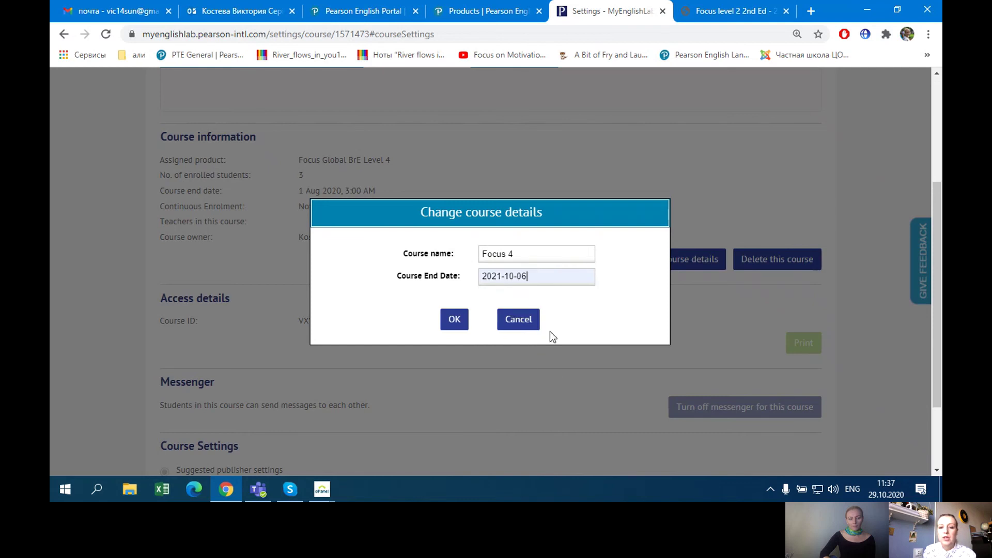
{"action": "left_click", "coordinate": [454, 323]}
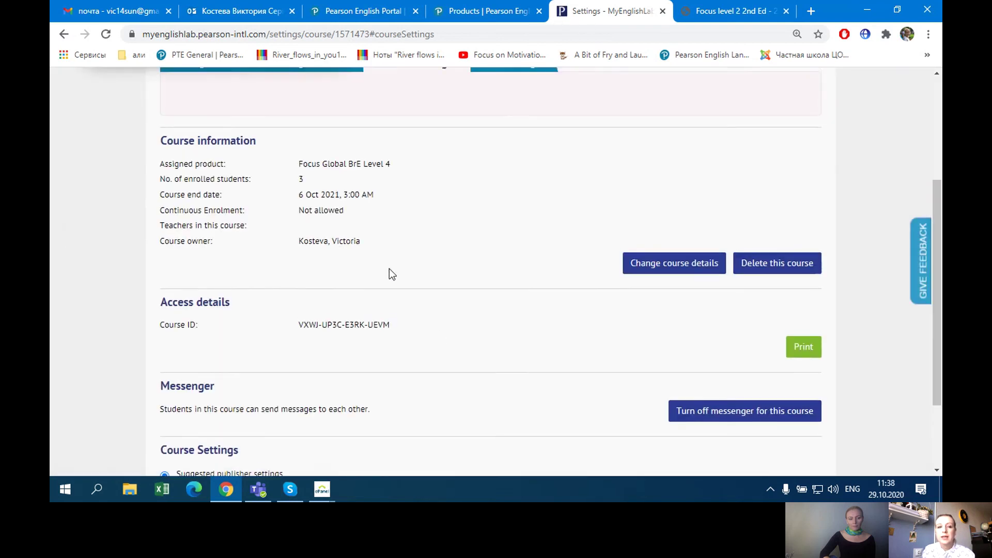
{"action": "left_click", "coordinate": [220, 165]}
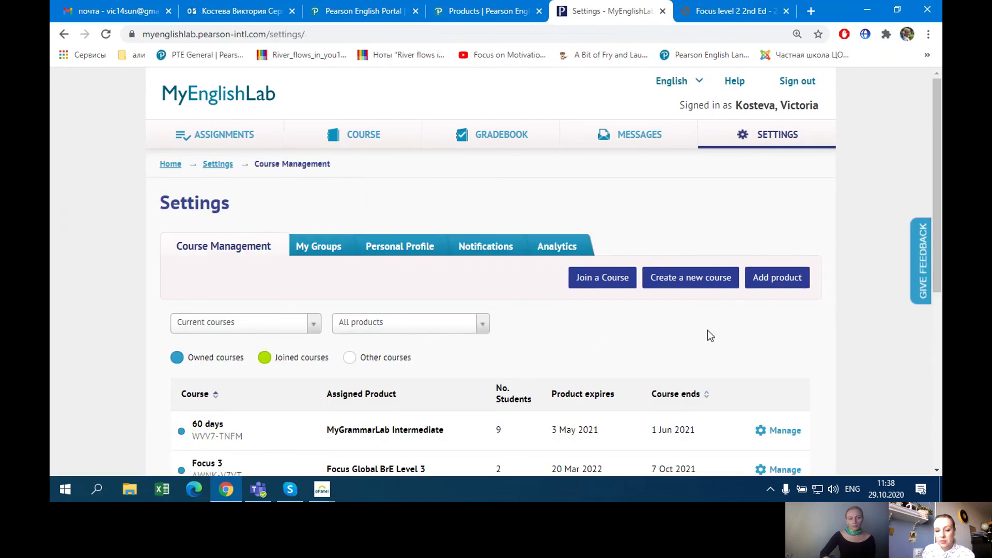
{"action": "scroll", "coordinate": [711, 336], "scroll_direction": "down", "scroll_amount": 3}
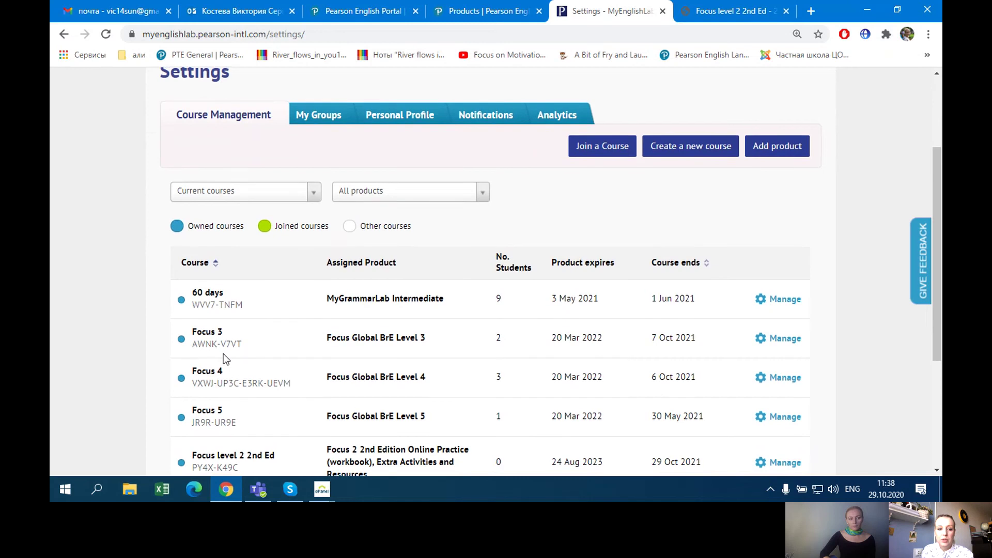
{"action": "scroll", "coordinate": [227, 354], "scroll_direction": "down", "scroll_amount": 1}
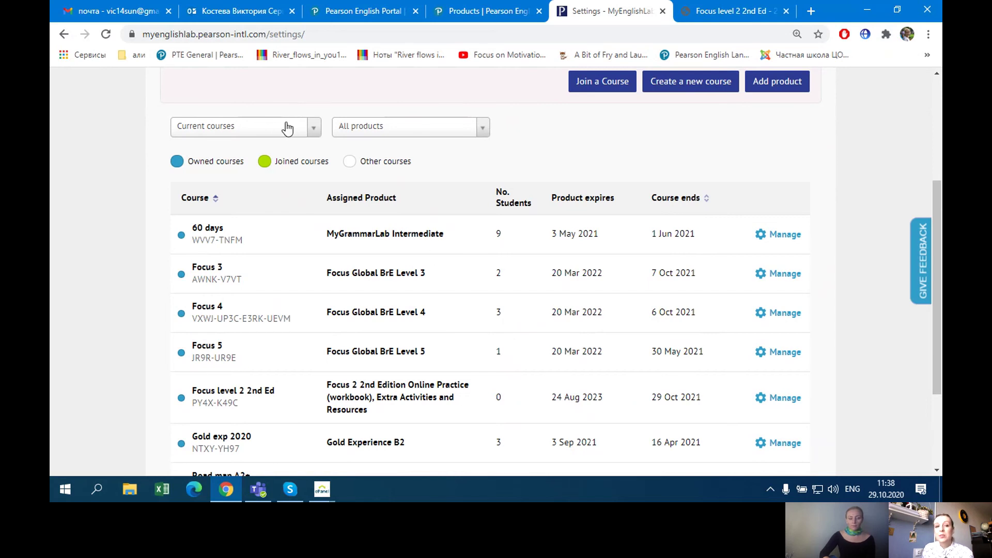
{"action": "left_click", "coordinate": [313, 129]}
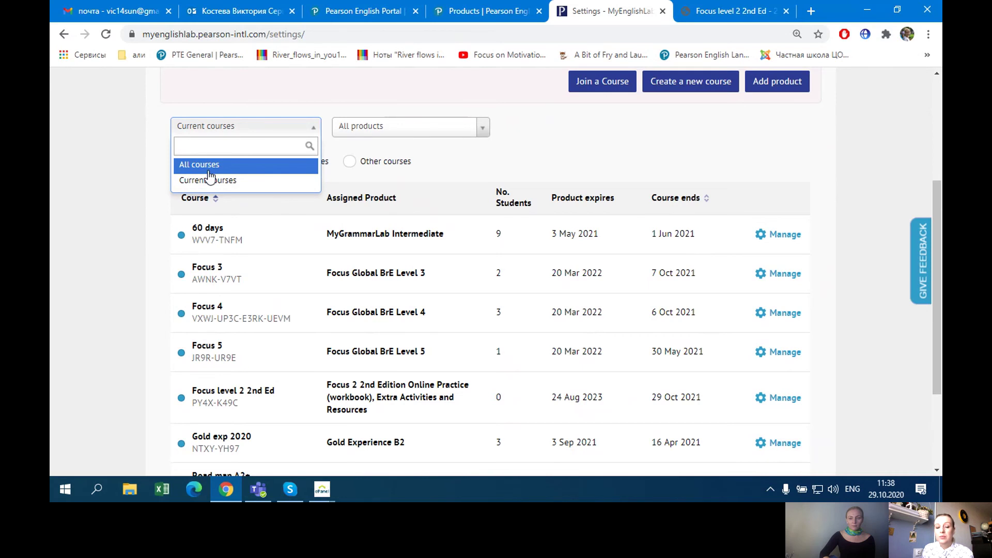
{"action": "left_click", "coordinate": [191, 163]}
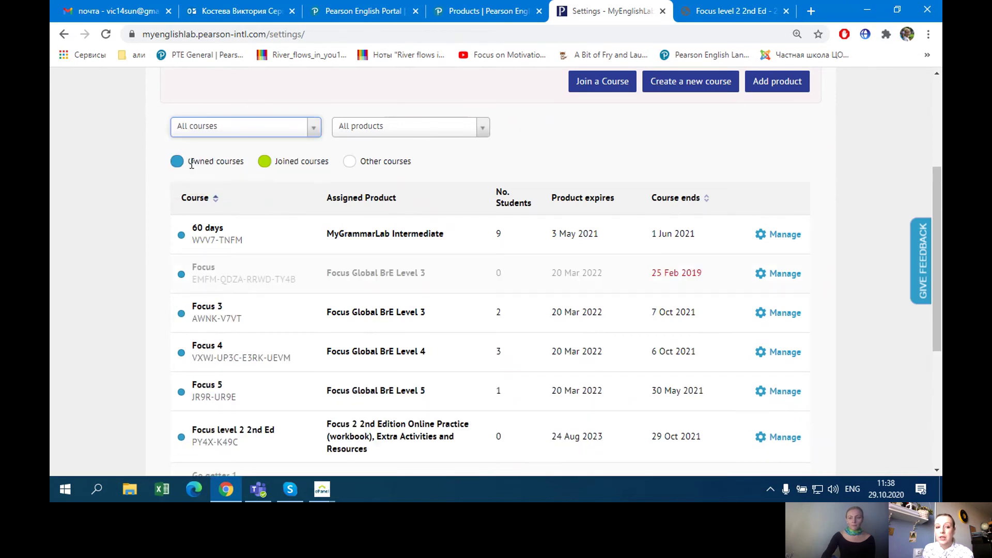
{"action": "scroll", "coordinate": [246, 361], "scroll_direction": "down", "scroll_amount": 6}
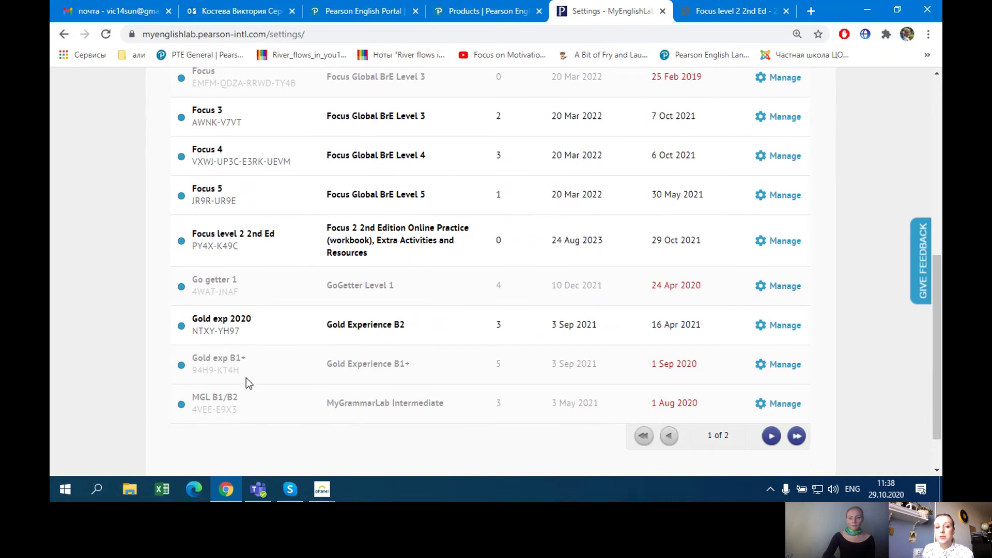
{"action": "scroll", "coordinate": [244, 387], "scroll_direction": "up", "scroll_amount": 6}
{"action": "scroll", "coordinate": [243, 383], "scroll_direction": "up", "scroll_amount": 1}
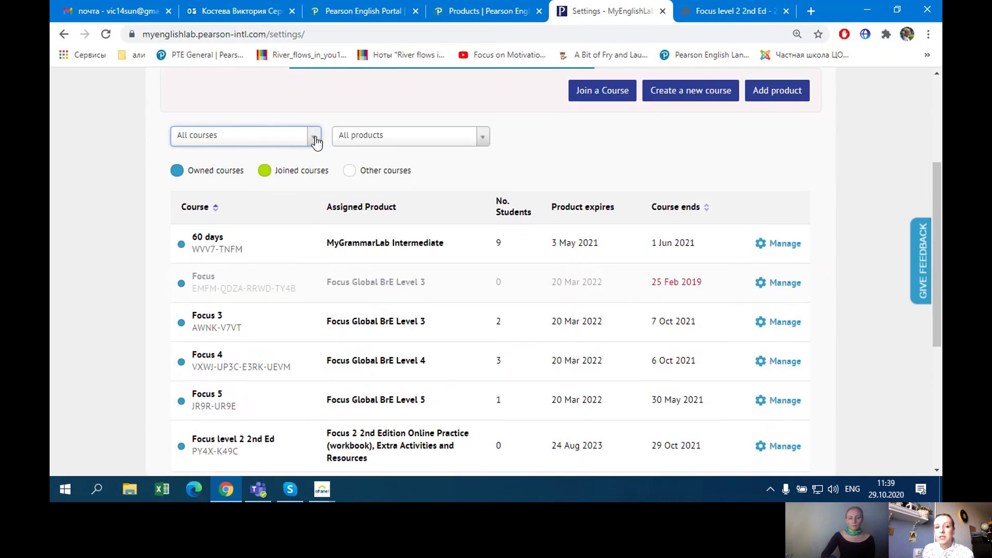
{"action": "left_click", "coordinate": [312, 137]}
{"action": "left_click", "coordinate": [230, 191]}
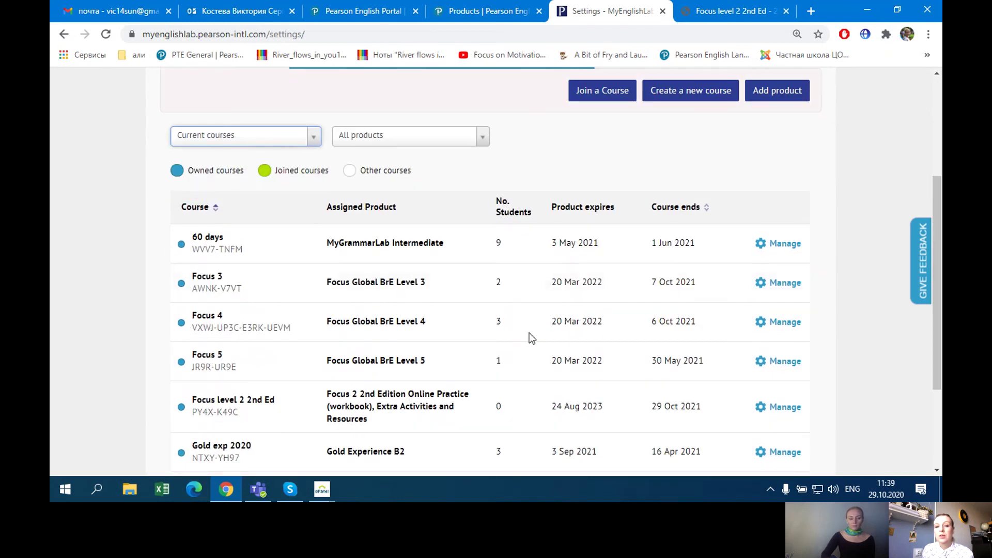
{"action": "scroll", "coordinate": [455, 319], "scroll_direction": "up", "scroll_amount": 4}
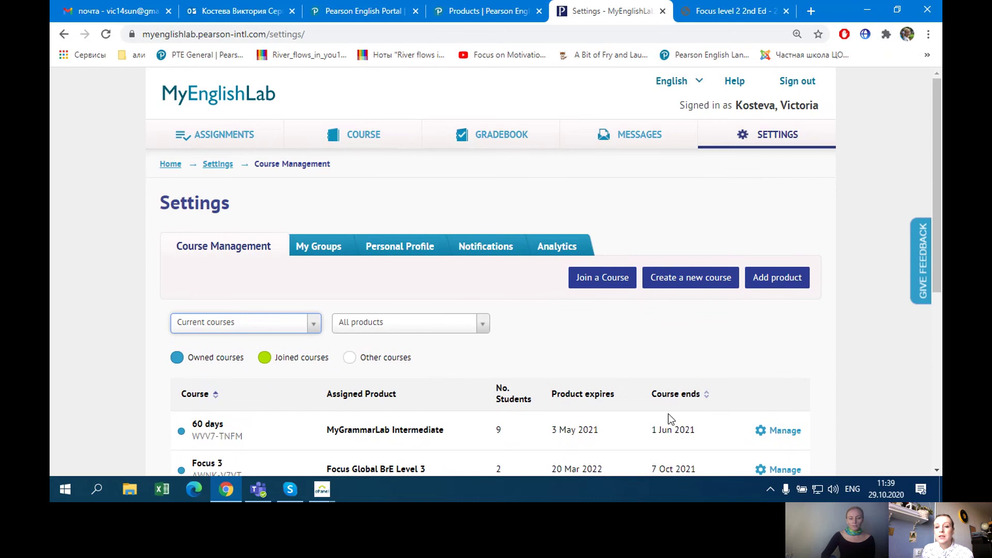
{"action": "scroll", "coordinate": [668, 414], "scroll_direction": "down", "scroll_amount": 3}
Step: Open the Grade Settings tab for the Focus 4 course
{"action": "left_click", "coordinate": [780, 379]}
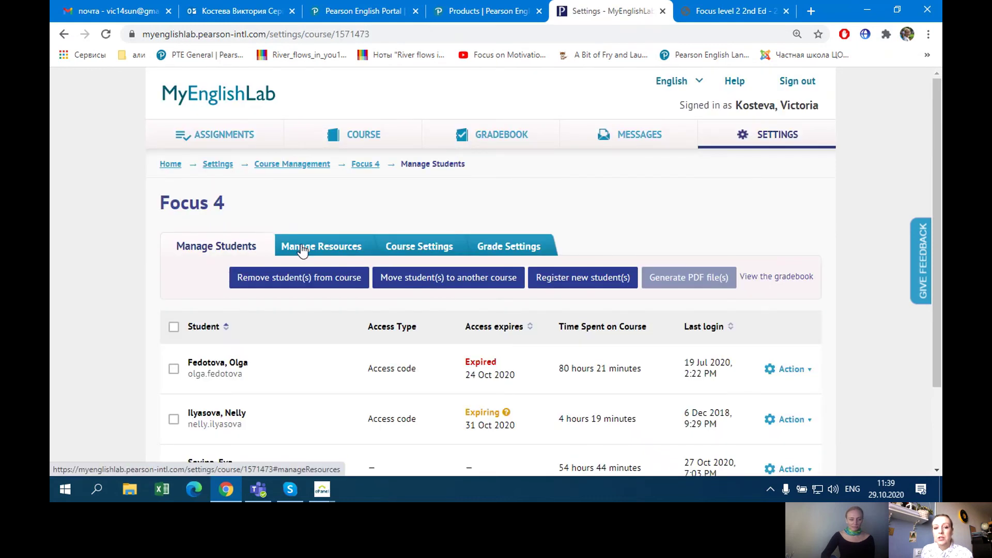
{"action": "left_click", "coordinate": [515, 247]}
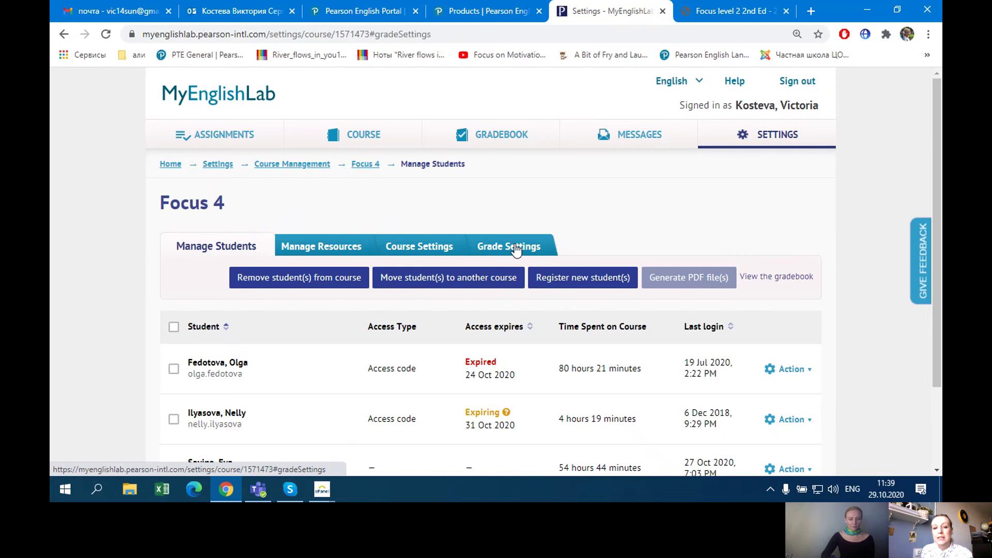
{"action": "scroll", "coordinate": [562, 337], "scroll_direction": "down", "scroll_amount": 2}
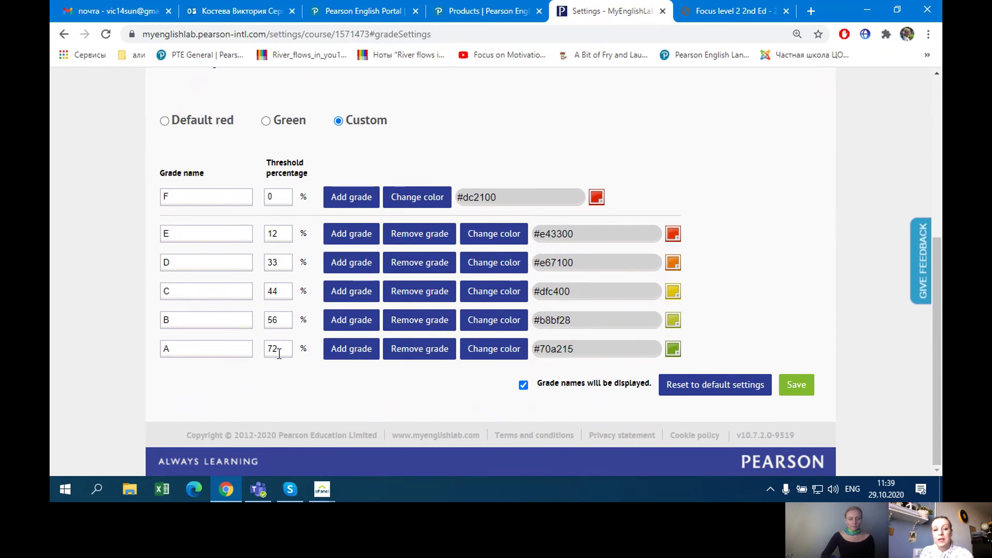
Step: Replace the grade thresholds with A 85, B 75, C 60, D 50, E 25 and save
{"action": "left_click_drag", "start_coordinate": [280, 351], "coordinate": [258, 354]}
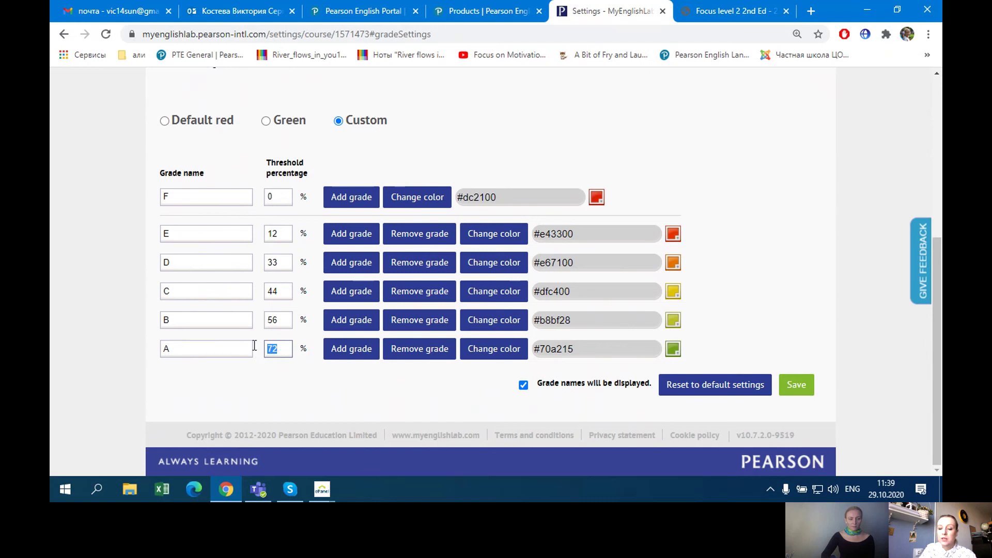
{"action": "type", "text": "85"}
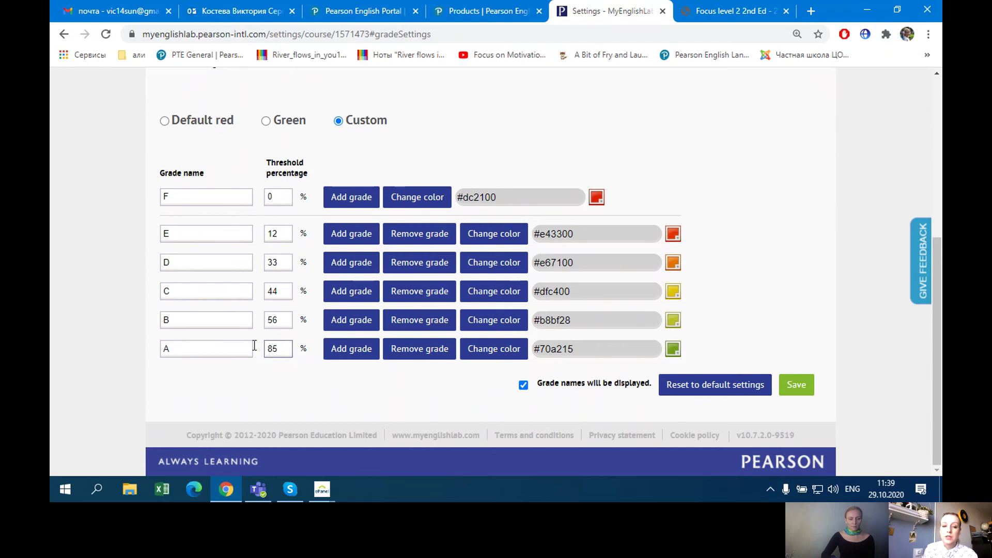
{"action": "left_click_drag", "start_coordinate": [284, 319], "coordinate": [232, 330]}
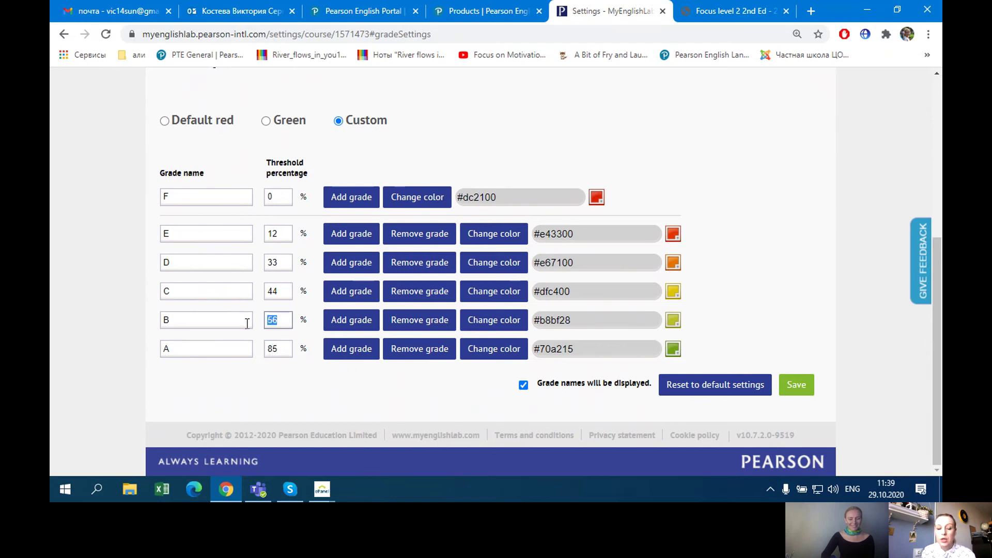
{"action": "type", "text": "75"}
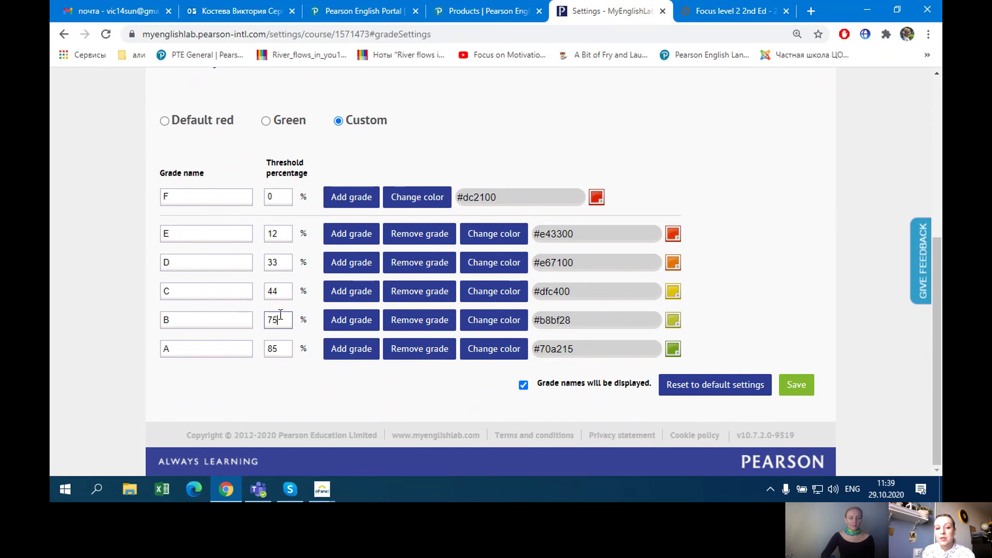
{"action": "left_click_drag", "start_coordinate": [285, 290], "coordinate": [261, 291]}
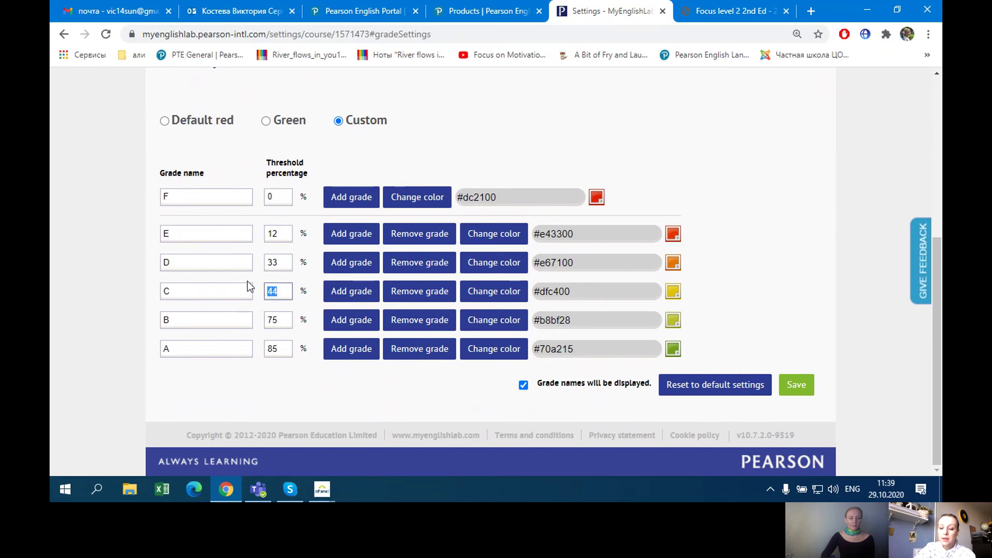
{"action": "type", "text": "60"}
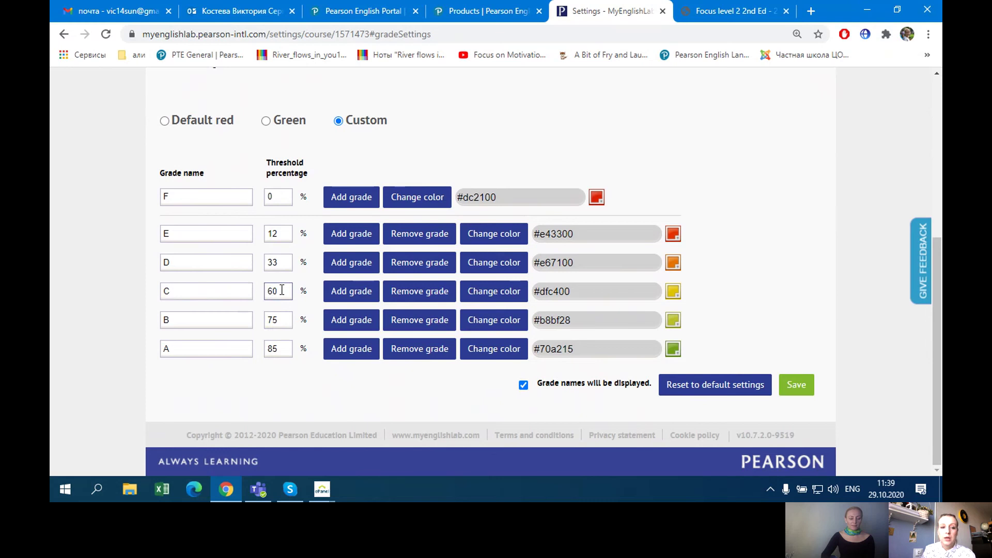
{"action": "left_click_drag", "start_coordinate": [280, 264], "coordinate": [248, 260]}
{"action": "type", "text": "50"}
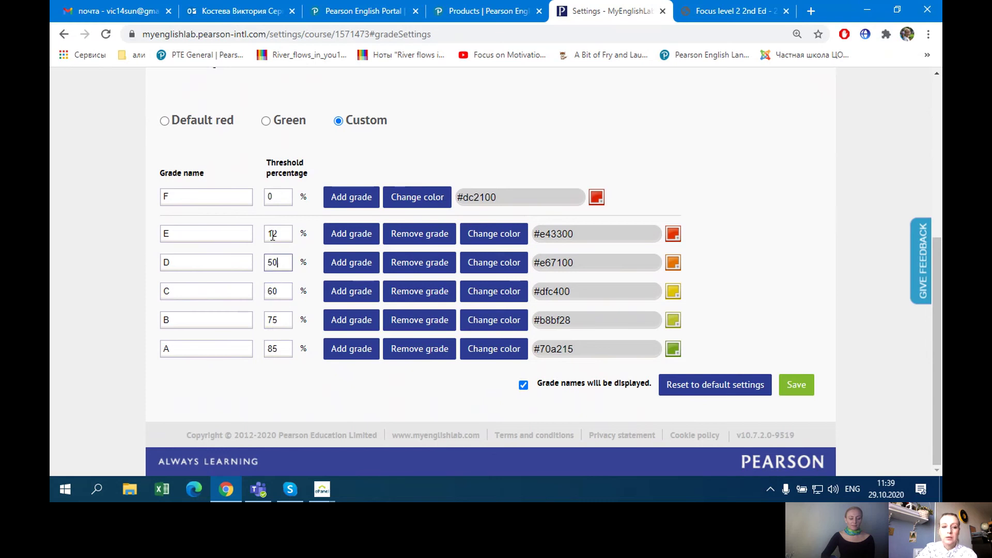
{"action": "left_click_drag", "start_coordinate": [283, 231], "coordinate": [266, 231]}
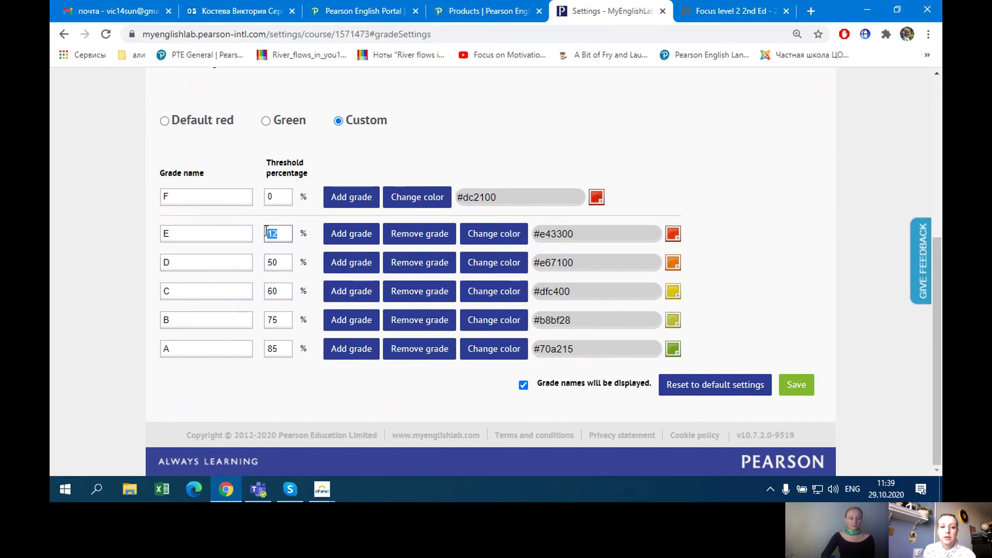
{"action": "type", "text": "25"}
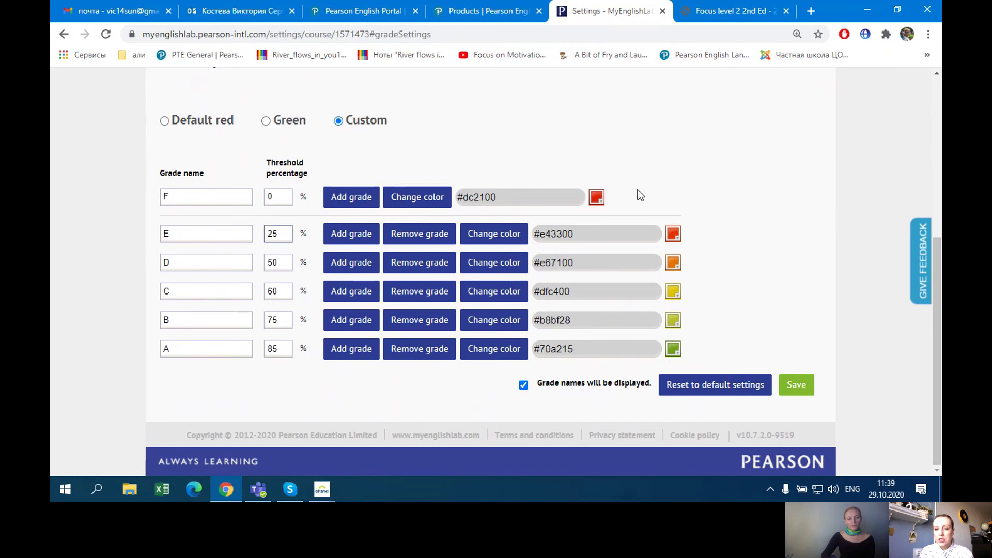
{"action": "left_click", "coordinate": [797, 390]}
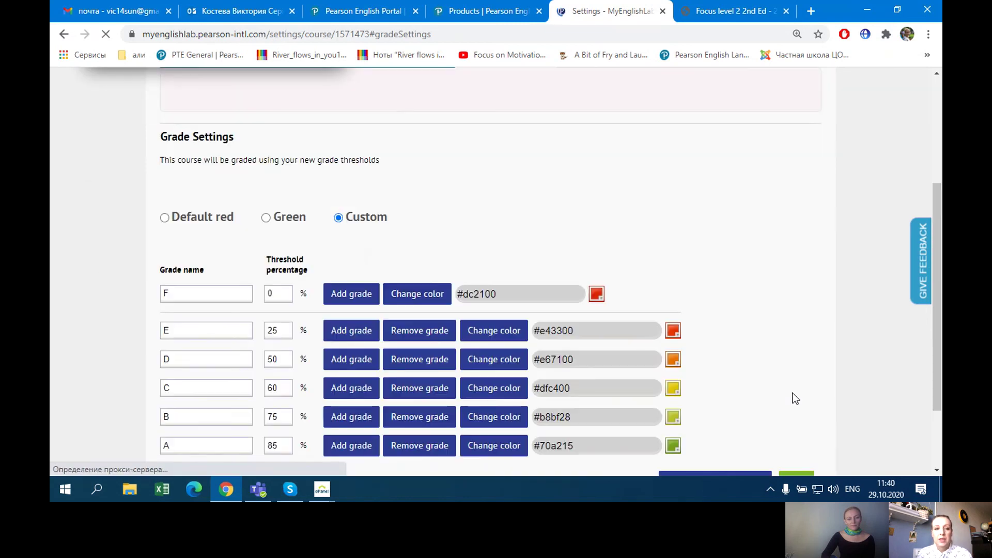
{"action": "scroll", "coordinate": [789, 387], "scroll_direction": "down", "scroll_amount": 3}
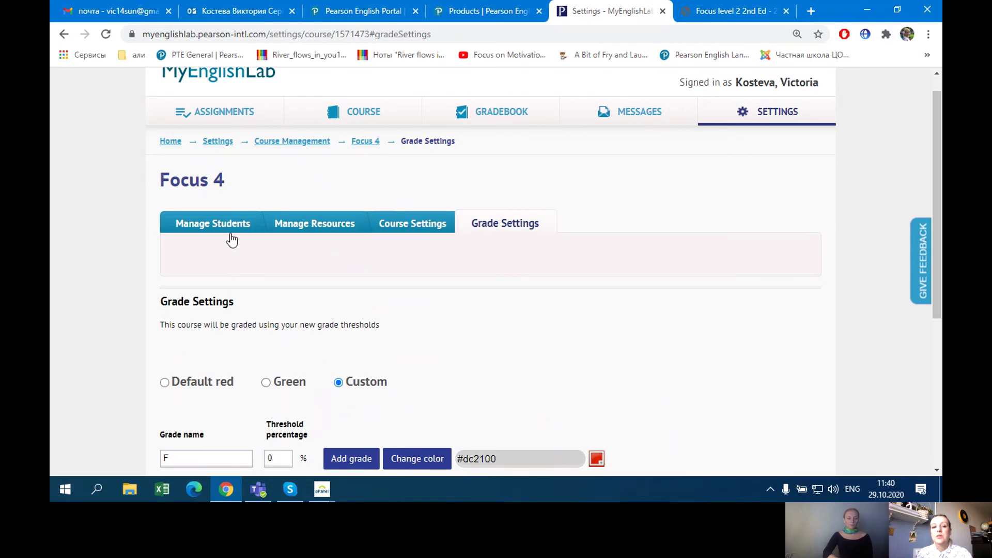
Step: Return to the Settings course list and open Focus 3's Manage Students page
{"action": "left_click", "coordinate": [219, 142]}
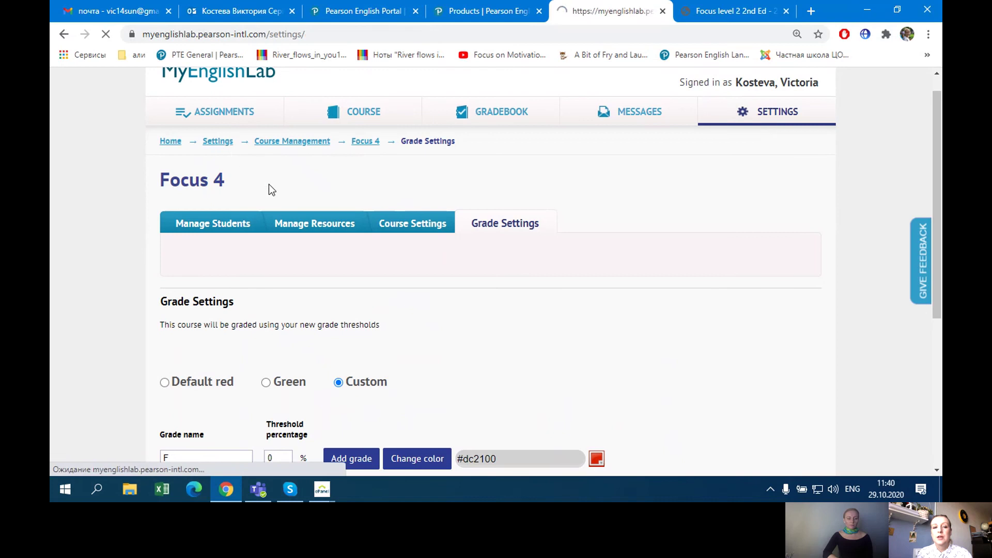
{"action": "scroll", "coordinate": [825, 365], "scroll_direction": "down", "scroll_amount": 2}
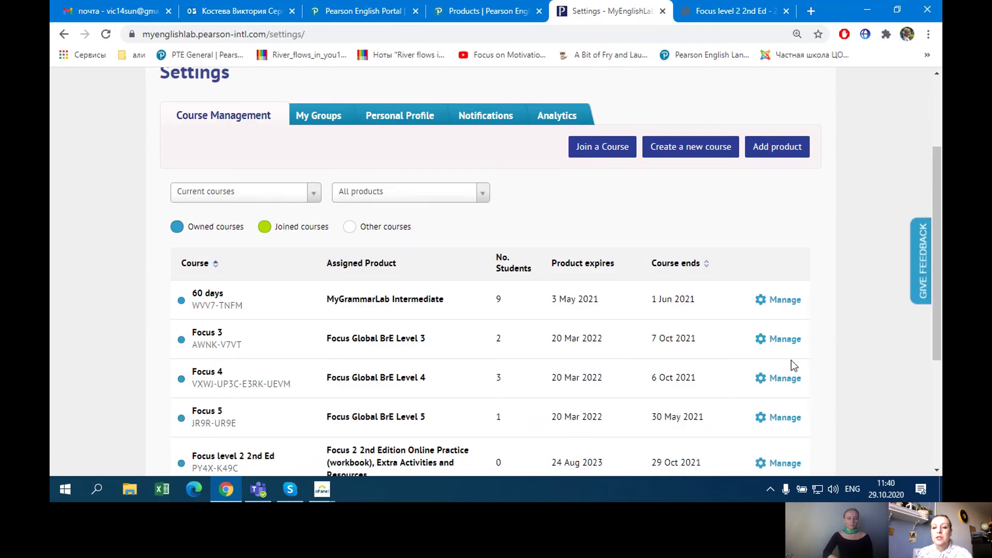
{"action": "left_click", "coordinate": [784, 339]}
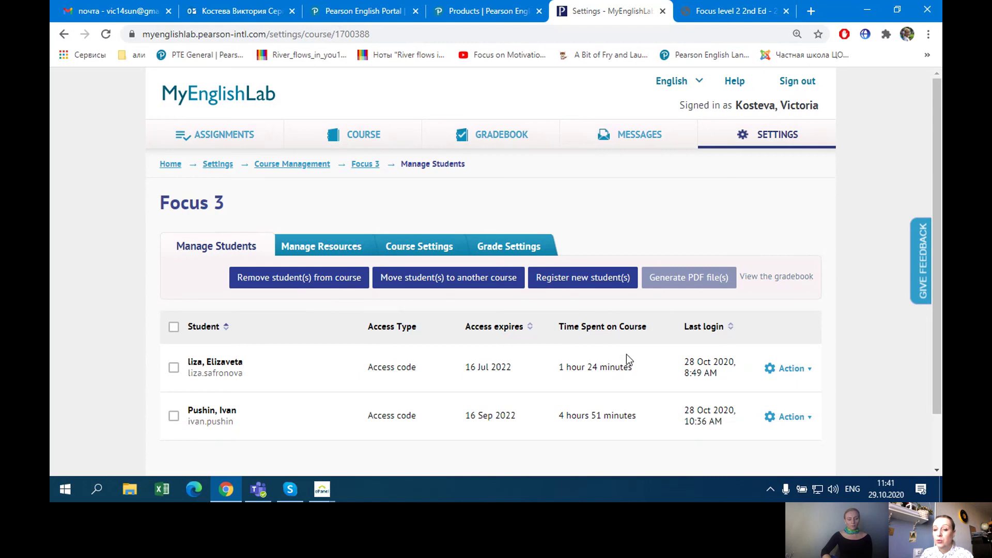
{"action": "left_click", "coordinate": [174, 415]}
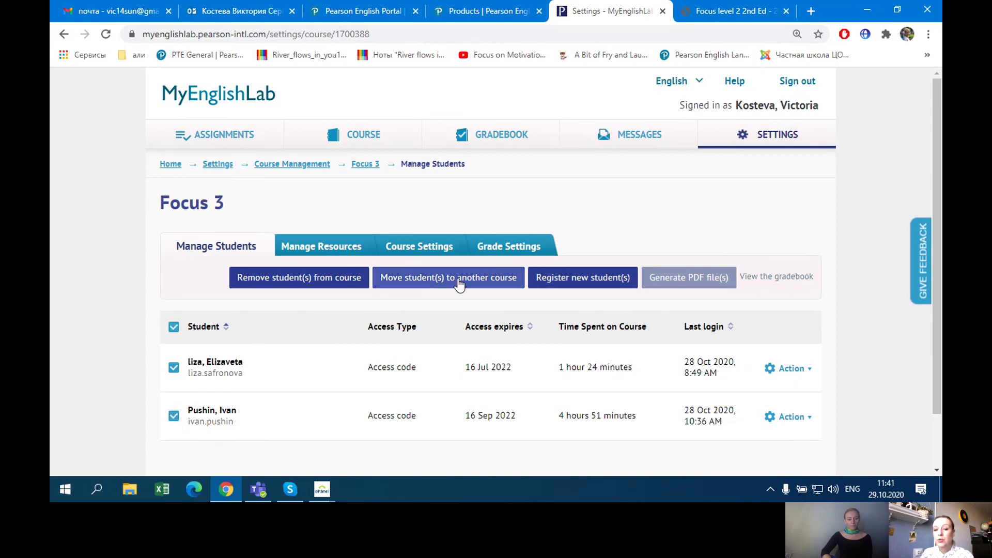
{"action": "left_click", "coordinate": [173, 330]}
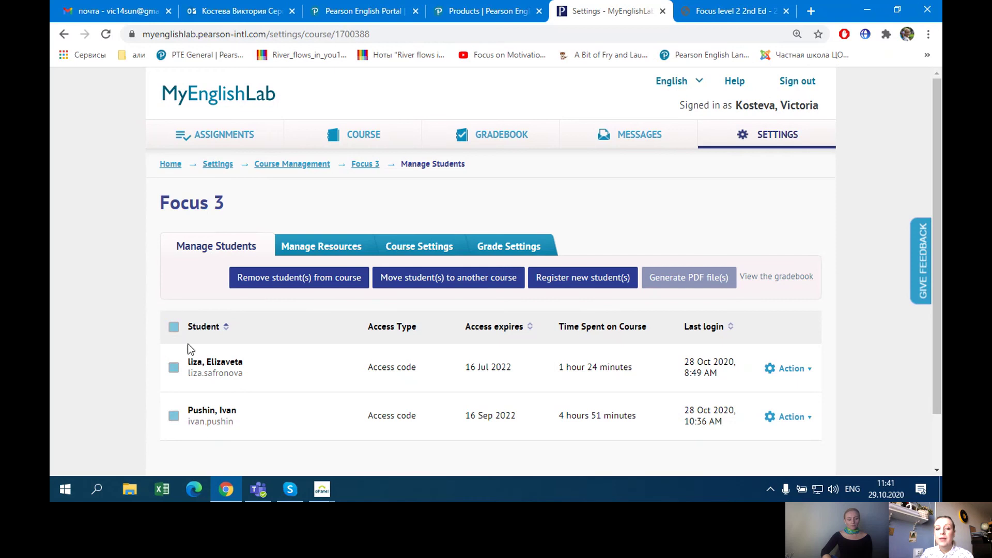
Step: Open the Register new student(s) form for Focus 3
{"action": "left_click", "coordinate": [567, 284]}
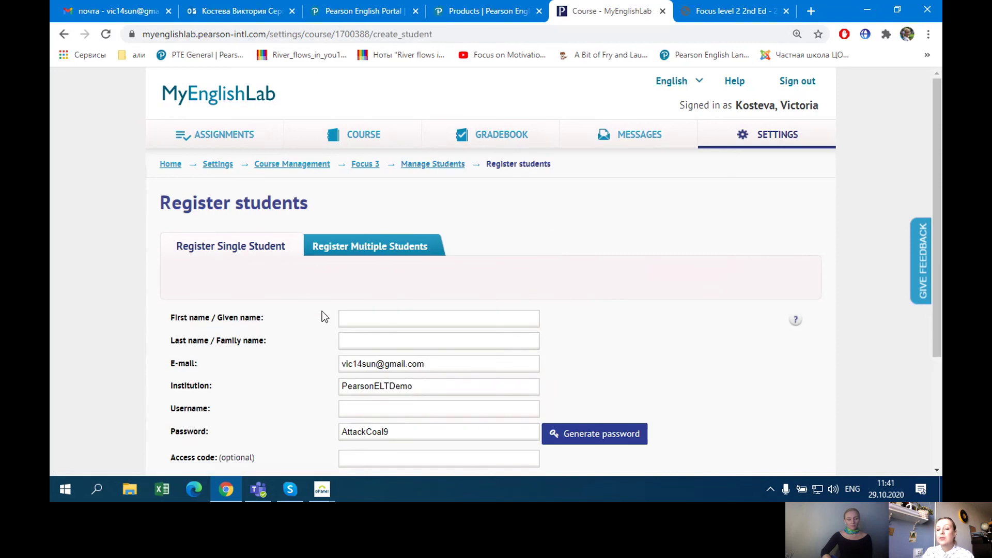
{"action": "scroll", "coordinate": [305, 299], "scroll_direction": "down", "scroll_amount": 1}
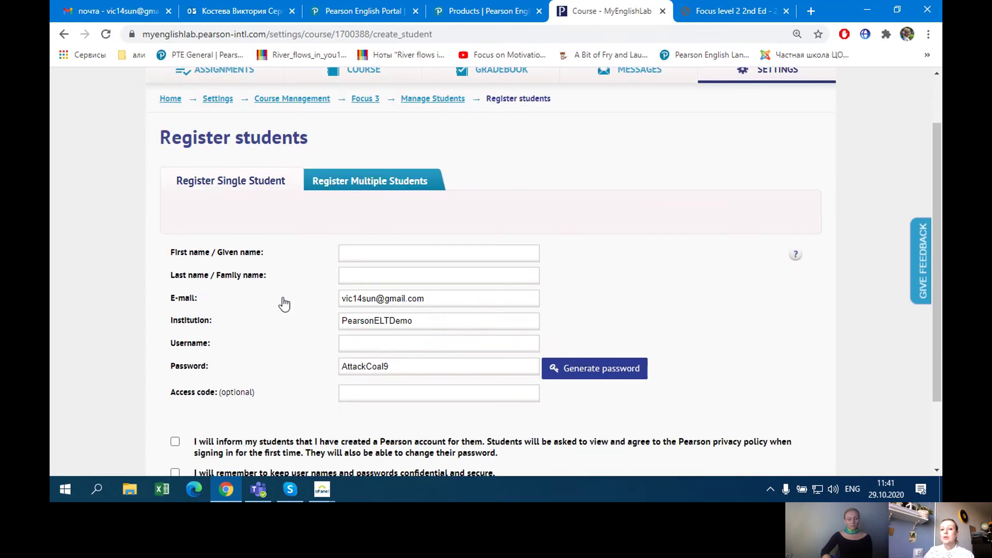
{"action": "scroll", "coordinate": [284, 304], "scroll_direction": "up", "scroll_amount": 1}
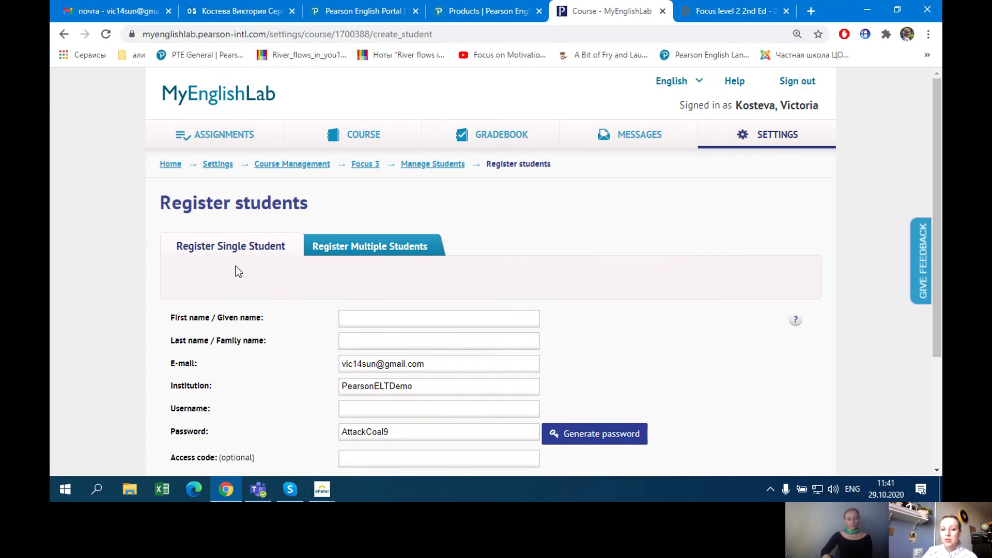
Step: Glance at the English Portal and Focus level 2 summary PDF tabs, then return to the form
{"action": "left_click", "coordinate": [361, 11]}
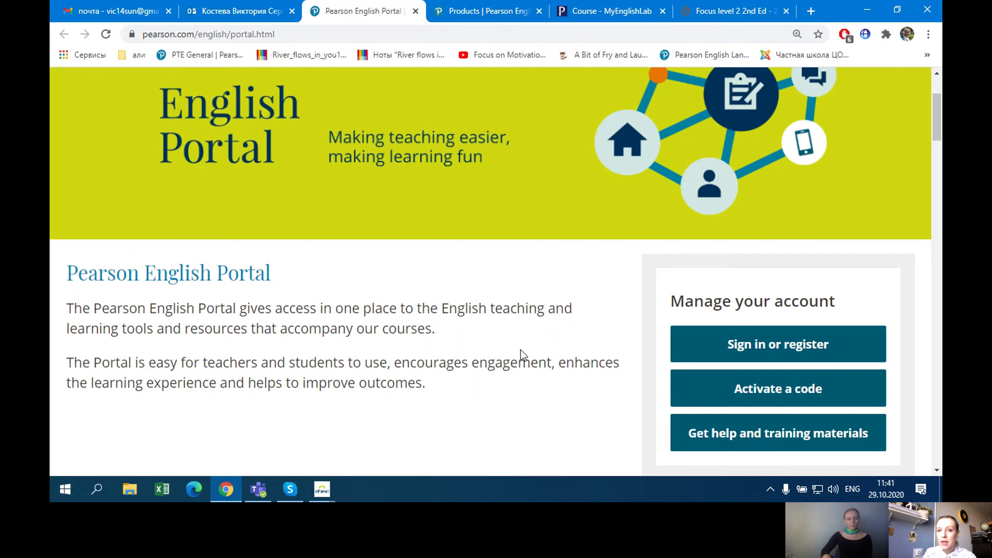
{"action": "left_click", "coordinate": [721, 11]}
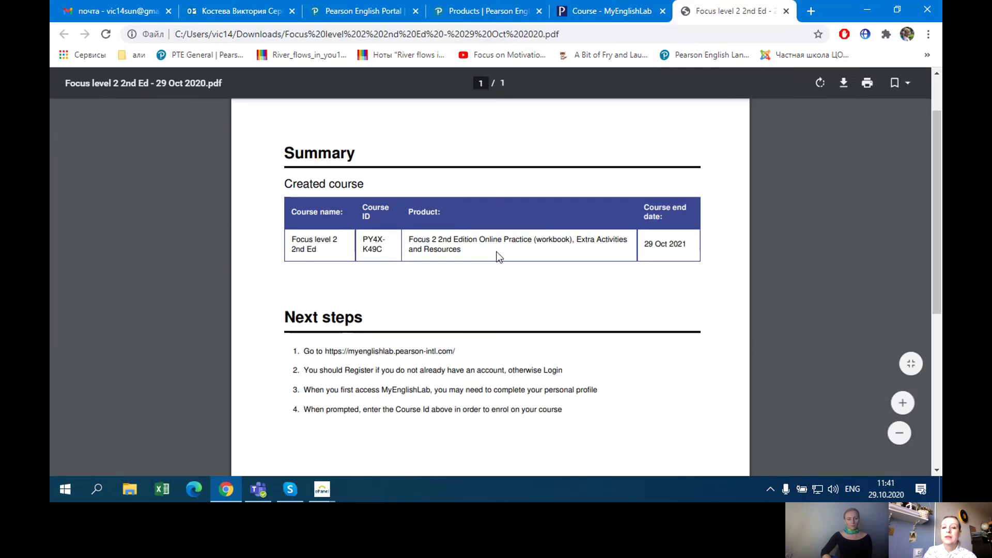
{"action": "left_click", "coordinate": [610, 11]}
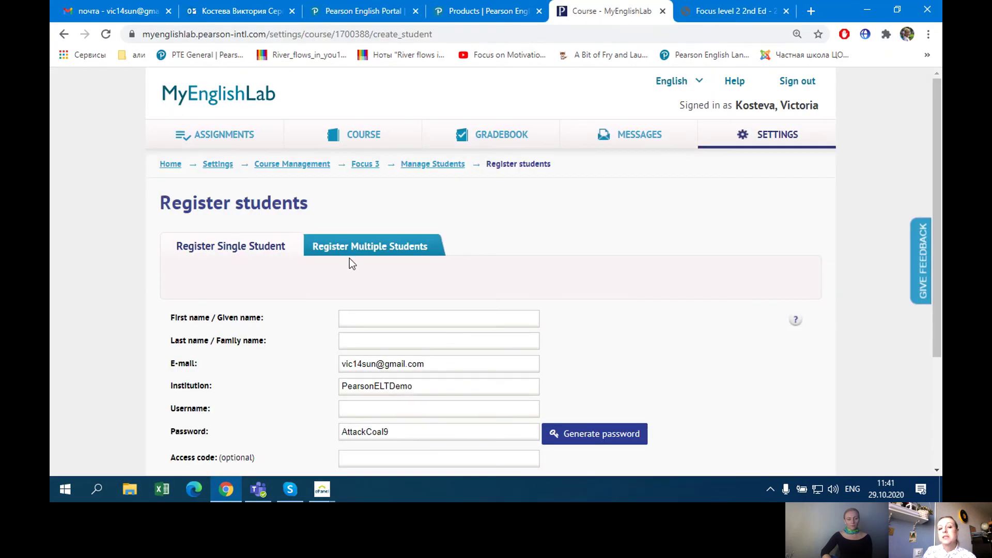
{"action": "scroll", "coordinate": [364, 307], "scroll_direction": "down", "scroll_amount": 1}
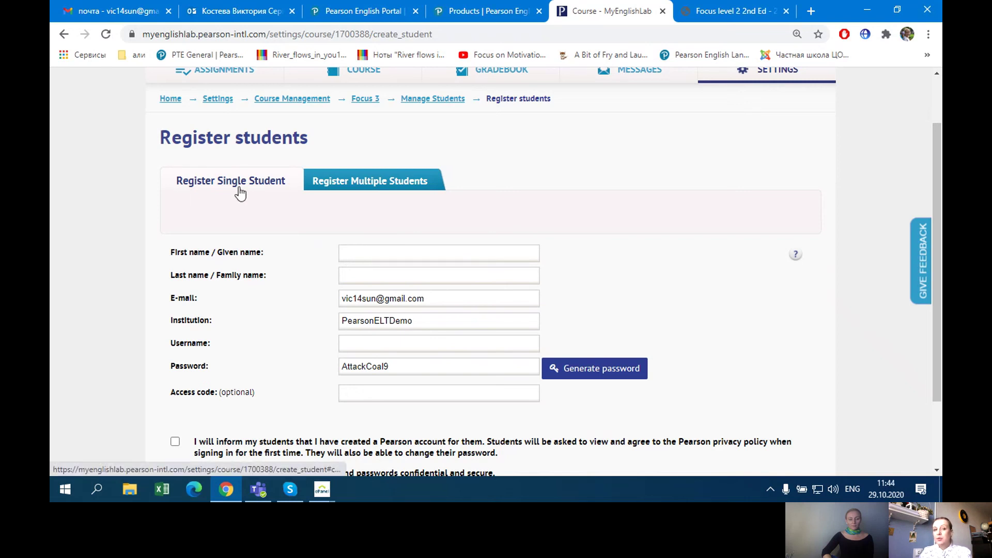
Step: Switch to the Register Single Student form and highlight the generated password
{"action": "left_click", "coordinate": [355, 179]}
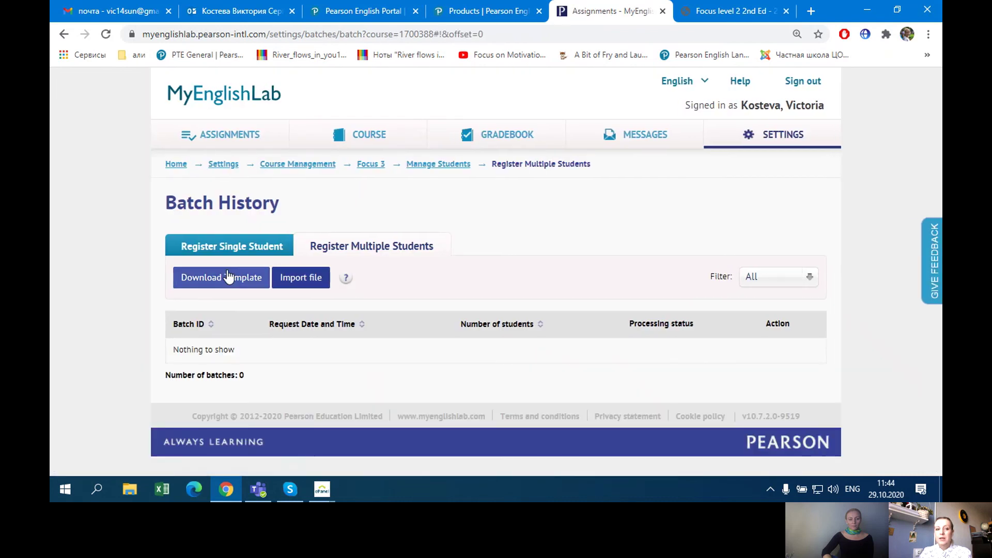
{"action": "left_click", "coordinate": [249, 244]}
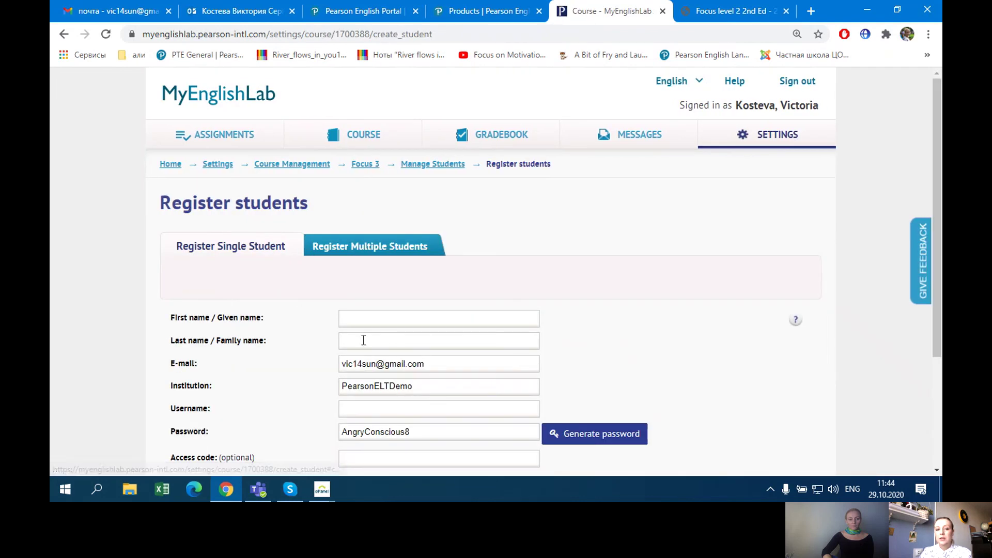
{"action": "scroll", "coordinate": [361, 342], "scroll_direction": "down", "scroll_amount": 3}
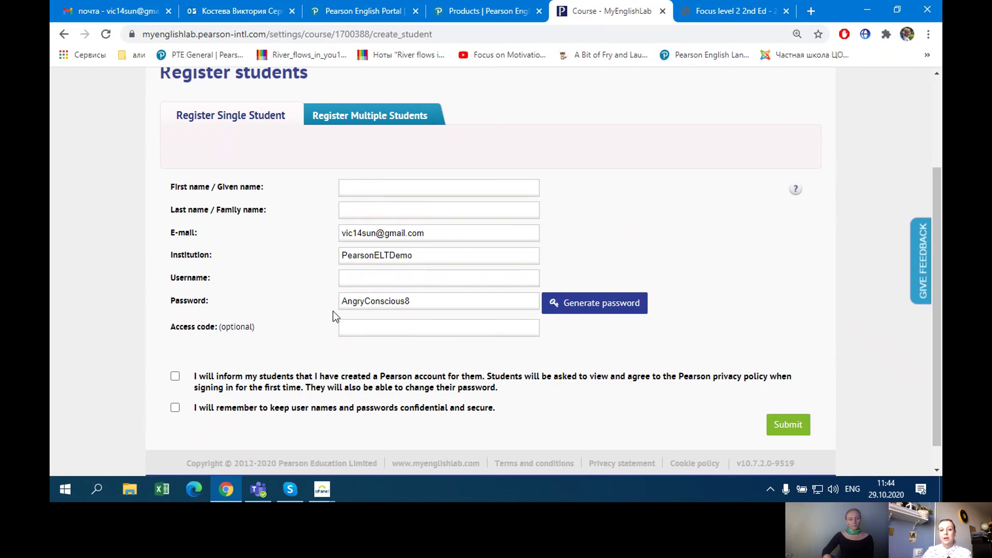
{"action": "left_click_drag", "start_coordinate": [417, 302], "coordinate": [296, 284]}
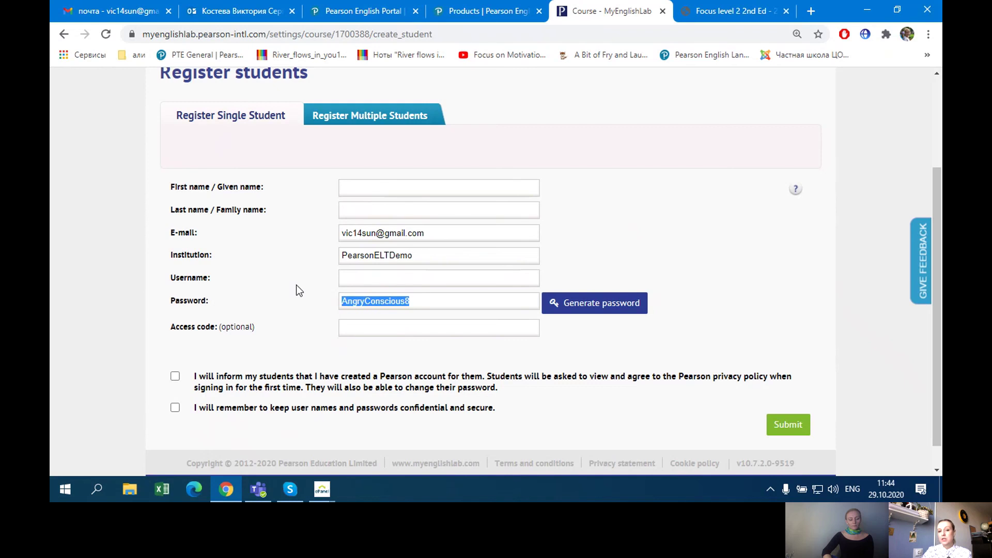
Step: Check the optional access code field and select the student's entered e-mail address
{"action": "left_click", "coordinate": [359, 325]}
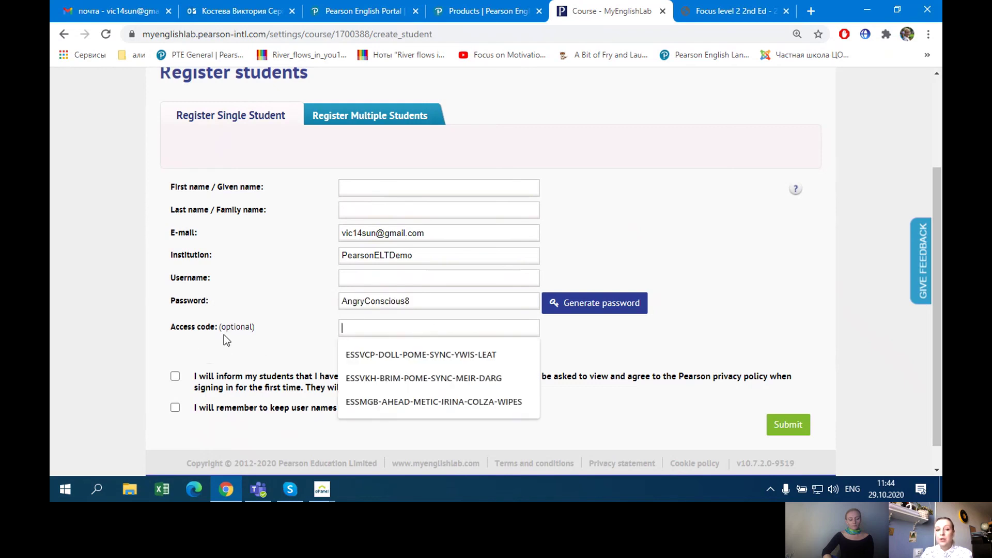
{"action": "left_click_drag", "start_coordinate": [224, 335], "coordinate": [222, 336]}
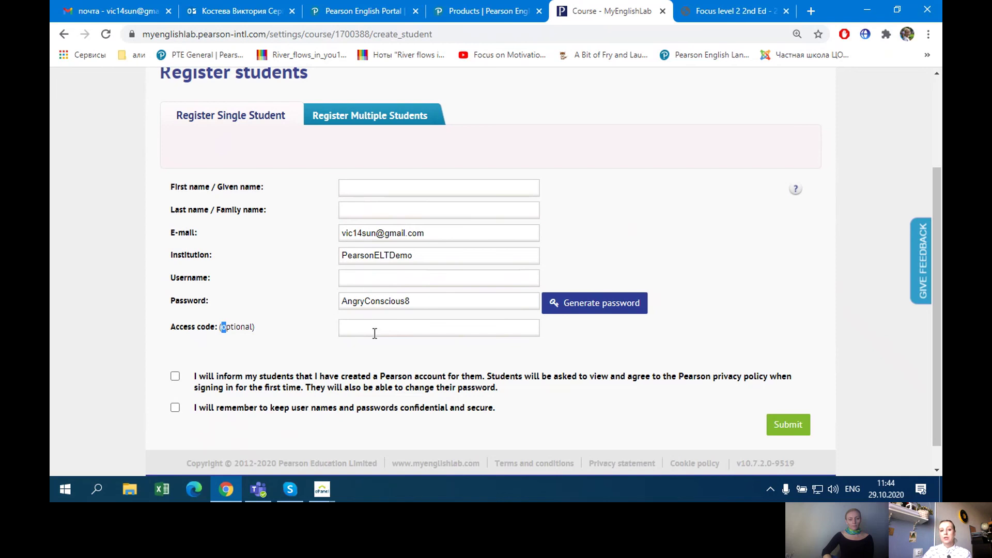
{"action": "left_click", "coordinate": [430, 237]}
{"action": "left_click_drag", "start_coordinate": [430, 237], "coordinate": [305, 236]}
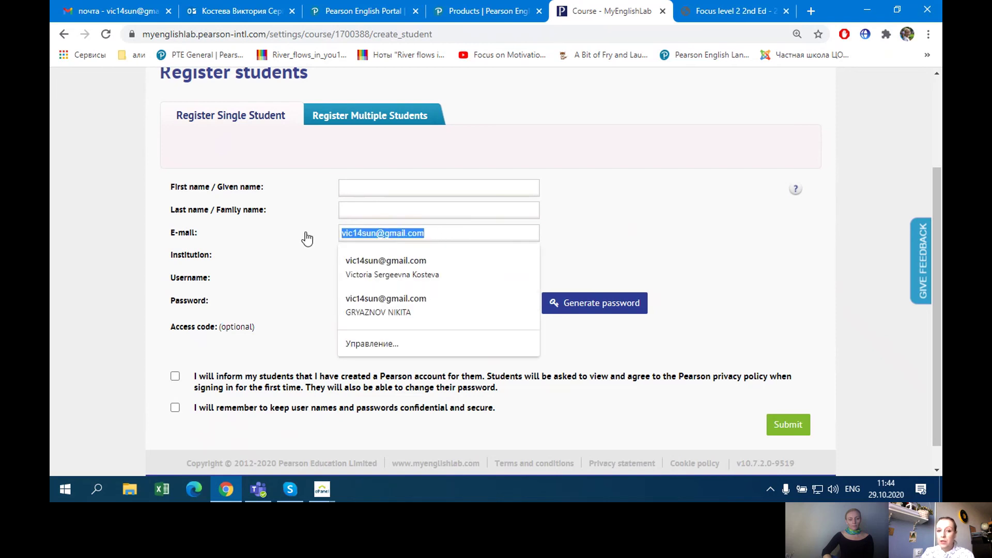
{"action": "left_click", "coordinate": [261, 362]}
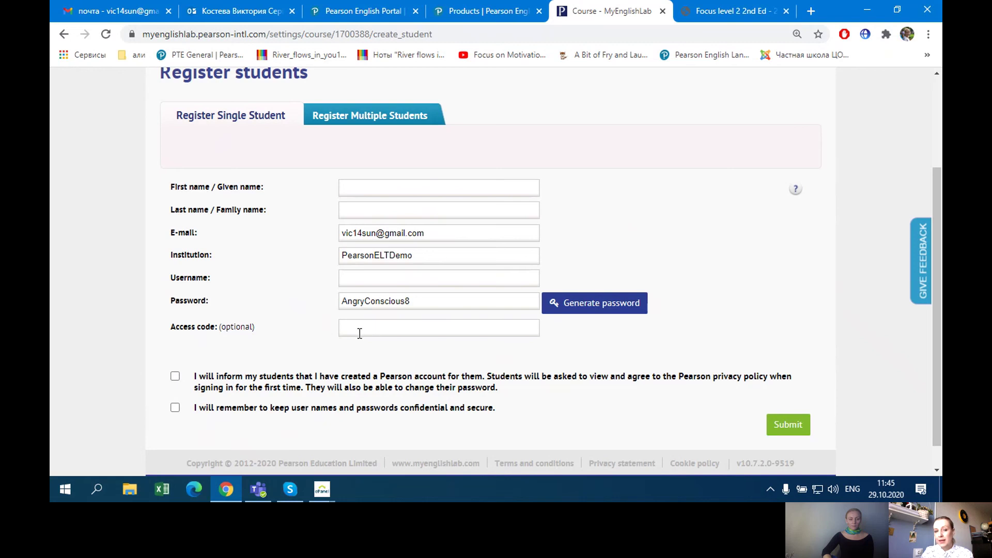
{"action": "left_click", "coordinate": [368, 11]}
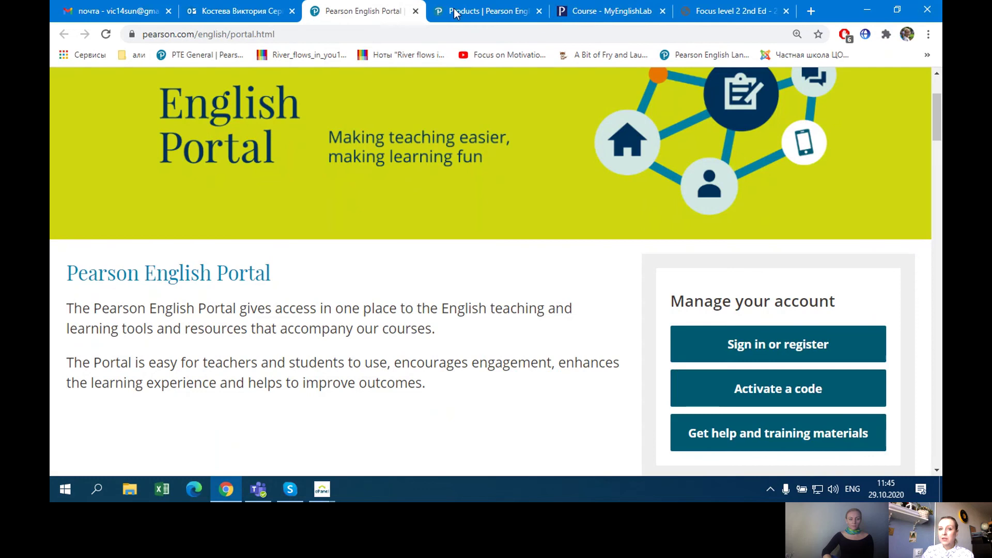
{"action": "left_click", "coordinate": [603, 12]}
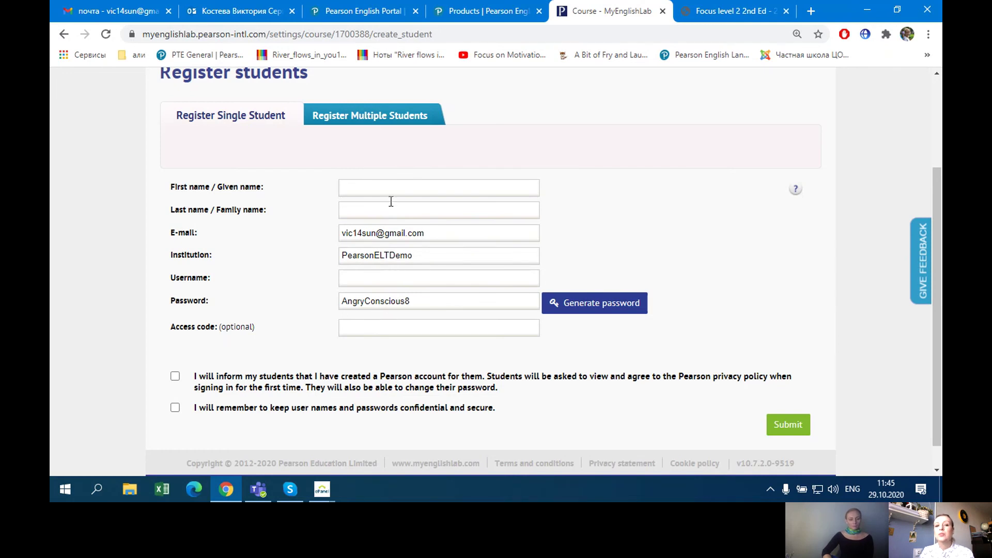
Step: Download the Focus 3 batch template Focus_3_20201029.xls and open it in Excel
{"action": "left_click", "coordinate": [374, 119]}
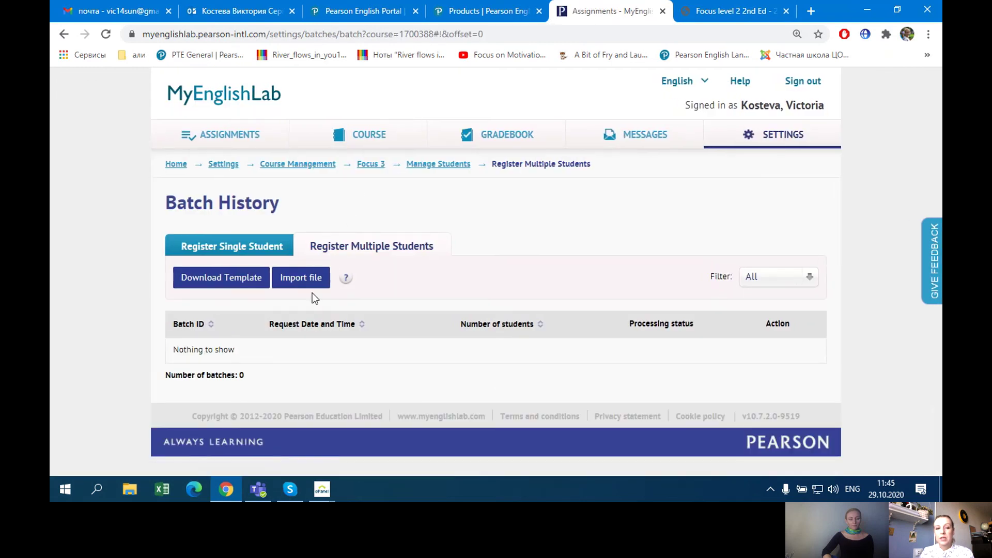
{"action": "left_click", "coordinate": [240, 284]}
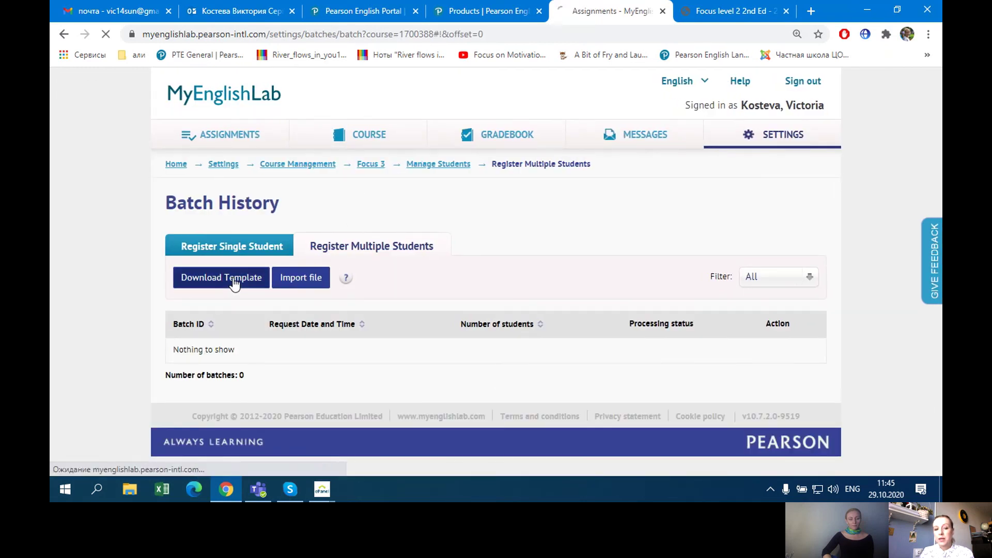
{"action": "left_click", "coordinate": [98, 464]}
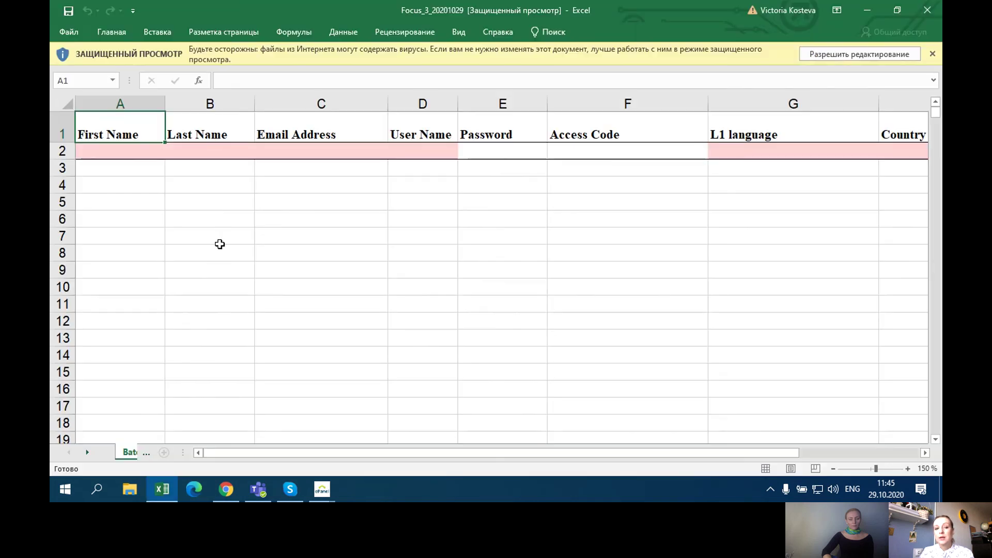
{"action": "left_click", "coordinate": [111, 150]}
{"action": "left_click", "coordinate": [191, 149]}
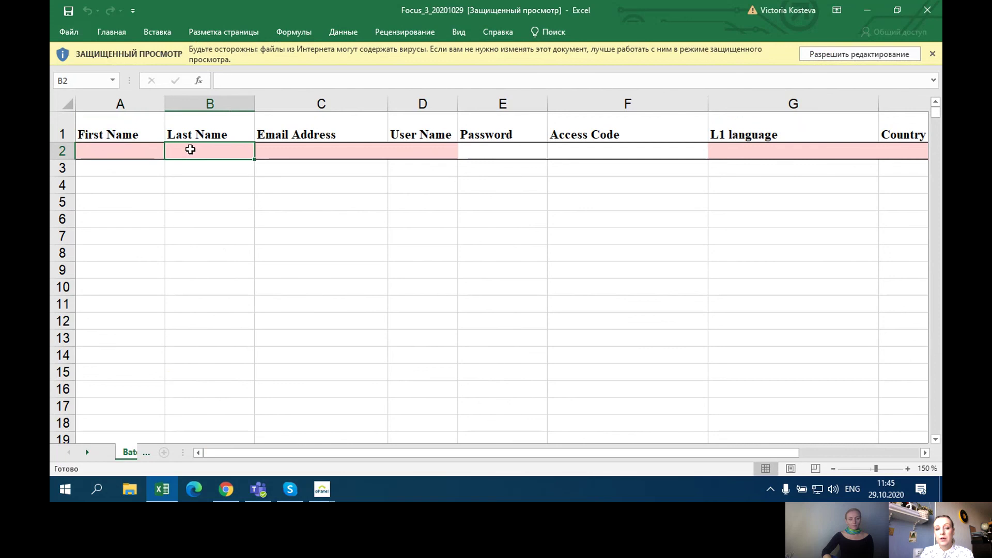
{"action": "left_click", "coordinate": [268, 150]}
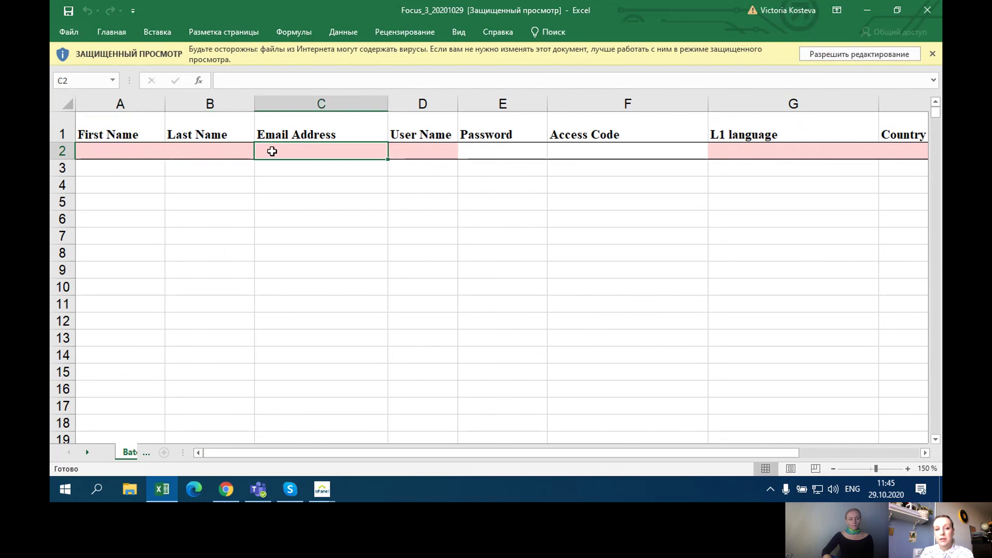
{"action": "left_click", "coordinate": [410, 149]}
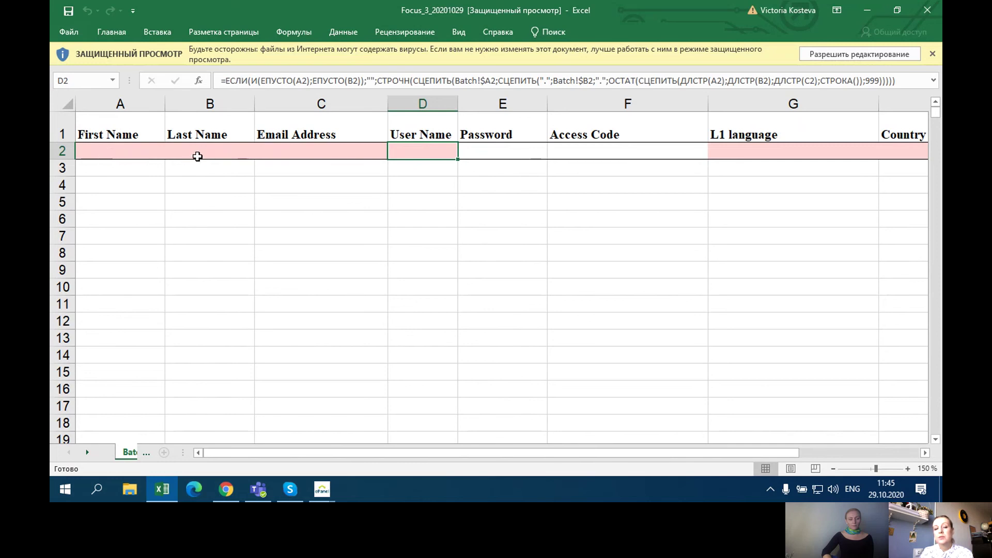
{"action": "left_click", "coordinate": [504, 150]}
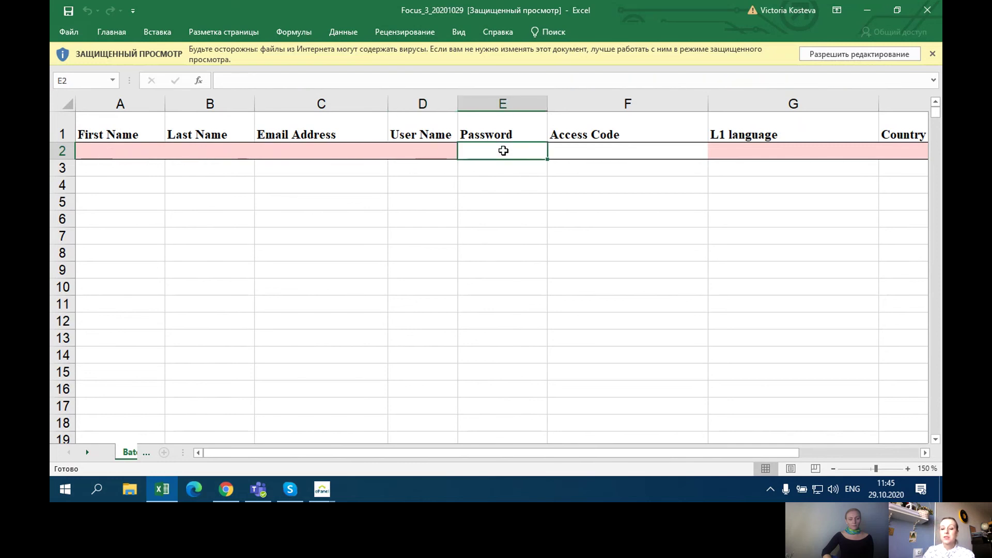
{"action": "left_click", "coordinate": [596, 156]}
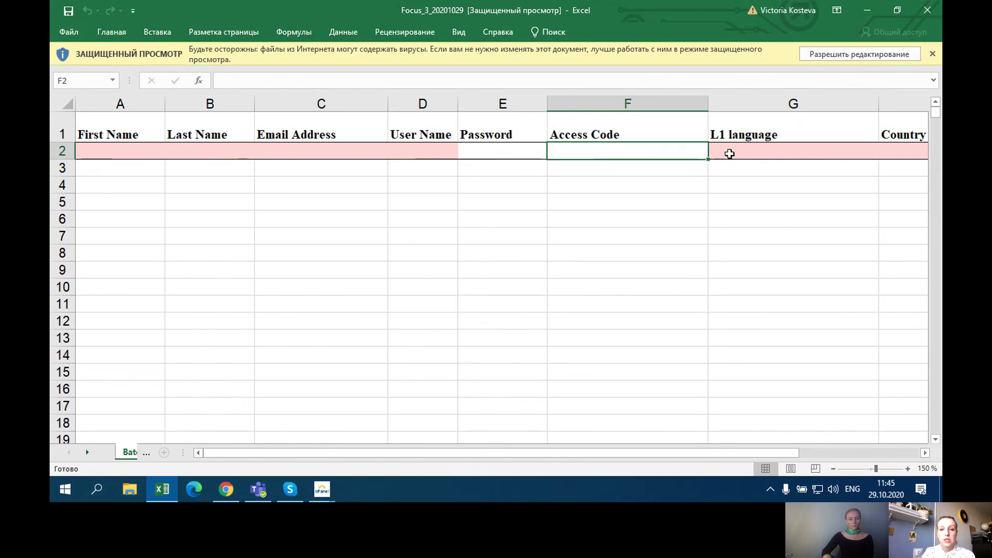
{"action": "left_click", "coordinate": [787, 153]}
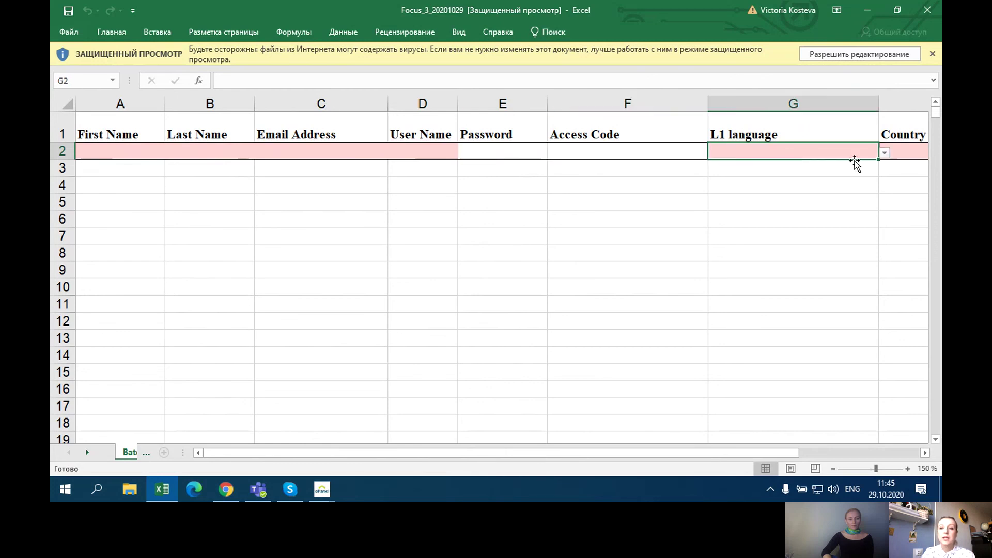
{"action": "left_click", "coordinate": [908, 153]}
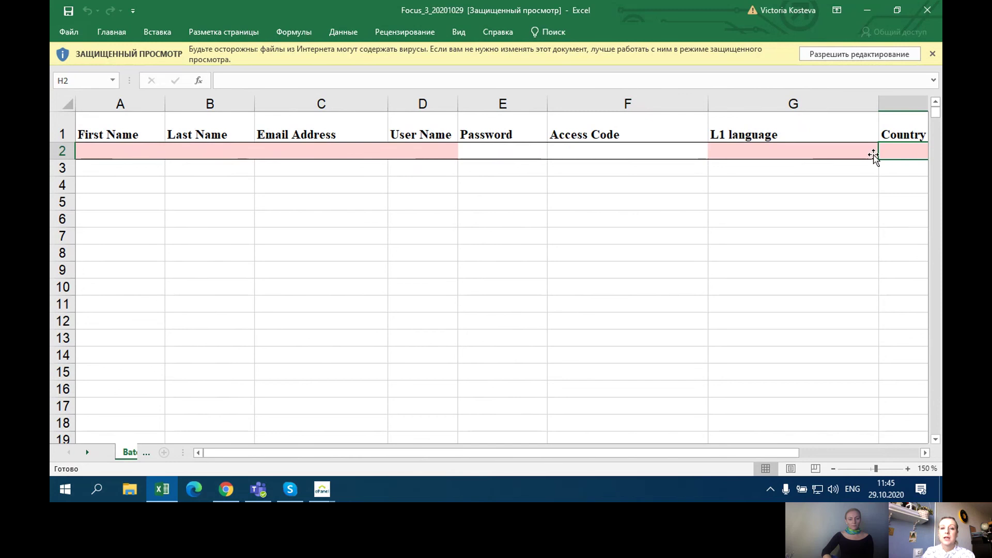
{"action": "mouse_move", "coordinate": [102, 152]}
{"action": "left_mouse_down"}
{"action": "mouse_move", "coordinate": [410, 164]}
{"action": "mouse_move", "coordinate": [425, 151]}
{"action": "mouse_move", "coordinate": [444, 155]}
{"action": "left_mouse_up"}
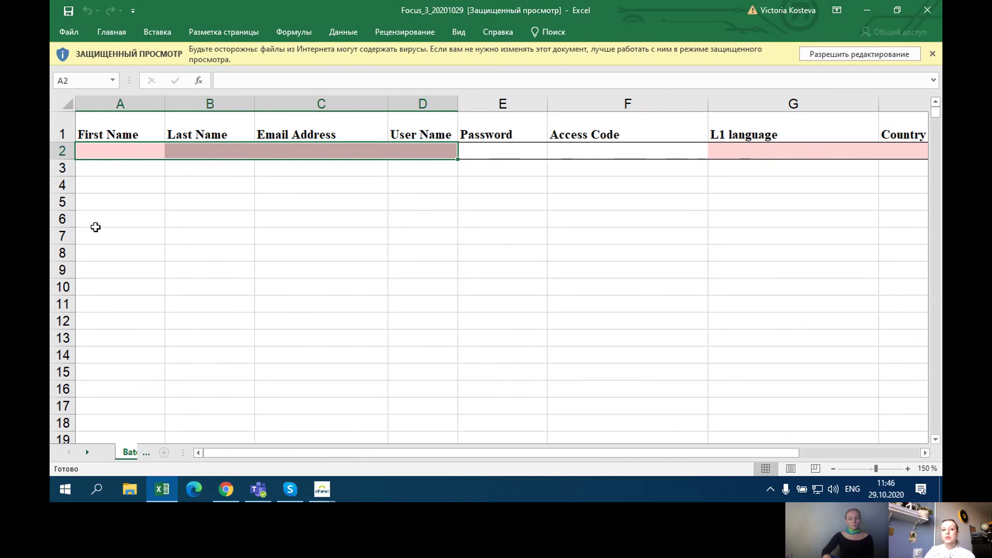
{"action": "left_click", "coordinate": [93, 206]}
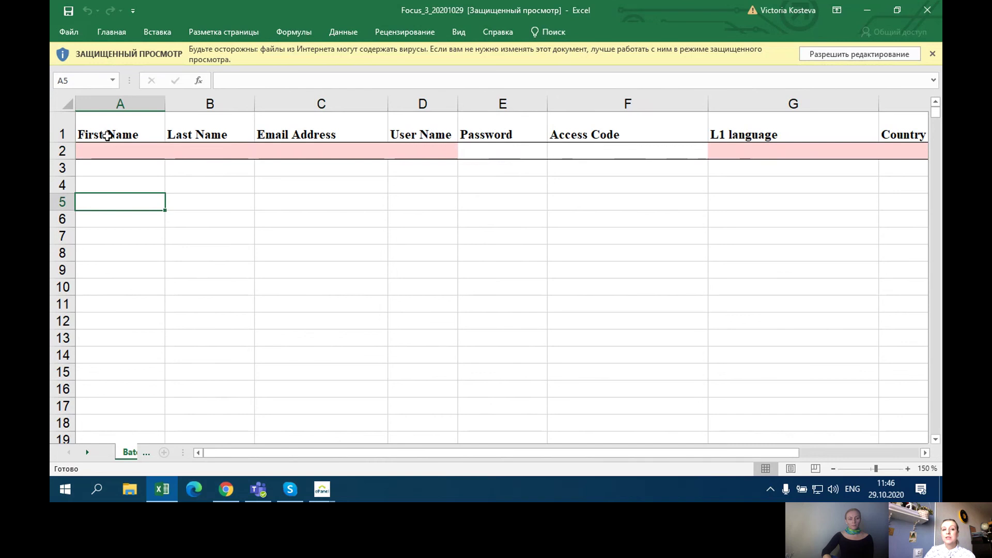
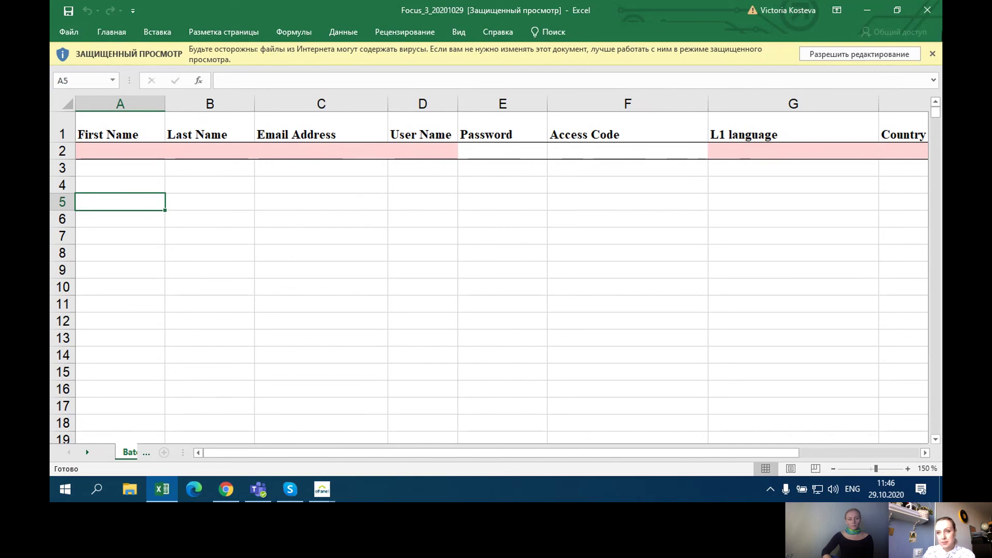
Step: Close the Excel student registration template workbook to reveal the Batch History page
{"action": "left_click", "coordinate": [929, 13]}
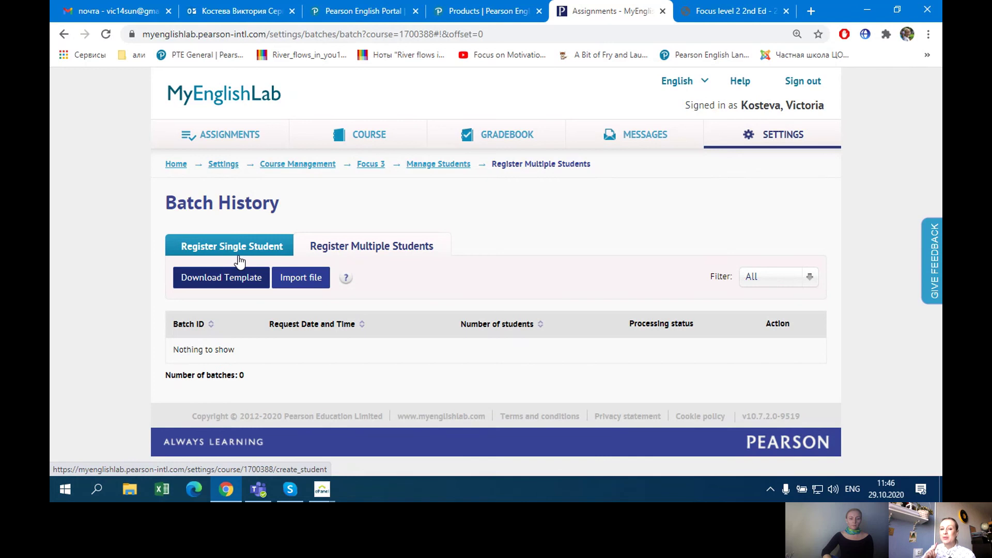
Step: Switch to Register Single Student, then return to the Settings course management list
{"action": "left_click", "coordinate": [268, 248]}
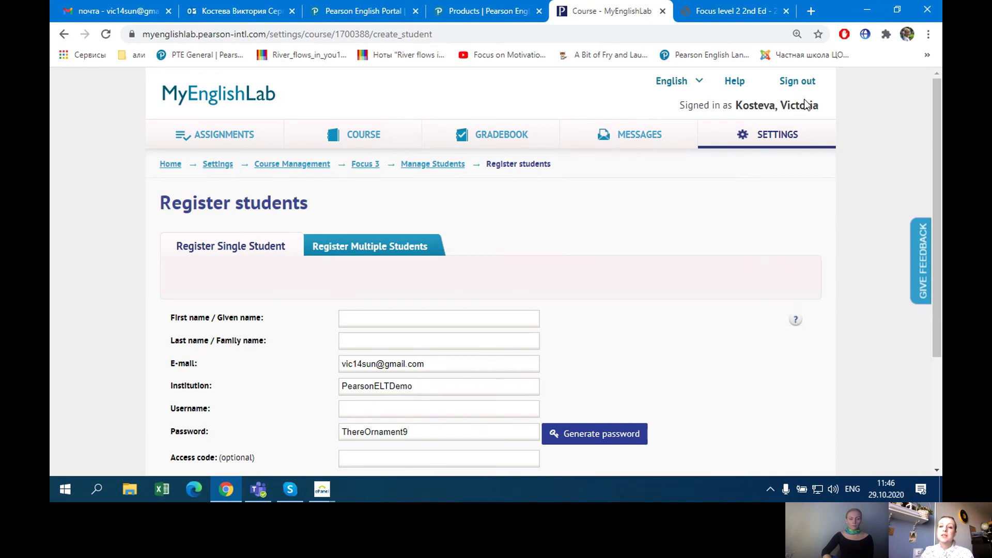
{"action": "left_click", "coordinate": [780, 143]}
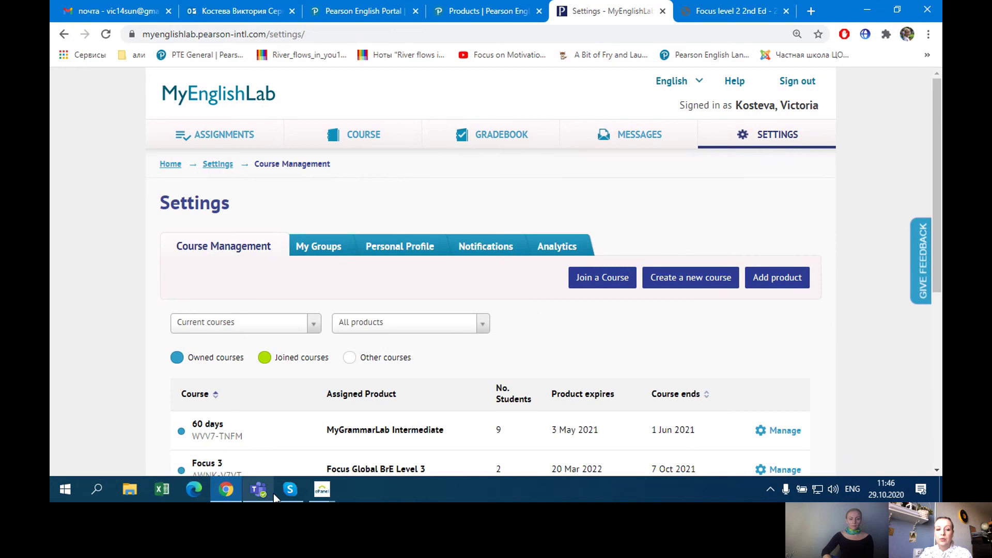
Step: View the Focus level 2 2nd Ed course summary and select its Course ID
{"action": "left_click", "coordinate": [194, 491]}
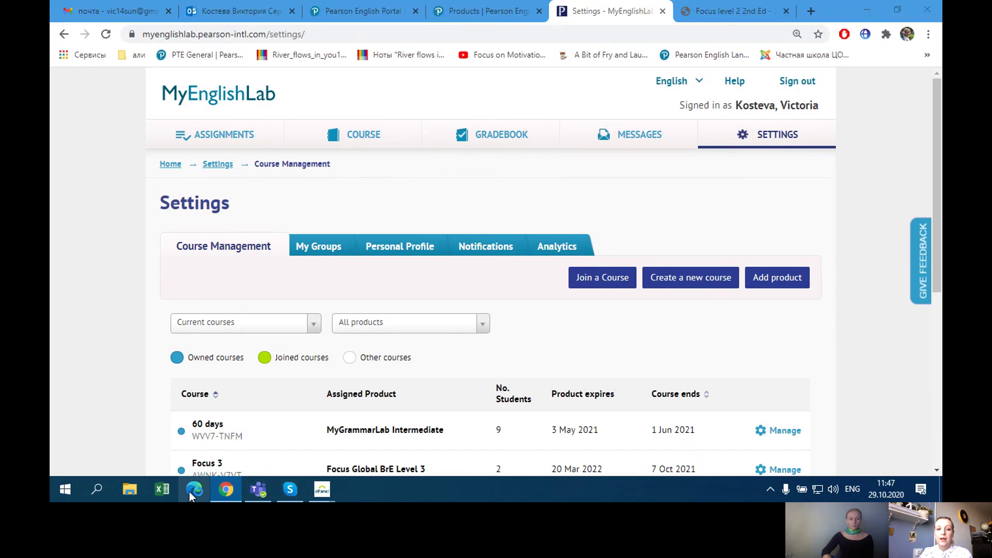
{"action": "left_click", "coordinate": [752, 13]}
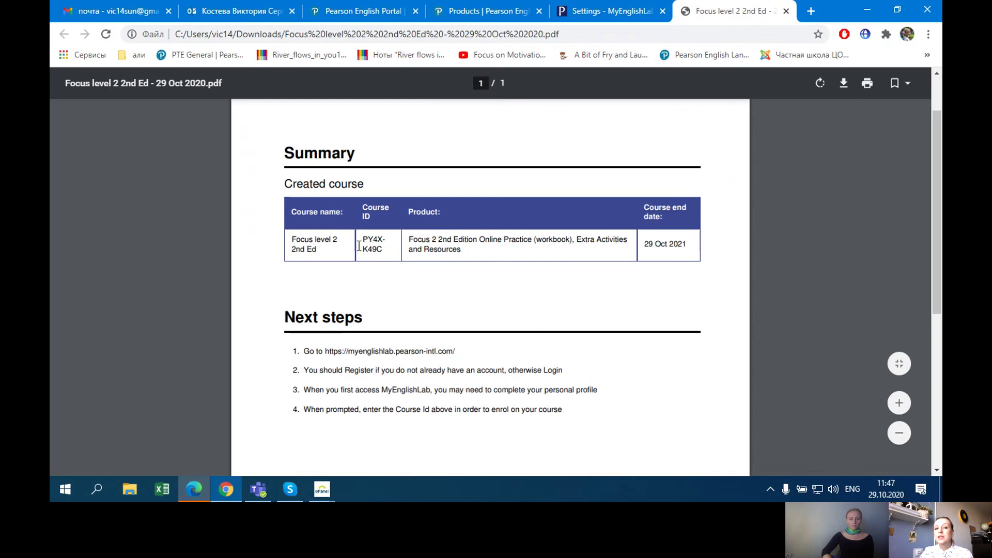
{"action": "left_click_drag", "start_coordinate": [362, 241], "coordinate": [384, 257]}
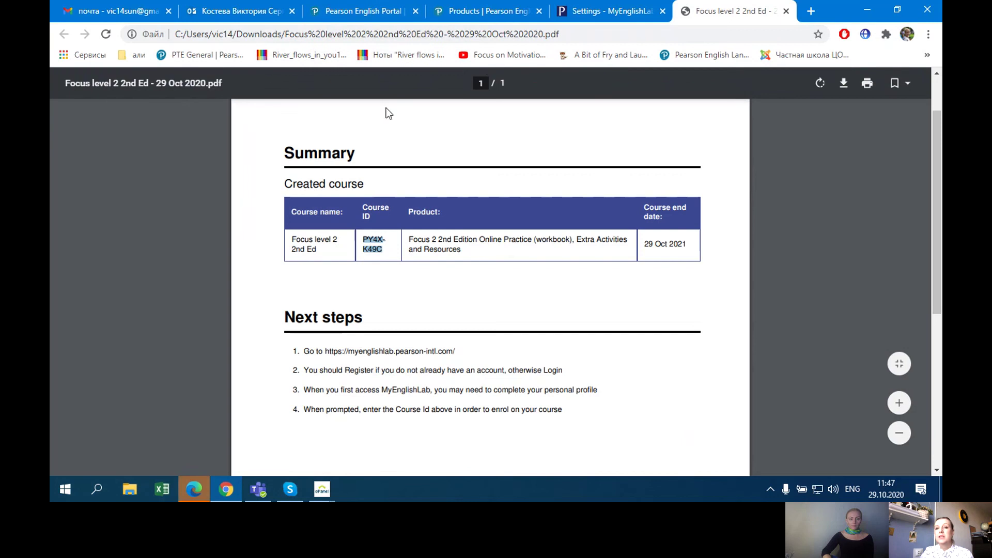
{"action": "left_click", "coordinate": [600, 12]}
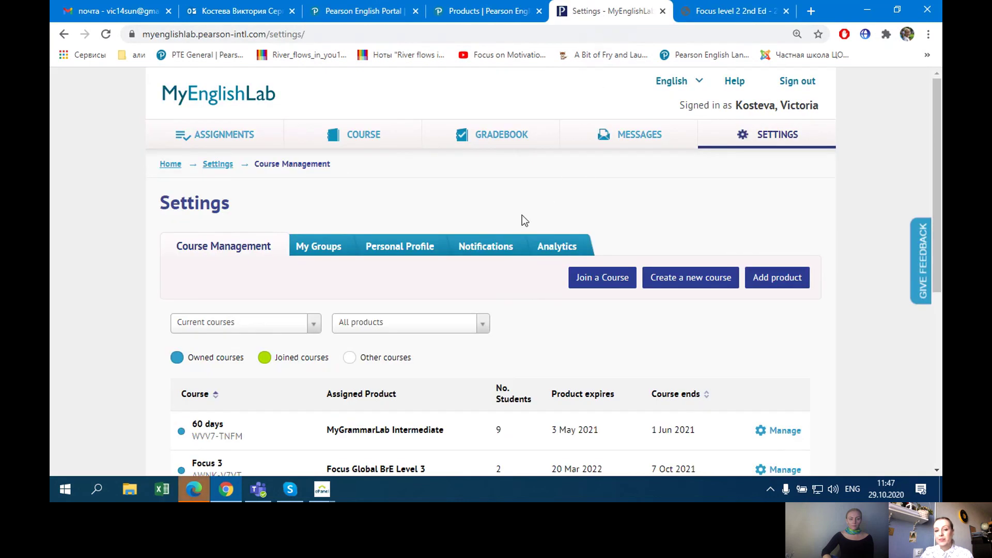
Step: Review the Settings page and Pearson English Portal, then return to MyEnglishLab Settings
{"action": "scroll", "coordinate": [523, 217], "scroll_direction": "down", "scroll_amount": 2}
{"action": "scroll", "coordinate": [527, 220], "scroll_direction": "up", "scroll_amount": 1}
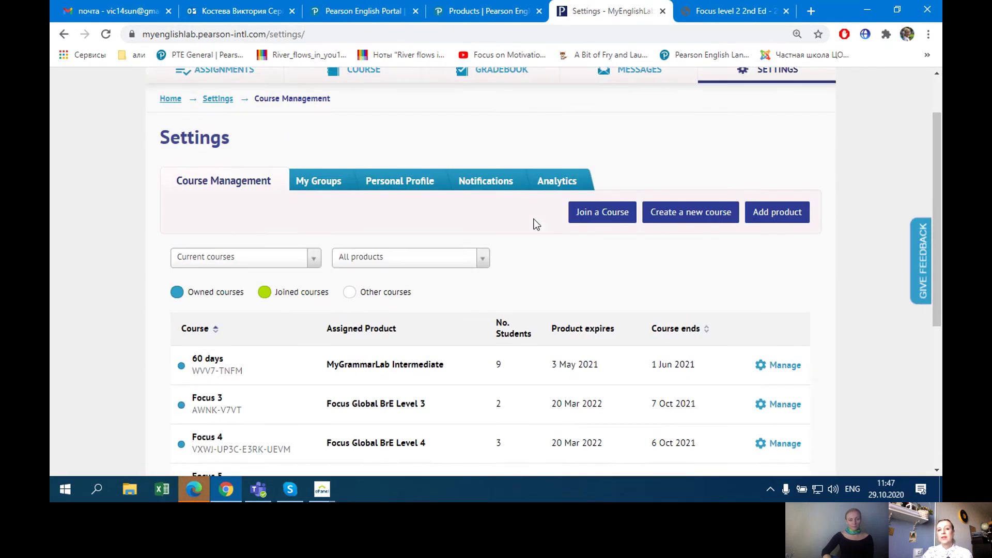
{"action": "scroll", "coordinate": [536, 224], "scroll_direction": "up", "scroll_amount": 1}
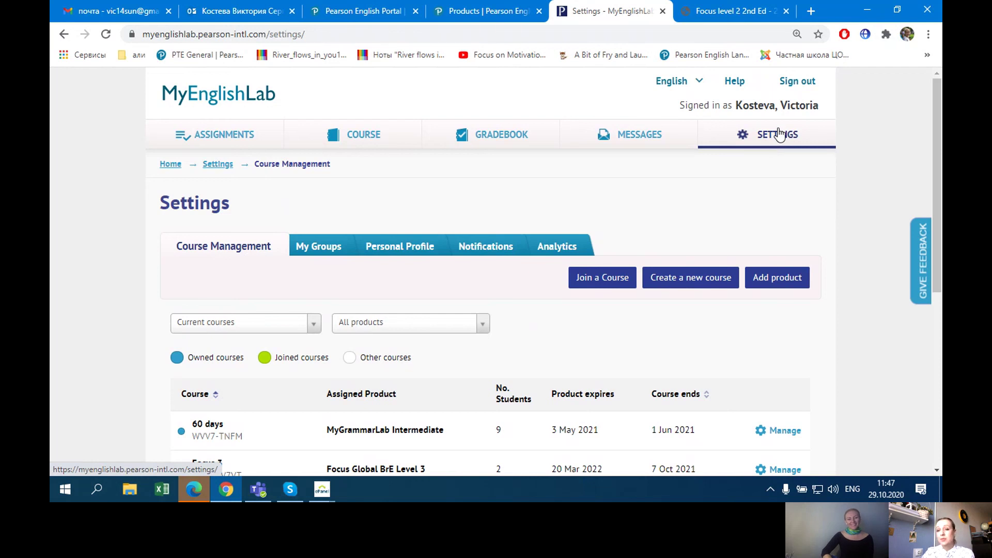
{"action": "scroll", "coordinate": [779, 141], "scroll_direction": "down", "scroll_amount": 1}
{"action": "scroll", "coordinate": [781, 140], "scroll_direction": "up", "scroll_amount": 1}
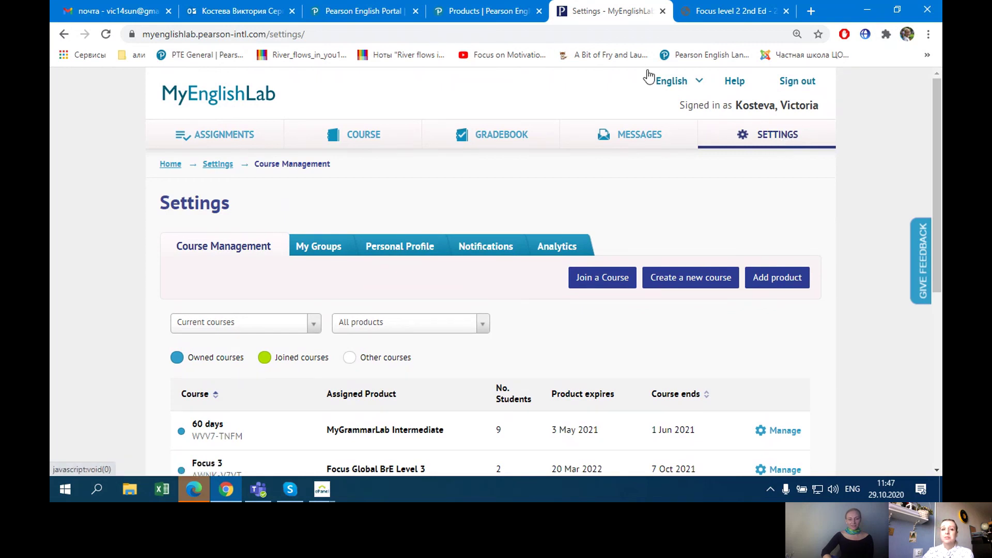
{"action": "left_click", "coordinate": [362, 12]}
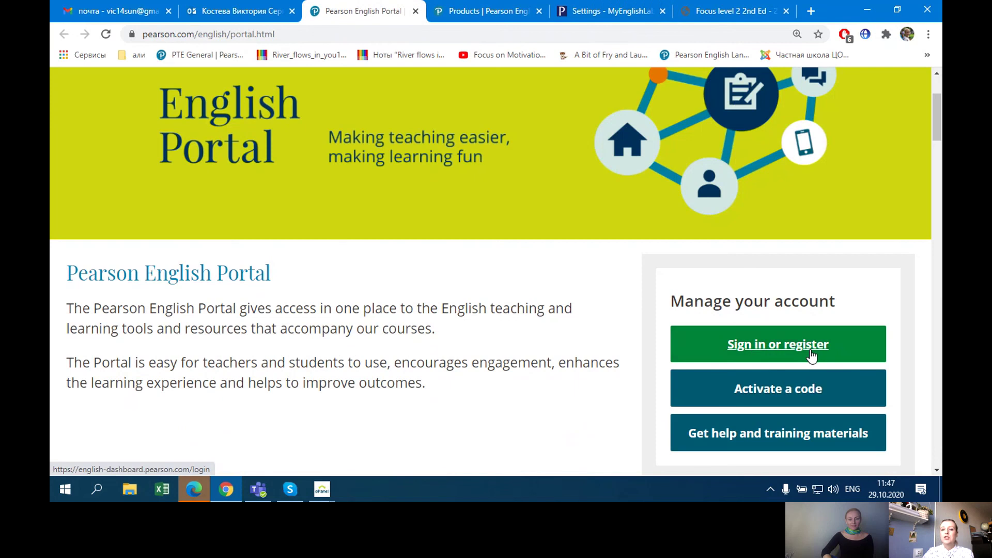
{"action": "left_click", "coordinate": [747, 9]}
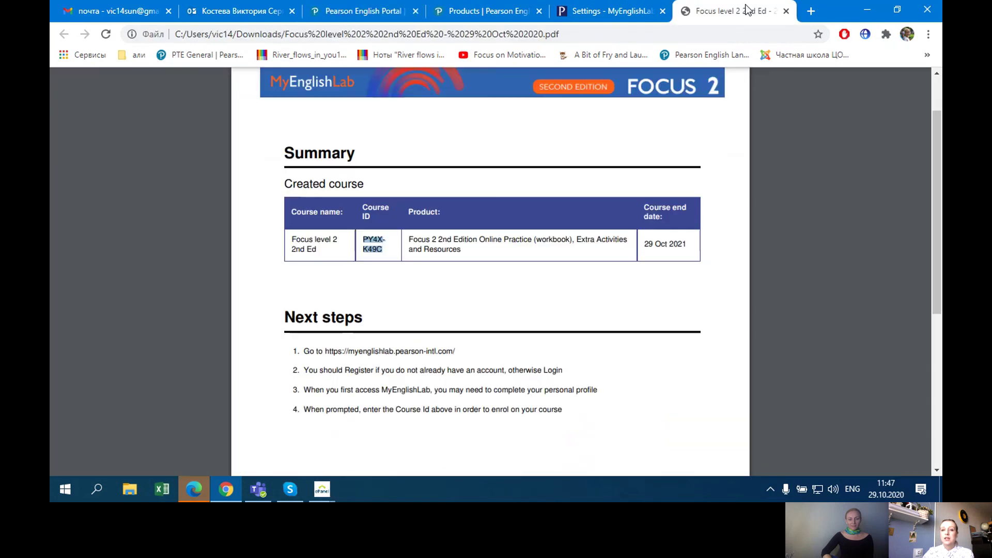
{"action": "left_click", "coordinate": [613, 11]}
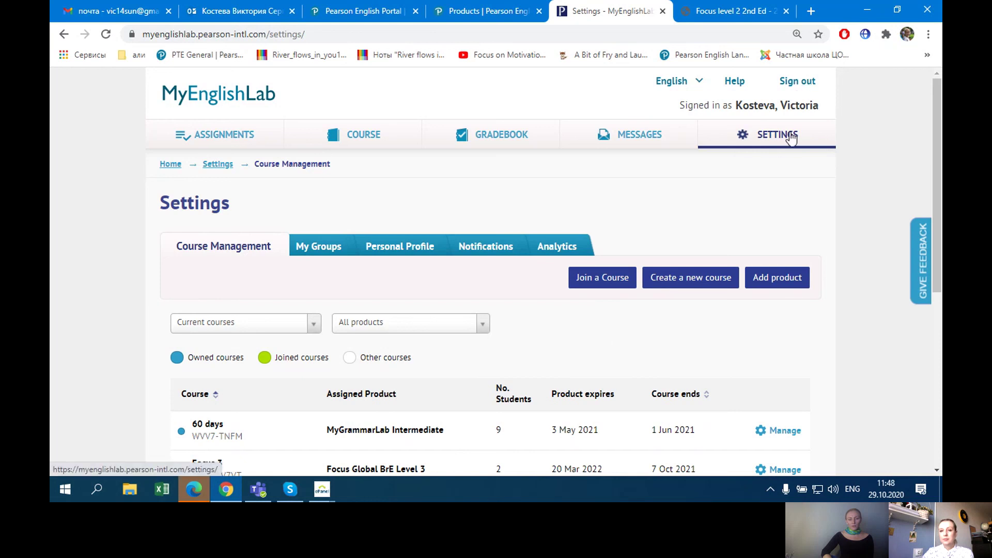
Step: Switch the interface to Русский and back to English, then scroll through the seven courses
{"action": "left_click", "coordinate": [699, 83]}
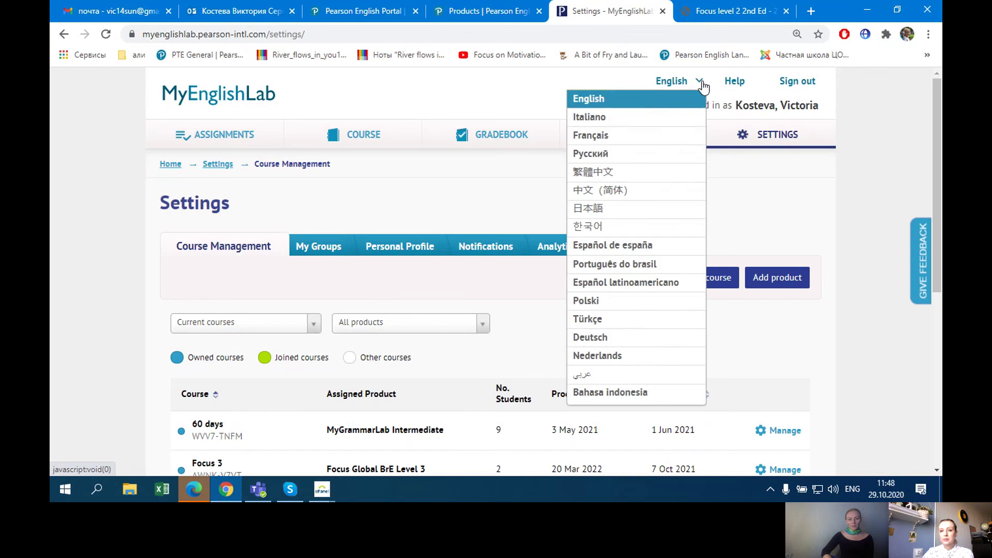
{"action": "left_click", "coordinate": [657, 153]}
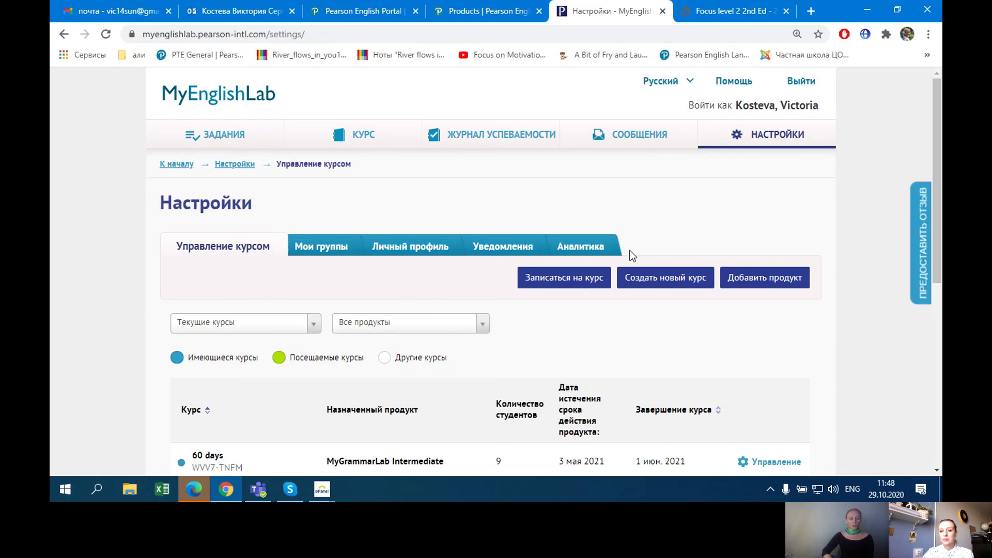
{"action": "left_click", "coordinate": [689, 83]}
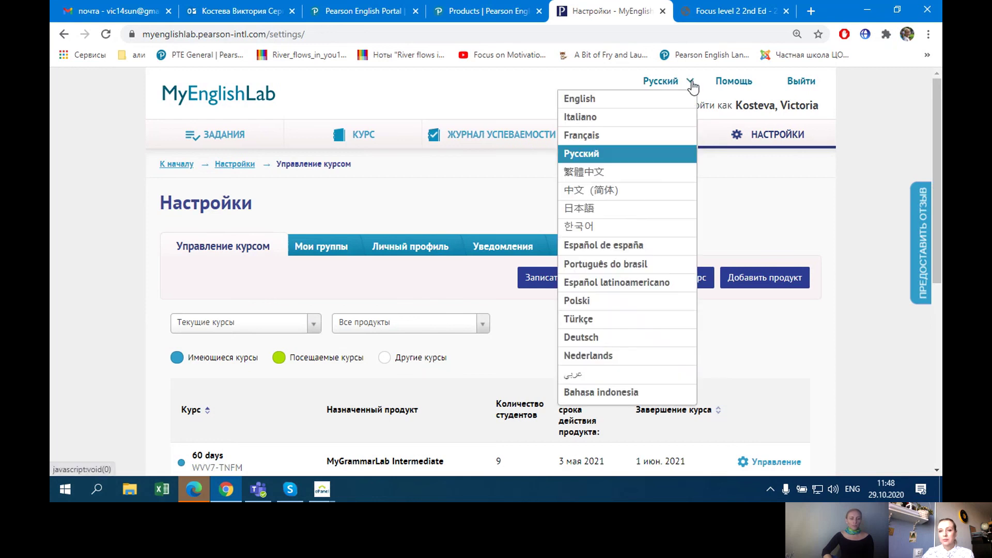
{"action": "left_click", "coordinate": [647, 100]}
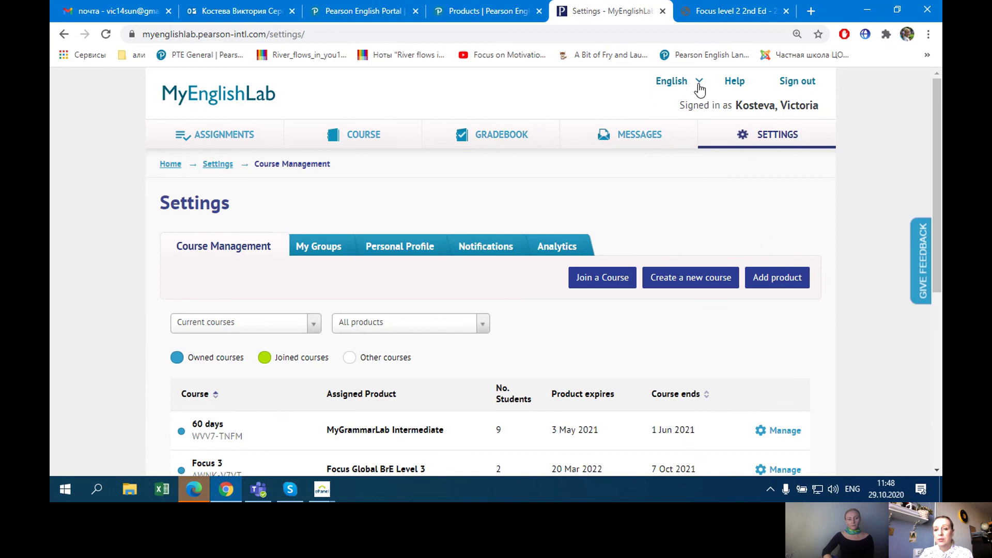
{"action": "scroll", "coordinate": [673, 243], "scroll_direction": "down", "scroll_amount": 1}
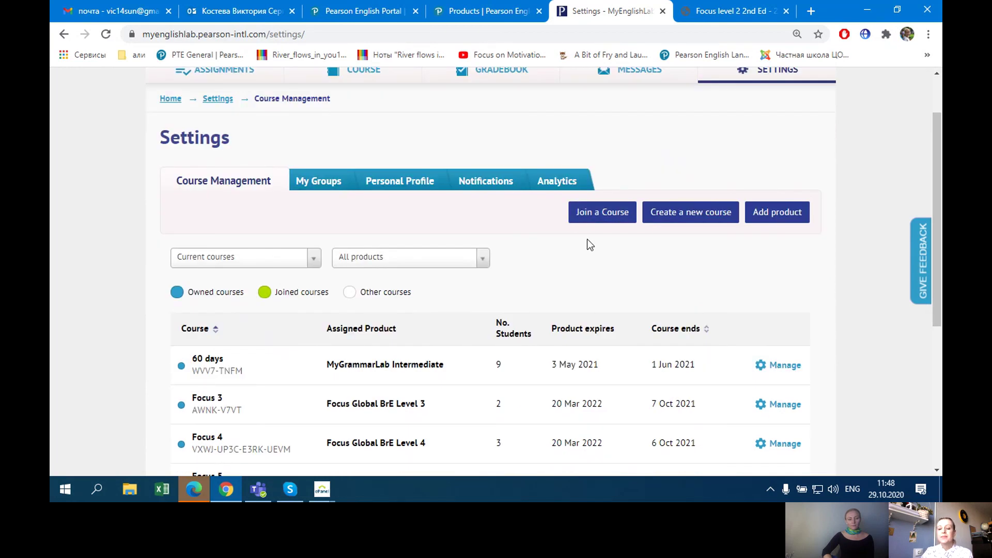
{"action": "scroll", "coordinate": [592, 242], "scroll_direction": "up", "scroll_amount": 1}
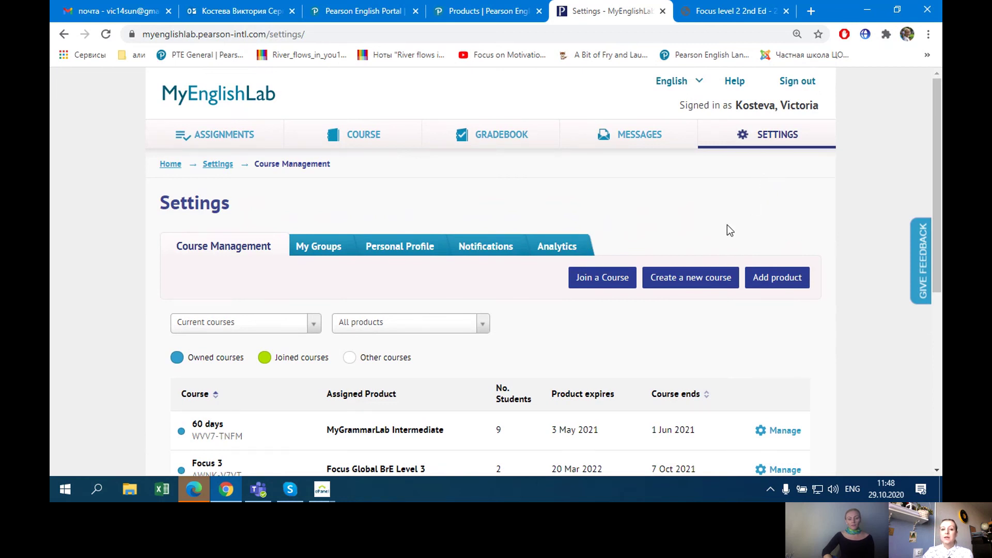
{"action": "scroll", "coordinate": [727, 226], "scroll_direction": "down", "scroll_amount": 1}
{"action": "scroll", "coordinate": [727, 225], "scroll_direction": "down", "scroll_amount": 2}
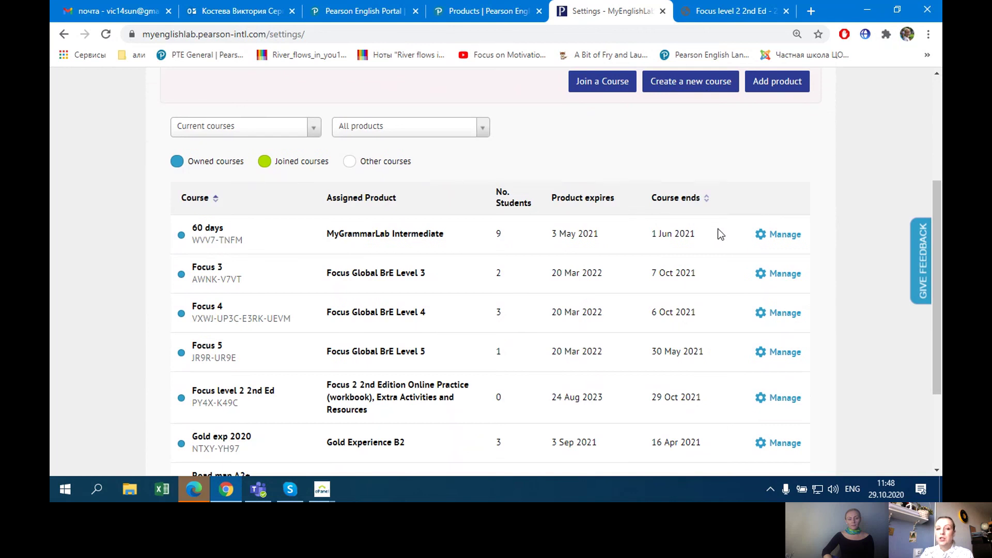
{"action": "scroll", "coordinate": [721, 233], "scroll_direction": "down", "scroll_amount": 1}
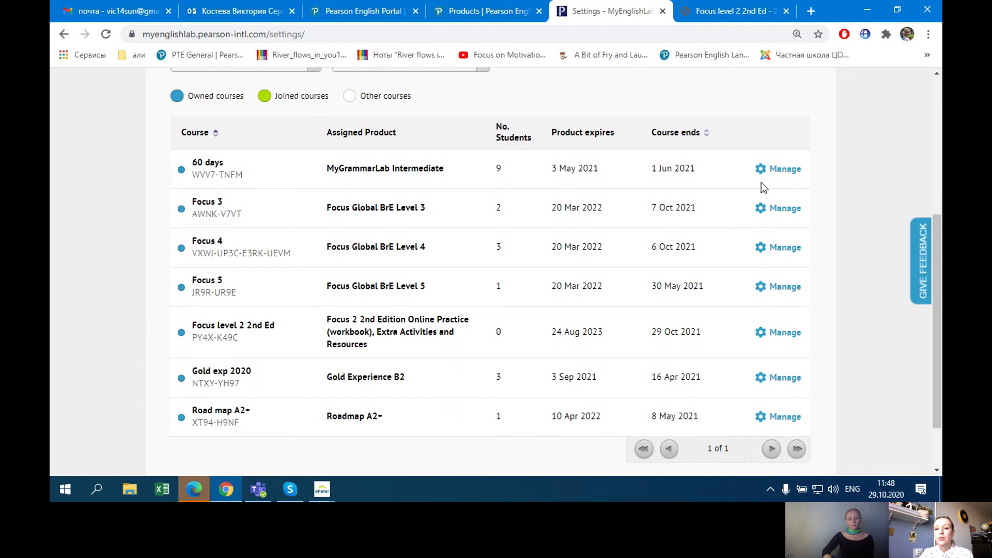
Step: Manage the 60 days course's students and choose Reset password for the first student
{"action": "left_click", "coordinate": [785, 169]}
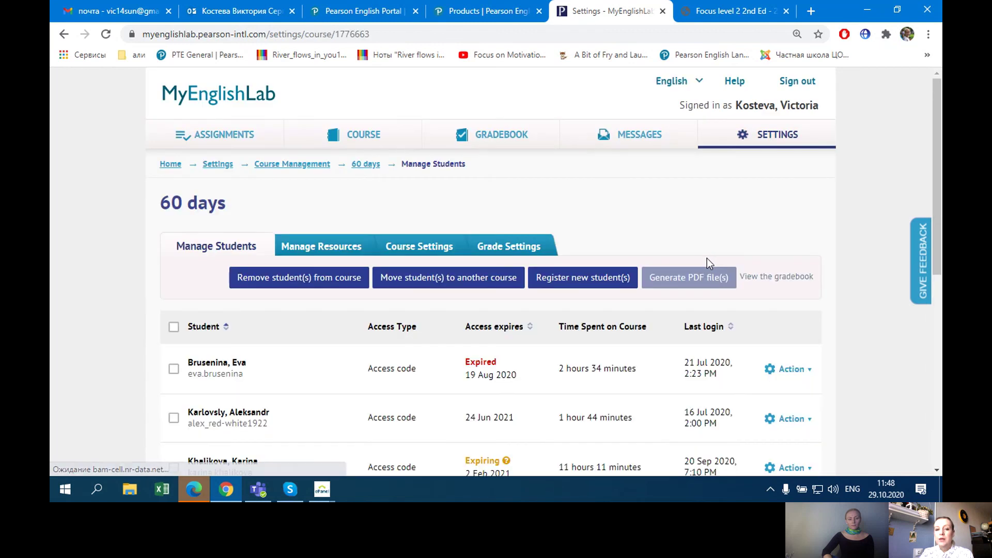
{"action": "scroll", "coordinate": [707, 258], "scroll_direction": "down", "scroll_amount": 2}
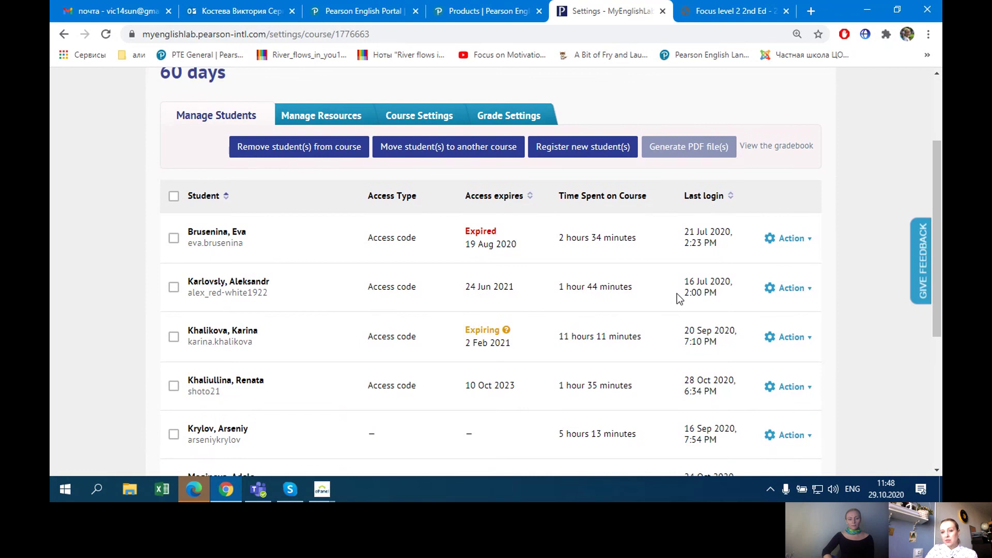
{"action": "left_click", "coordinate": [797, 243]}
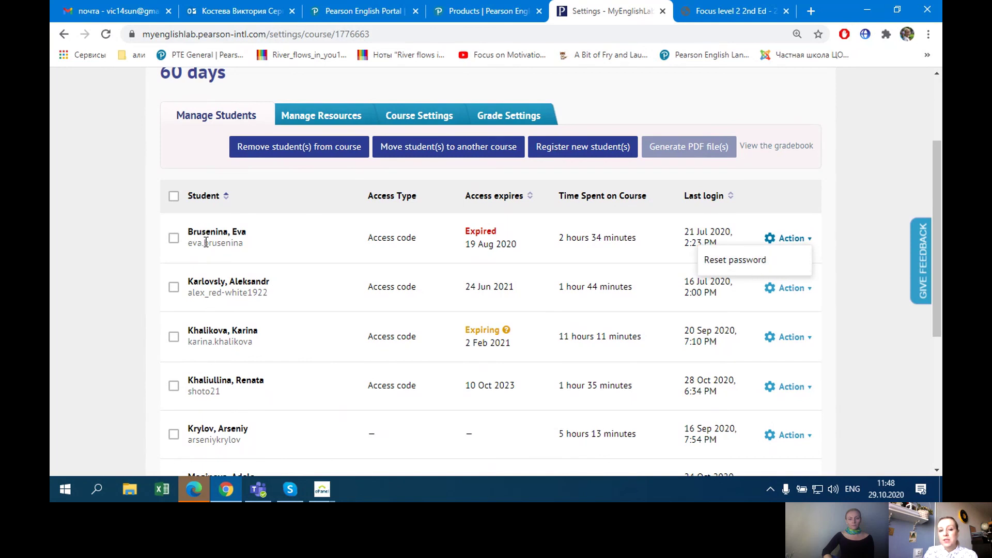
{"action": "left_click_drag", "start_coordinate": [188, 248], "coordinate": [265, 262]}
{"action": "left_click", "coordinate": [259, 264]}
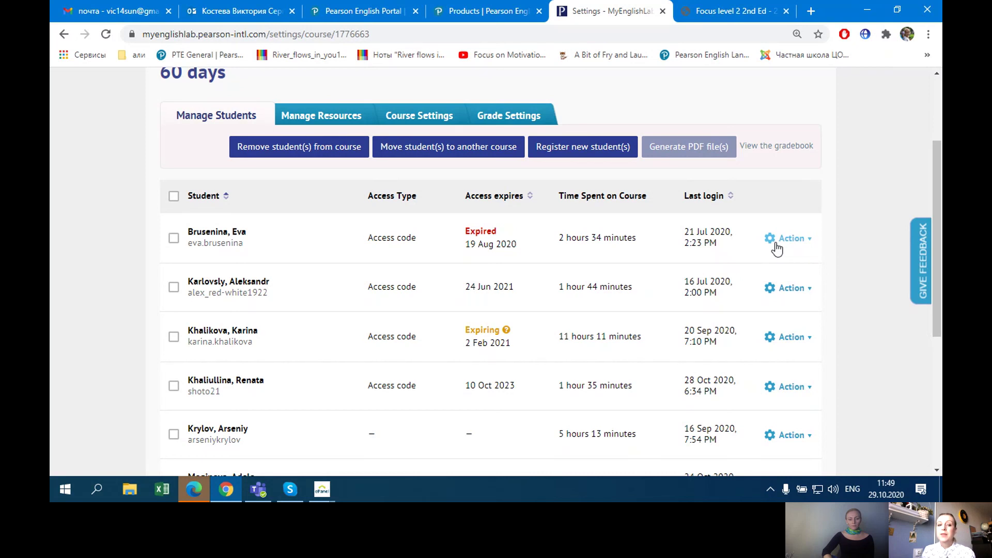
{"action": "left_click_drag", "start_coordinate": [247, 251], "coordinate": [194, 261]}
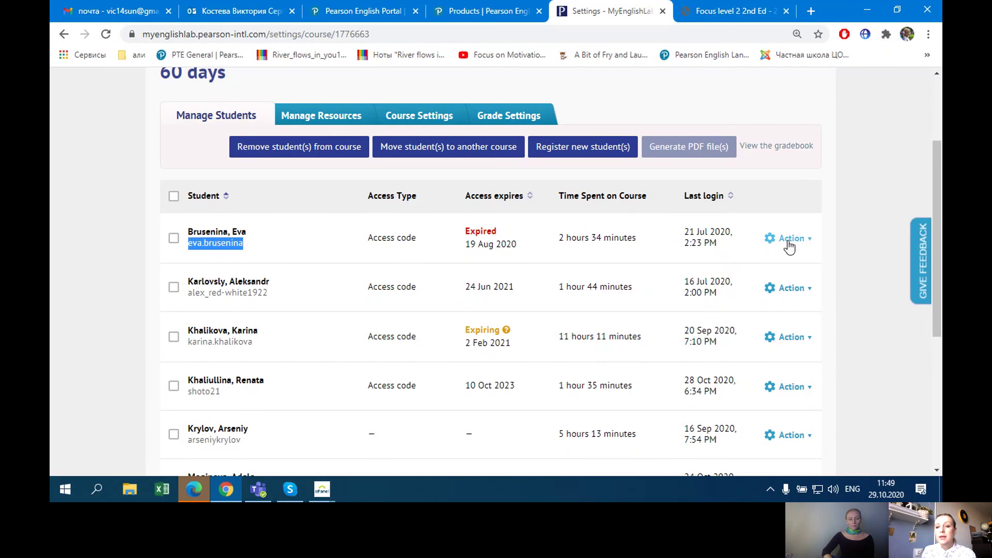
{"action": "left_click", "coordinate": [791, 238]}
{"action": "left_click", "coordinate": [731, 260]}
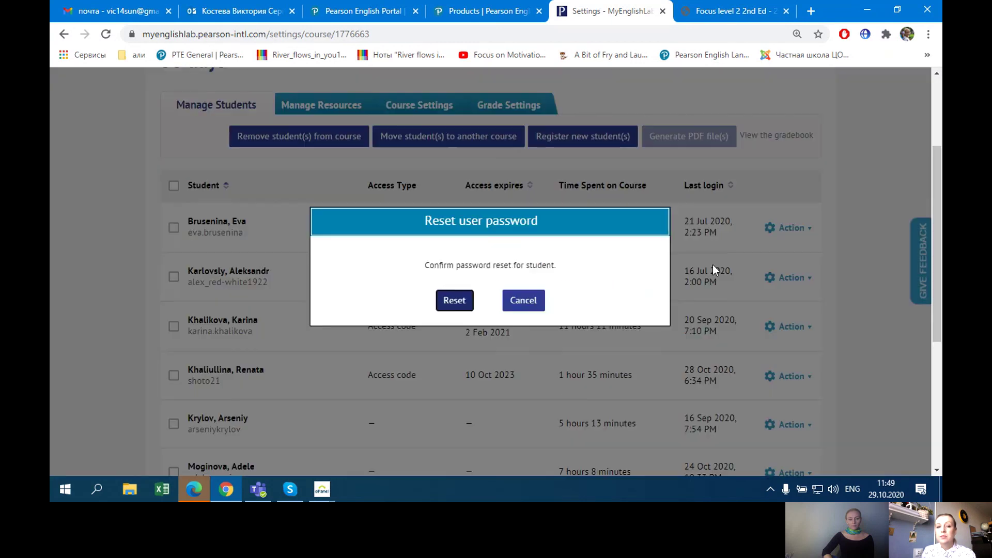
Step: Confirm the password reset, copy the newly generated password, and close the dialog
{"action": "left_click", "coordinate": [455, 301]}
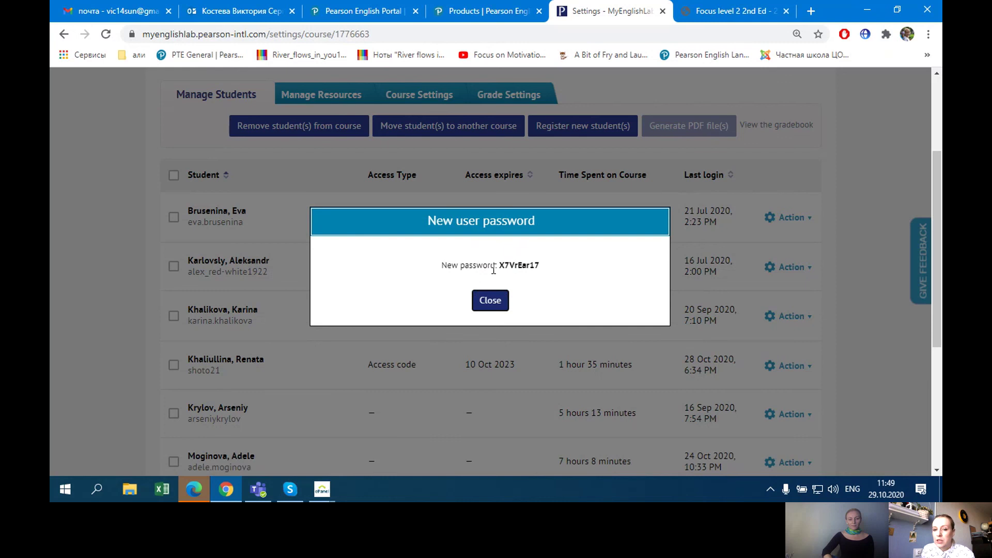
{"action": "left_click_drag", "start_coordinate": [500, 266], "coordinate": [541, 266]}
{"action": "left_click", "coordinate": [530, 270]}
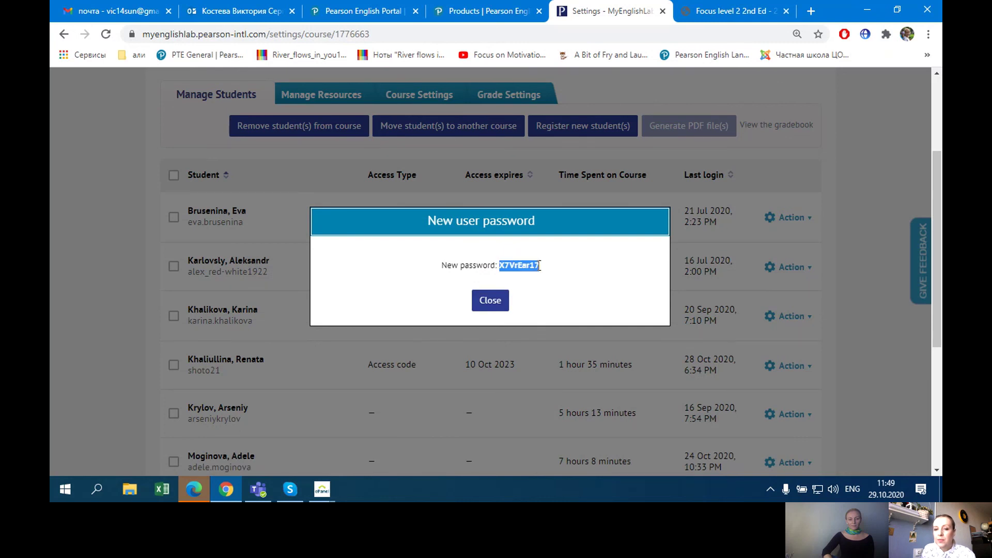
{"action": "right_click", "coordinate": [531, 264]}
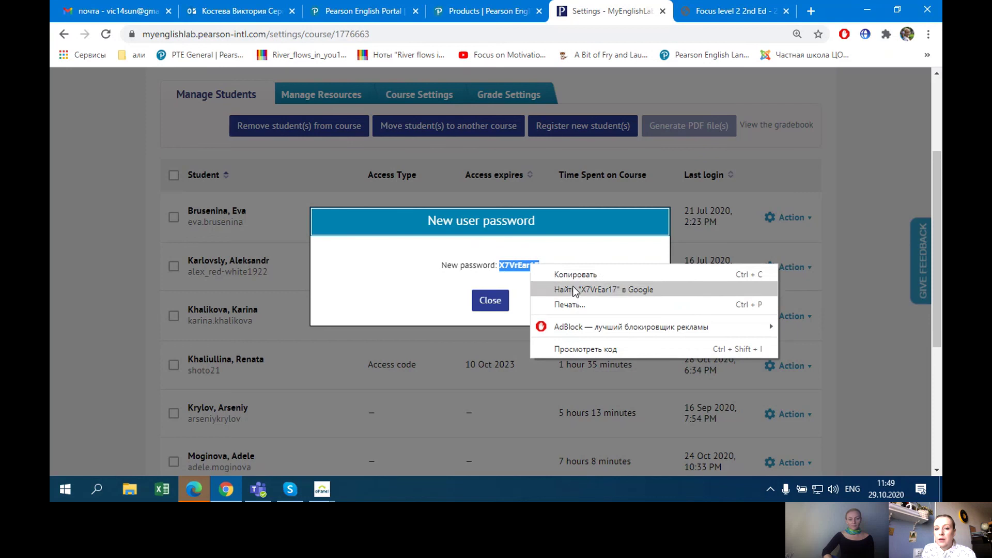
{"action": "left_click", "coordinate": [568, 272]}
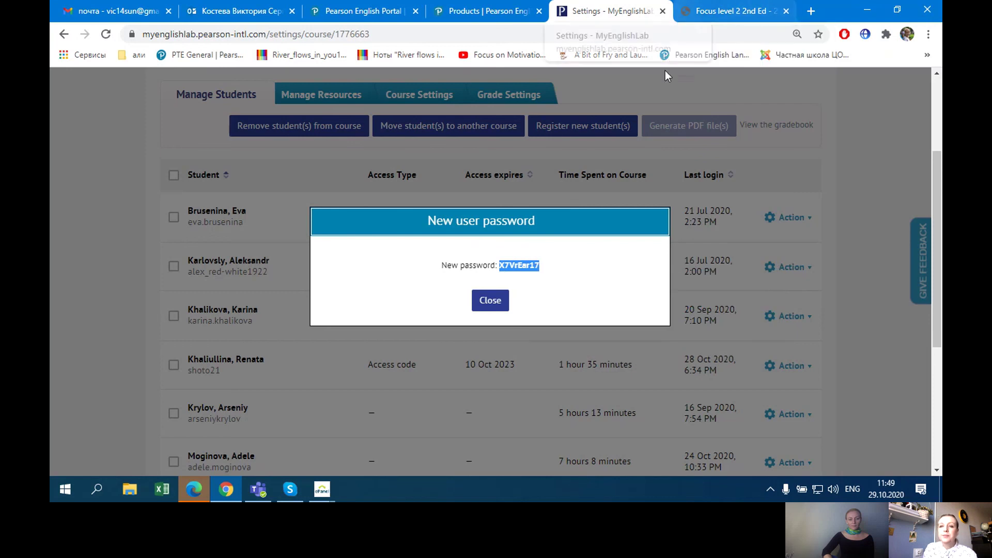
{"action": "left_click", "coordinate": [492, 308]}
{"action": "scroll", "coordinate": [771, 210], "scroll_direction": "up", "scroll_amount": 3}
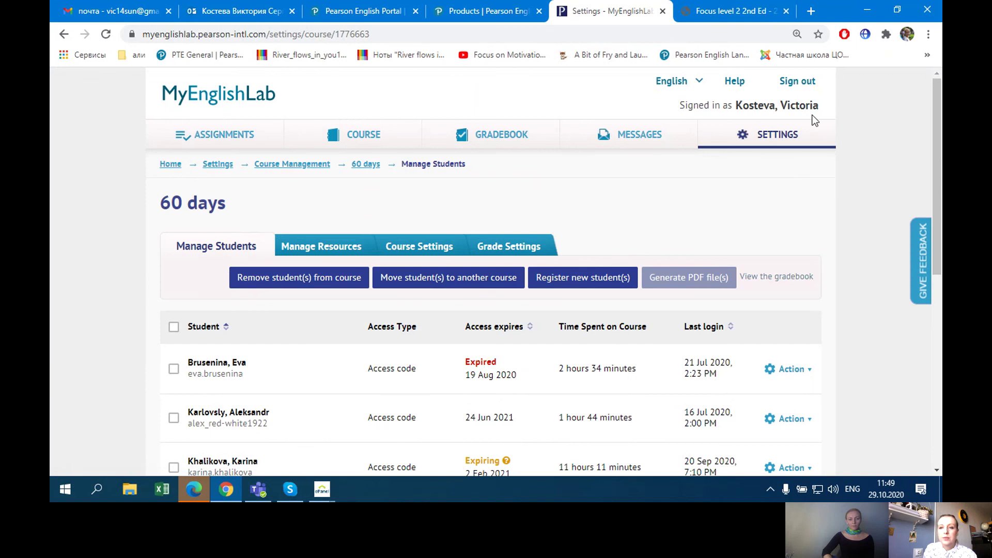
Step: Sign out of the teacher account and close the extra portal tabs
{"action": "left_click", "coordinate": [799, 83]}
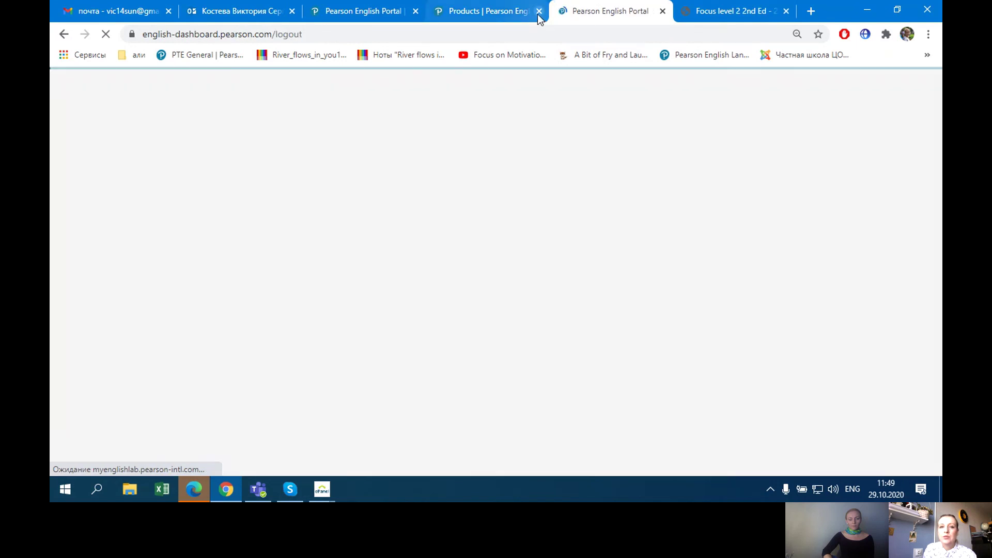
{"action": "left_click", "coordinate": [539, 11]}
{"action": "left_click", "coordinate": [415, 11]}
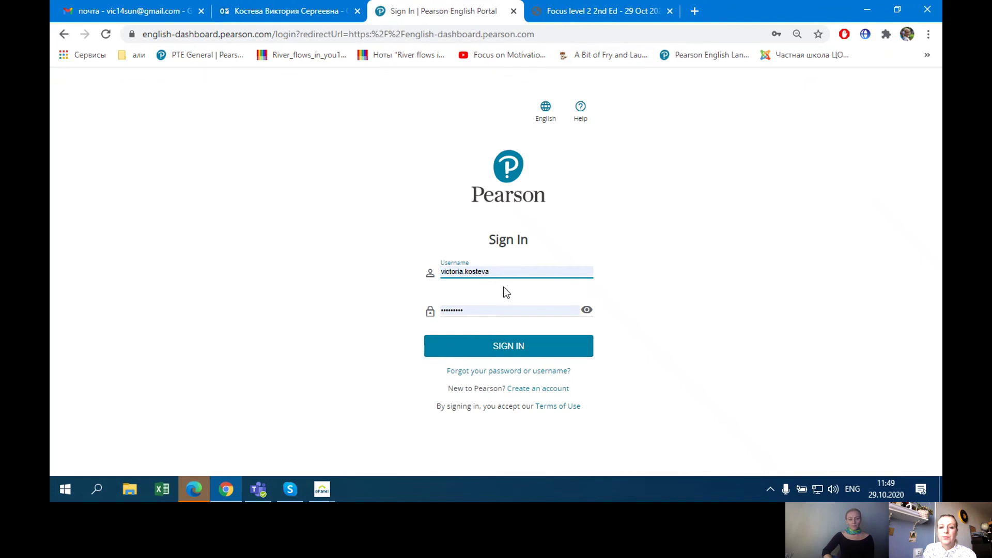
Step: Sign in with the student's saved username and the newly reset password, shown as text
{"action": "double_click", "coordinate": [500, 268]}
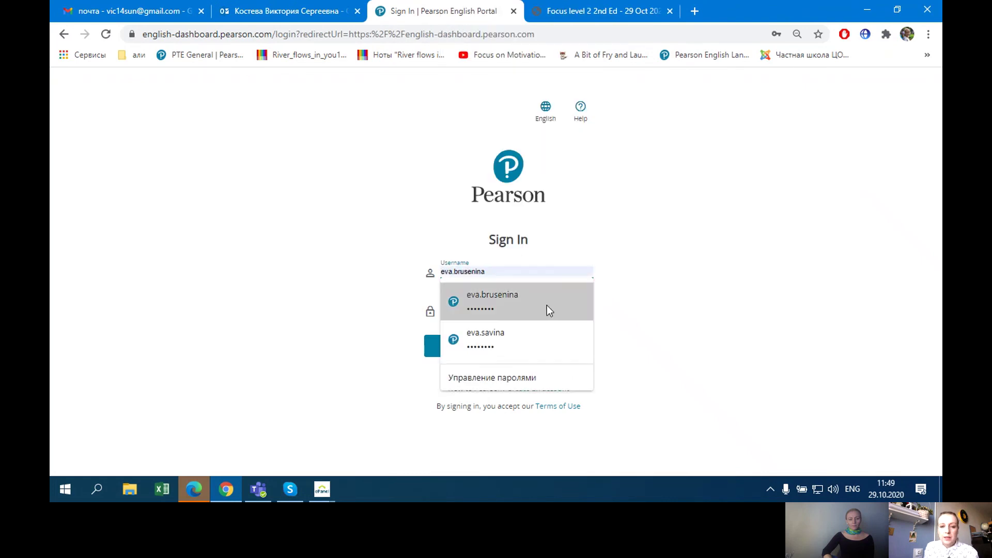
{"action": "left_click", "coordinate": [547, 305]}
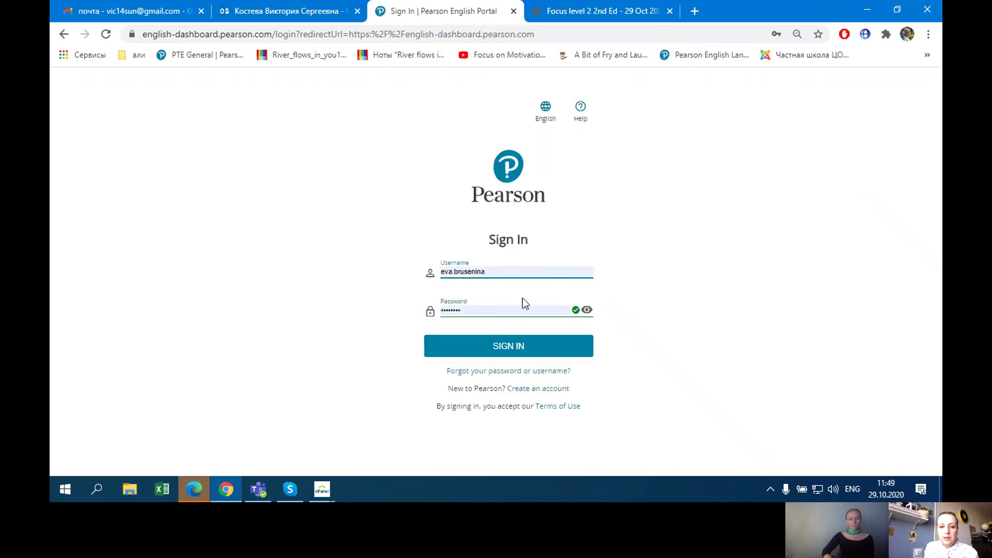
{"action": "double_click", "coordinate": [465, 312]}
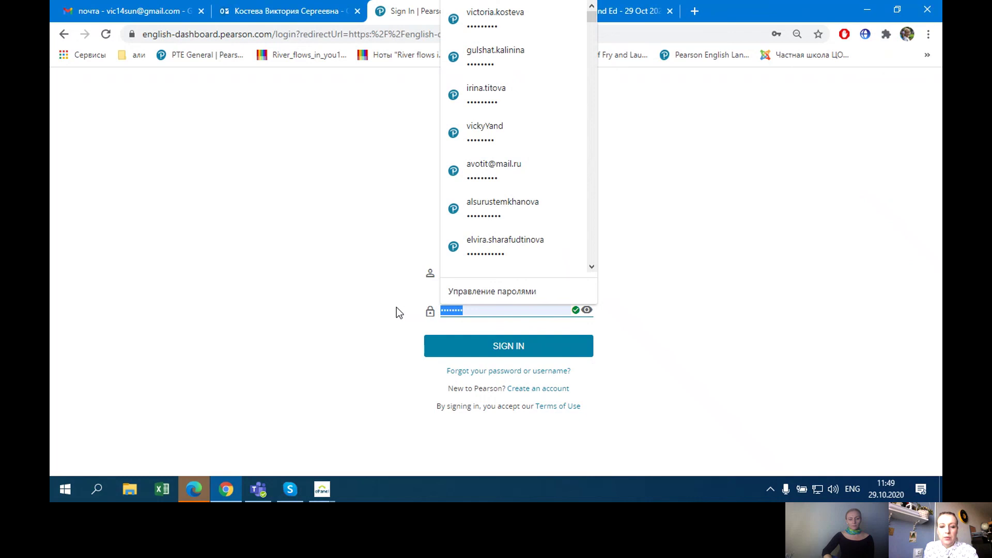
{"action": "key", "text": "End"}
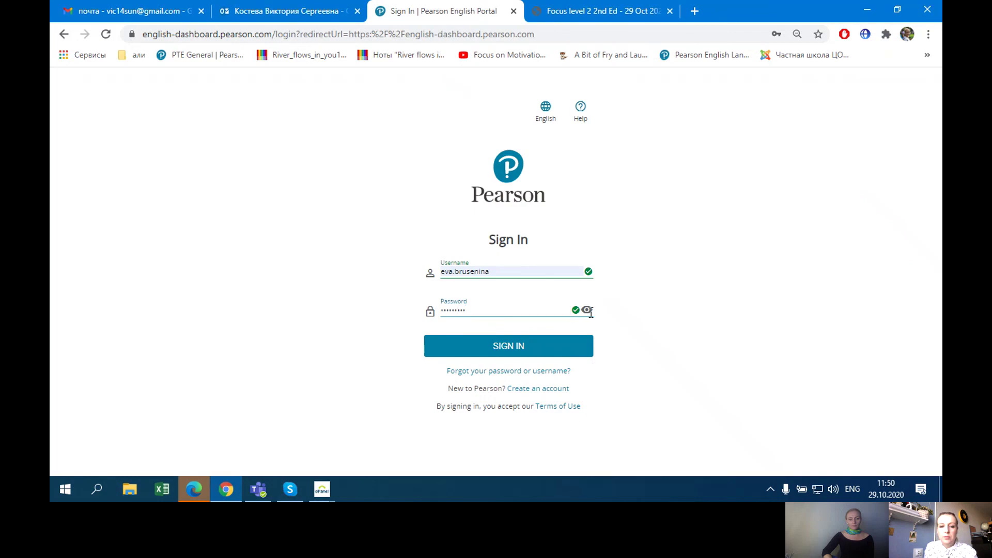
{"action": "left_click", "coordinate": [588, 311]}
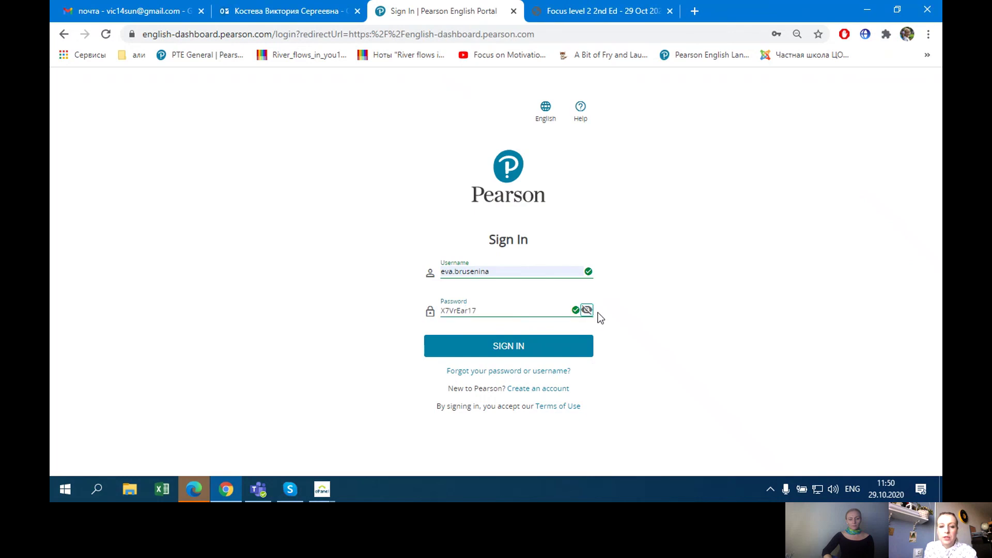
{"action": "left_click", "coordinate": [523, 351]}
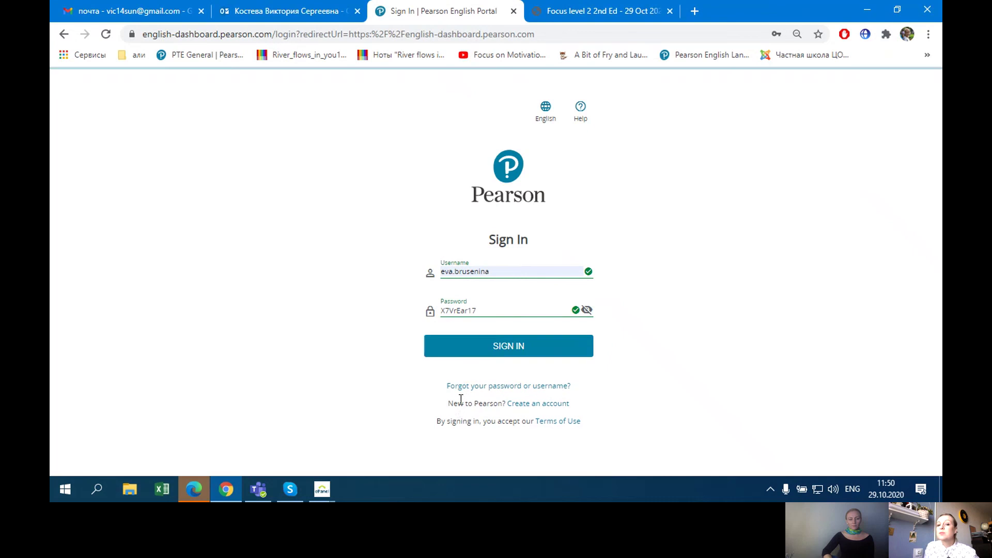
Step: Enter and confirm the student's new password, submit the change, and return to sign-in
{"action": "left_click", "coordinate": [783, 247]}
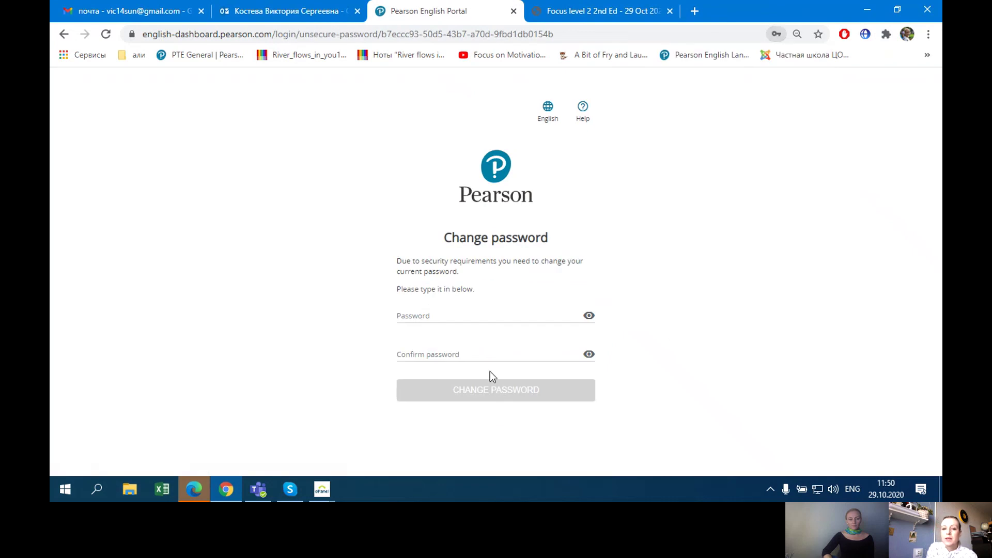
{"action": "left_click", "coordinate": [420, 315]}
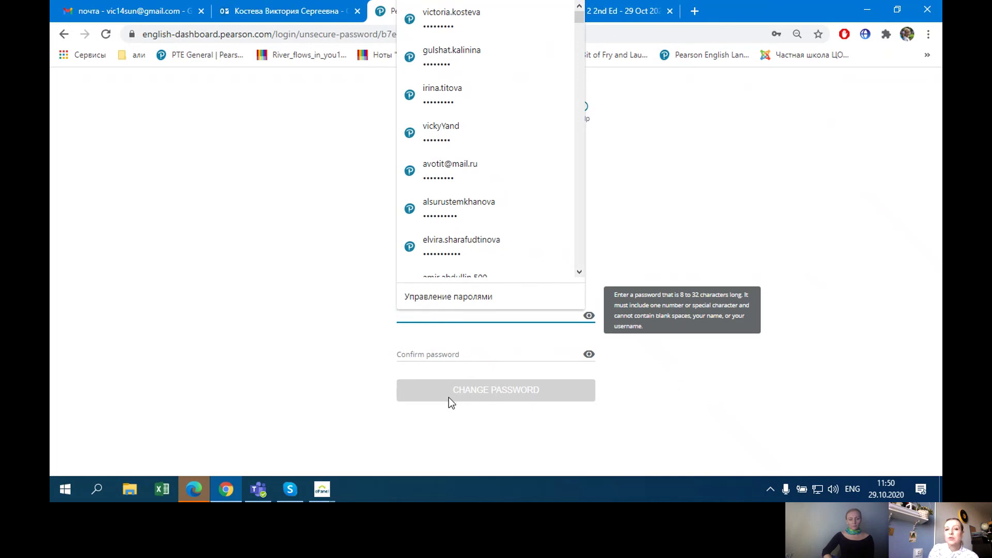
{"action": "type", "text": "•••••••"}
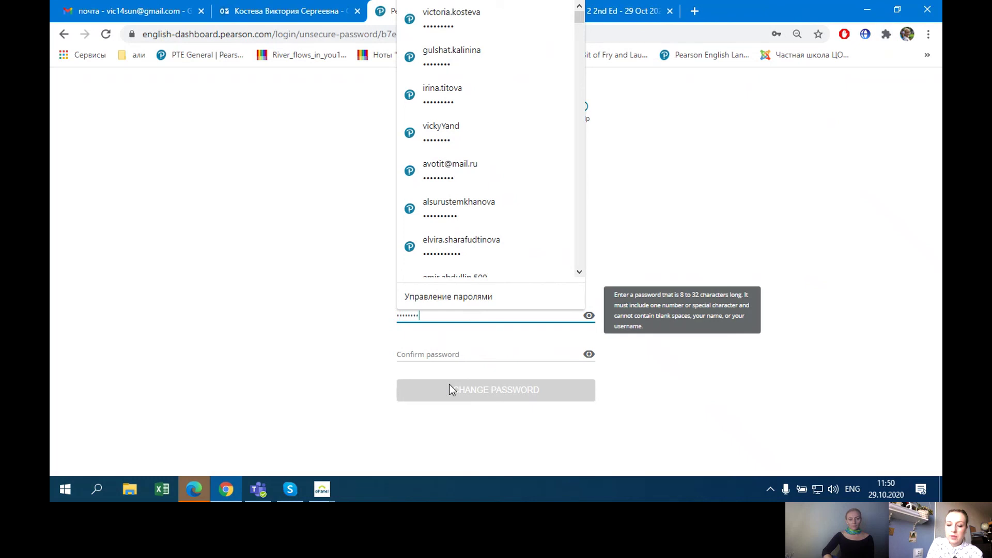
{"action": "type", "text": "••••"}
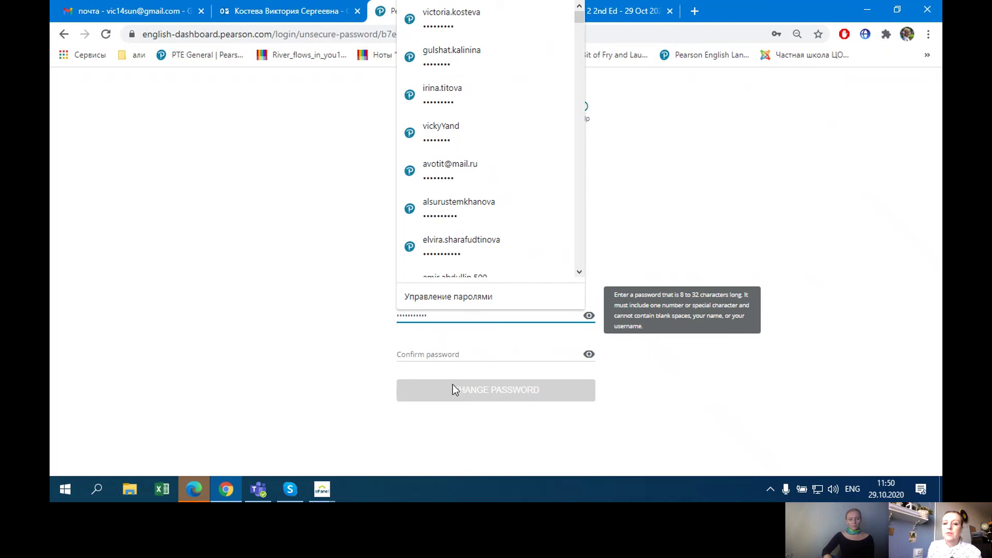
{"action": "left_click", "coordinate": [588, 319]}
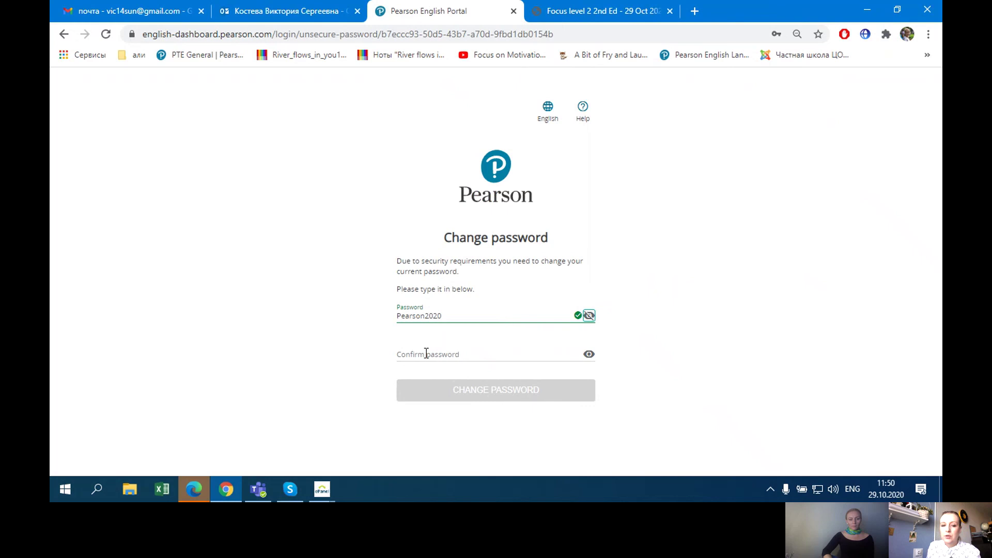
{"action": "left_click", "coordinate": [455, 357]}
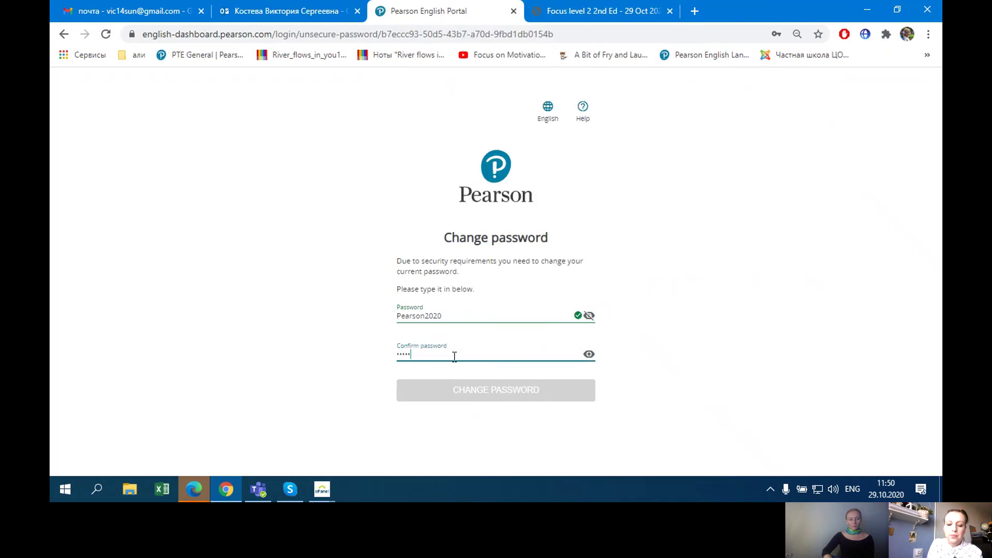
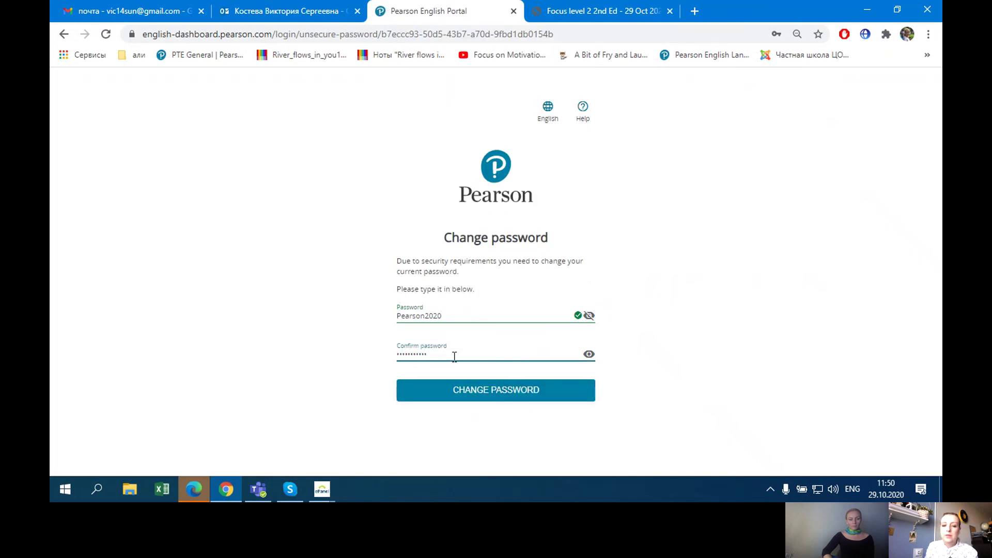
{"action": "left_click", "coordinate": [589, 355]}
{"action": "left_click", "coordinate": [516, 394]}
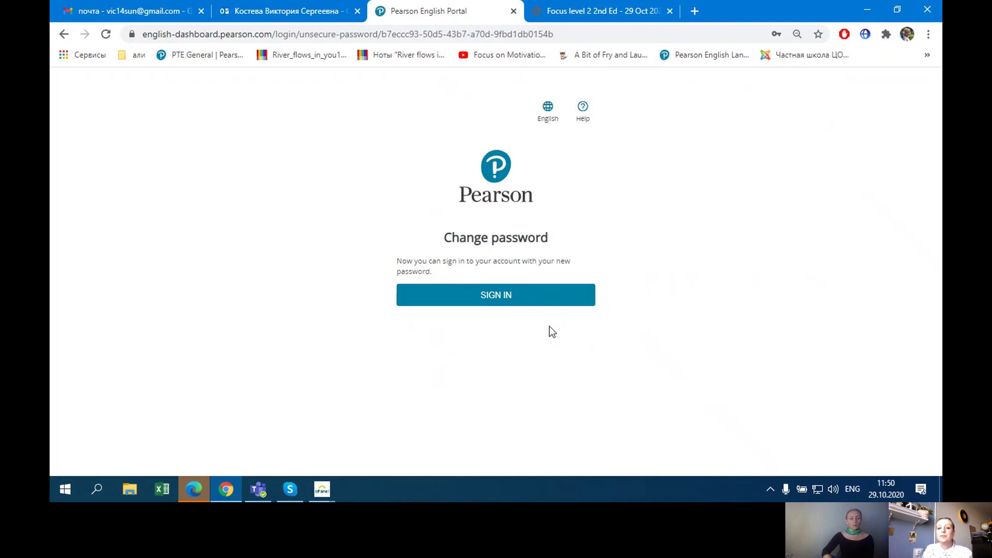
{"action": "left_click", "coordinate": [670, 11]}
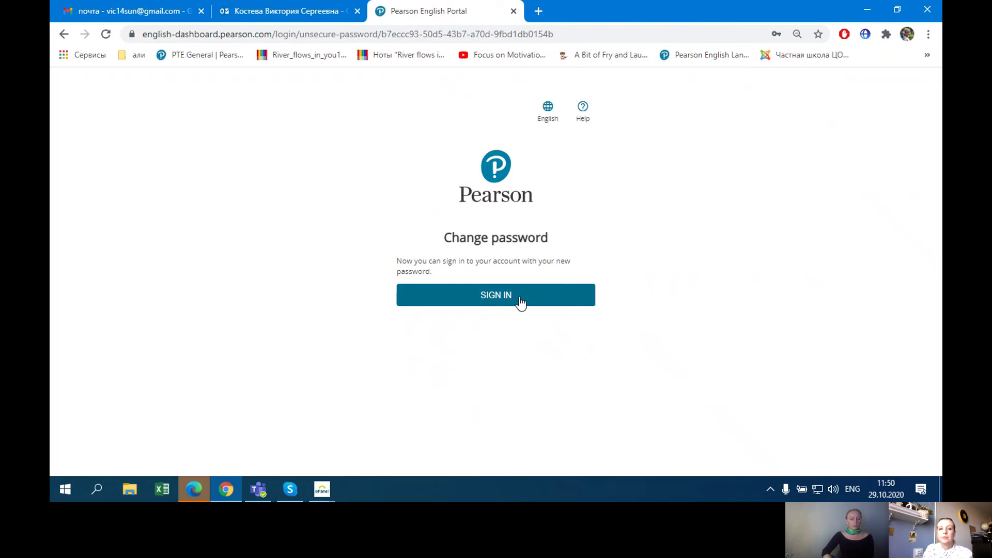
{"action": "left_click", "coordinate": [571, 296]}
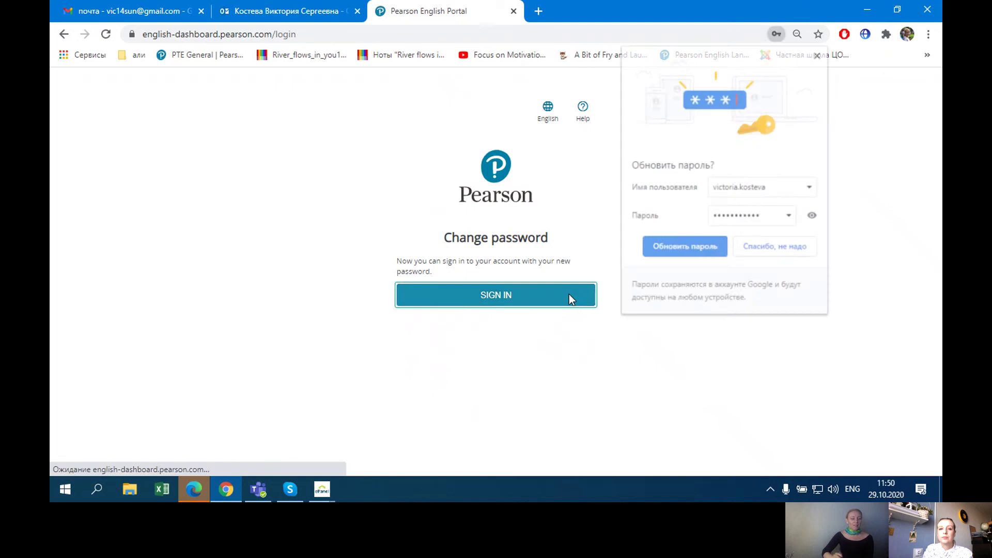
Step: Decline the password update, sign in as teacher, and launch GoGetter Level 1 from Products
{"action": "left_click", "coordinate": [783, 249]}
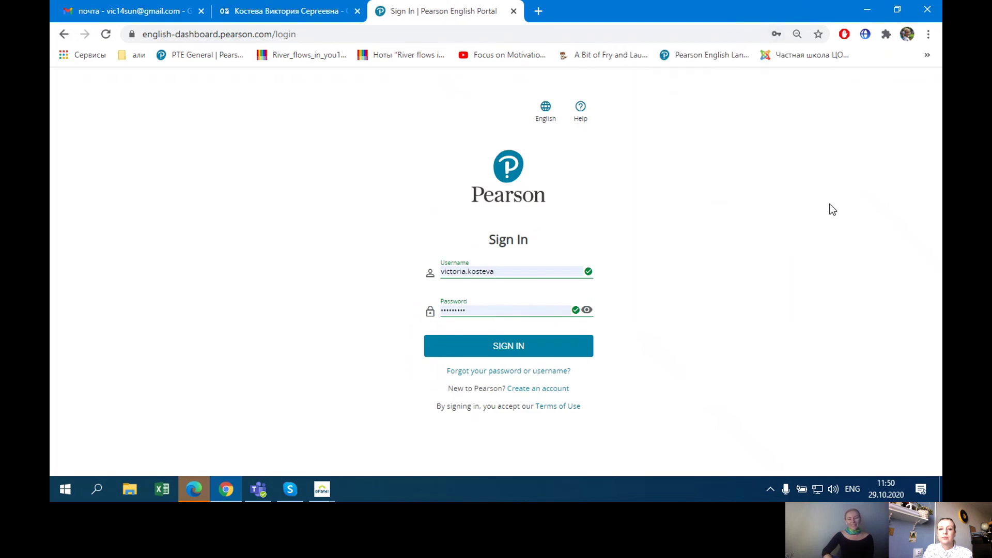
{"action": "left_click", "coordinate": [520, 355]}
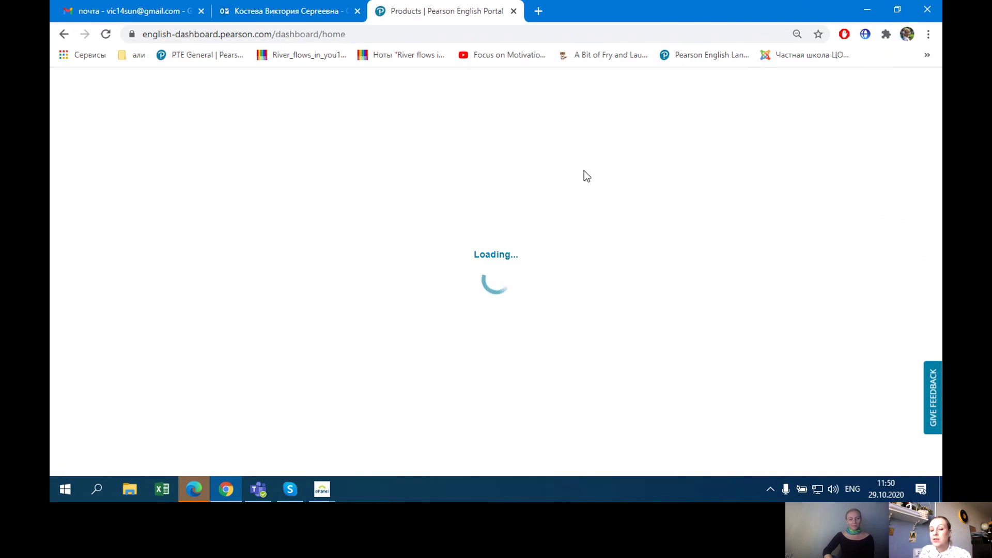
{"action": "scroll", "coordinate": [597, 222], "scroll_direction": "down", "scroll_amount": 10}
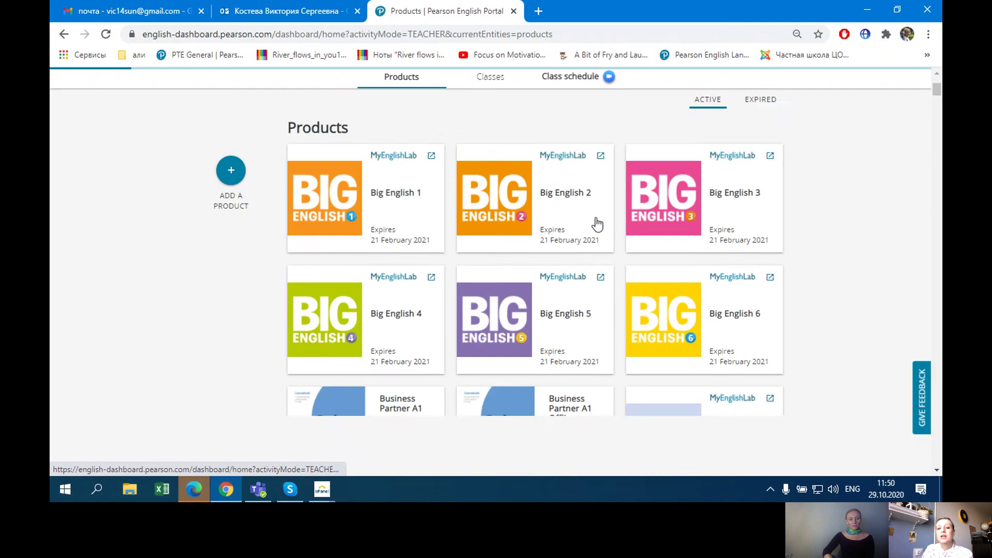
{"action": "scroll", "coordinate": [579, 215], "scroll_direction": "down", "scroll_amount": 15}
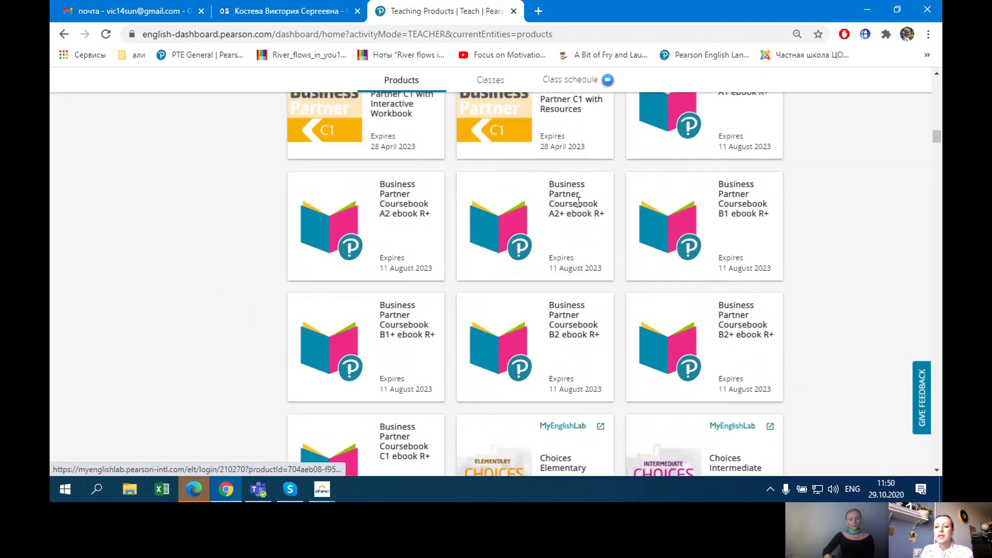
{"action": "scroll", "coordinate": [565, 201], "scroll_direction": "down", "scroll_amount": 15}
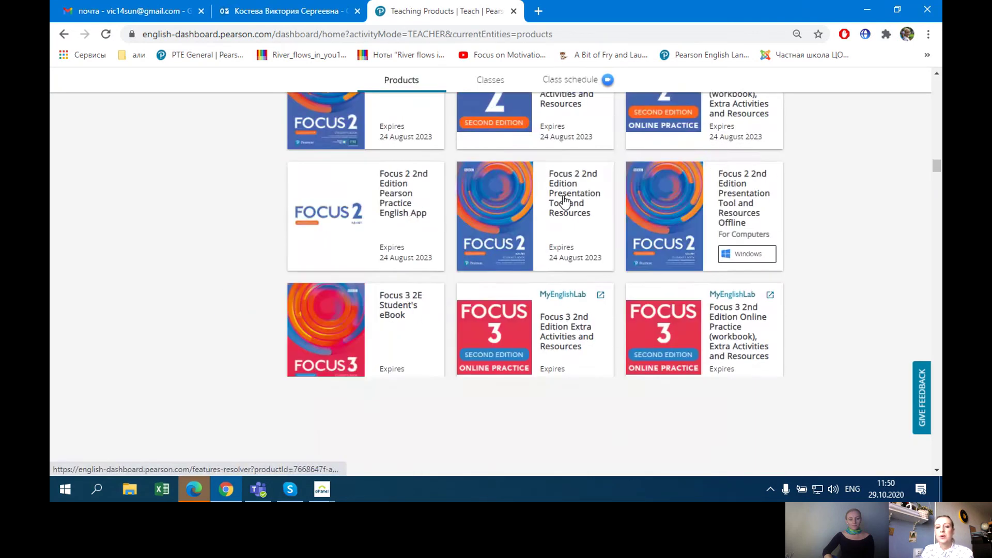
{"action": "scroll", "coordinate": [560, 199], "scroll_direction": "down", "scroll_amount": 20}
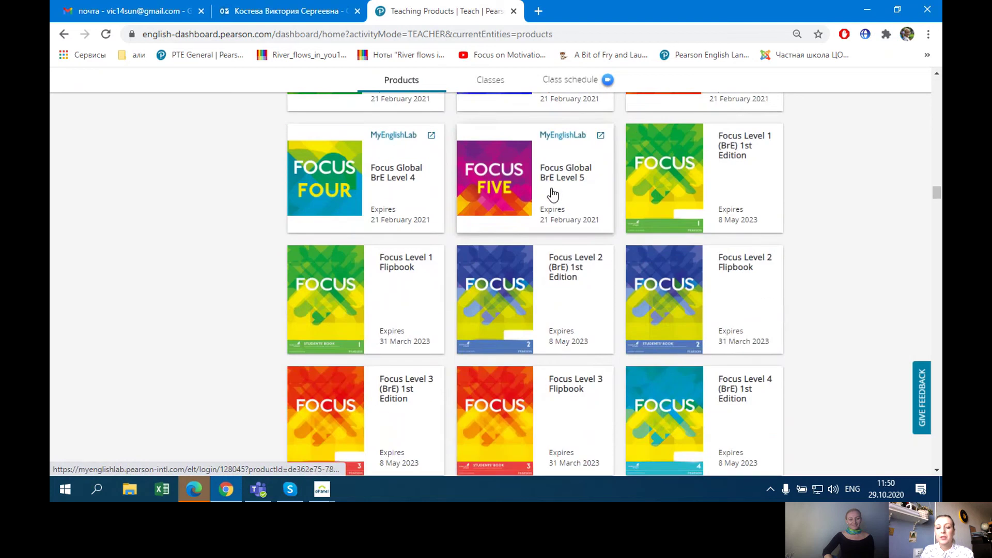
{"action": "scroll", "coordinate": [545, 201], "scroll_direction": "down", "scroll_amount": 20}
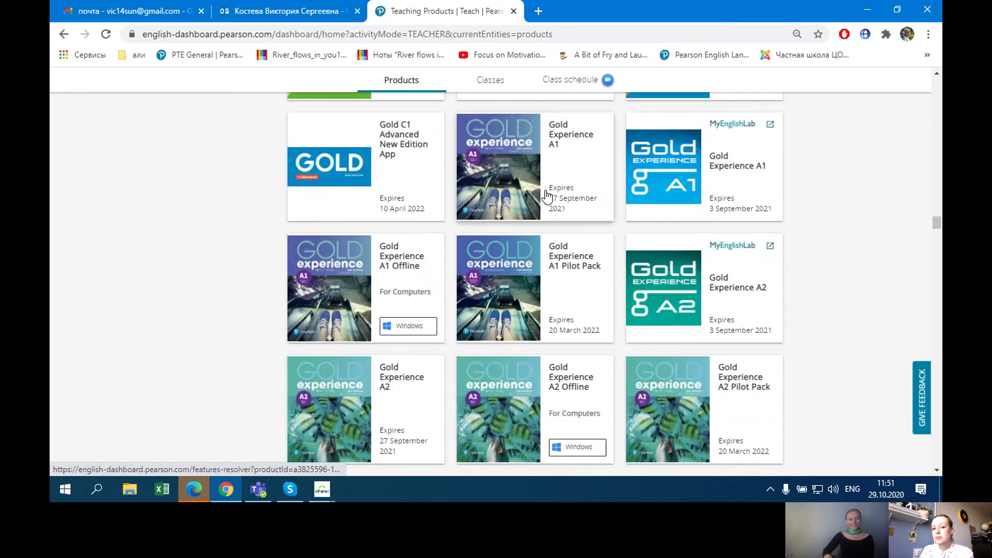
{"action": "scroll", "coordinate": [547, 196], "scroll_direction": "down", "scroll_amount": 20}
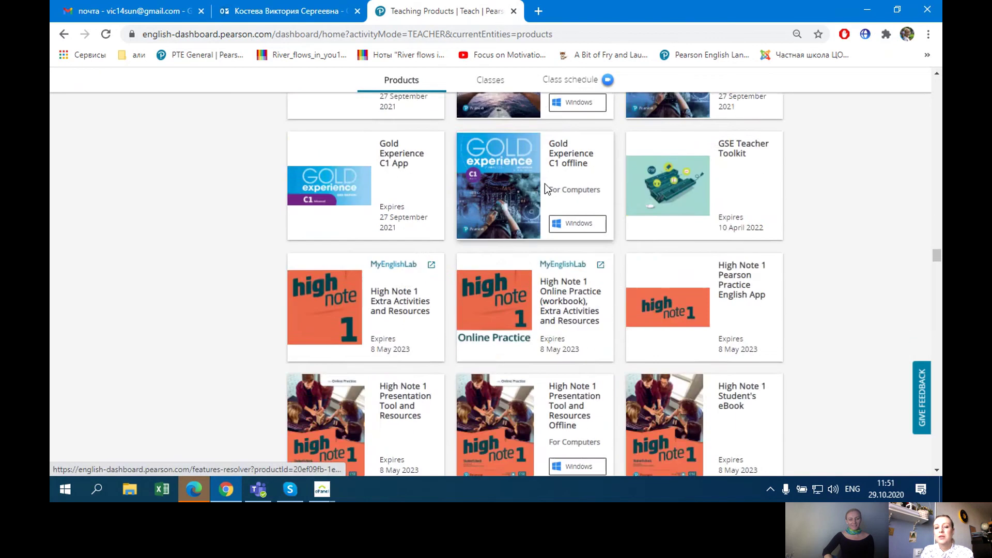
{"action": "scroll", "coordinate": [545, 187], "scroll_direction": "down", "scroll_amount": 12}
{"action": "scroll", "coordinate": [543, 188], "scroll_direction": "up", "scroll_amount": 12}
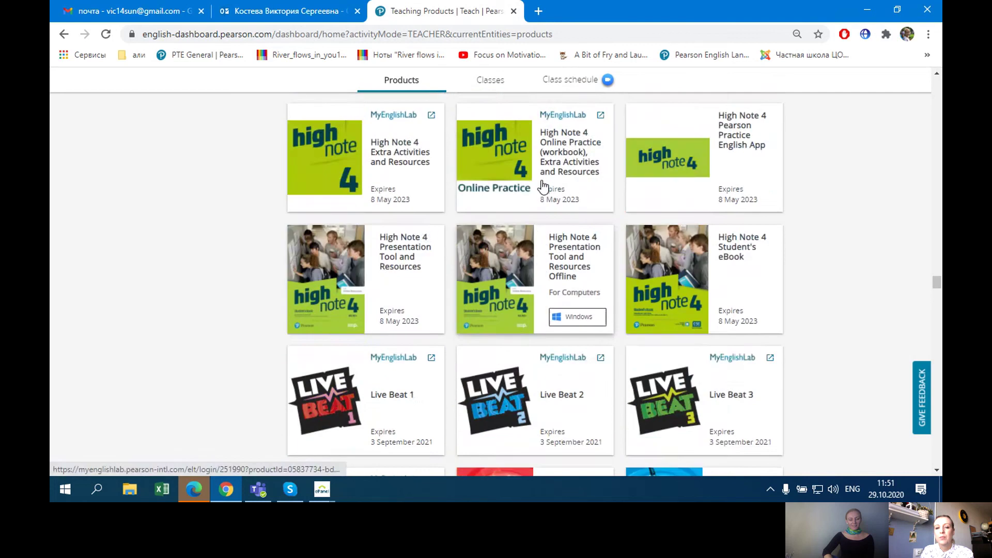
{"action": "scroll", "coordinate": [554, 243], "scroll_direction": "up", "scroll_amount": 20}
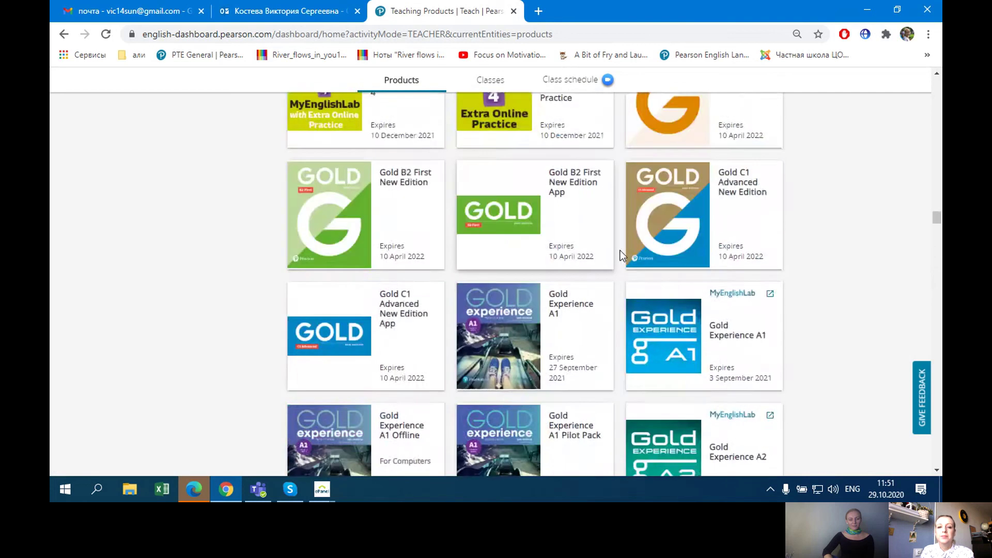
{"action": "scroll", "coordinate": [619, 233], "scroll_direction": "up", "scroll_amount": 6}
{"action": "scroll", "coordinate": [620, 232], "scroll_direction": "down", "scroll_amount": 5}
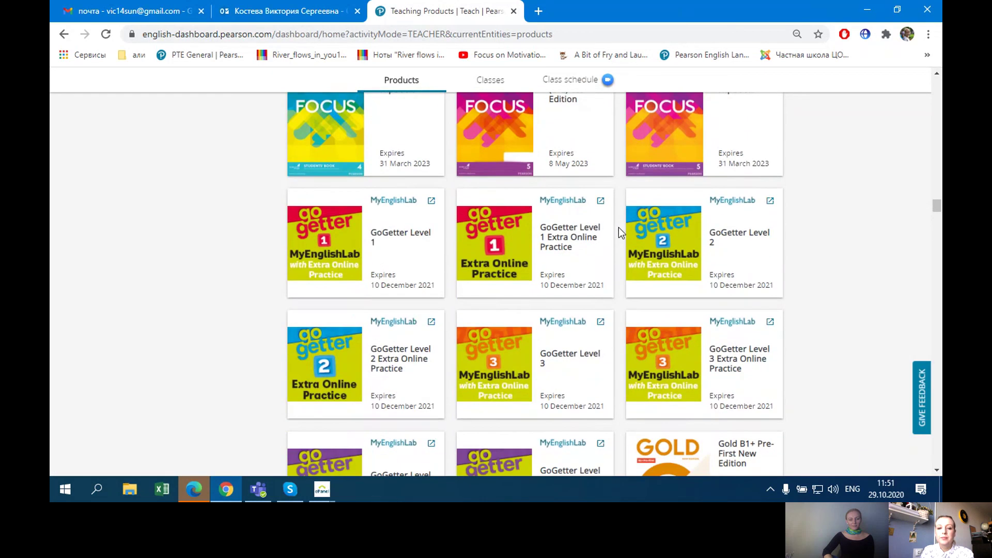
{"action": "left_click", "coordinate": [391, 231]}
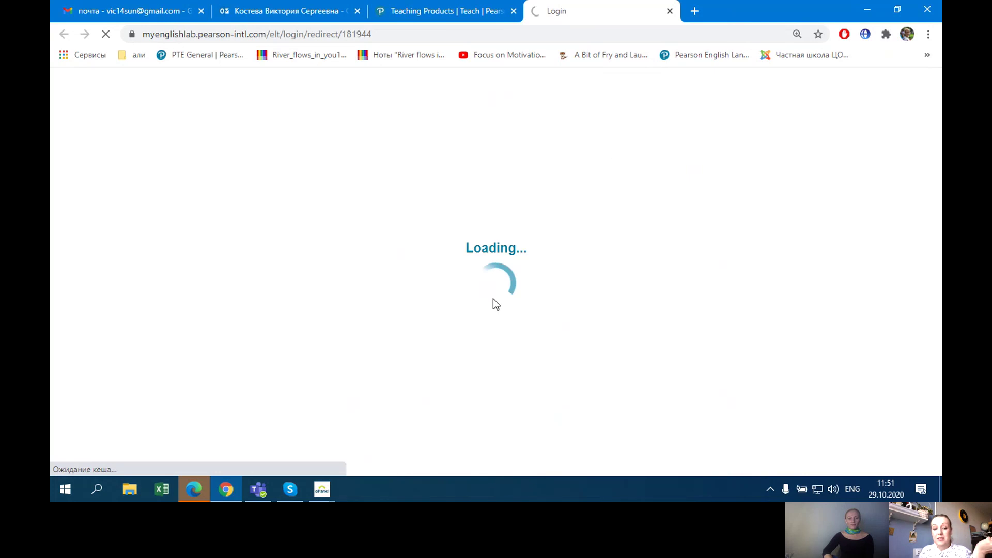
Step: Bring the Skype call forward, then return to the GoGetter Level 1 Unit 0 page
{"action": "left_click", "coordinate": [290, 490]}
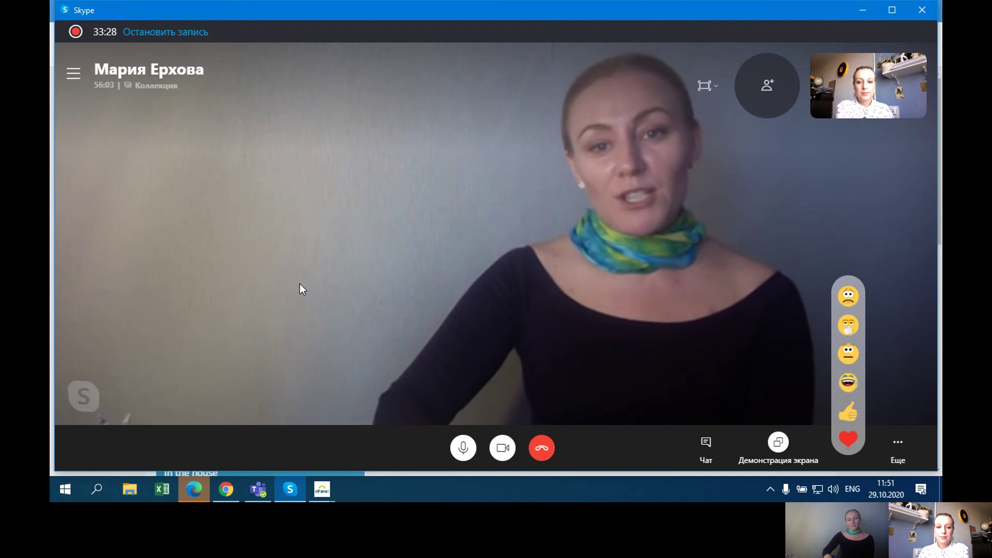
{"action": "key", "text": "alt+Tab"}
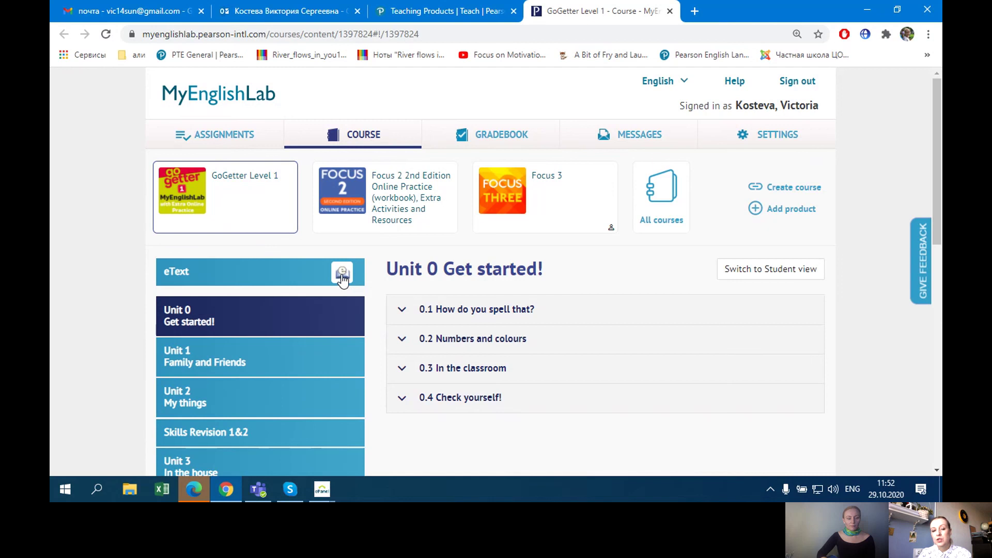
Step: Download the Vocabulary Checks package from Teacher Resources' Tests package downloadable tests
{"action": "scroll", "coordinate": [342, 279], "scroll_direction": "down", "scroll_amount": 1}
{"action": "scroll", "coordinate": [251, 263], "scroll_direction": "down", "scroll_amount": 7}
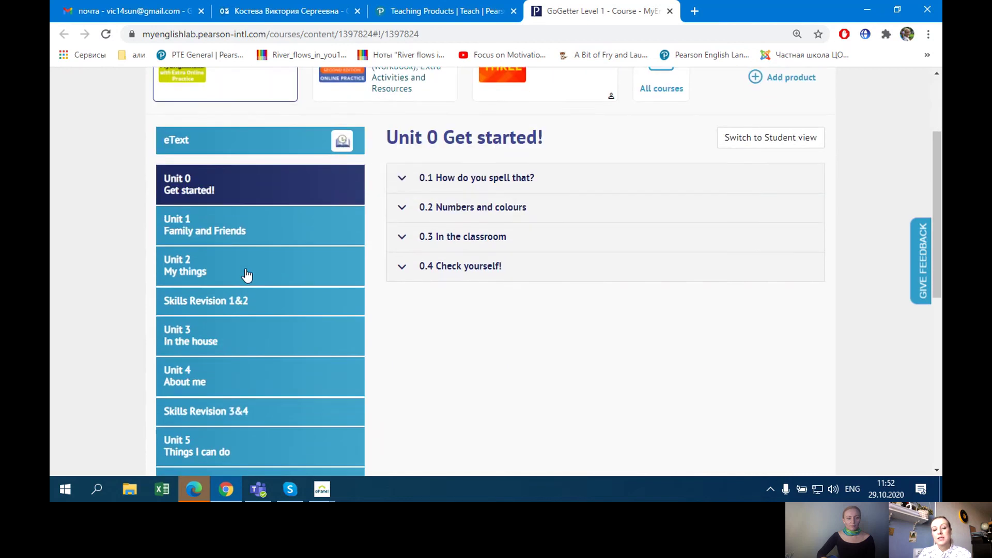
{"action": "scroll", "coordinate": [240, 292], "scroll_direction": "down", "scroll_amount": 1}
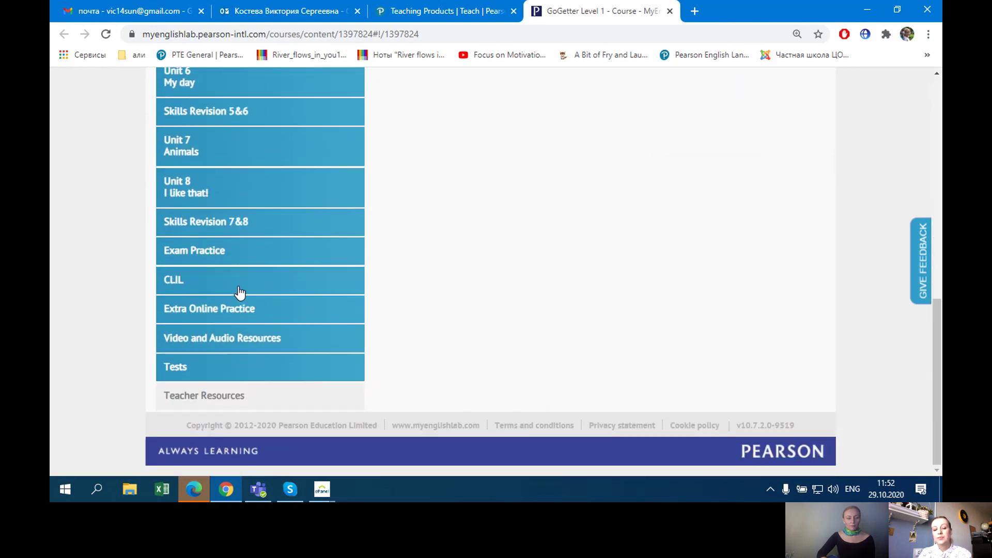
{"action": "scroll", "coordinate": [241, 285], "scroll_direction": "up", "scroll_amount": 1}
{"action": "scroll", "coordinate": [248, 290], "scroll_direction": "down", "scroll_amount": 1}
{"action": "left_click", "coordinate": [238, 401]}
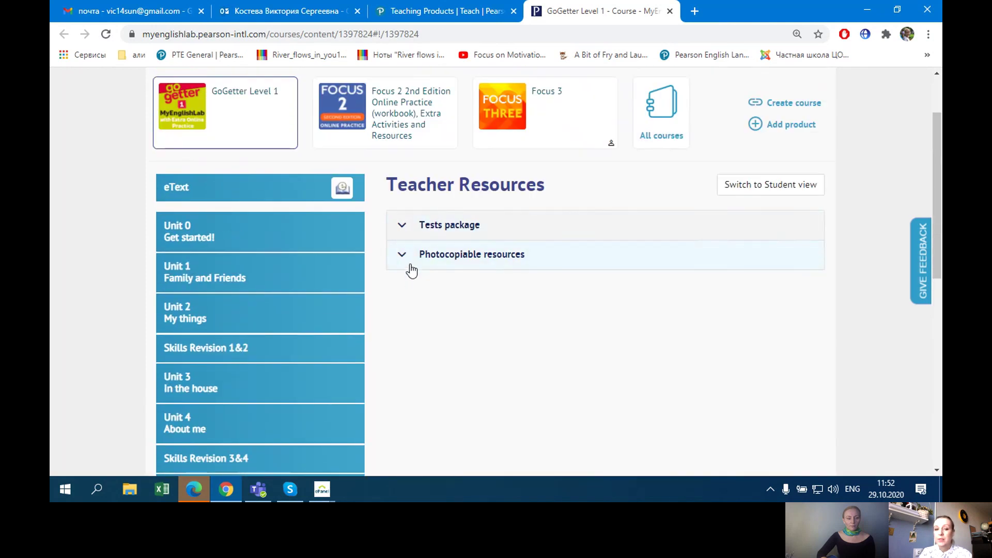
{"action": "left_click", "coordinate": [402, 231]}
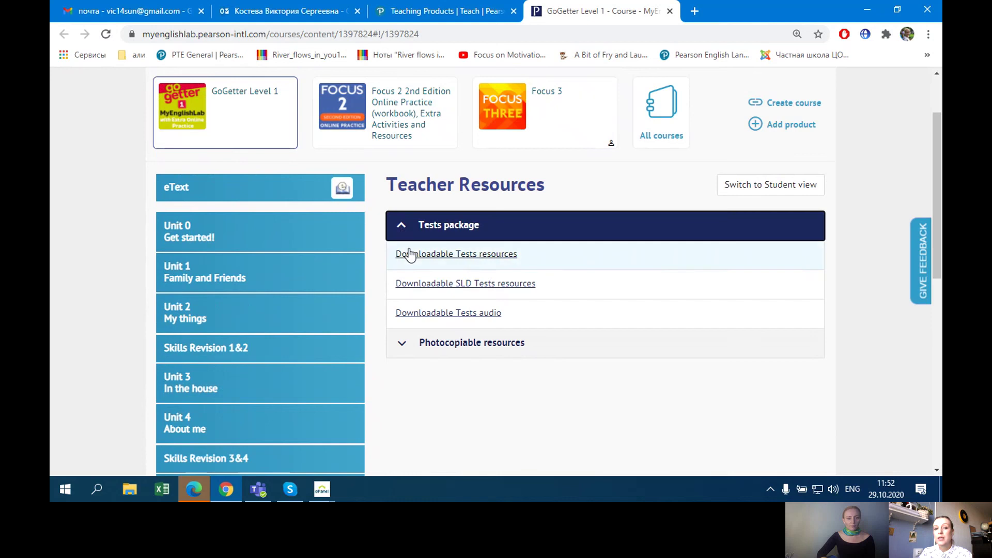
{"action": "left_click", "coordinate": [469, 255]}
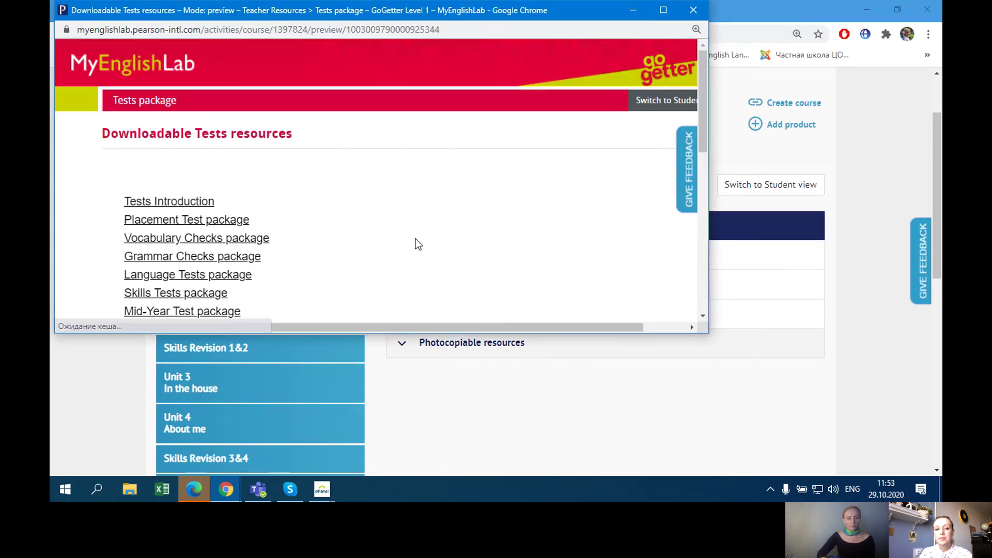
{"action": "scroll", "coordinate": [417, 238], "scroll_direction": "down", "scroll_amount": 3}
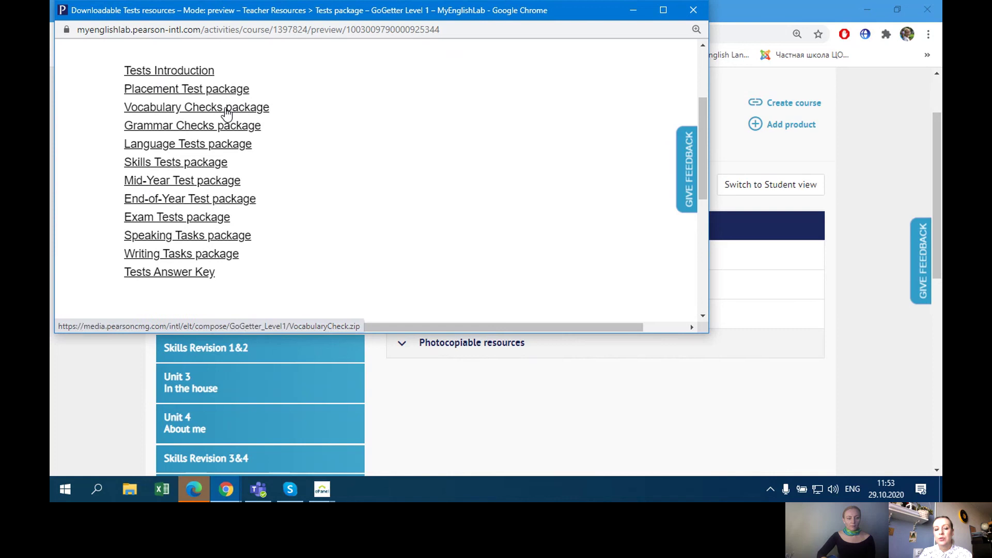
{"action": "left_click", "coordinate": [227, 109]}
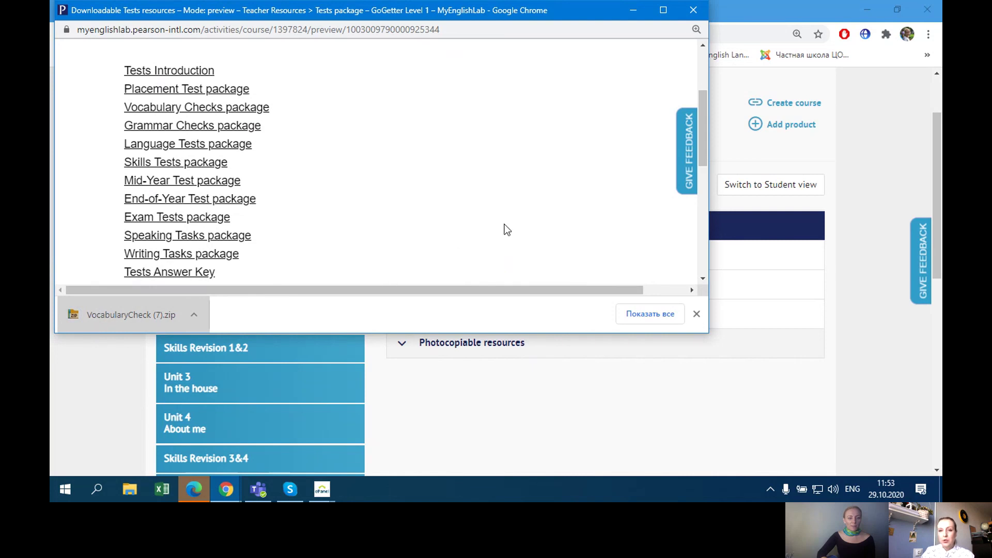
Step: Close the tests resources window and browse the Video and Audio Resources section
{"action": "left_click", "coordinate": [694, 9]}
{"action": "scroll", "coordinate": [379, 343], "scroll_direction": "down", "scroll_amount": 8}
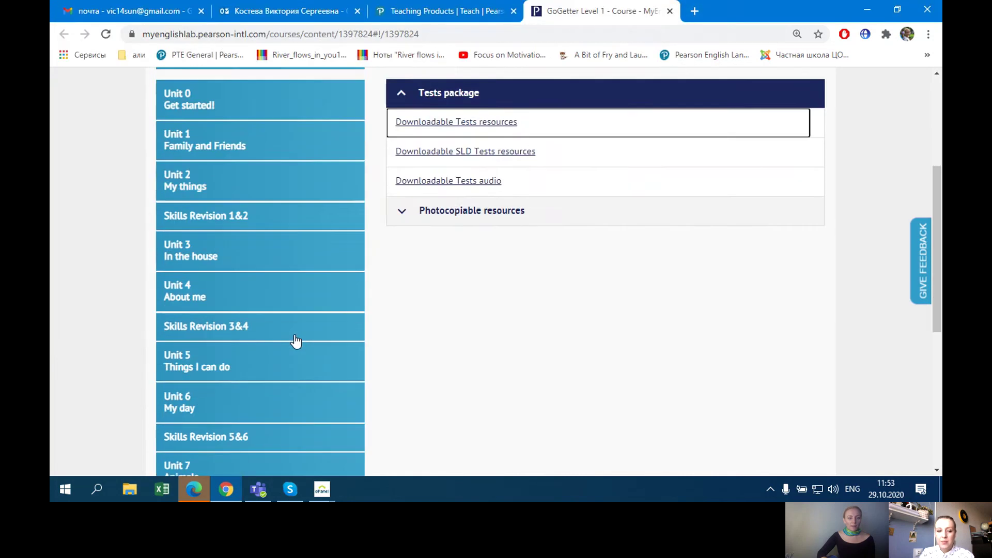
{"action": "scroll", "coordinate": [299, 332], "scroll_direction": "down", "scroll_amount": 2}
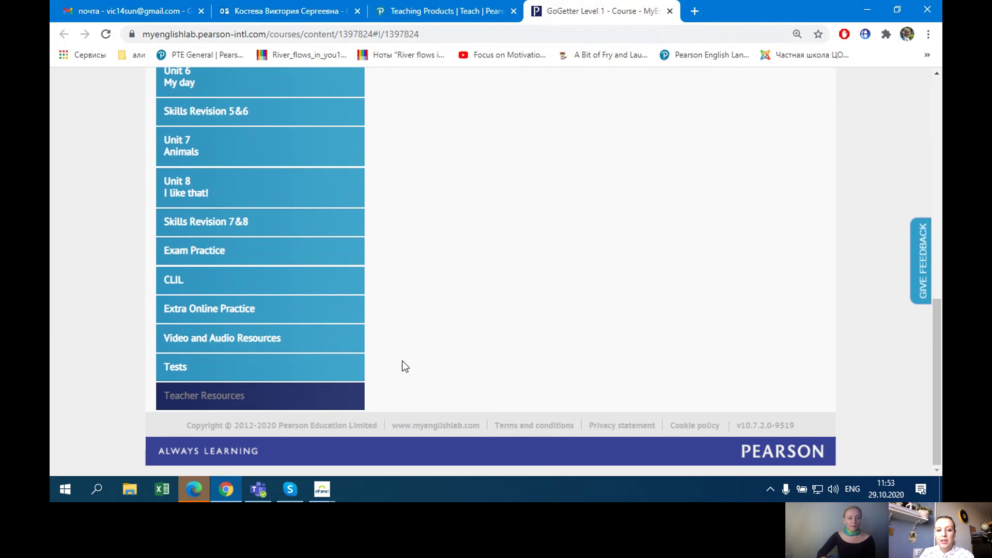
{"action": "left_click", "coordinate": [300, 348]}
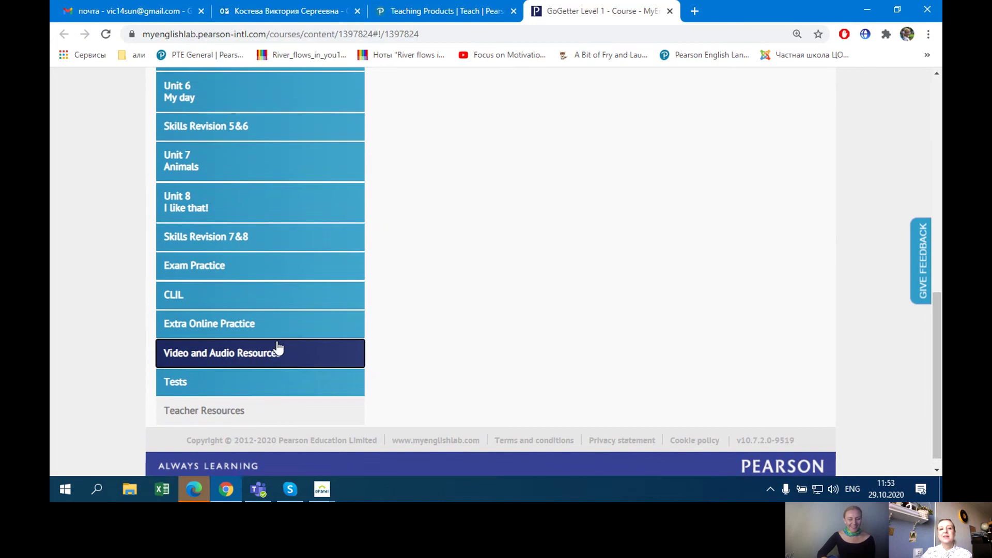
{"action": "scroll", "coordinate": [277, 348], "scroll_direction": "up", "scroll_amount": 4}
{"action": "scroll", "coordinate": [278, 347], "scroll_direction": "down", "scroll_amount": 4}
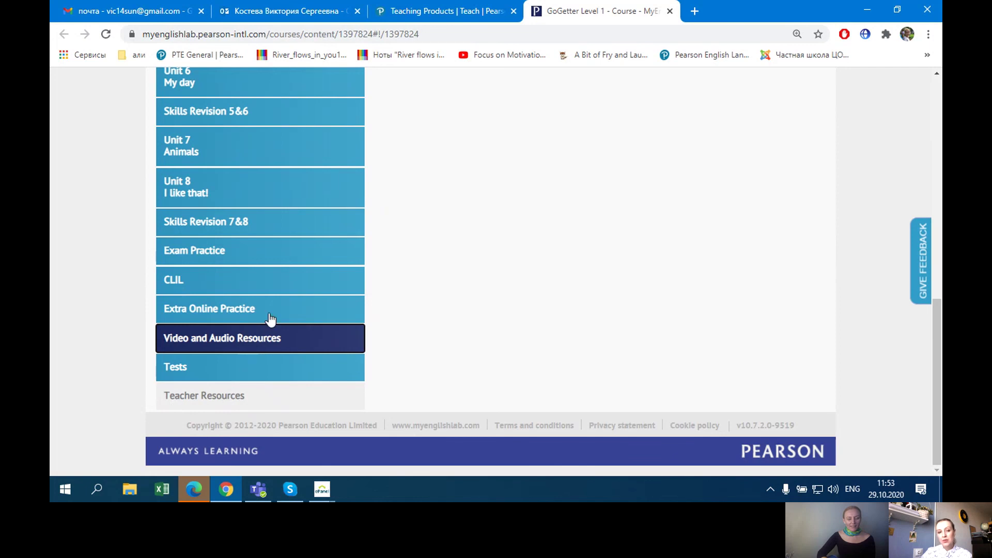
{"action": "scroll", "coordinate": [270, 318], "scroll_direction": "up", "scroll_amount": 5}
{"action": "scroll", "coordinate": [262, 331], "scroll_direction": "down", "scroll_amount": 5}
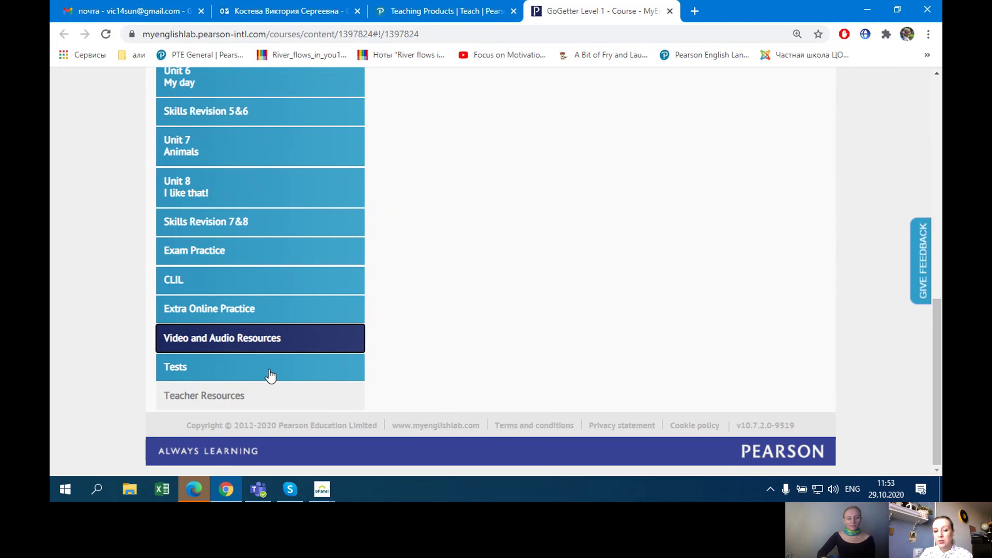
Step: Return to Teacher Resources and reopen the Tests package's downloadable tests list
{"action": "left_click", "coordinate": [192, 405]}
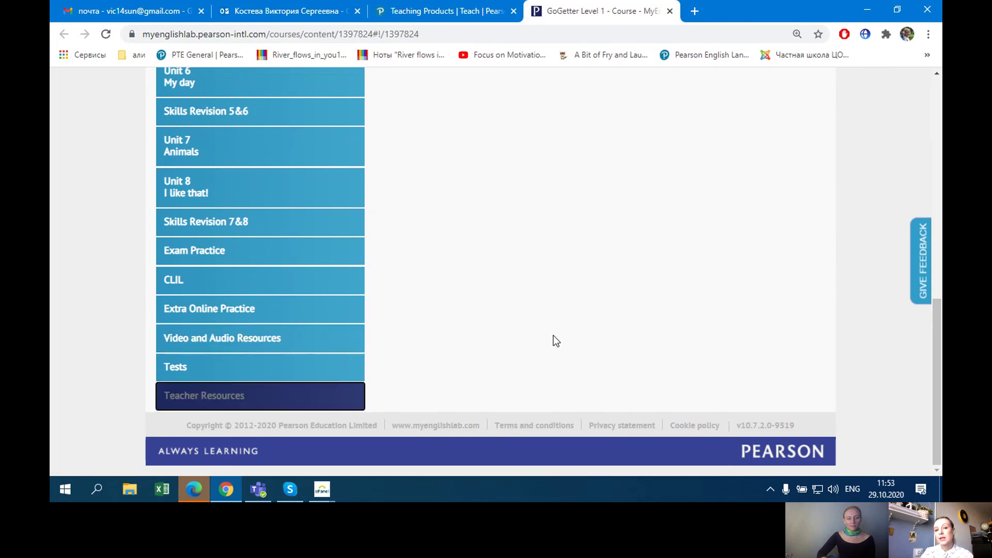
{"action": "scroll", "coordinate": [544, 346], "scroll_direction": "up", "scroll_amount": 5}
{"action": "scroll", "coordinate": [539, 353], "scroll_direction": "up", "scroll_amount": 4}
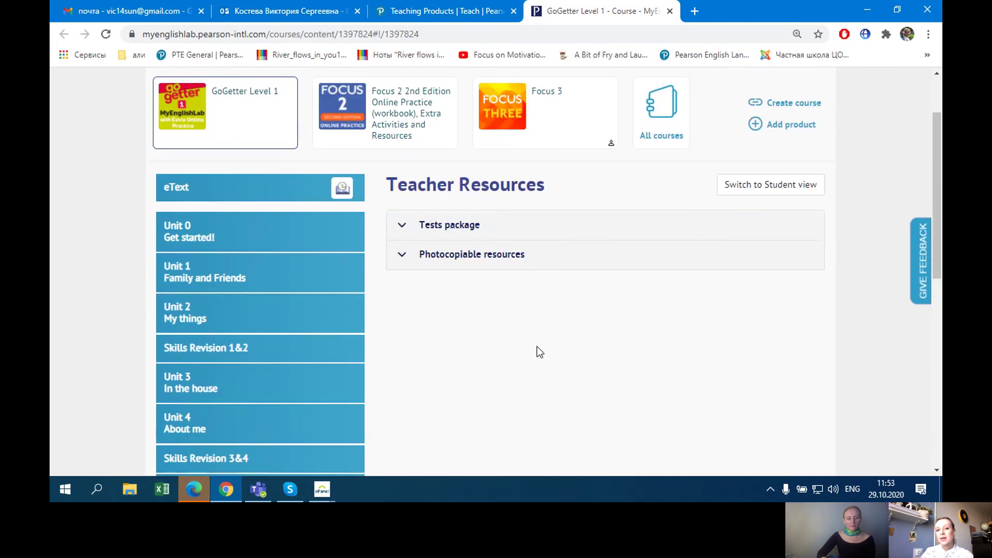
{"action": "left_click", "coordinate": [403, 233]}
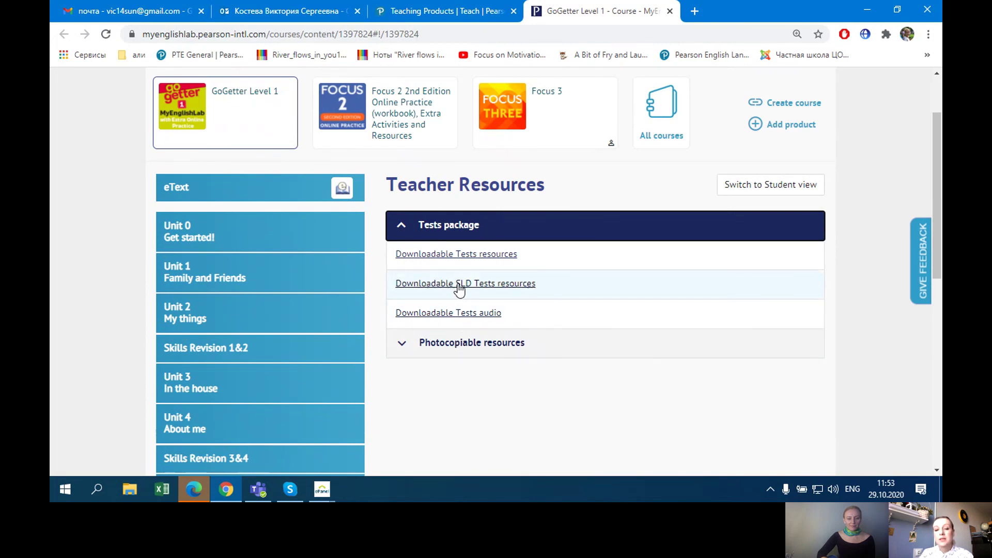
{"action": "left_click", "coordinate": [457, 254]}
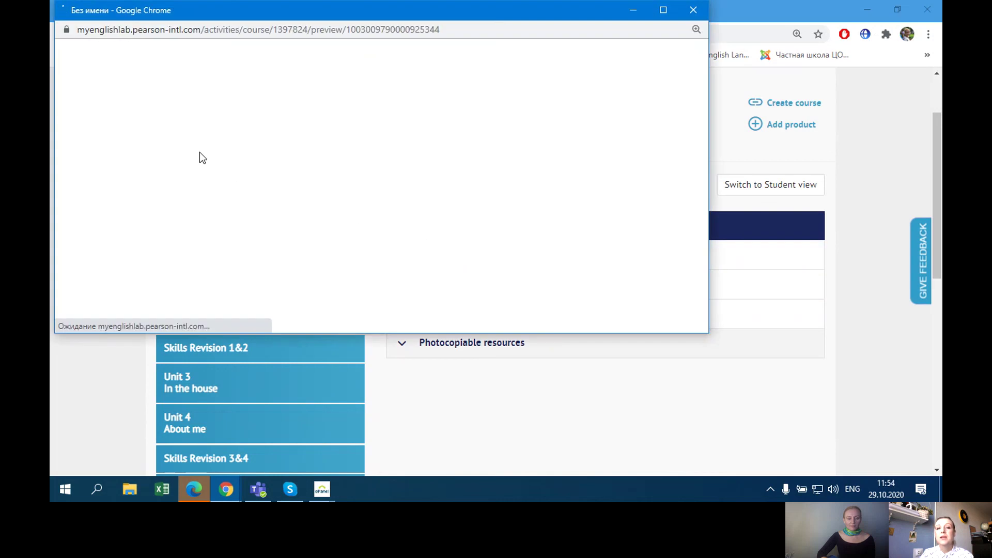
{"action": "scroll", "coordinate": [308, 197], "scroll_direction": "down", "scroll_amount": 3}
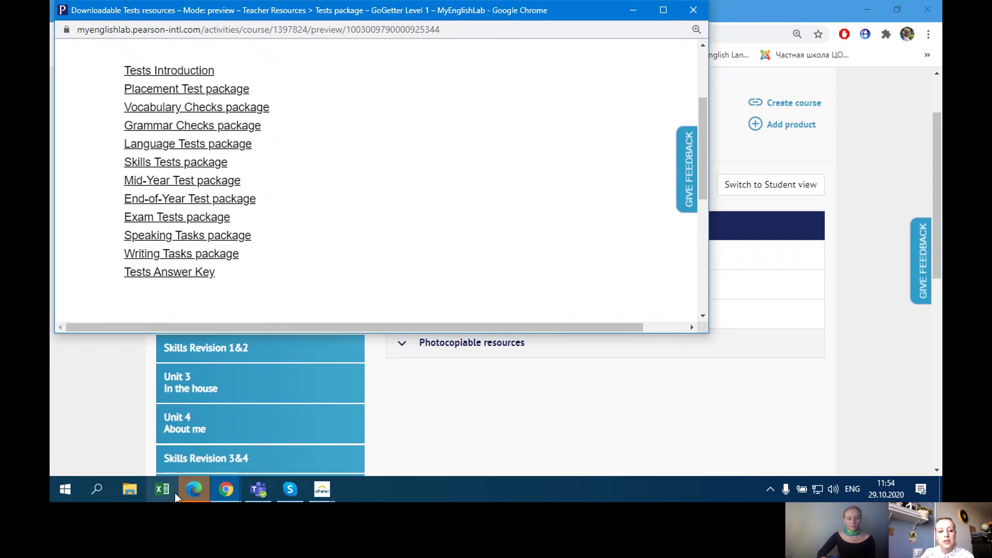
Step: Open VocabularyCheck (7).zip from the Downloads folder in File Explorer
{"action": "left_click", "coordinate": [134, 493]}
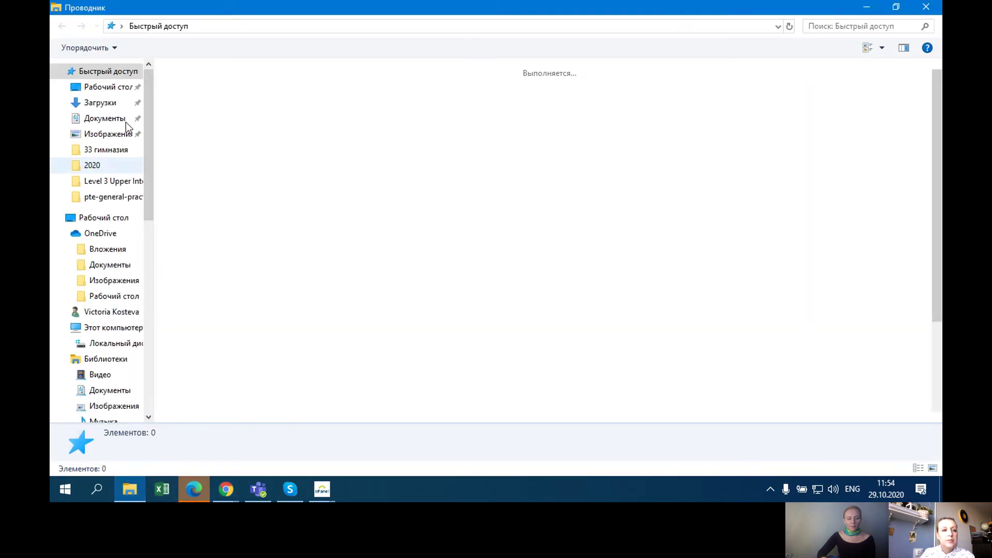
{"action": "left_click", "coordinate": [115, 108]}
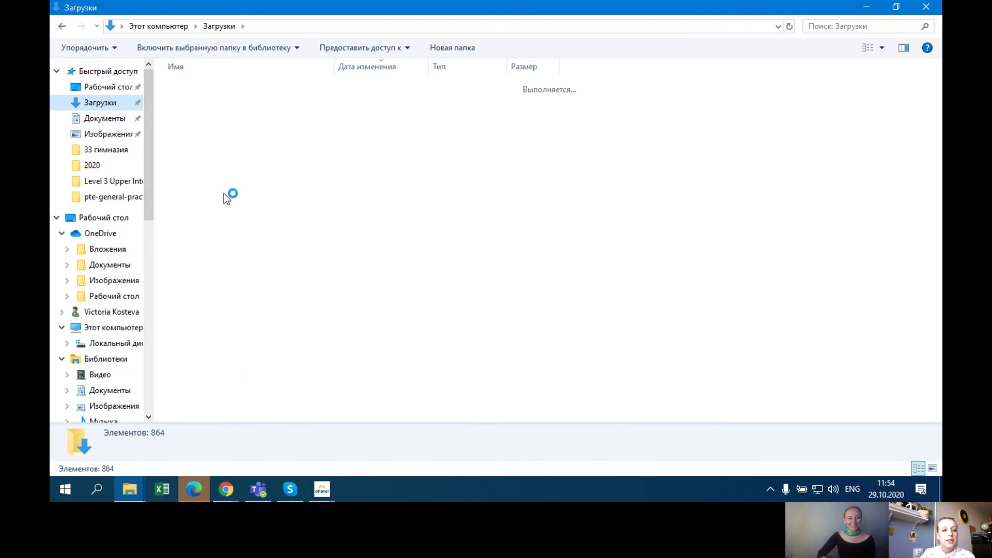
{"action": "left_click", "coordinate": [225, 103]}
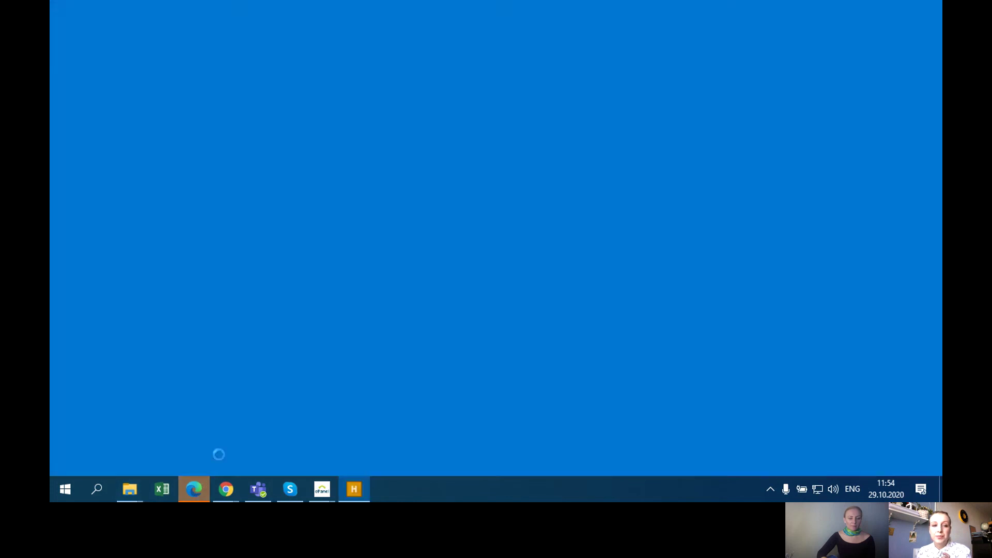
Step: Open Vocabulary Check 1A.docx from the top of the archive list
{"action": "scroll", "coordinate": [251, 155], "scroll_direction": "down", "scroll_amount": 6}
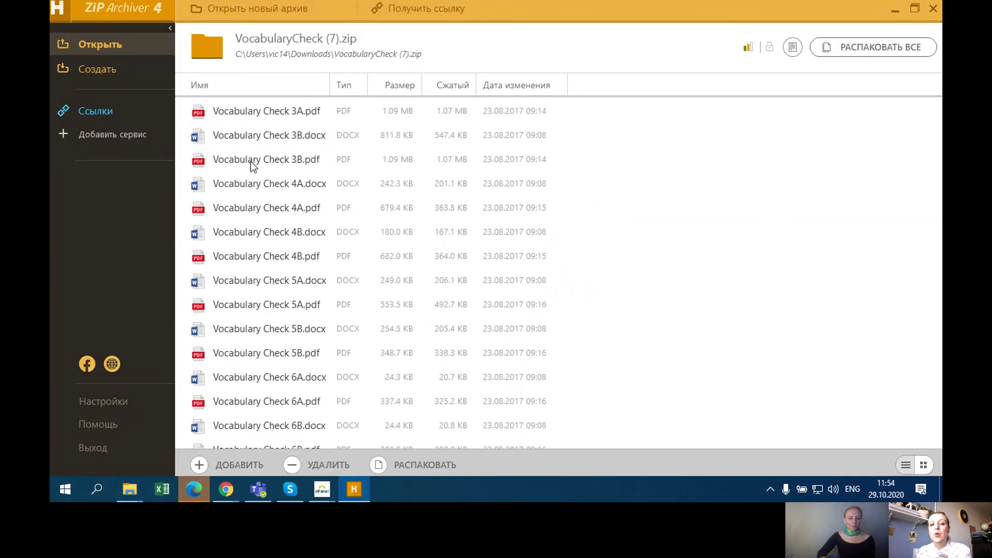
{"action": "scroll", "coordinate": [261, 160], "scroll_direction": "up", "scroll_amount": 6}
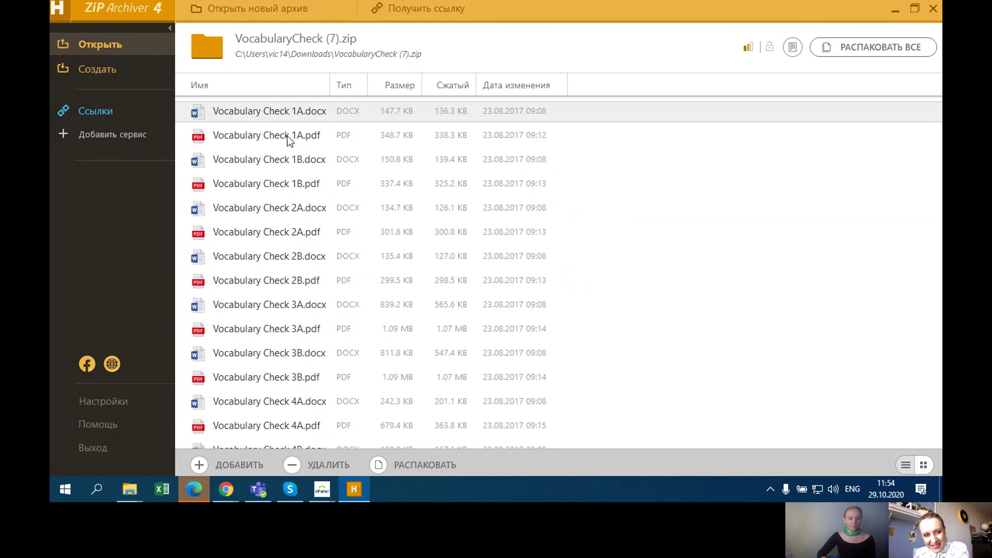
{"action": "double_click", "coordinate": [252, 112]}
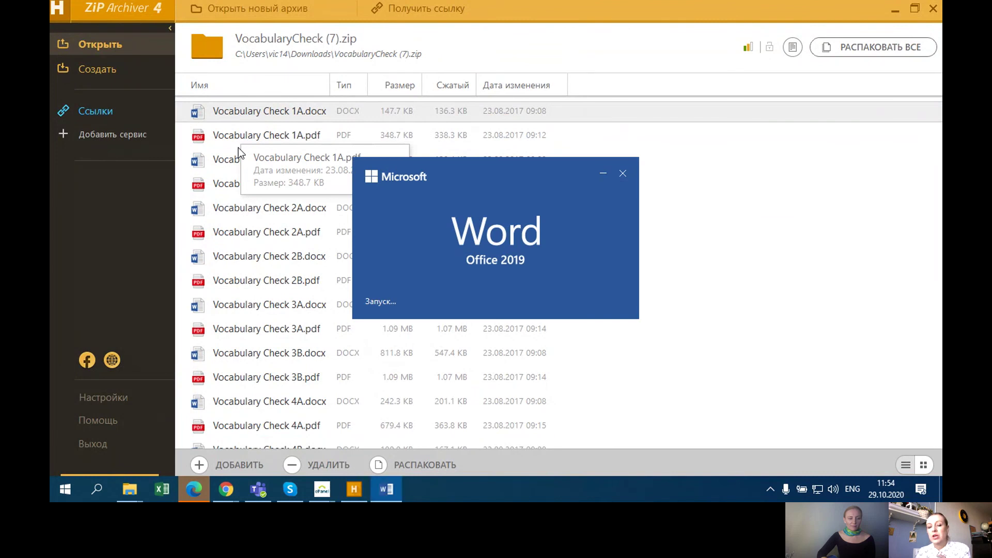
Step: Scroll through the Vocabulary Check 1A document and close Word
{"action": "scroll", "coordinate": [515, 317], "scroll_direction": "down", "scroll_amount": 2}
{"action": "scroll", "coordinate": [515, 316], "scroll_direction": "down", "scroll_amount": 12}
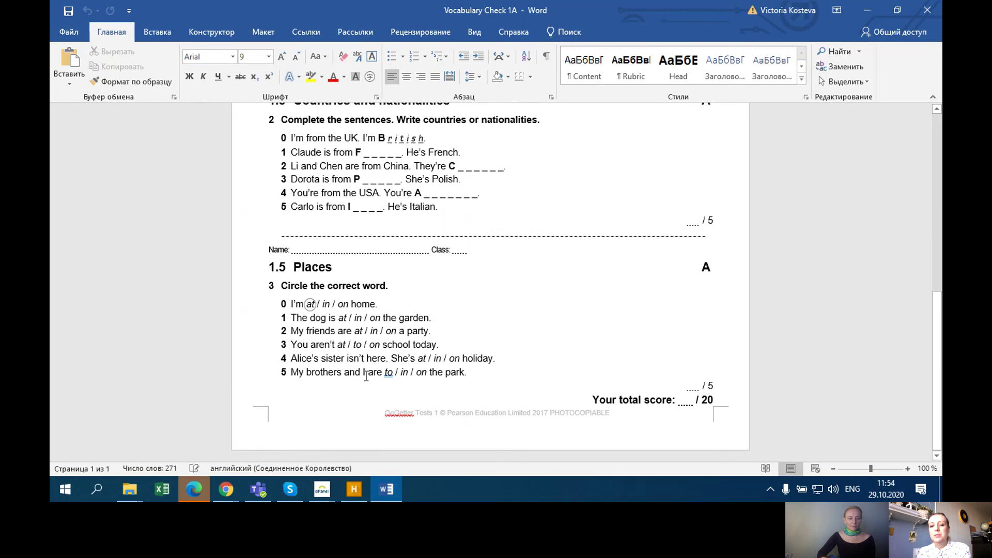
{"action": "scroll", "coordinate": [365, 398], "scroll_direction": "up", "scroll_amount": 7}
{"action": "scroll", "coordinate": [361, 370], "scroll_direction": "up", "scroll_amount": 1}
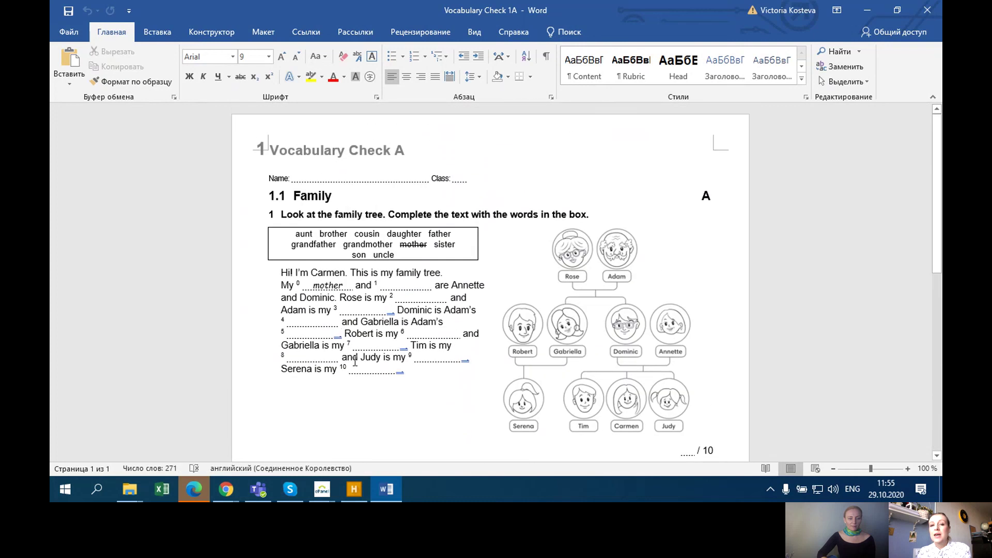
{"action": "left_click", "coordinate": [925, 10]}
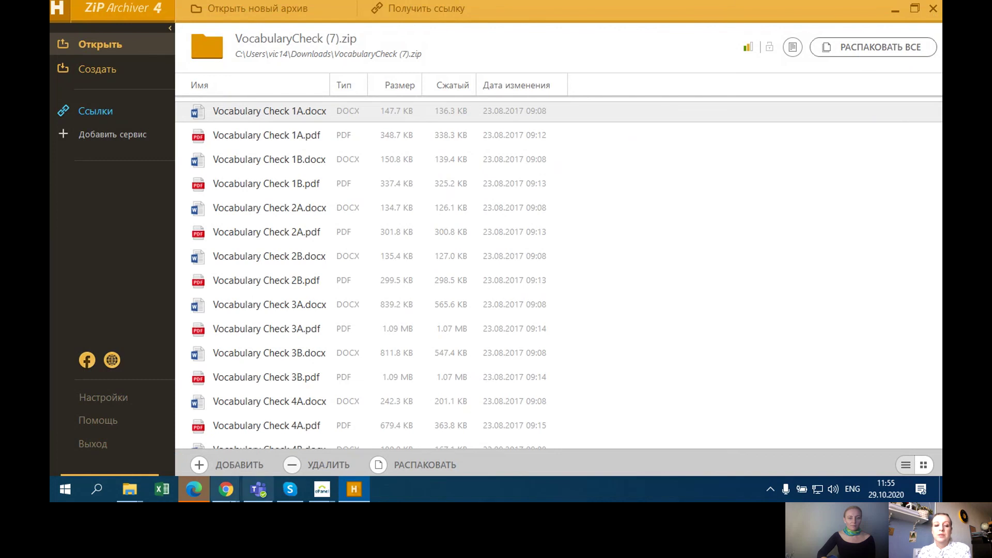
Step: Close the tests resources window and ZIP Archiver, returning to the MyEnglishLab course page
{"action": "mouse_move", "coordinate": [237, 493]}
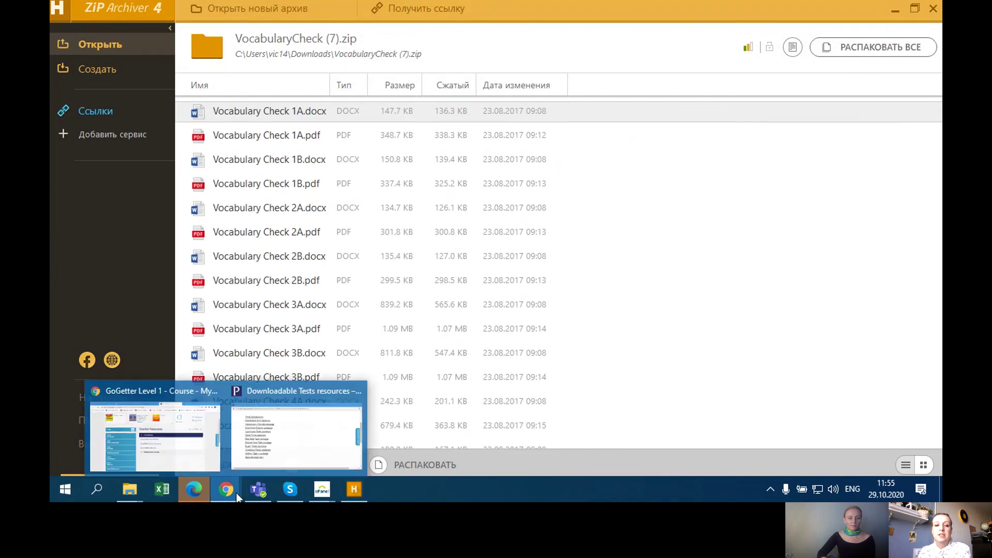
{"action": "left_click", "coordinate": [274, 437]}
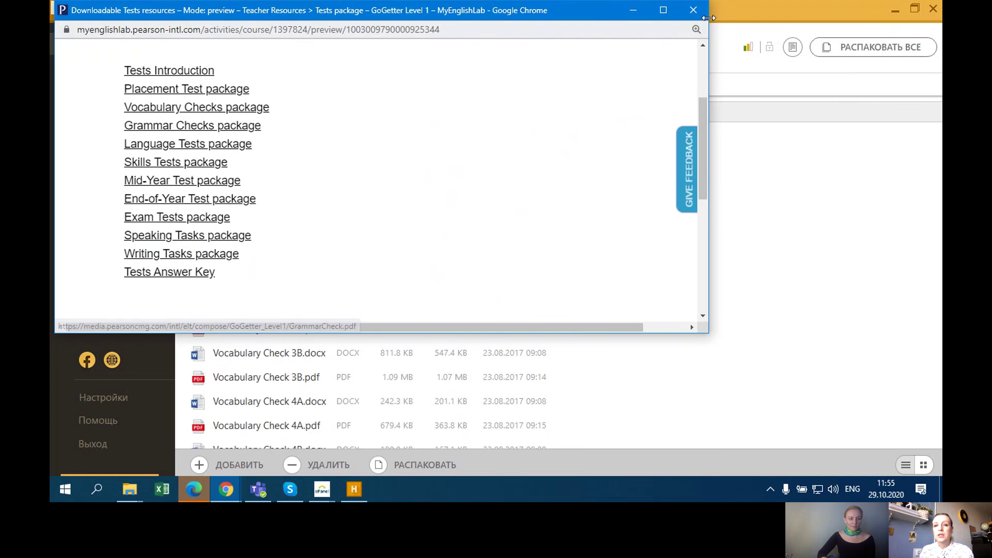
{"action": "left_click", "coordinate": [697, 11]}
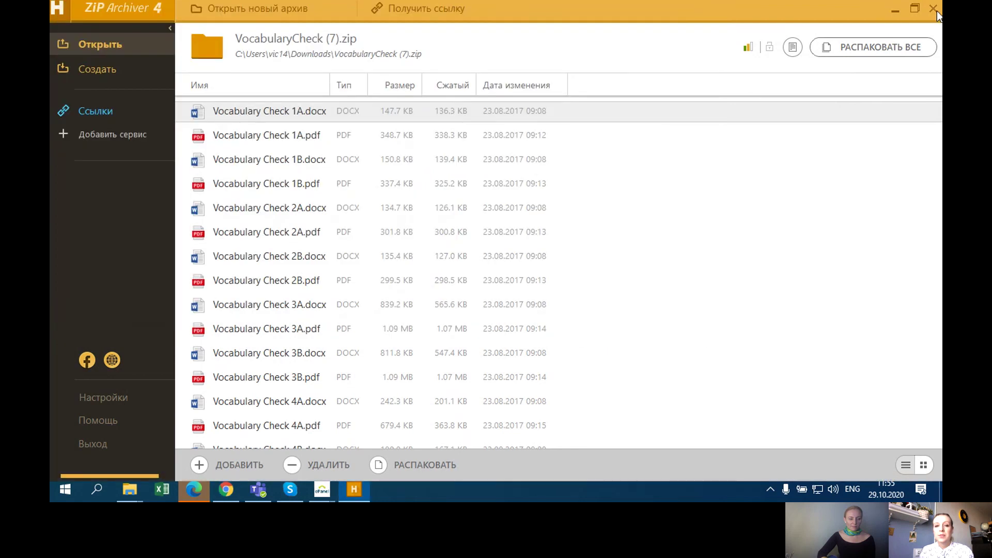
{"action": "left_click", "coordinate": [936, 10]}
{"action": "left_click", "coordinate": [223, 495]}
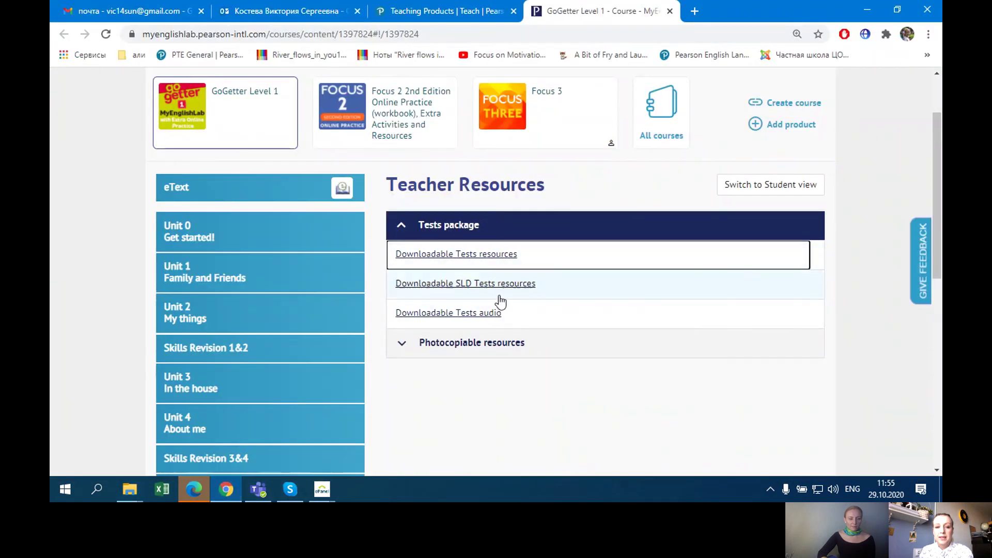
Step: Expand Photocopiable resources and preview the Lesson 1.1 Vocabulary worksheet PDF
{"action": "left_click", "coordinate": [453, 352]}
{"action": "scroll", "coordinate": [602, 354], "scroll_direction": "down", "scroll_amount": 4}
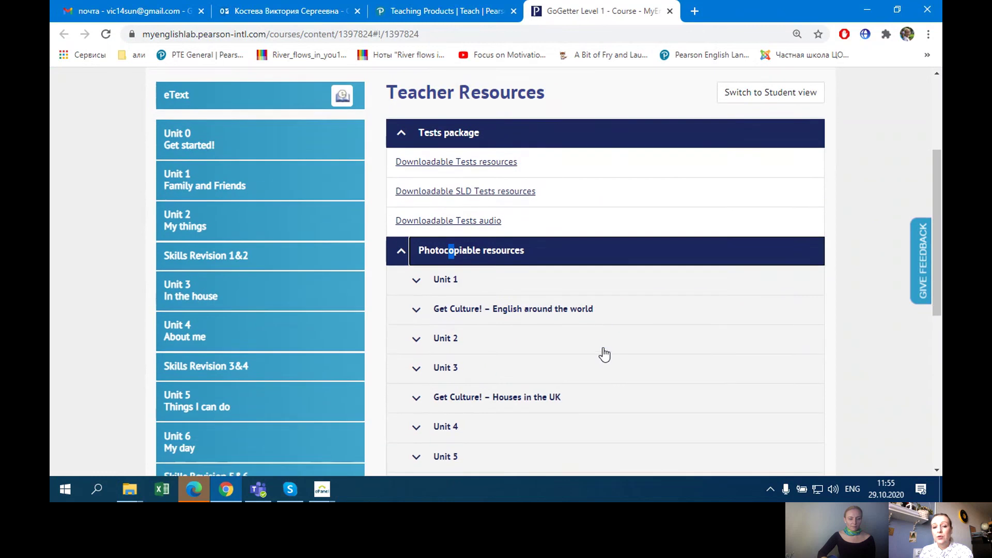
{"action": "left_click", "coordinate": [420, 183]}
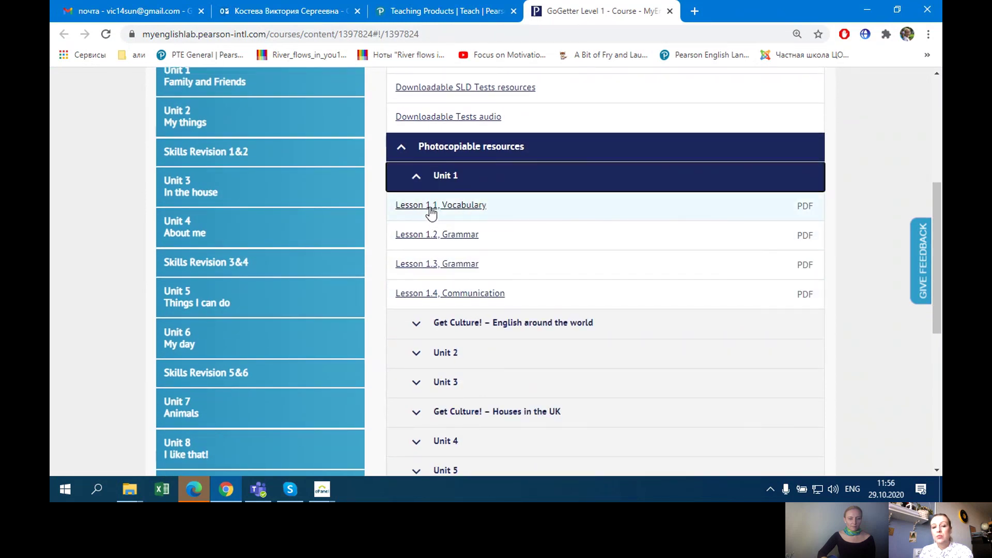
{"action": "left_click", "coordinate": [479, 208]}
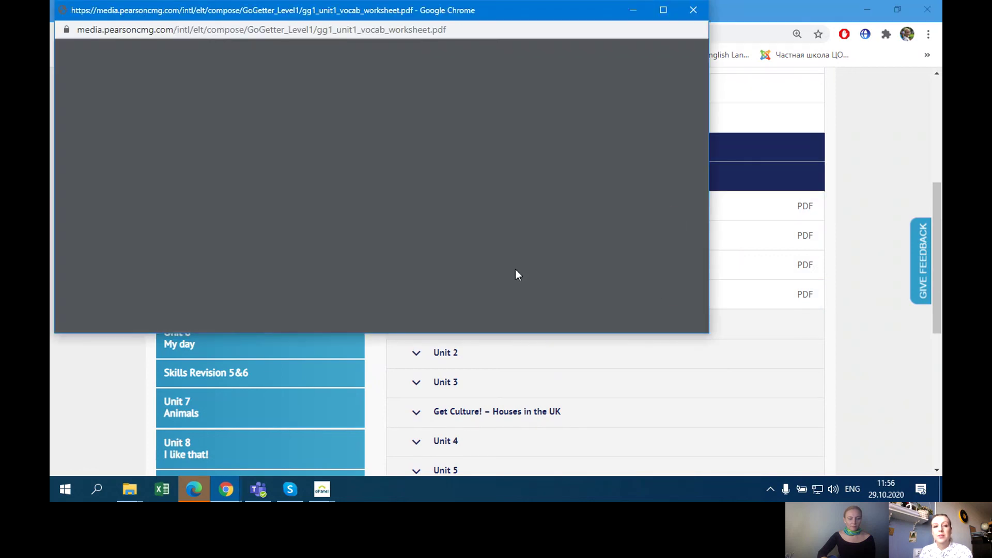
{"action": "scroll", "coordinate": [533, 251], "scroll_direction": "down", "scroll_amount": 10}
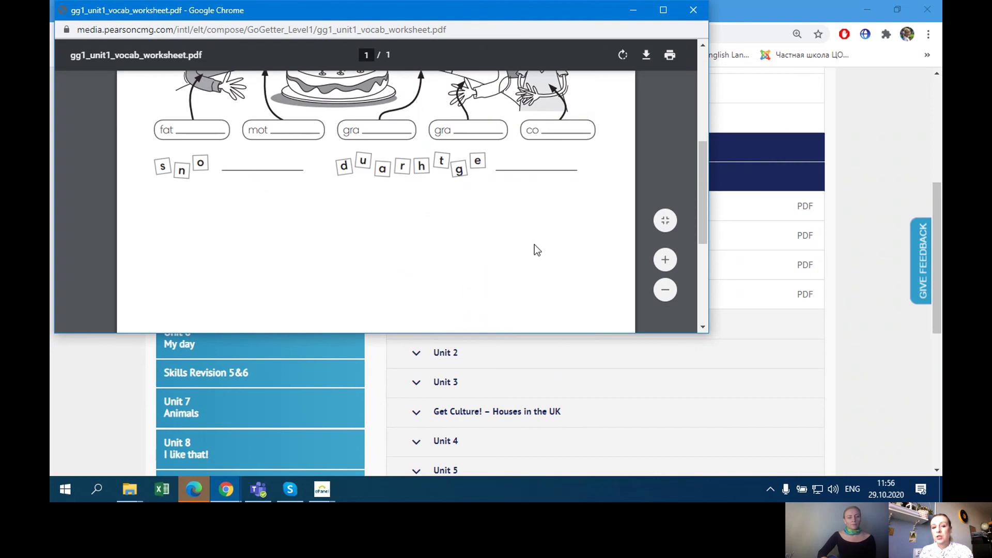
{"action": "scroll", "coordinate": [537, 238], "scroll_direction": "up", "scroll_amount": 10}
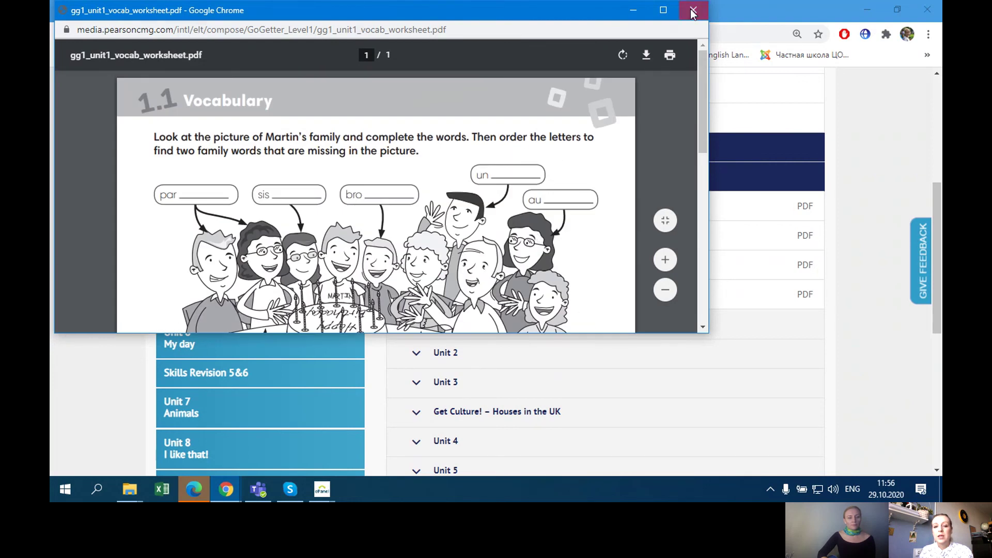
{"action": "left_click", "coordinate": [693, 10]}
Step: Preview the Lesson 1.2 Grammar worksheet PDF, then collapse the Unit 1 lessons
{"action": "left_click", "coordinate": [445, 237]}
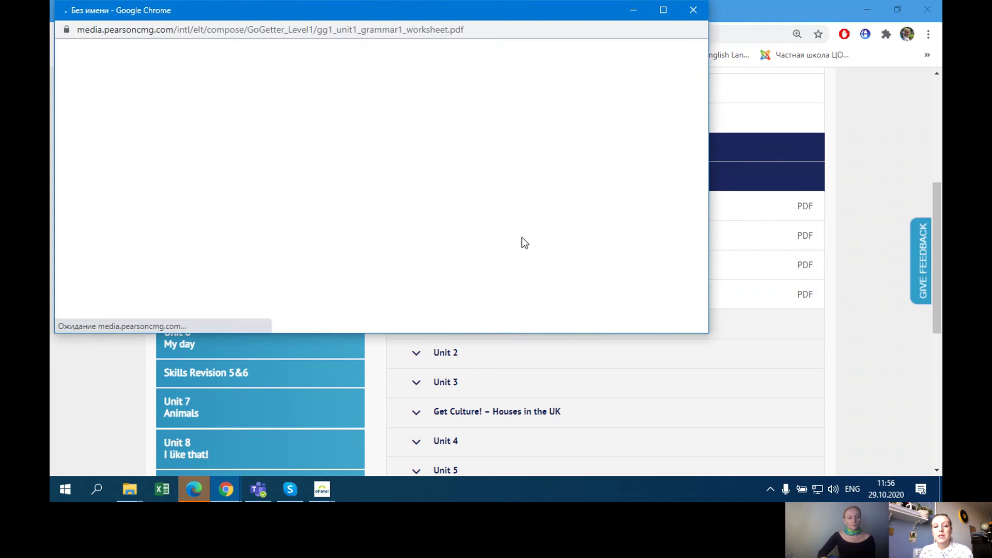
{"action": "scroll", "coordinate": [548, 219], "scroll_direction": "down", "scroll_amount": 2}
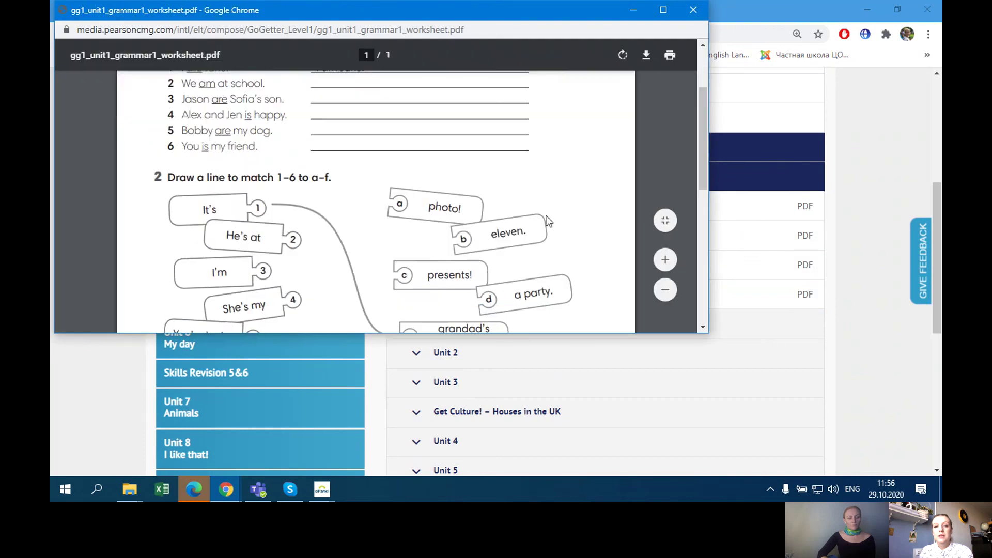
{"action": "scroll", "coordinate": [547, 215], "scroll_direction": "down", "scroll_amount": 5}
{"action": "scroll", "coordinate": [540, 204], "scroll_direction": "up", "scroll_amount": 6}
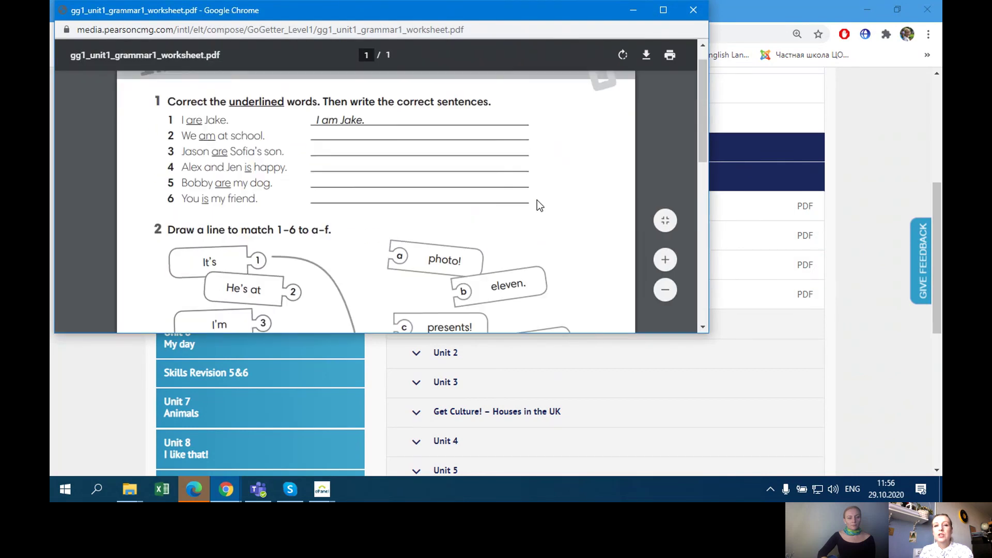
{"action": "scroll", "coordinate": [537, 200], "scroll_direction": "up", "scroll_amount": 1}
{"action": "left_click", "coordinate": [693, 10]}
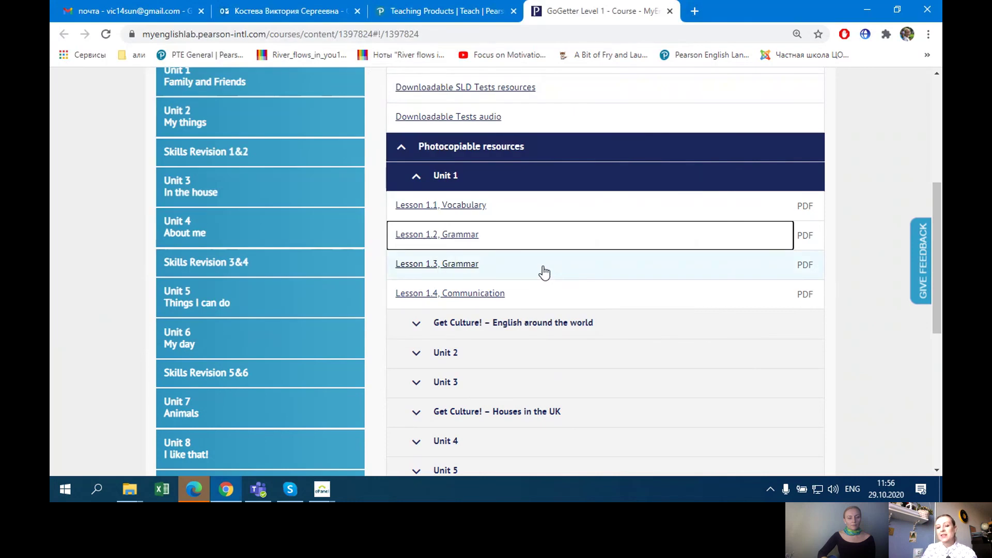
{"action": "left_click", "coordinate": [447, 182]}
Step: Collapse the Photocopiable resources and Tests package sections
{"action": "left_click", "coordinate": [503, 154]}
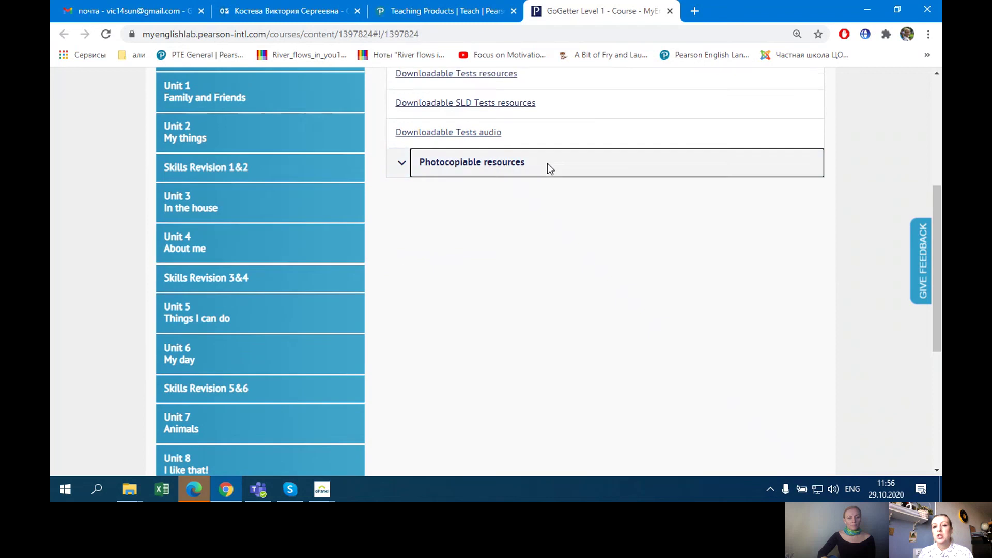
{"action": "scroll", "coordinate": [516, 206], "scroll_direction": "up", "scroll_amount": 3}
{"action": "left_click", "coordinate": [486, 233]}
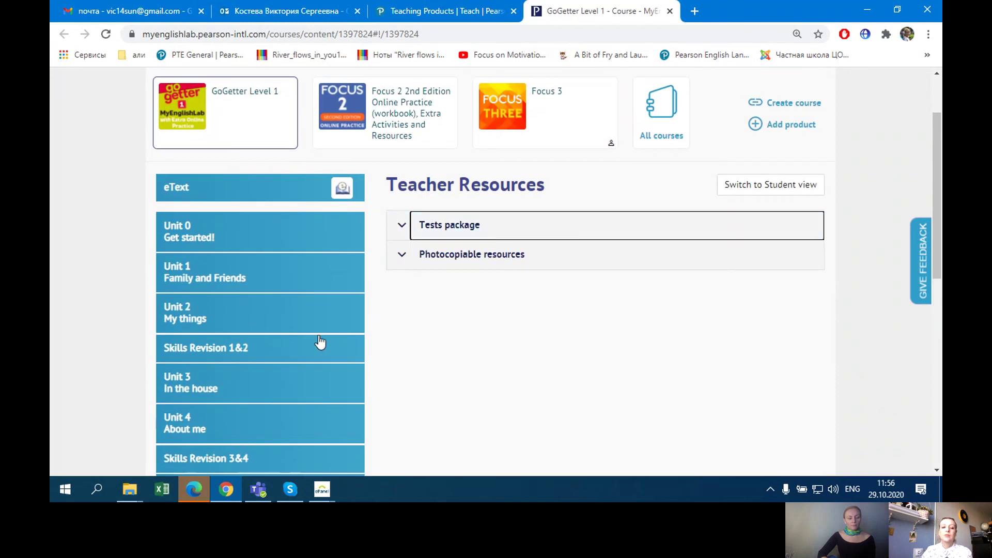
{"action": "scroll", "coordinate": [321, 346], "scroll_direction": "down", "scroll_amount": 3}
{"action": "scroll", "coordinate": [319, 343], "scroll_direction": "down", "scroll_amount": 3}
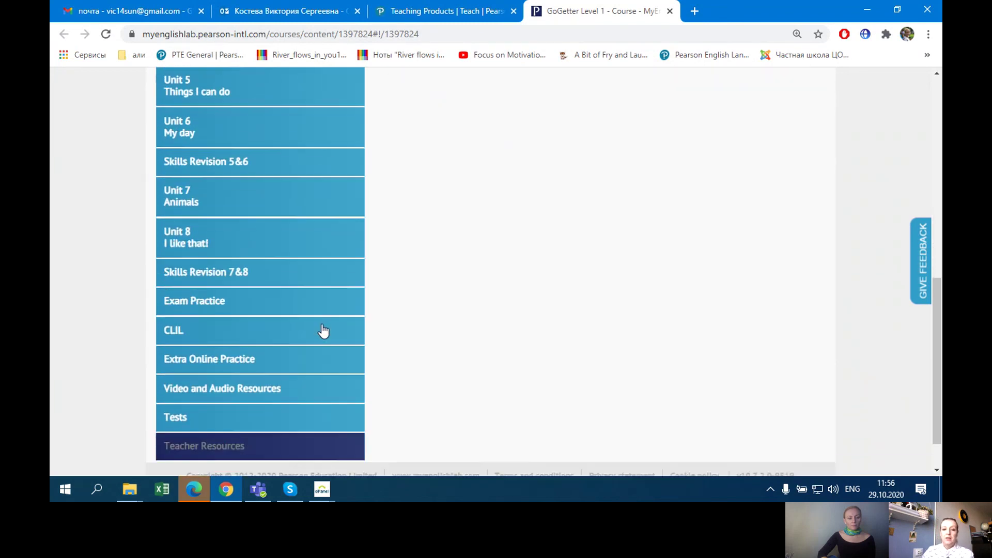
{"action": "scroll", "coordinate": [527, 281], "scroll_direction": "up", "scroll_amount": 10}
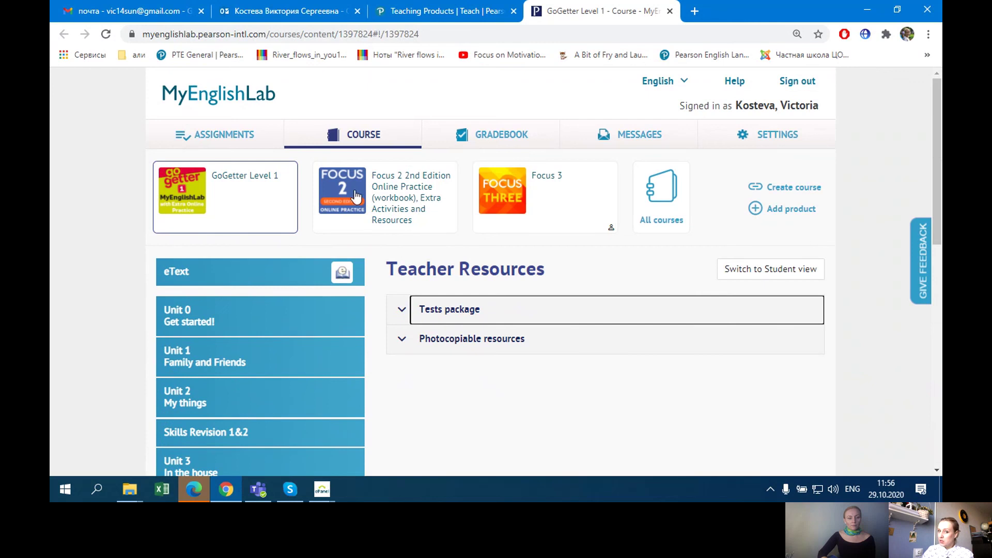
{"action": "scroll", "coordinate": [293, 331], "scroll_direction": "down", "scroll_amount": 3}
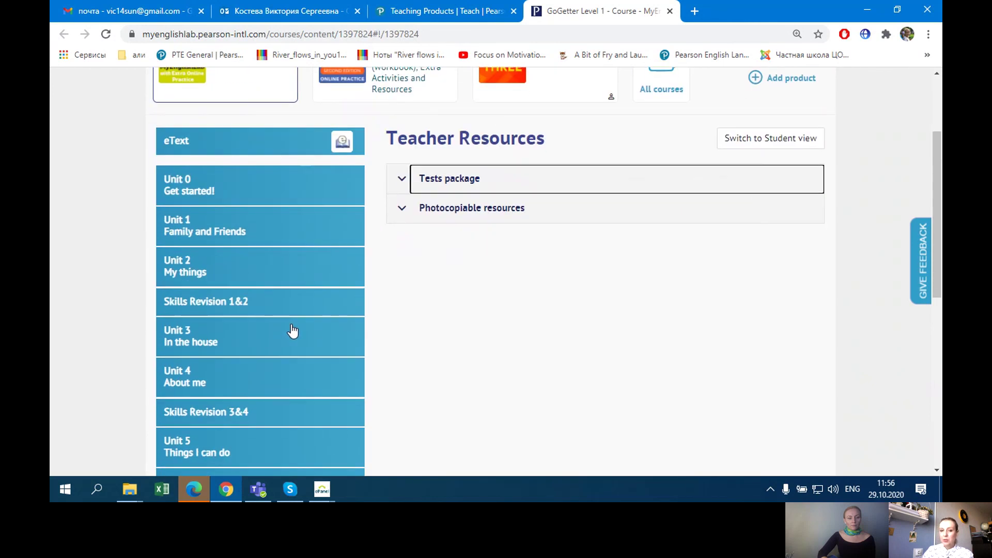
Step: Open the Unit 1 Family and Friends lessons from the sidebar
{"action": "left_click", "coordinate": [230, 236]}
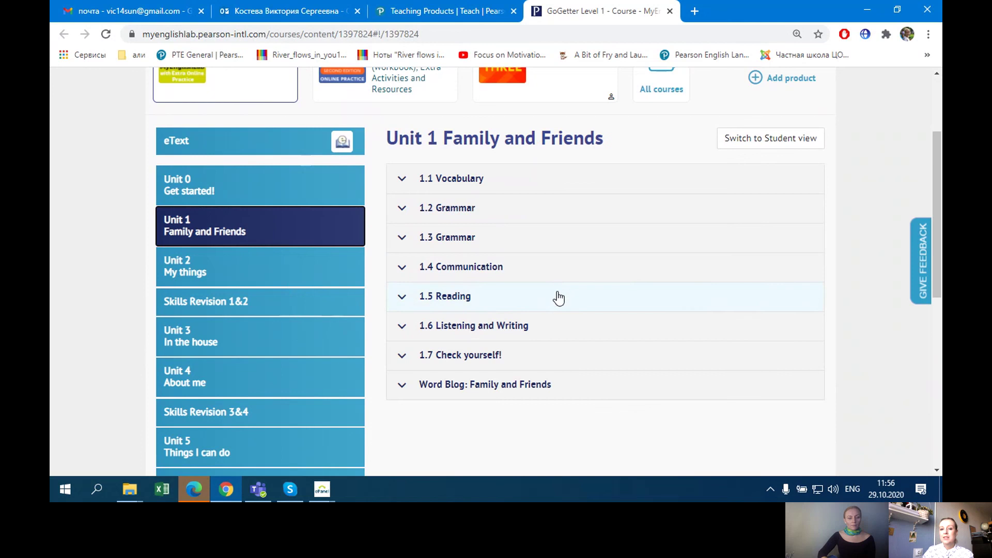
{"action": "scroll", "coordinate": [555, 296], "scroll_direction": "up", "scroll_amount": 3}
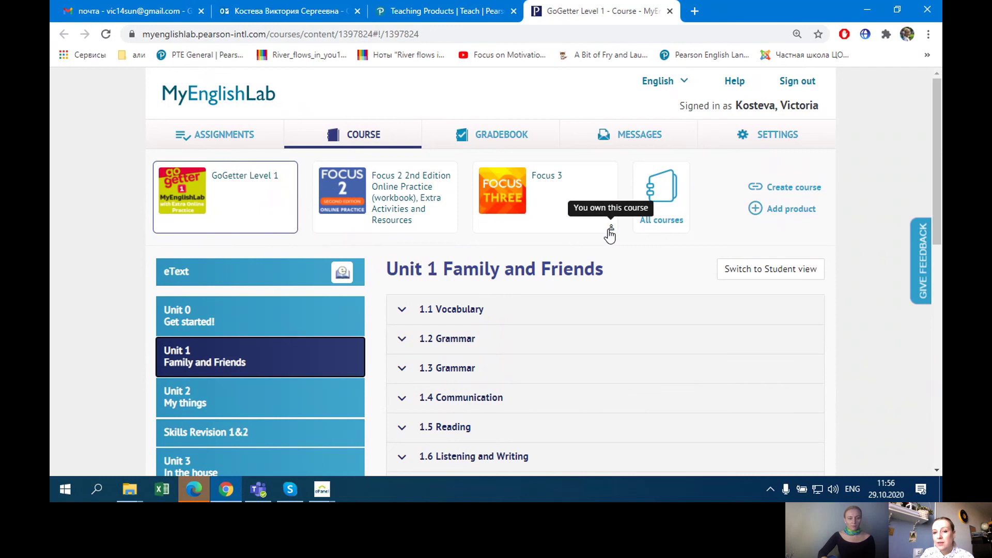
{"action": "scroll", "coordinate": [372, 285], "scroll_direction": "down", "scroll_amount": 8}
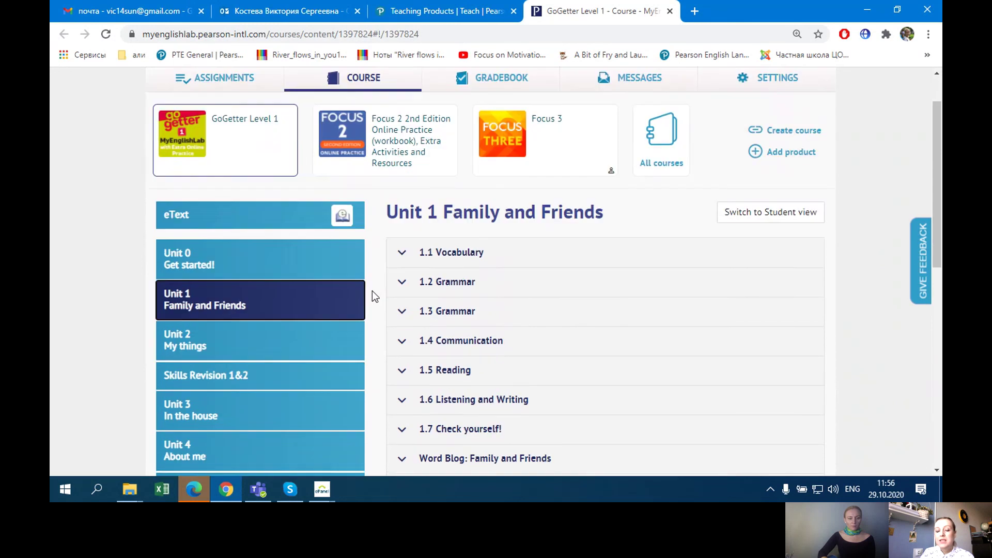
{"action": "scroll", "coordinate": [249, 321], "scroll_direction": "down", "scroll_amount": 3}
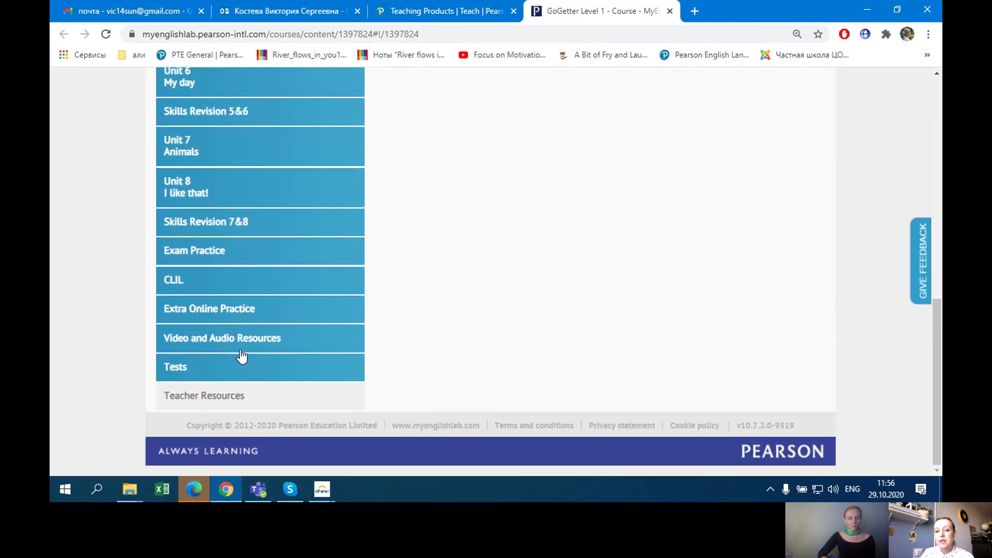
{"action": "scroll", "coordinate": [242, 326], "scroll_direction": "up", "scroll_amount": 4}
{"action": "scroll", "coordinate": [242, 324], "scroll_direction": "up", "scroll_amount": 3}
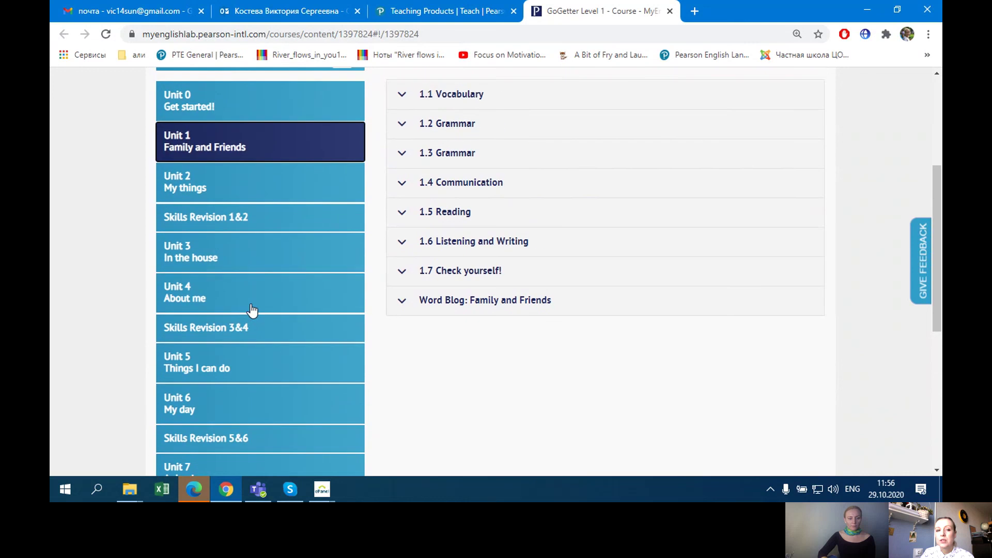
Step: Expand 1.2 Grammar and 1.1 Vocabulary, previewing and closing Vocabulary Exercise 1
{"action": "left_click", "coordinate": [401, 126]}
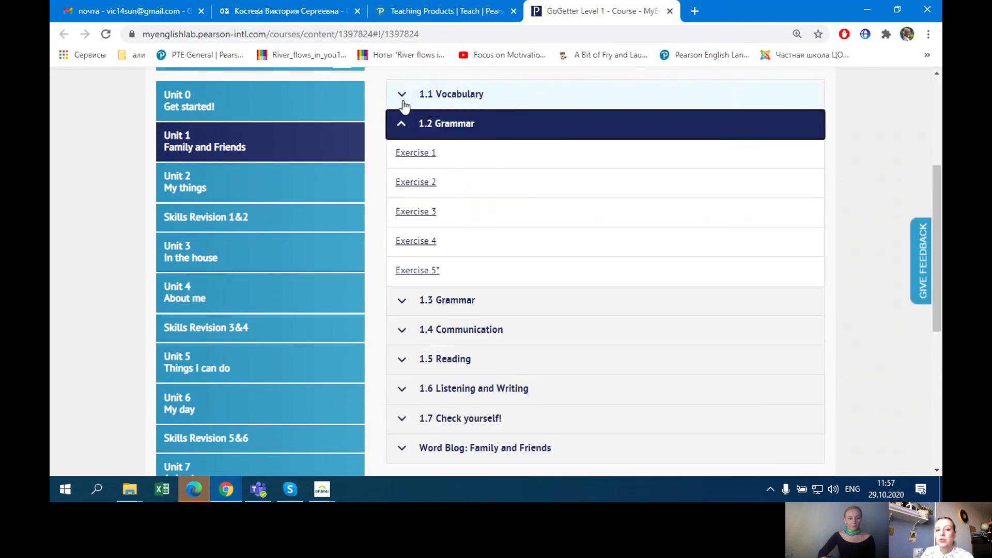
{"action": "left_click", "coordinate": [402, 97]}
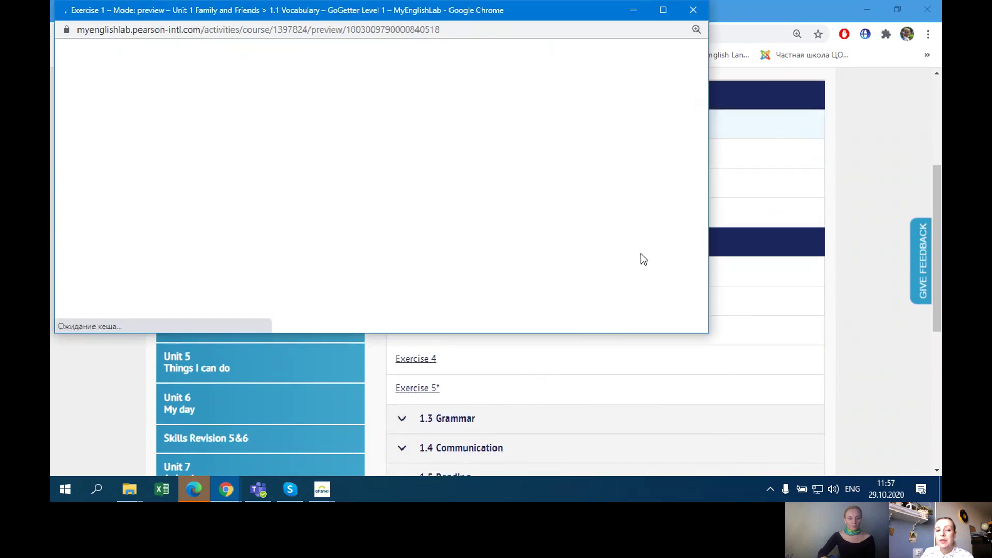
{"action": "scroll", "coordinate": [577, 252], "scroll_direction": "down", "scroll_amount": 10}
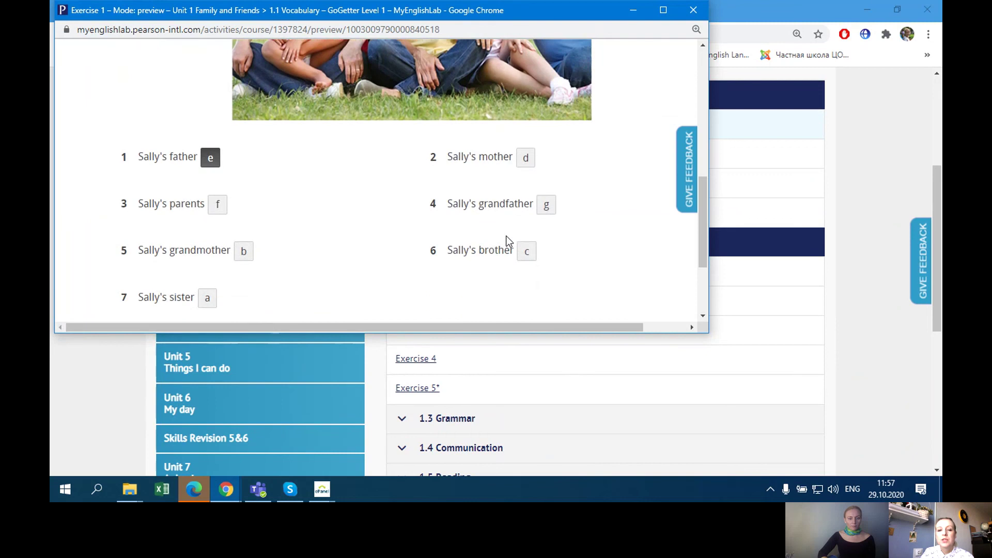
{"action": "left_click", "coordinate": [694, 12]}
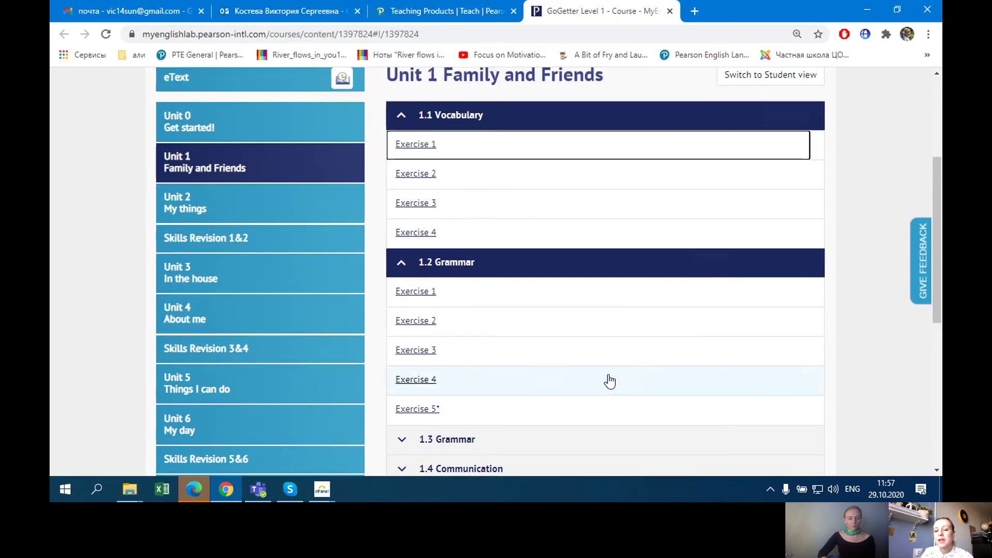
{"action": "scroll", "coordinate": [609, 376], "scroll_direction": "up", "scroll_amount": 4}
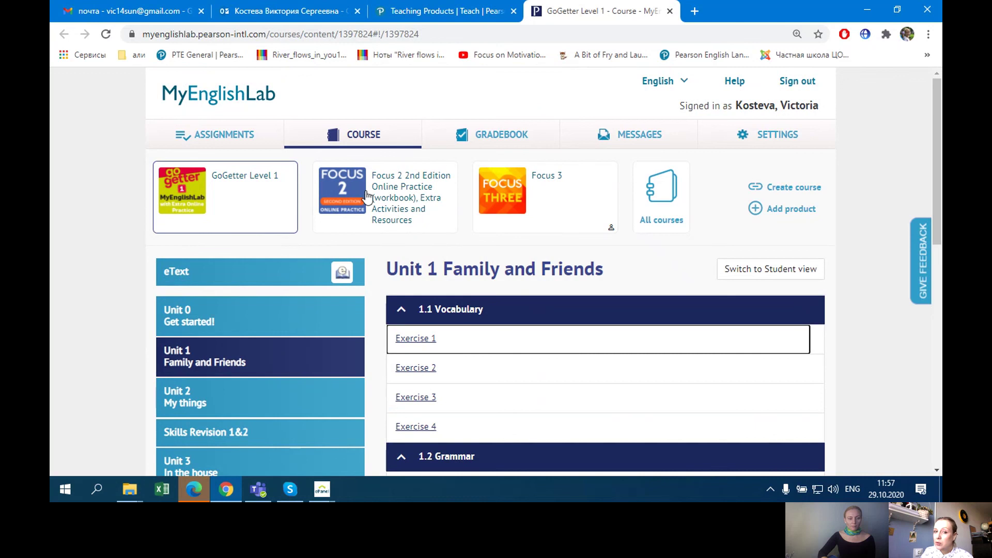
Step: Switch to the Focus 3 course and show the Unit 1 Looks sections
{"action": "left_click", "coordinate": [572, 195]}
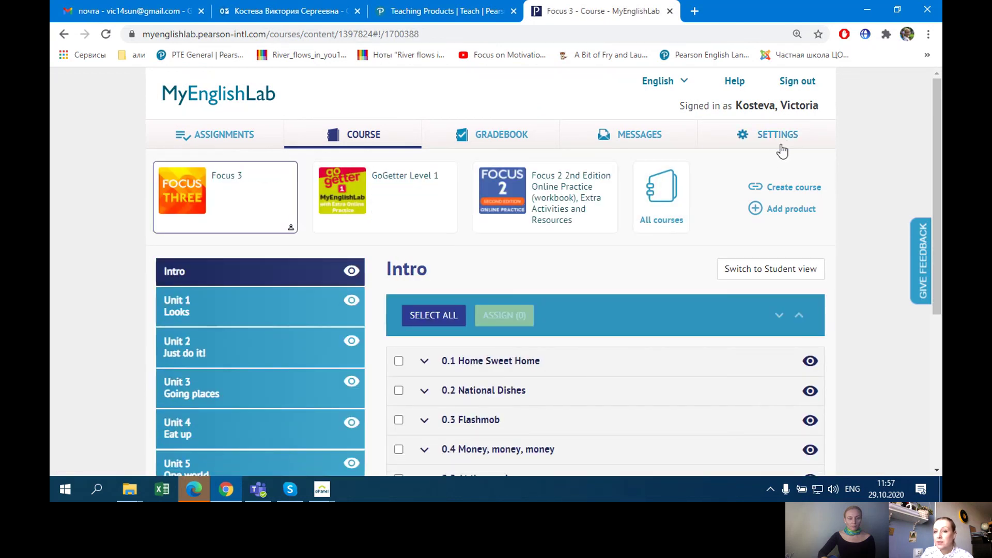
{"action": "mouse_move", "coordinate": [290, 229]}
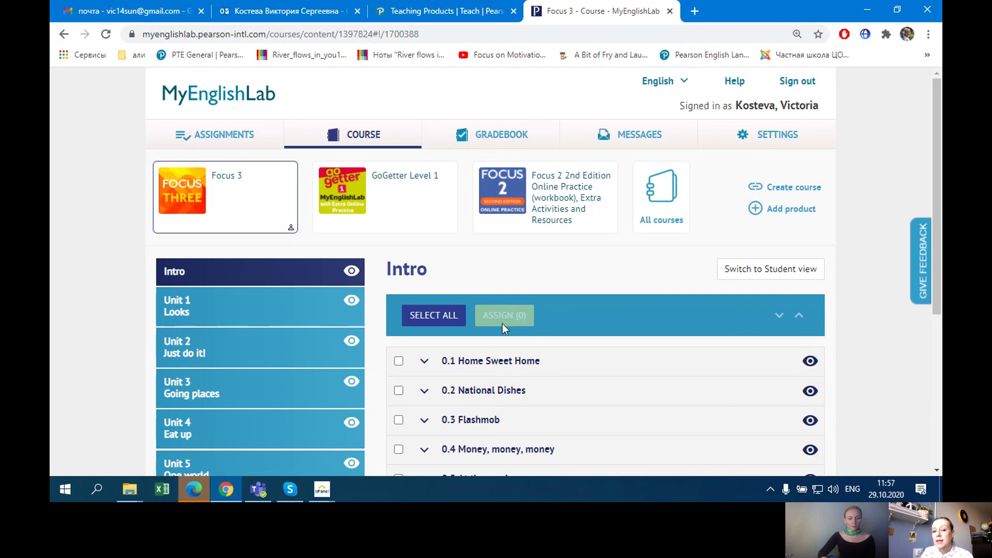
{"action": "scroll", "coordinate": [504, 323], "scroll_direction": "down", "scroll_amount": 3}
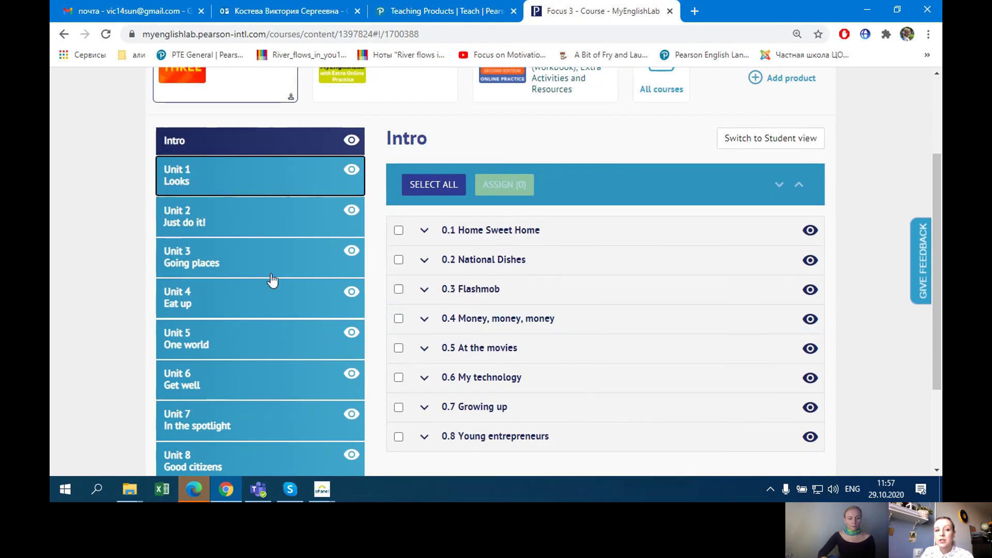
{"action": "left_click", "coordinate": [219, 176]}
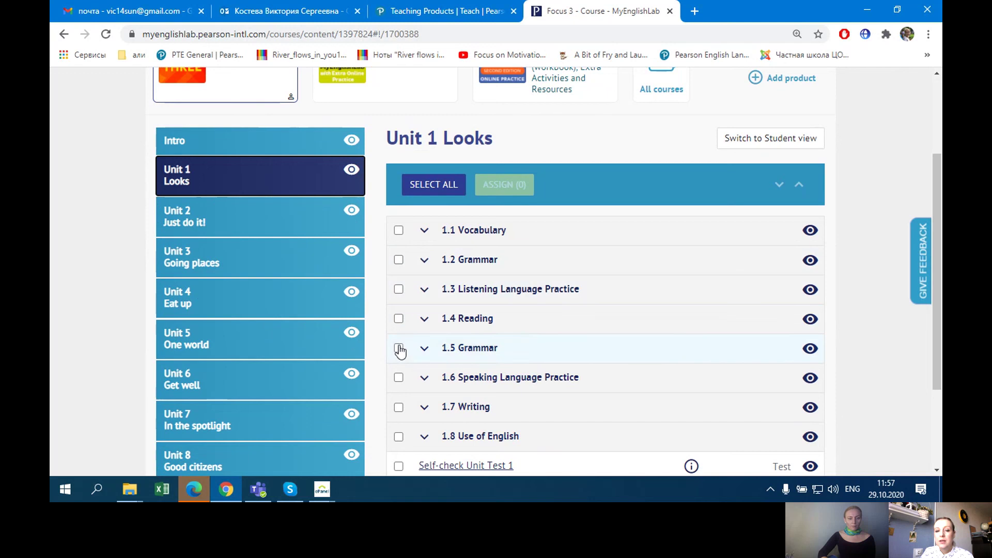
Step: Select all six 1.6 Speaking Language Practice exercises and start assigning them
{"action": "left_click", "coordinate": [395, 385]}
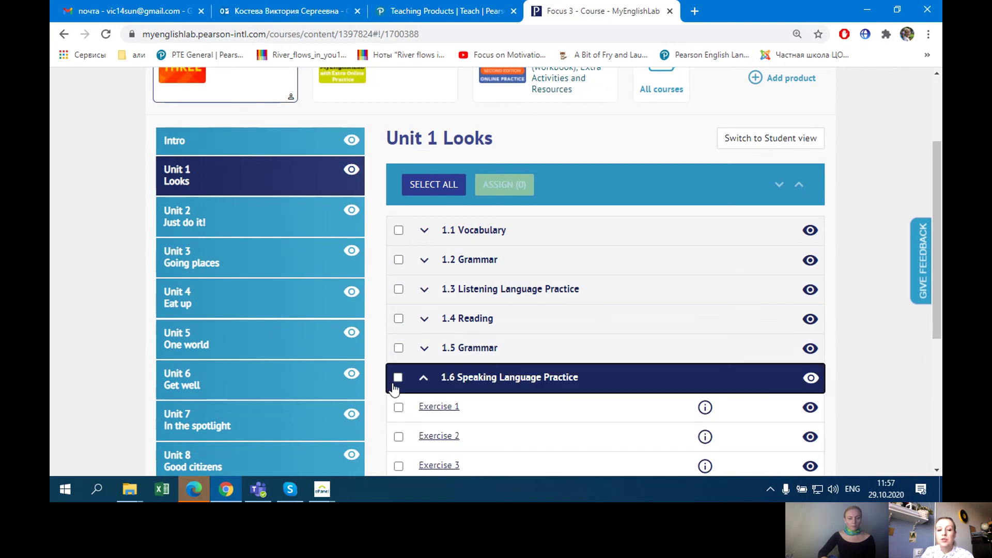
{"action": "left_click", "coordinate": [395, 386]}
{"action": "left_click", "coordinate": [396, 382]}
{"action": "scroll", "coordinate": [612, 335], "scroll_direction": "down", "scroll_amount": 1}
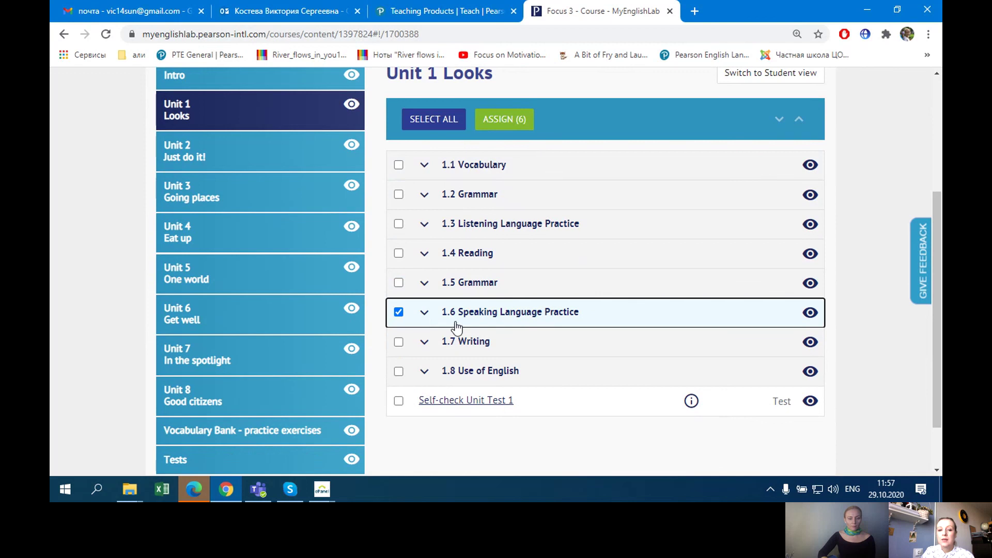
{"action": "left_click", "coordinate": [425, 314]}
{"action": "scroll", "coordinate": [524, 428], "scroll_direction": "down", "scroll_amount": 2}
{"action": "scroll", "coordinate": [534, 445], "scroll_direction": "up", "scroll_amount": 2}
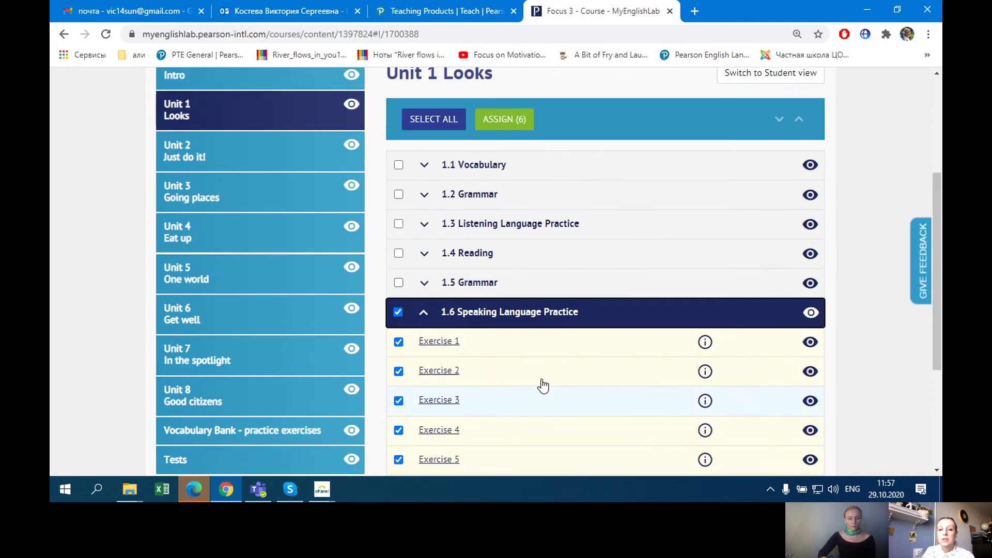
{"action": "left_click", "coordinate": [527, 124]}
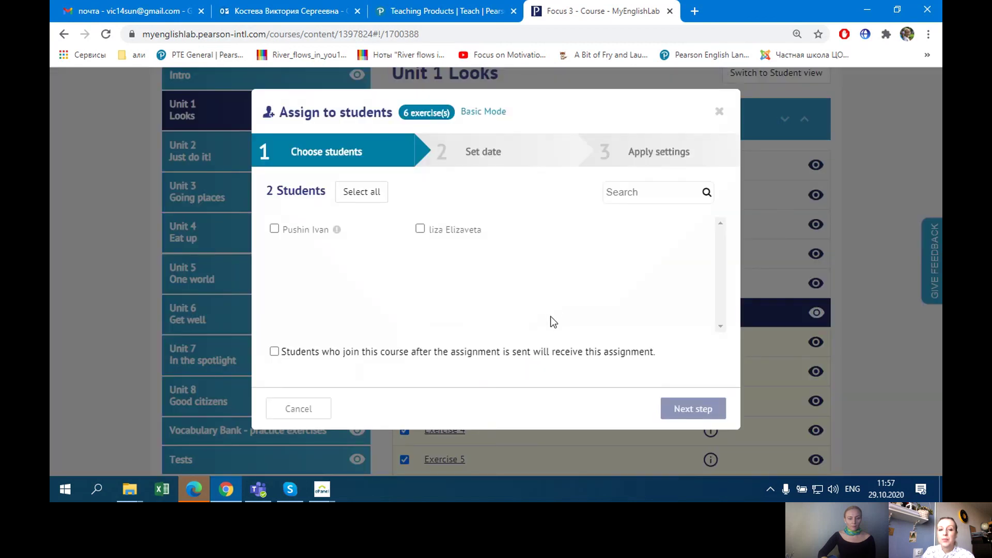
Step: Leave just one of the two students selected and advance to the Set date step
{"action": "mouse_move", "coordinate": [337, 230]}
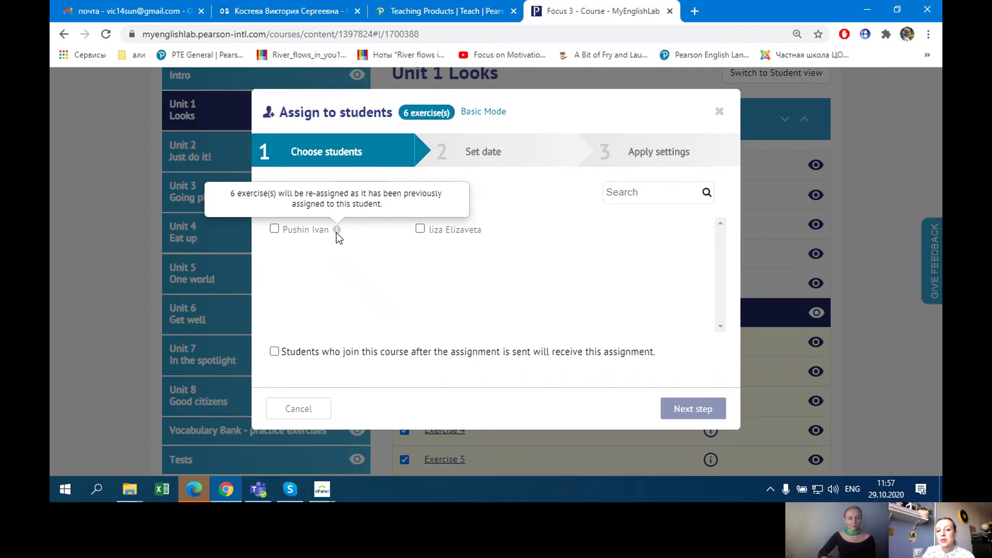
{"action": "left_click", "coordinate": [420, 229]}
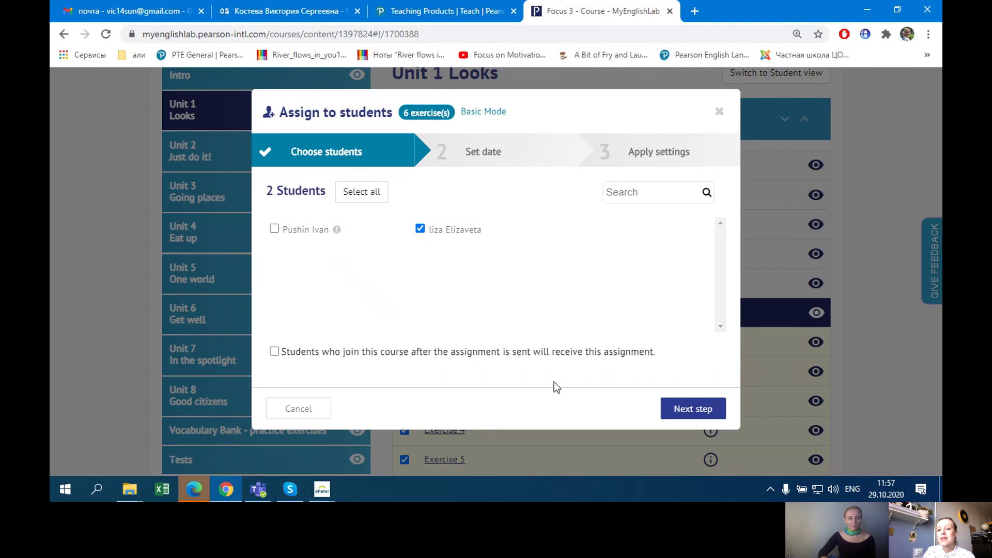
{"action": "left_click", "coordinate": [357, 198]}
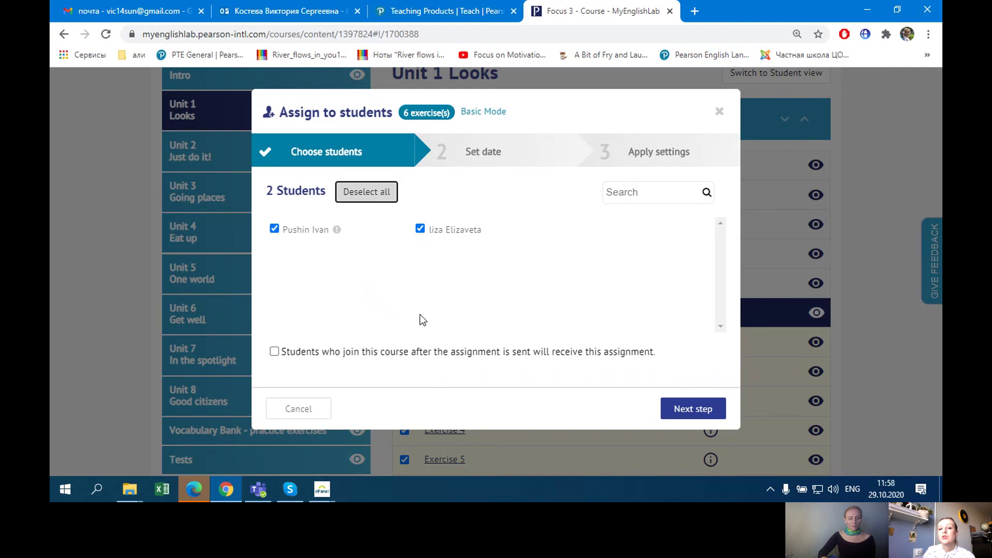
{"action": "left_click", "coordinate": [275, 229]}
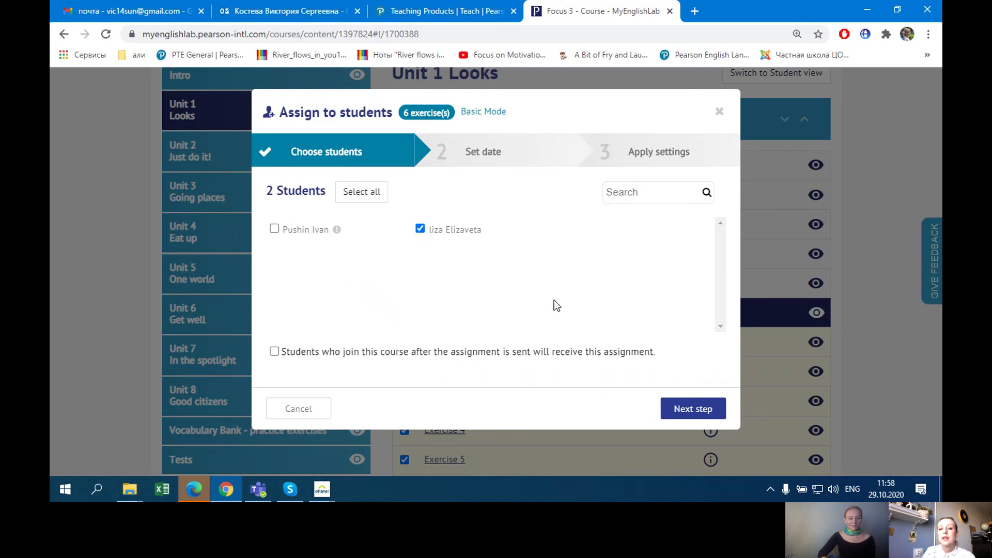
{"action": "left_click", "coordinate": [693, 408]}
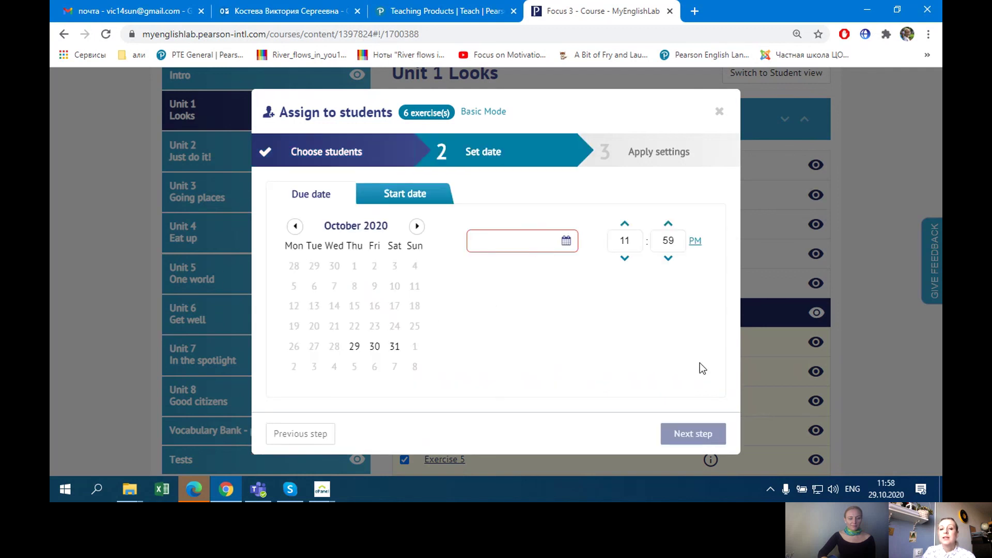
Step: Set the due date to 31 Oct 2020 at 06:59 PM and continue to the settings step
{"action": "left_click", "coordinate": [393, 350]}
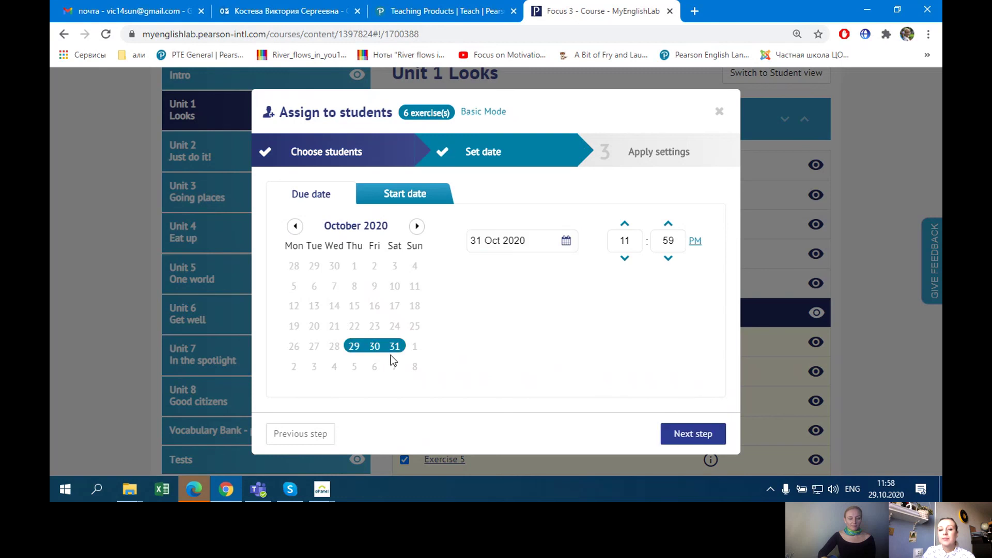
{"action": "left_click", "coordinate": [625, 259]}
{"action": "left_click", "coordinate": [625, 259]}
{"action": "left_click", "coordinate": [625, 258]}
{"action": "left_click", "coordinate": [625, 259]}
{"action": "left_click", "coordinate": [625, 259]}
{"action": "left_click", "coordinate": [681, 440]}
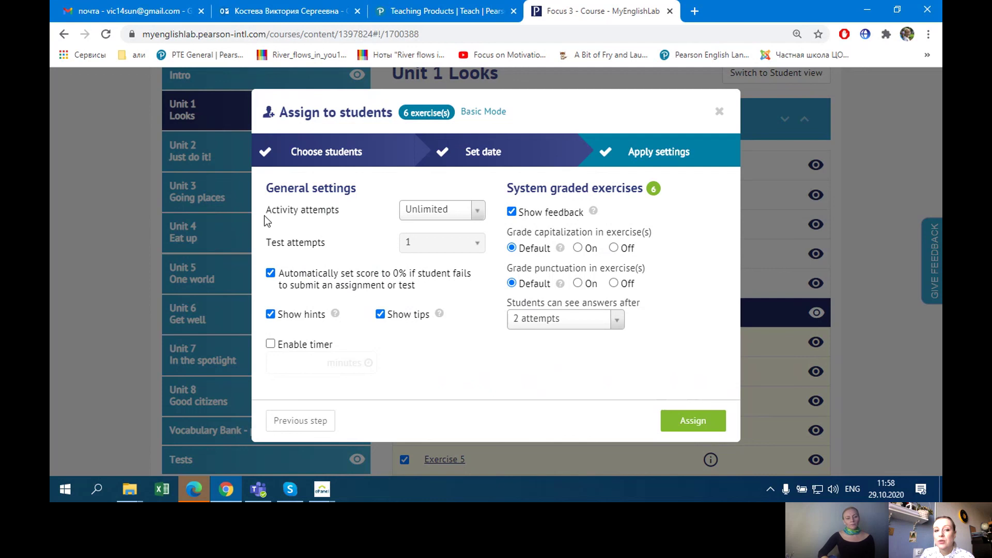
Step: Allow 3 activity attempts and keep answers shown after 2 attempts
{"action": "left_click", "coordinate": [476, 213]}
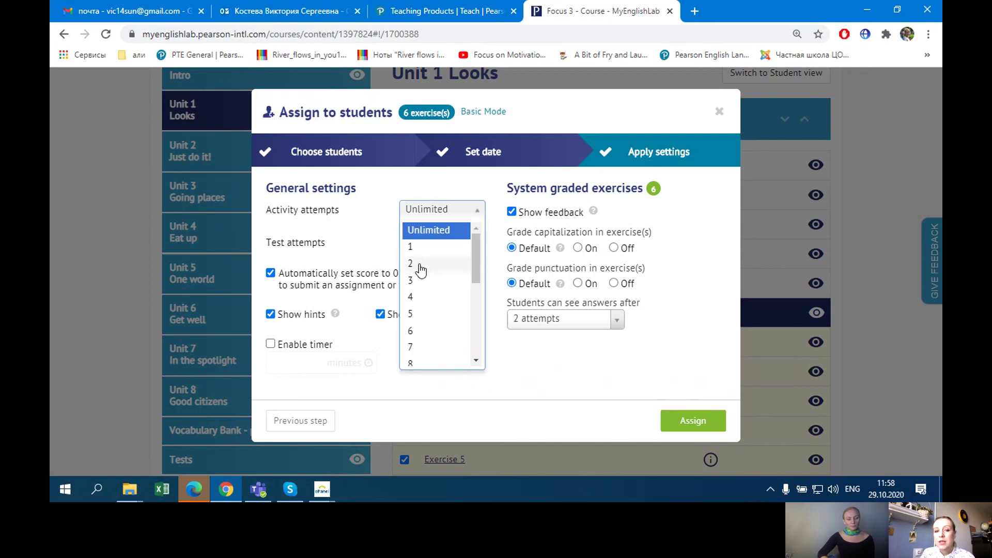
{"action": "left_click", "coordinate": [419, 283]}
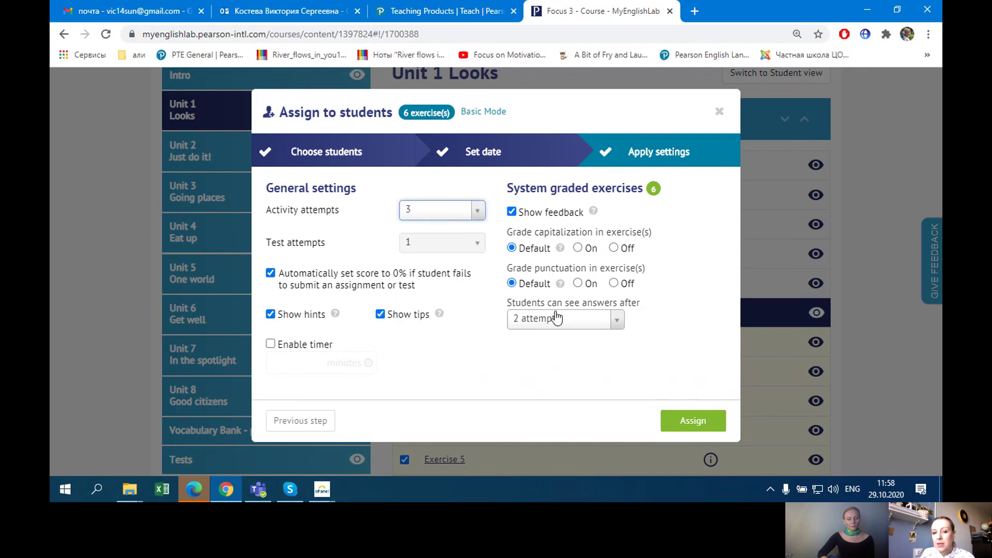
{"action": "left_click", "coordinate": [616, 323]}
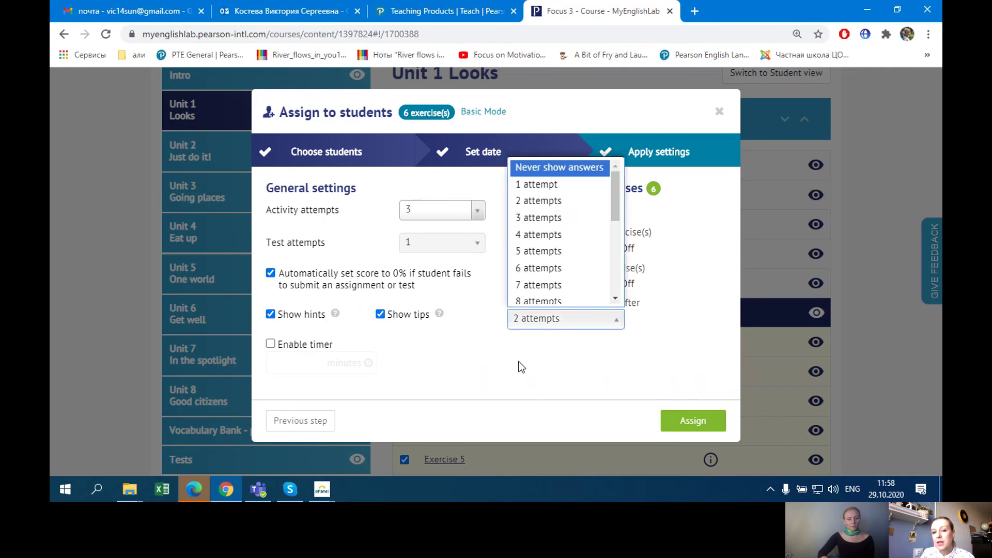
{"action": "left_click", "coordinate": [543, 321]}
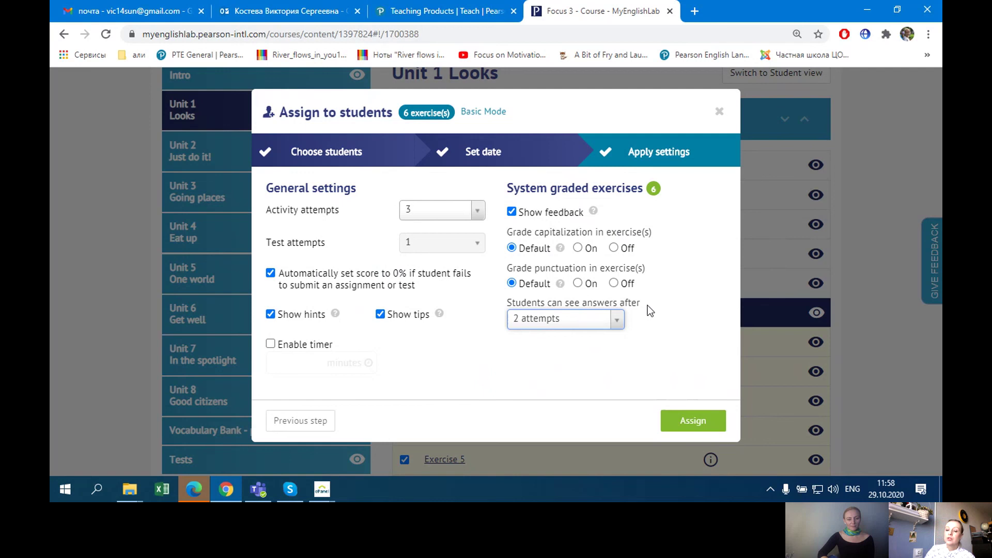
Step: Try a 90-minute time limit, switch the timer back off, and assign the exercises
{"action": "left_click", "coordinate": [271, 345]}
{"action": "left_click", "coordinate": [298, 364]}
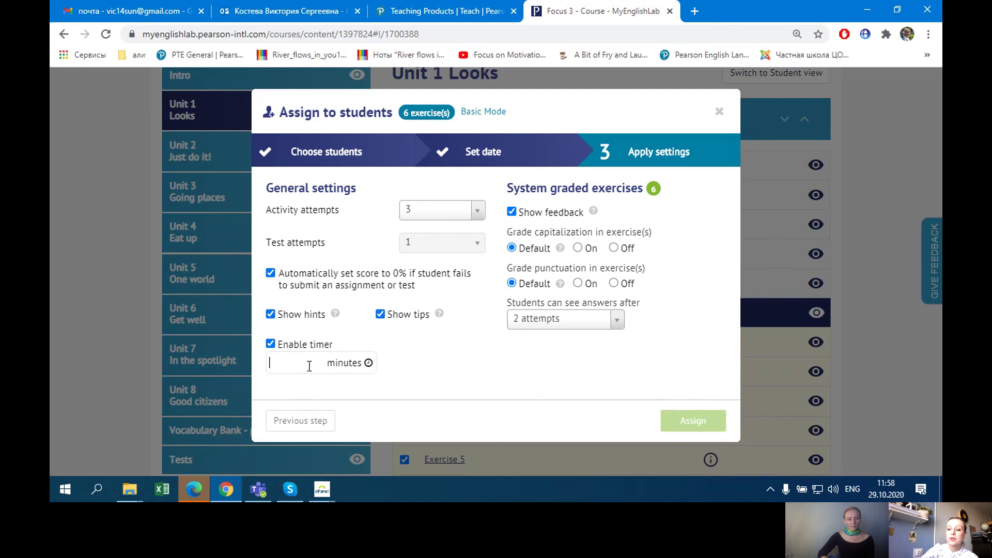
{"action": "type", "text": "90"}
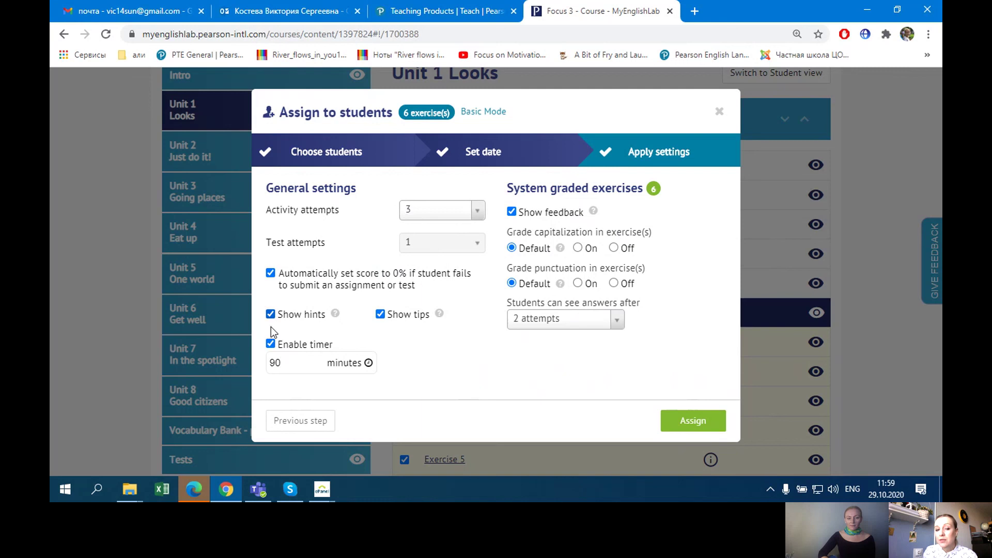
{"action": "left_click", "coordinate": [271, 344]}
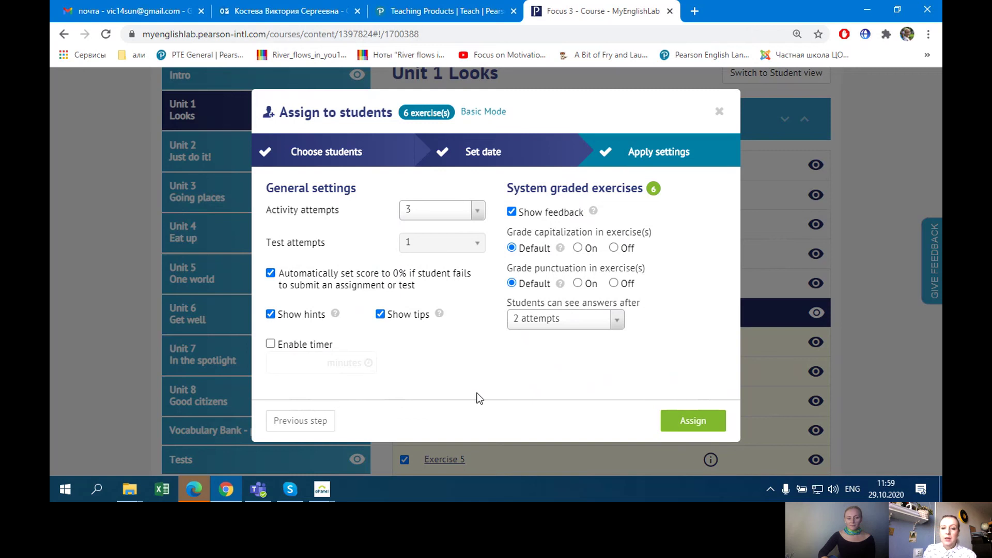
{"action": "left_click", "coordinate": [695, 423]}
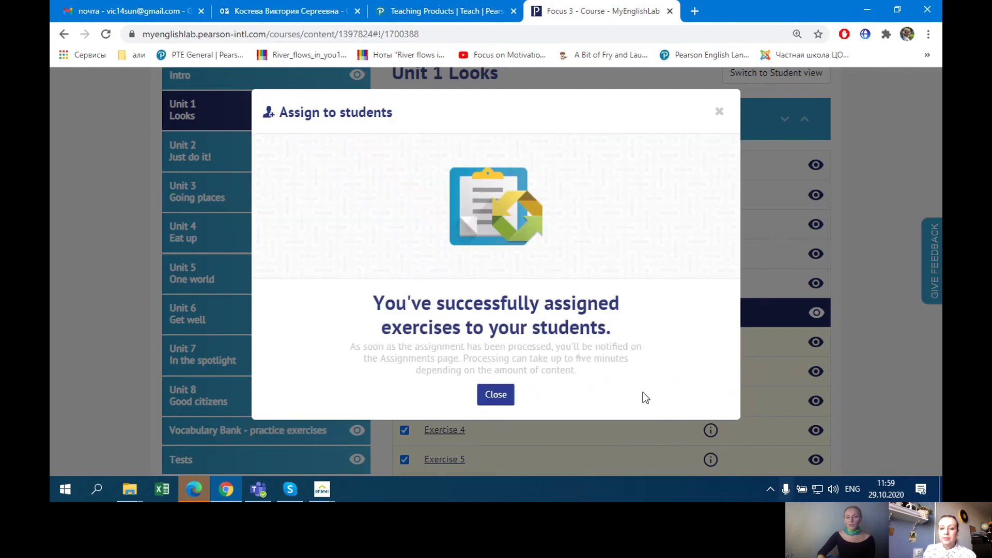
Step: Dismiss the success message and untick 1.6 Speaking Language Practice in Unit 1 Looks
{"action": "left_click", "coordinate": [496, 397]}
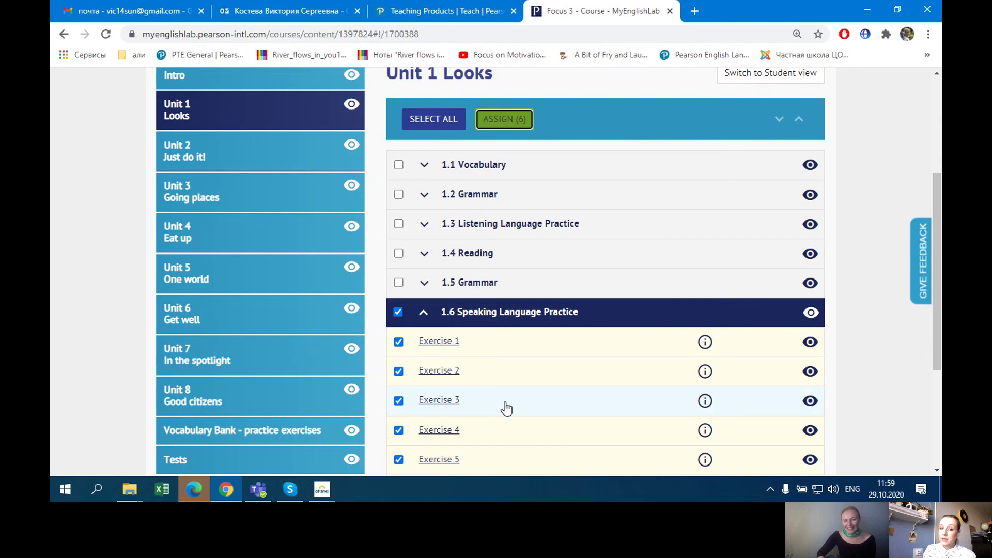
{"action": "scroll", "coordinate": [521, 394], "scroll_direction": "up", "scroll_amount": 1}
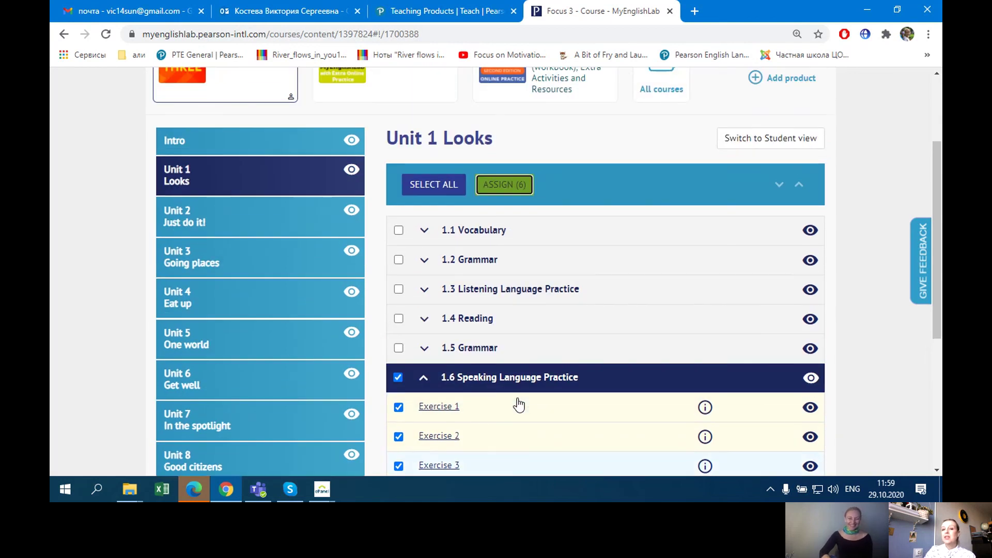
{"action": "left_click", "coordinate": [400, 379]}
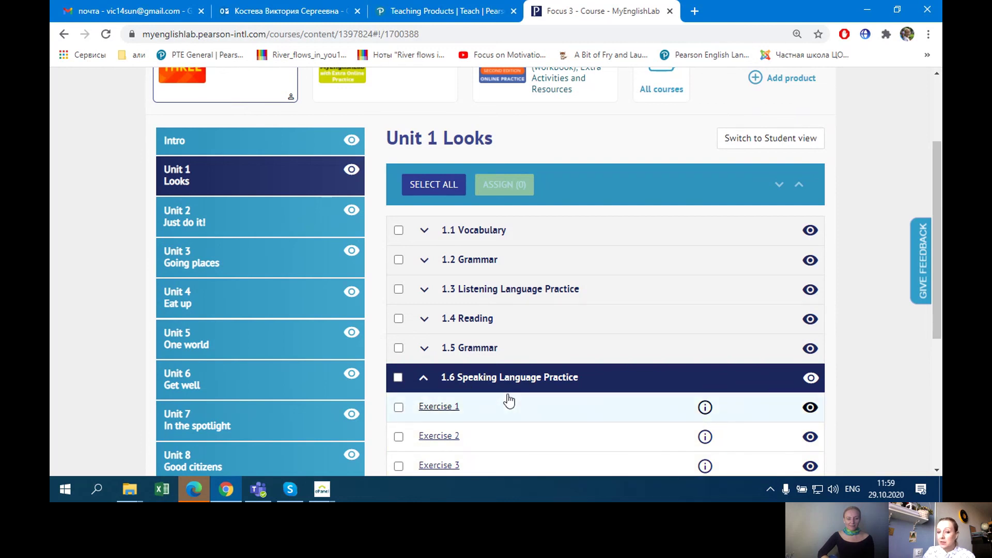
{"action": "scroll", "coordinate": [510, 400], "scroll_direction": "up", "scroll_amount": 1}
{"action": "scroll", "coordinate": [509, 399], "scroll_direction": "up", "scroll_amount": 3}
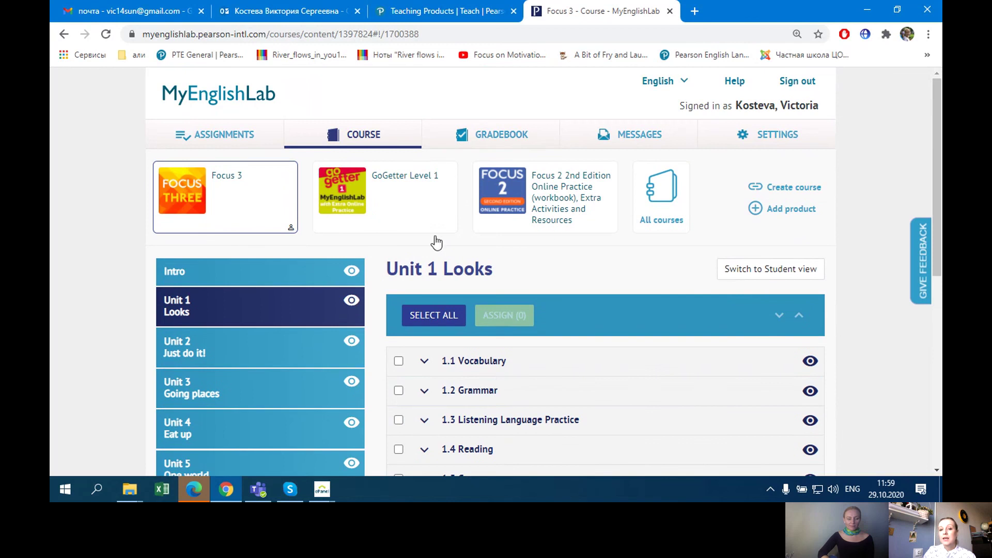
Step: Review today's sent Focus 3 assignment on Assignments & Events, highlighting its due date and author details
{"action": "left_click", "coordinate": [235, 144]}
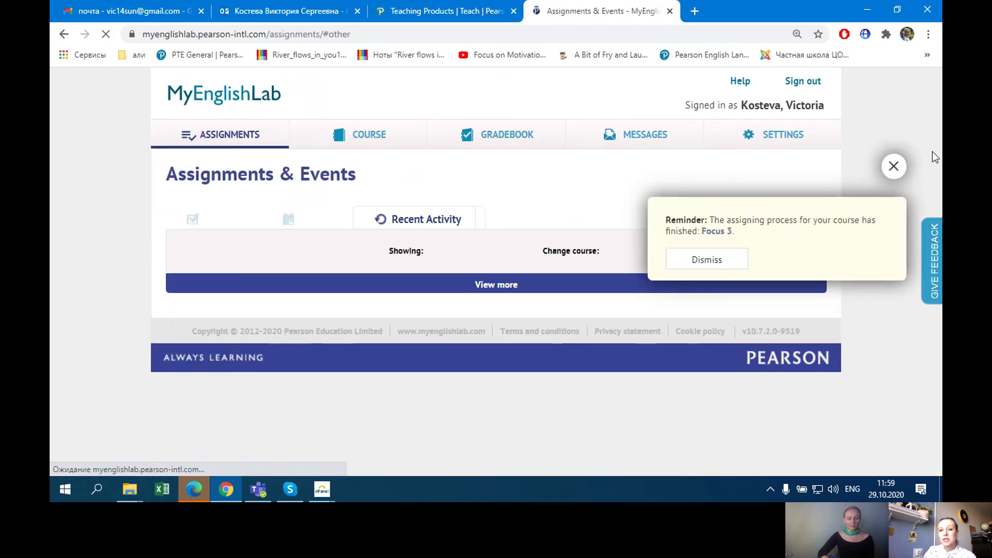
{"action": "scroll", "coordinate": [749, 233], "scroll_direction": "down", "scroll_amount": 3}
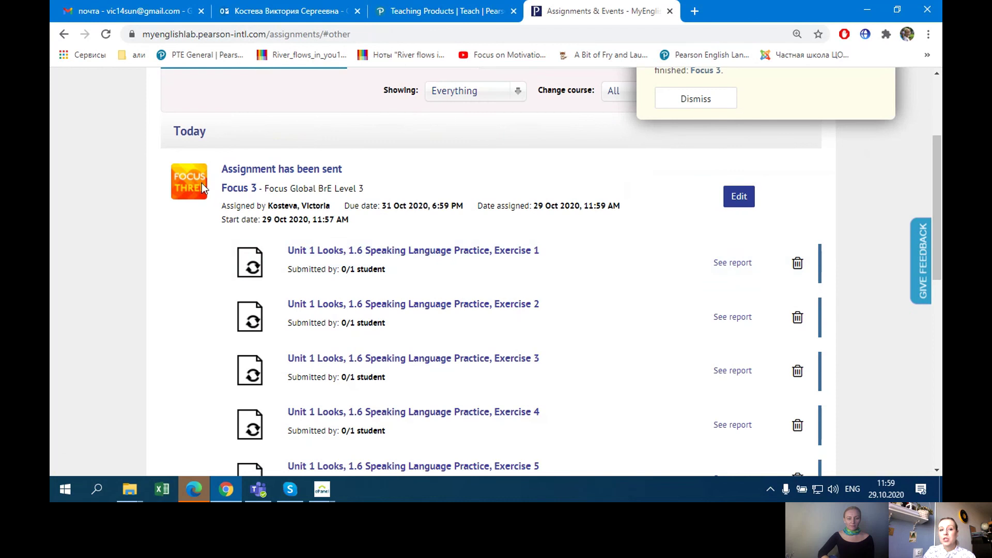
{"action": "scroll", "coordinate": [352, 248], "scroll_direction": "down", "scroll_amount": 5}
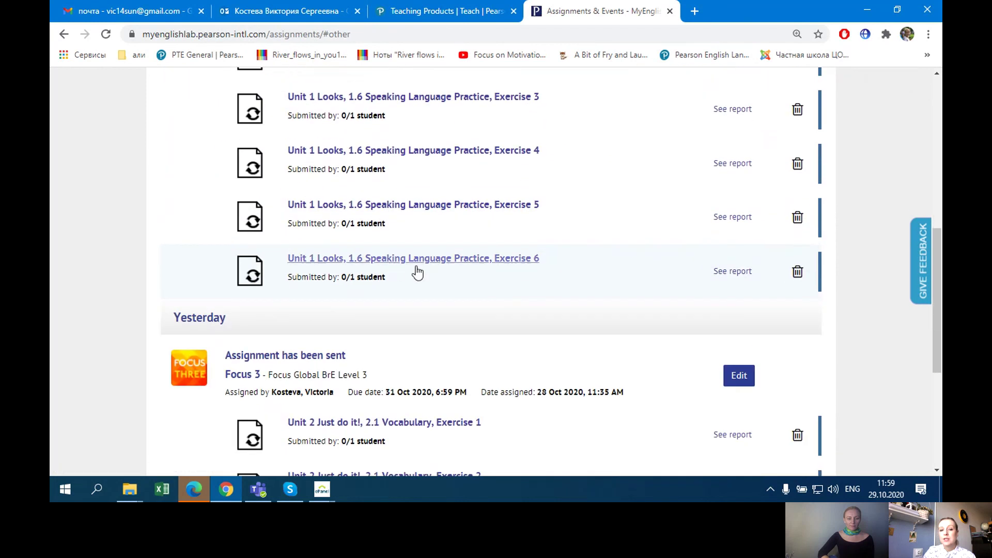
{"action": "scroll", "coordinate": [500, 273], "scroll_direction": "up", "scroll_amount": 3}
{"action": "scroll", "coordinate": [502, 273], "scroll_direction": "up", "scroll_amount": 1}
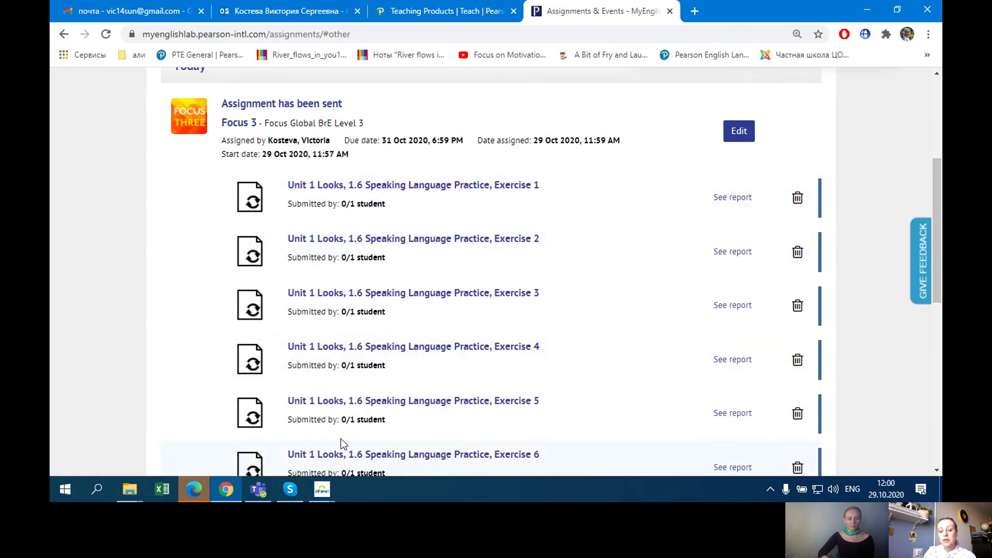
{"action": "scroll", "coordinate": [344, 444], "scroll_direction": "down", "scroll_amount": 1}
{"action": "scroll", "coordinate": [357, 378], "scroll_direction": "up", "scroll_amount": 1}
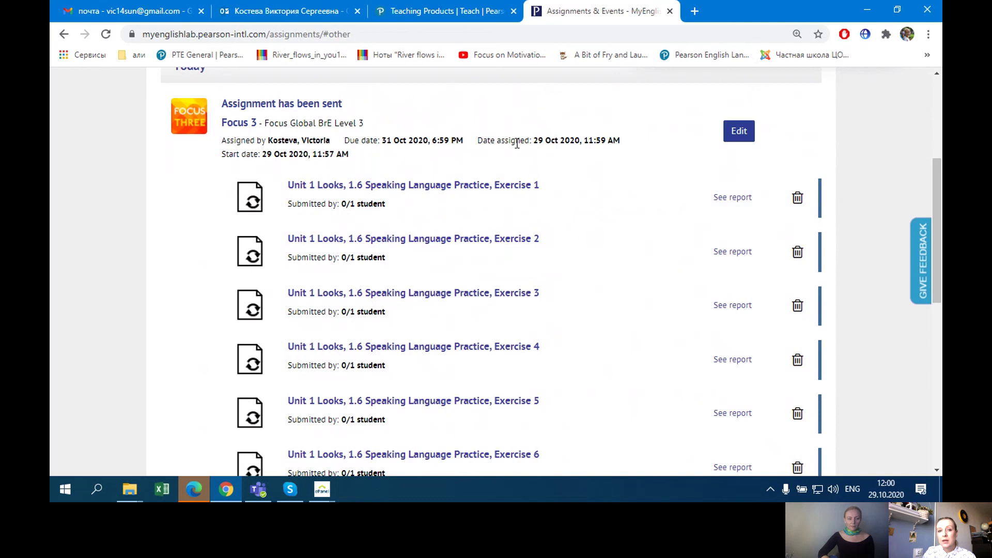
{"action": "left_click_drag", "start_coordinate": [381, 142], "coordinate": [453, 140]}
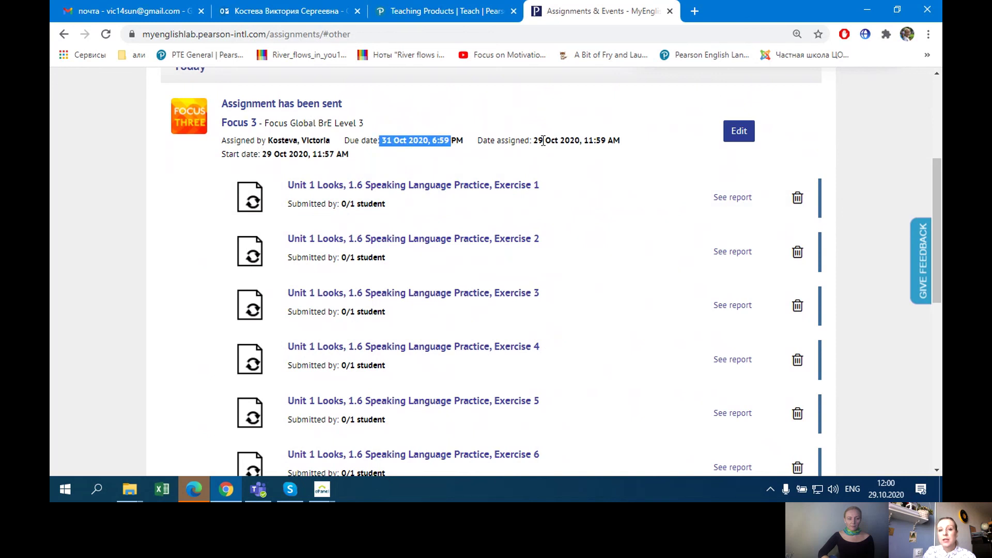
{"action": "left_click_drag", "start_coordinate": [526, 140], "coordinate": [625, 135]}
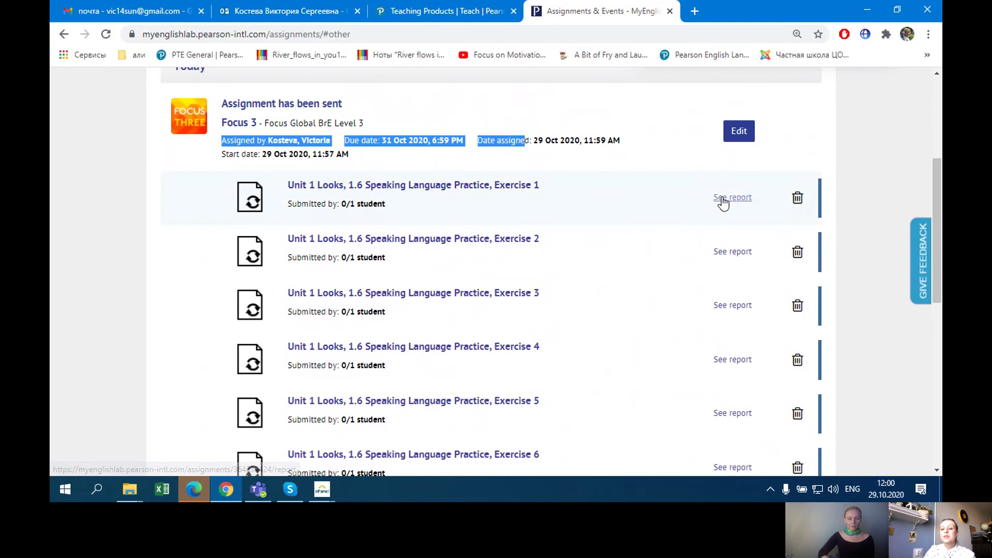
Step: Load more past assignments three times further down the list
{"action": "scroll", "coordinate": [634, 248], "scroll_direction": "down", "scroll_amount": 4}
{"action": "scroll", "coordinate": [635, 248], "scroll_direction": "down", "scroll_amount": 4}
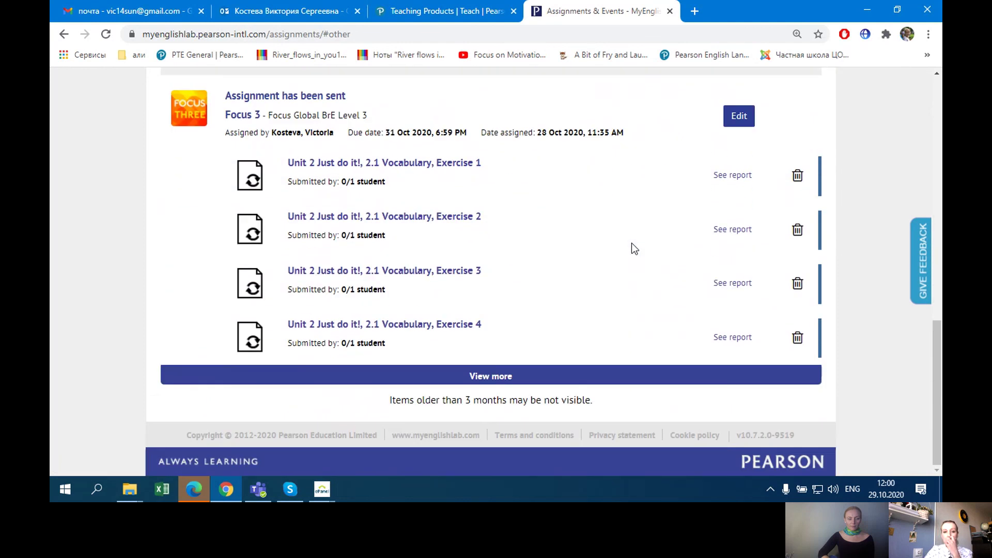
{"action": "left_click", "coordinate": [548, 374]}
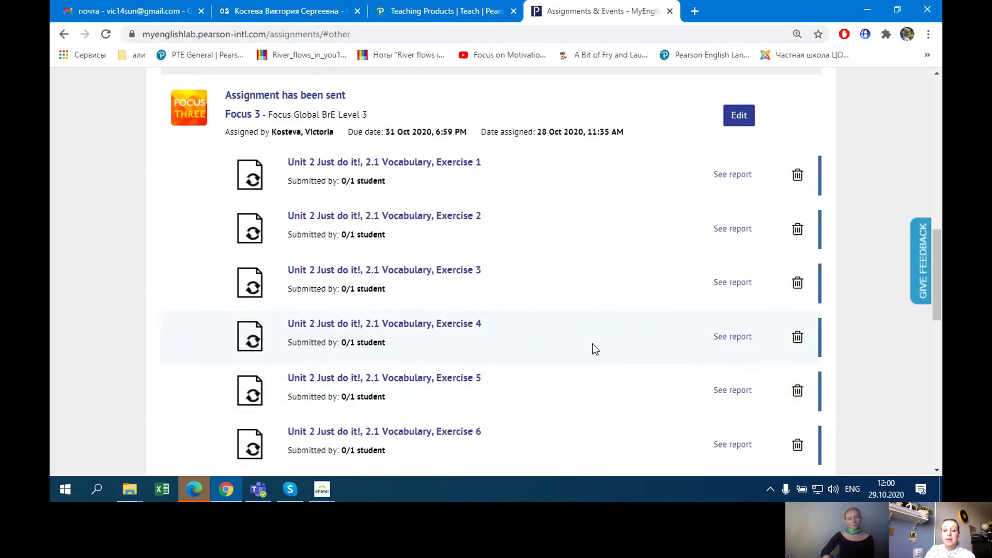
{"action": "scroll", "coordinate": [592, 343], "scroll_direction": "down", "scroll_amount": 12}
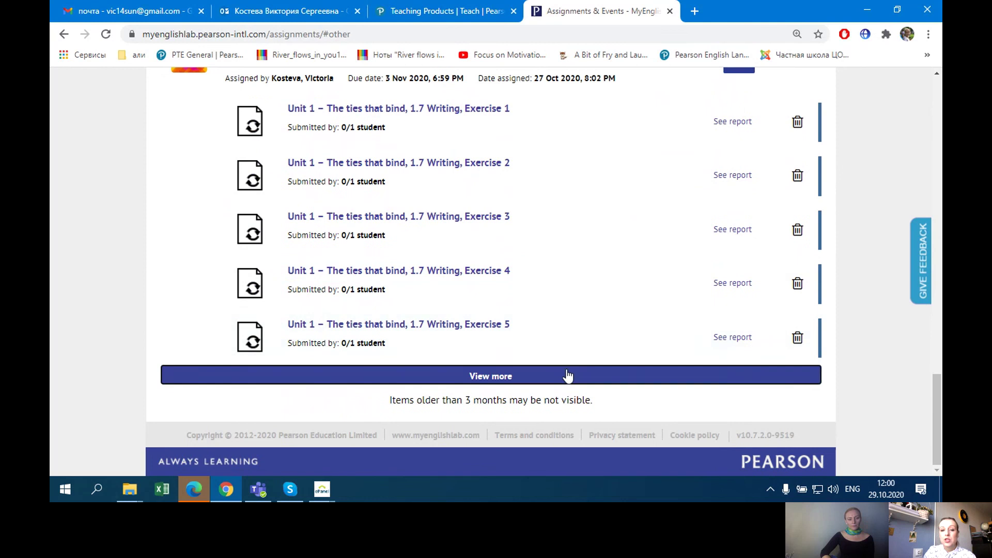
{"action": "left_click", "coordinate": [568, 376]}
{"action": "scroll", "coordinate": [612, 315], "scroll_direction": "down", "scroll_amount": 10}
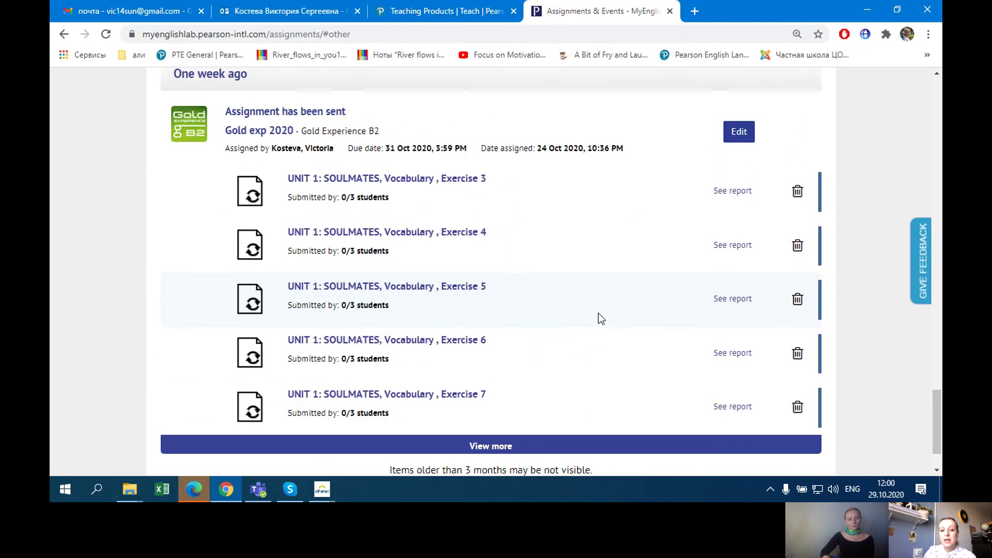
{"action": "scroll", "coordinate": [598, 312], "scroll_direction": "down", "scroll_amount": 1}
{"action": "left_click", "coordinate": [550, 379]}
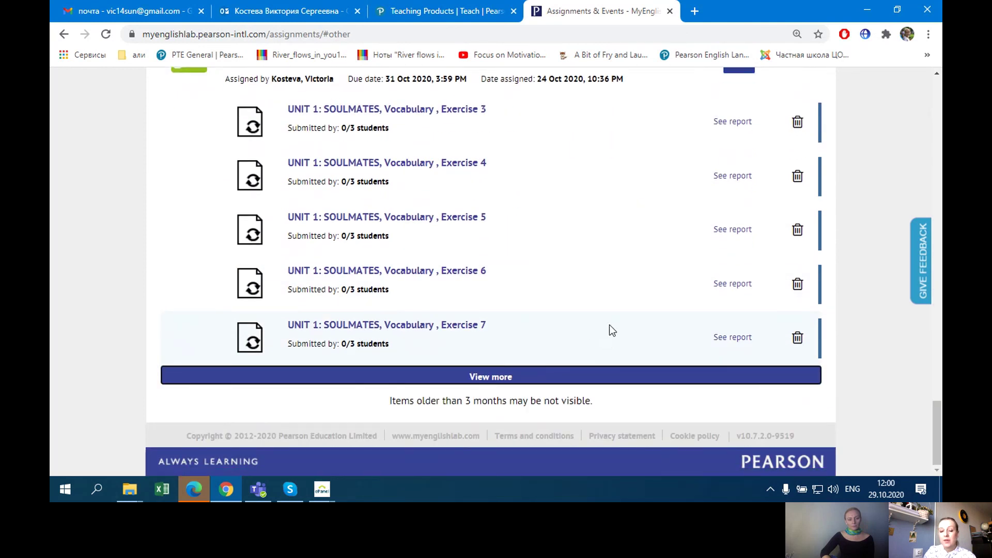
{"action": "scroll", "coordinate": [610, 323], "scroll_direction": "down", "scroll_amount": 12}
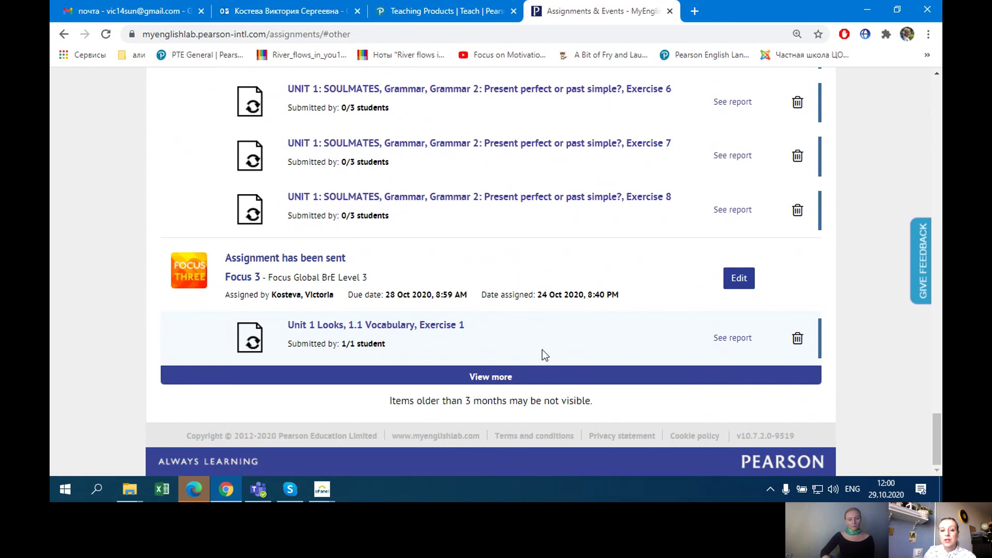
Step: Open the Unit 1 Looks 1.1 Vocabulary Exercise 1 student report, all seven answers correct at 100%
{"action": "left_click", "coordinate": [738, 341]}
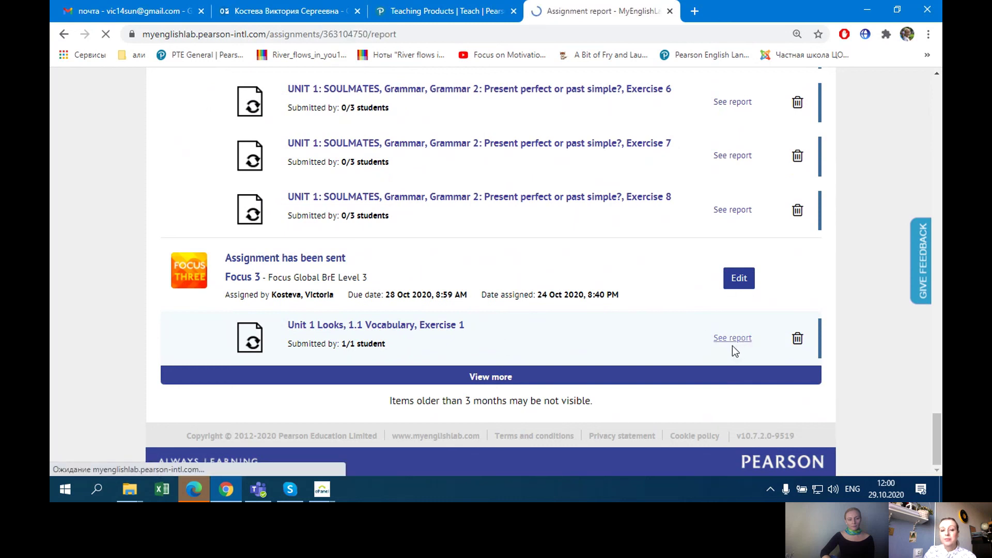
{"action": "left_click", "coordinate": [882, 166]}
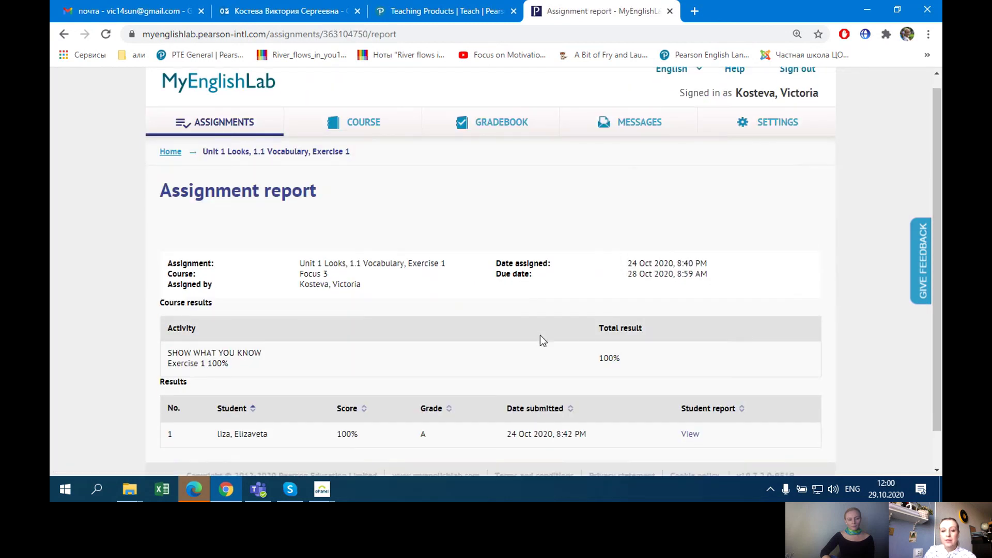
{"action": "scroll", "coordinate": [610, 340], "scroll_direction": "down", "scroll_amount": 2}
{"action": "left_click", "coordinate": [690, 395]}
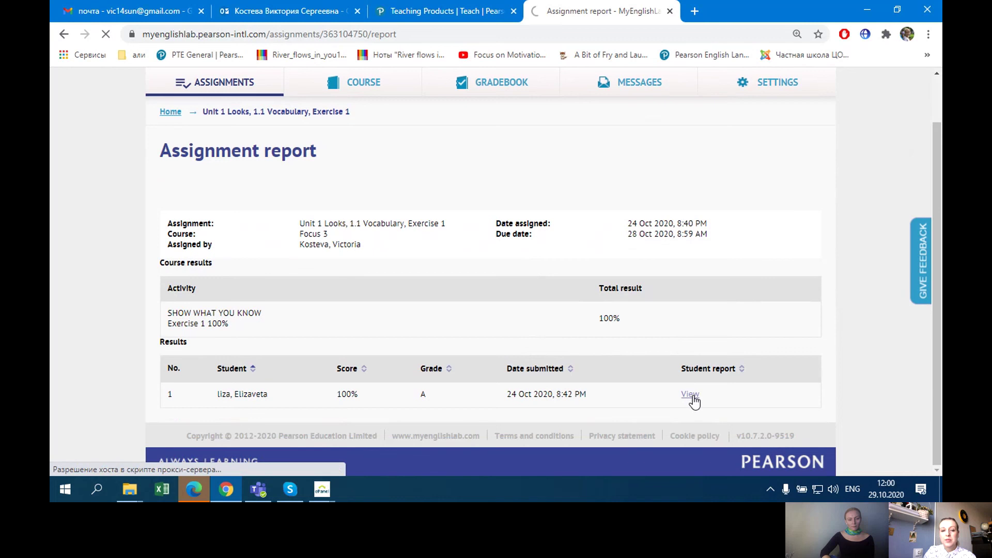
{"action": "scroll", "coordinate": [600, 288], "scroll_direction": "down", "scroll_amount": 7}
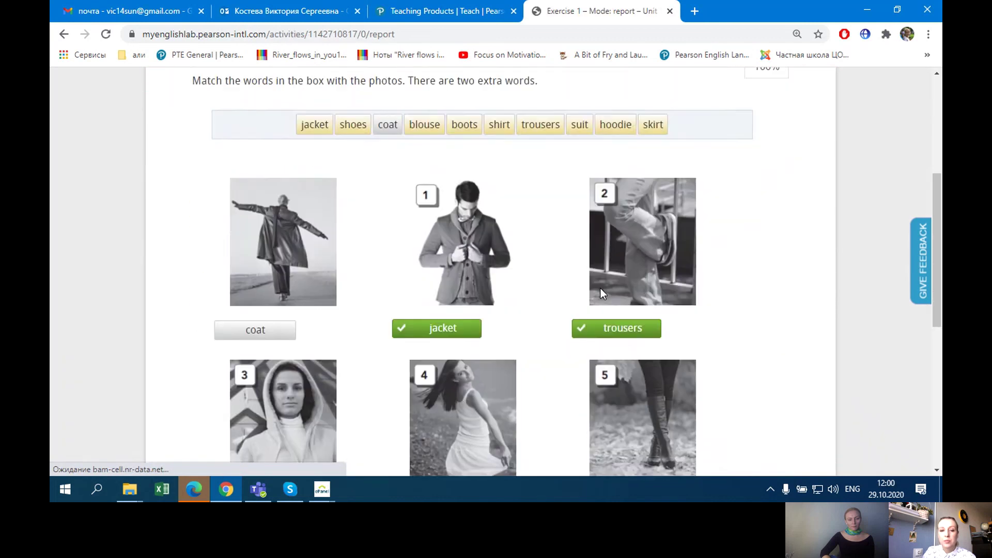
{"action": "scroll", "coordinate": [601, 287], "scroll_direction": "down", "scroll_amount": 4}
{"action": "scroll", "coordinate": [603, 287], "scroll_direction": "up", "scroll_amount": 6}
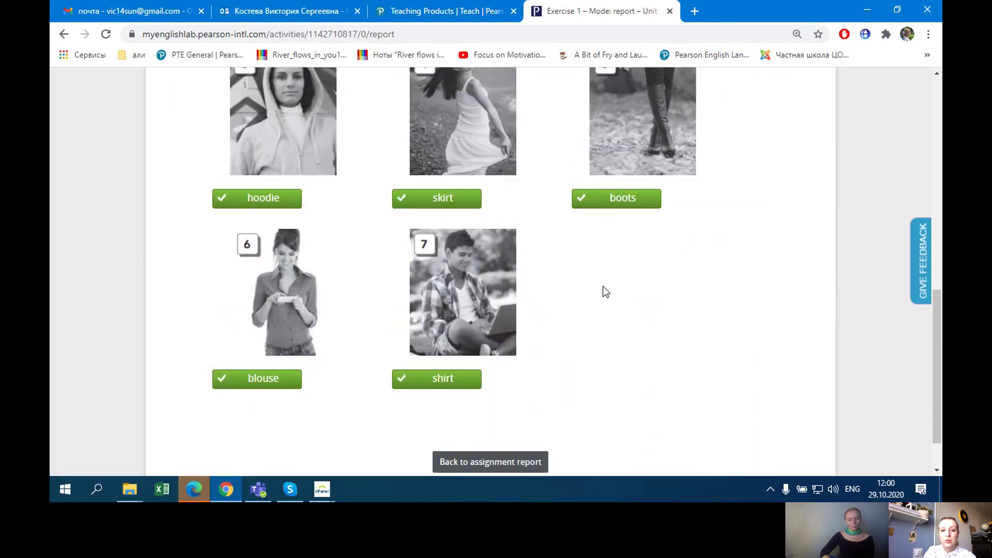
{"action": "scroll", "coordinate": [603, 289], "scroll_direction": "up", "scroll_amount": 3}
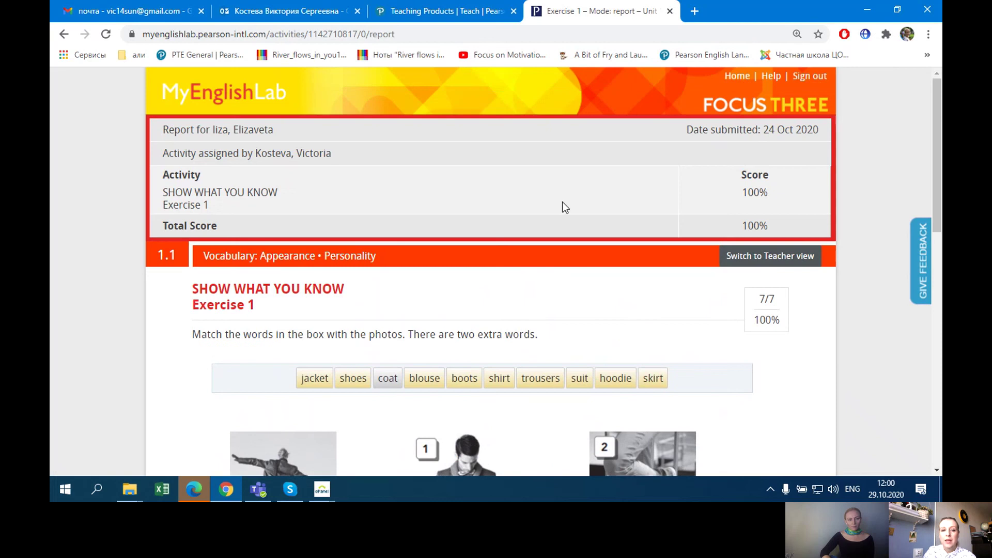
Step: Return to the assignment report, close the reminder, and go to the Course page
{"action": "left_click", "coordinate": [64, 34]}
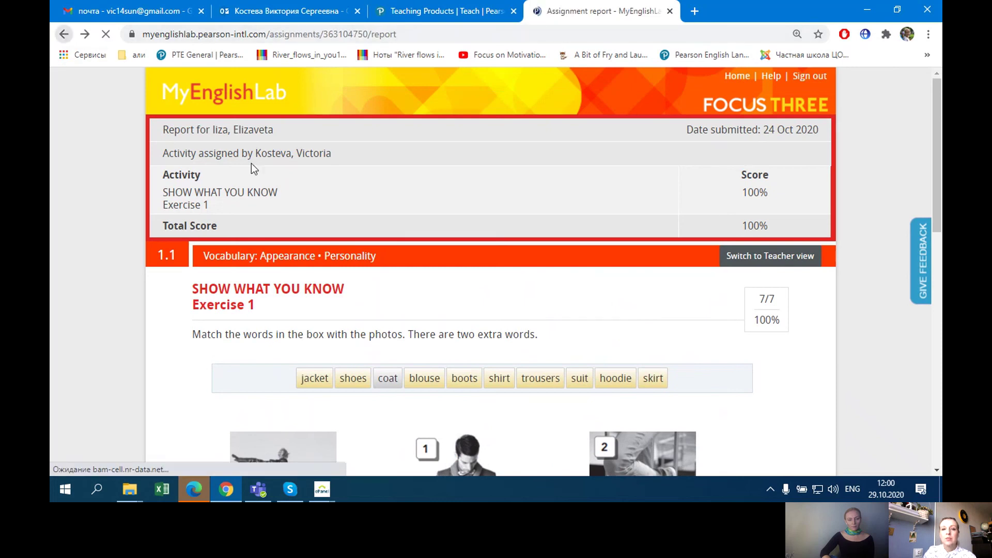
{"action": "left_click", "coordinate": [883, 114]}
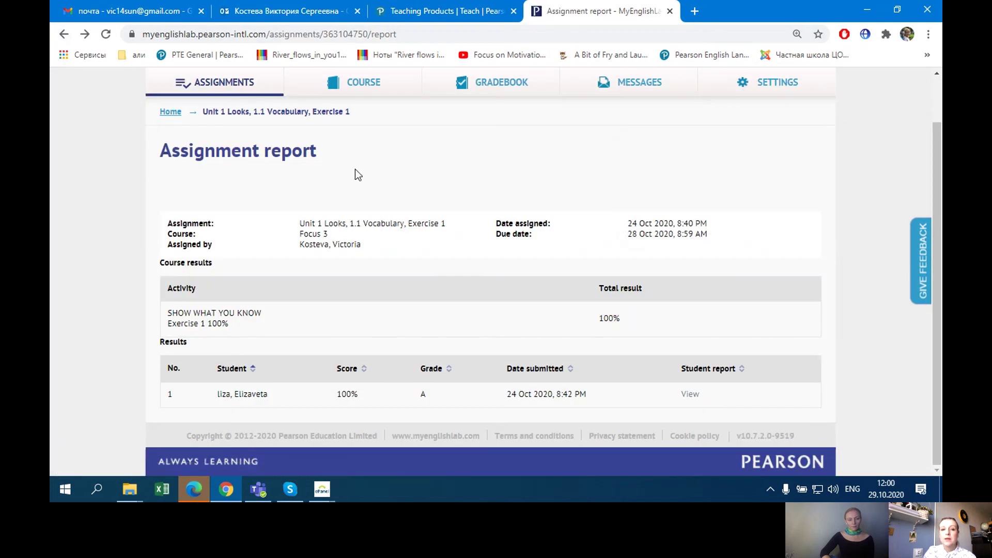
{"action": "left_click", "coordinate": [367, 91]}
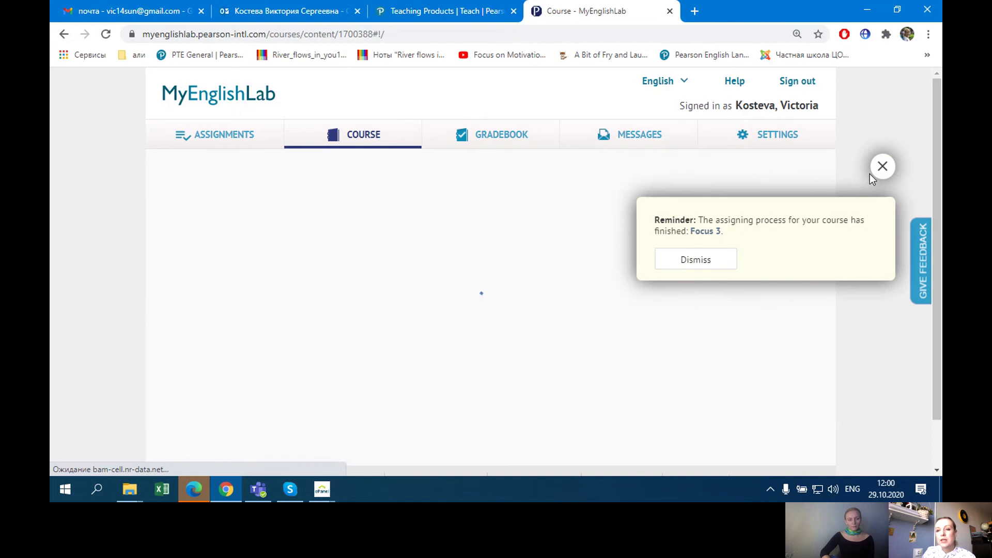
Step: Dismiss the reminder and open Recent Activity listing today's Focus 3 1.6 Speaking exercises
{"action": "left_click", "coordinate": [684, 262]}
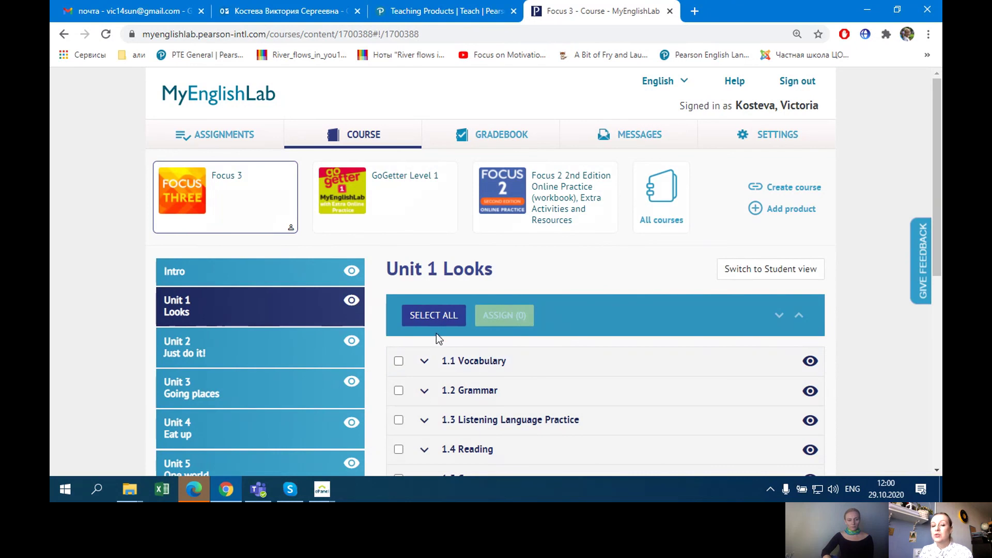
{"action": "left_click", "coordinate": [235, 139]}
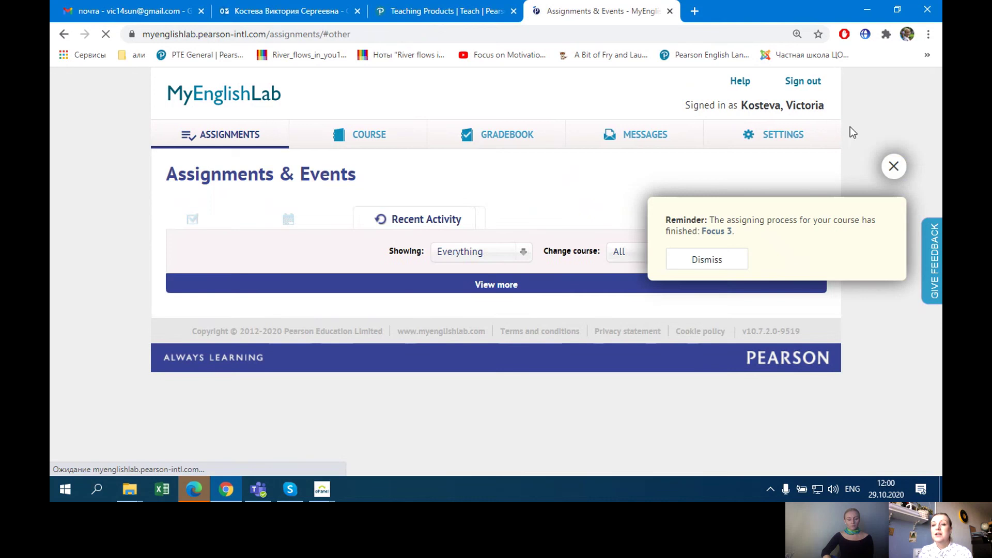
{"action": "scroll", "coordinate": [483, 233], "scroll_direction": "down", "scroll_amount": 3}
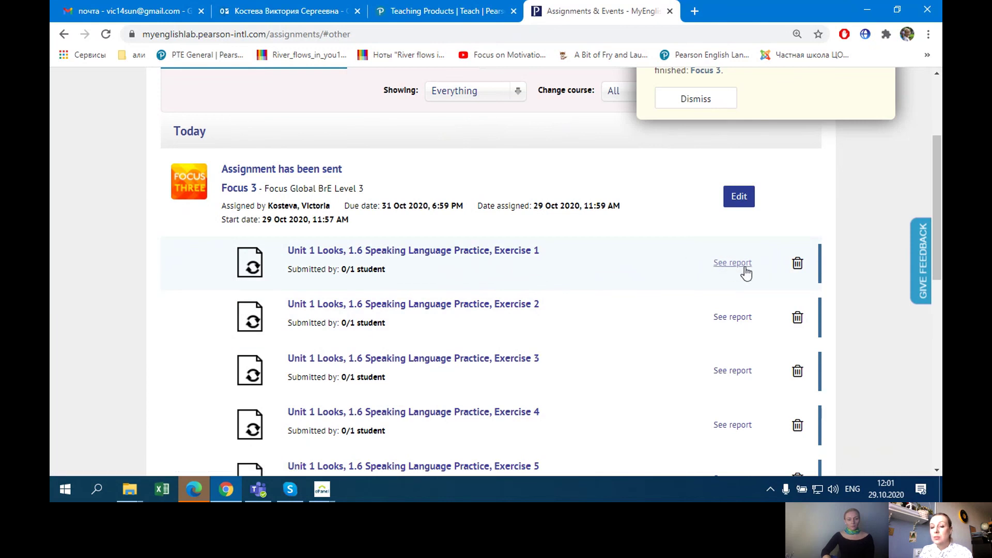
{"action": "scroll", "coordinate": [742, 227], "scroll_direction": "up", "scroll_amount": 1}
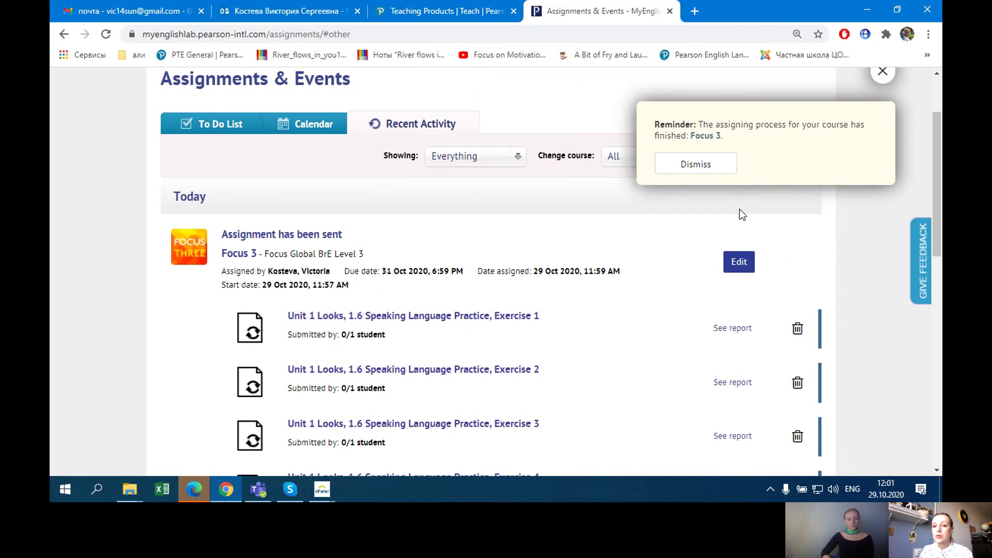
{"action": "left_click", "coordinate": [718, 171]}
{"action": "scroll", "coordinate": [515, 324], "scroll_direction": "up", "scroll_amount": 2}
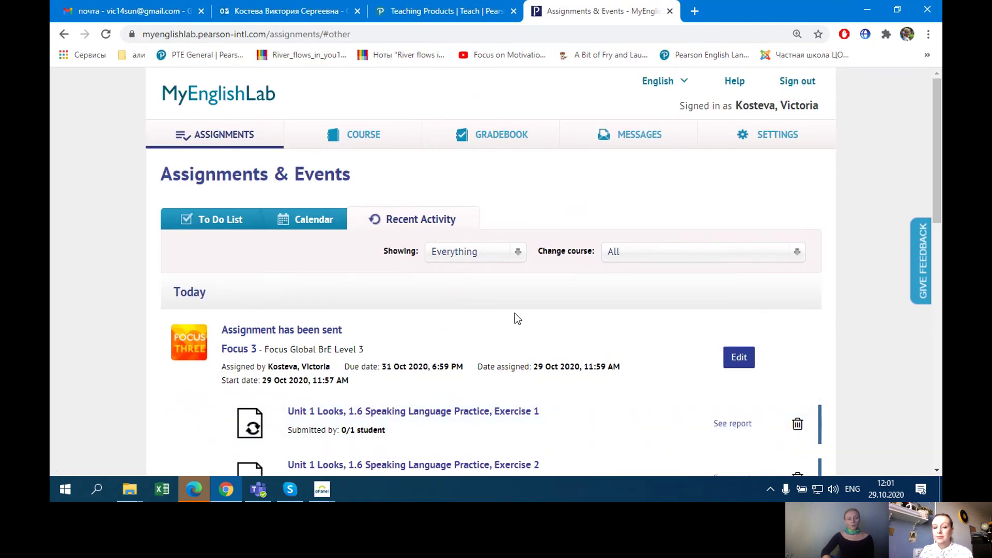
Step: Switch briefly to the Skype call, then return and scroll through today's assignment
{"action": "left_click", "coordinate": [299, 492]}
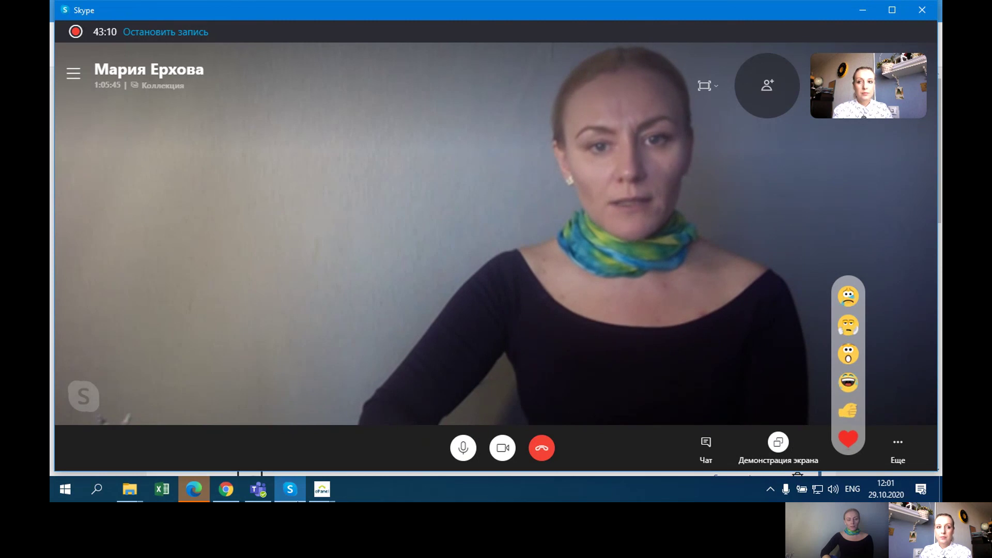
{"action": "left_click", "coordinate": [228, 492]}
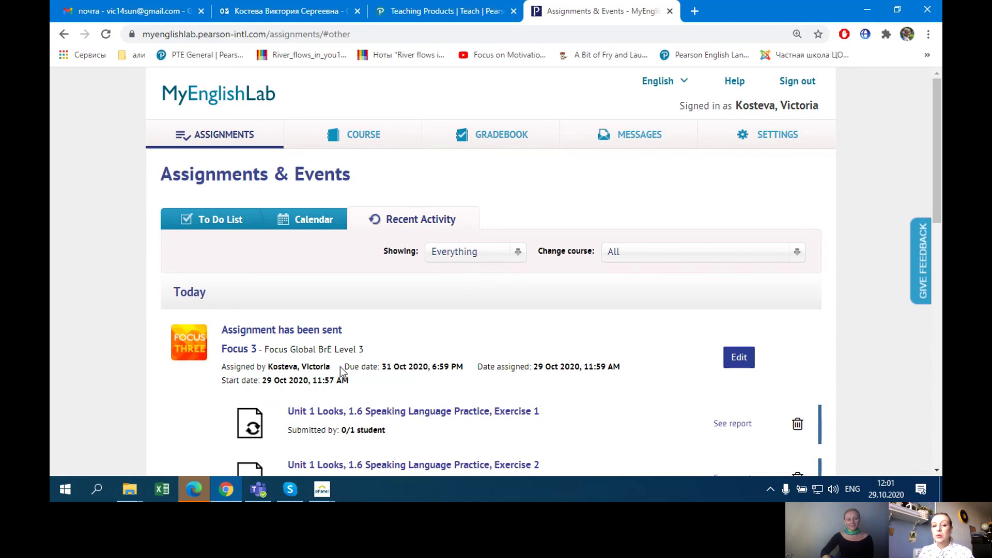
{"action": "scroll", "coordinate": [343, 382], "scroll_direction": "down", "scroll_amount": 2}
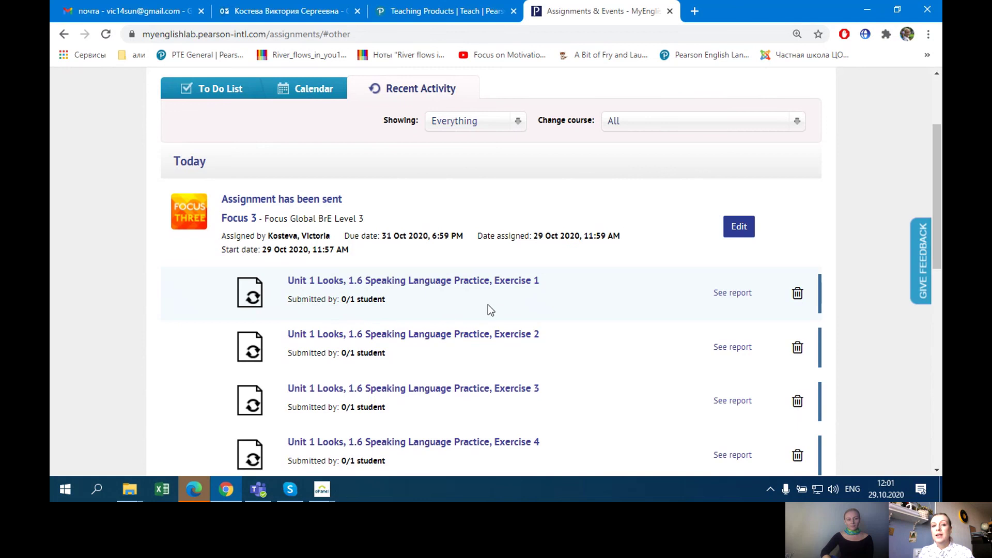
{"action": "scroll", "coordinate": [496, 290], "scroll_direction": "up", "scroll_amount": 2}
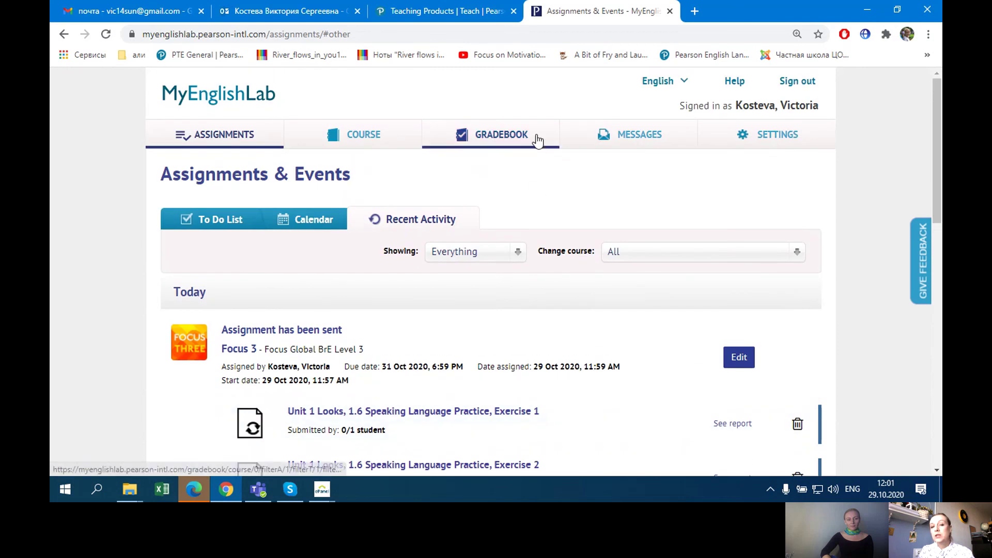
Step: Open the Focus 3 gradebook showing Assignments and Practices scores with Tests hidden
{"action": "left_click", "coordinate": [500, 133]}
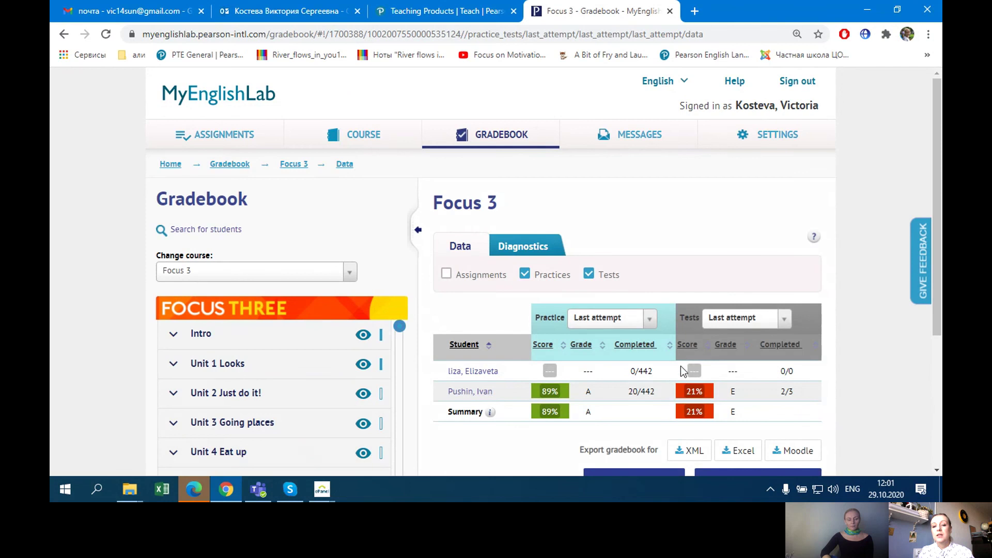
{"action": "left_click", "coordinate": [445, 275]}
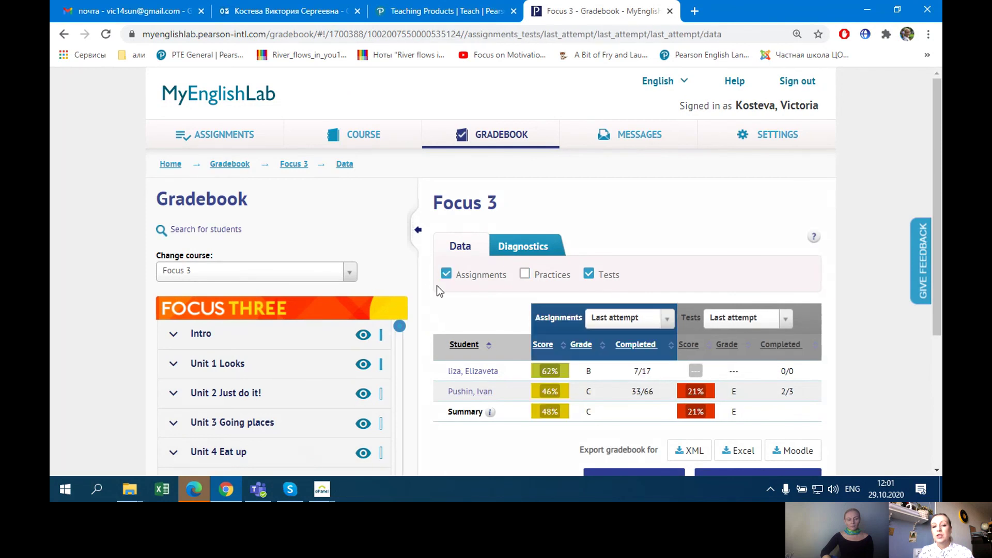
{"action": "left_click", "coordinate": [525, 275]}
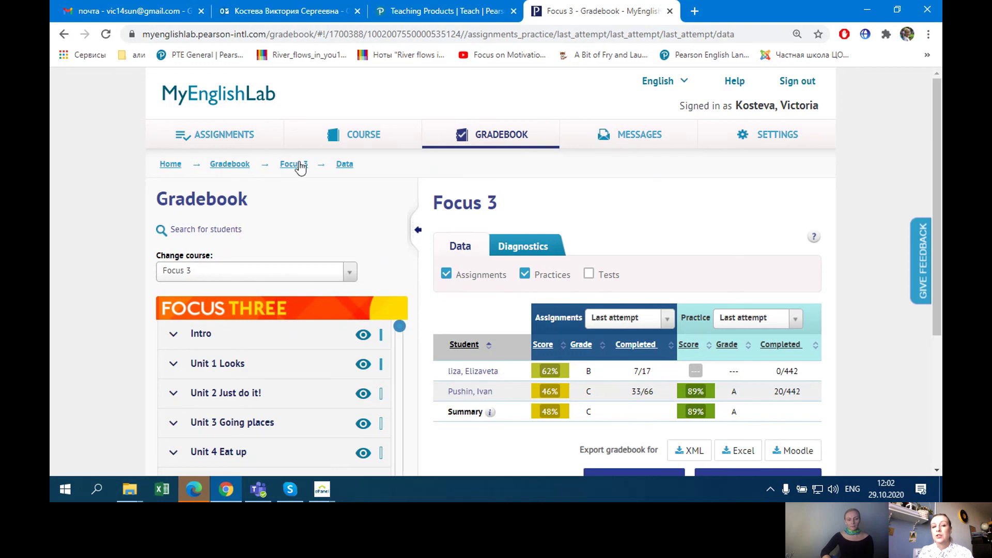
Step: Glance at the assignments overview, then open the Focus 3 course content
{"action": "left_click", "coordinate": [225, 140]}
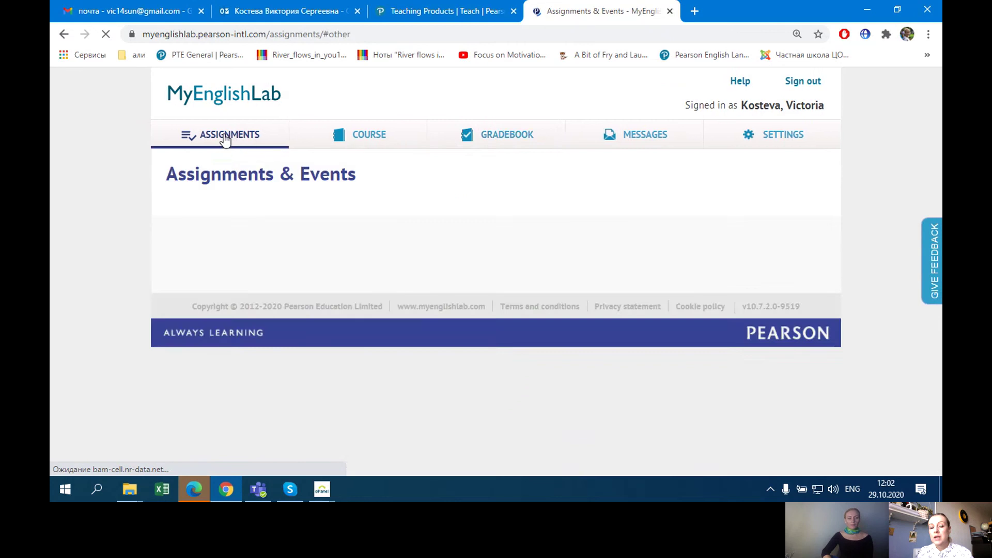
{"action": "scroll", "coordinate": [388, 167], "scroll_direction": "down", "scroll_amount": 3}
{"action": "scroll", "coordinate": [443, 299], "scroll_direction": "up", "scroll_amount": 3}
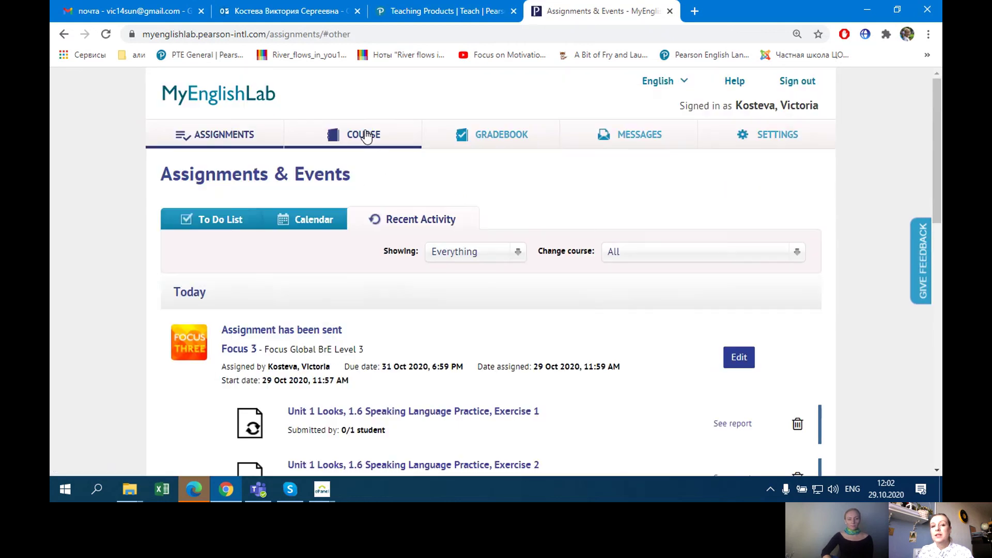
{"action": "left_click", "coordinate": [364, 145]}
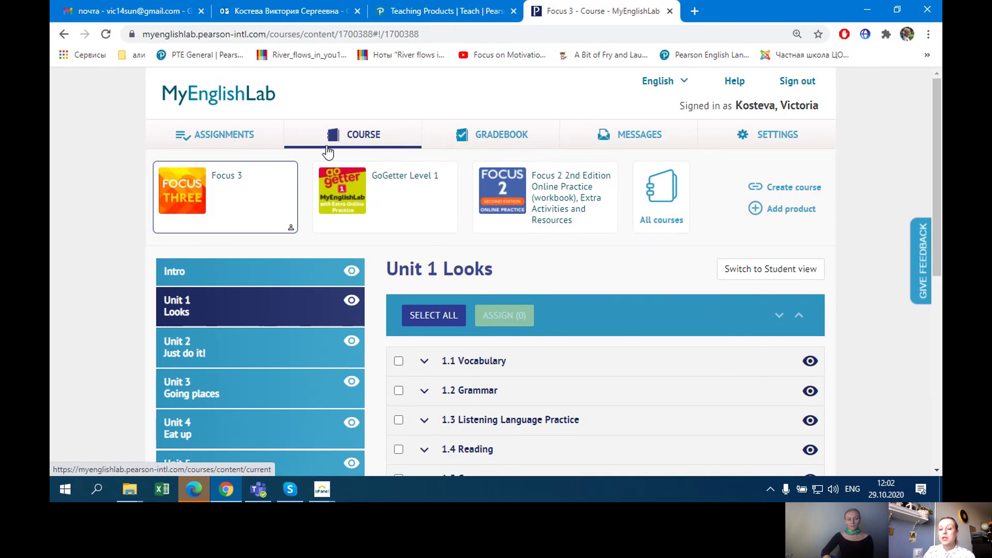
Step: Reopen the Focus 3 gradebook and scroll down to the XML/Excel/Moodle export buttons
{"action": "left_click", "coordinate": [505, 151]}
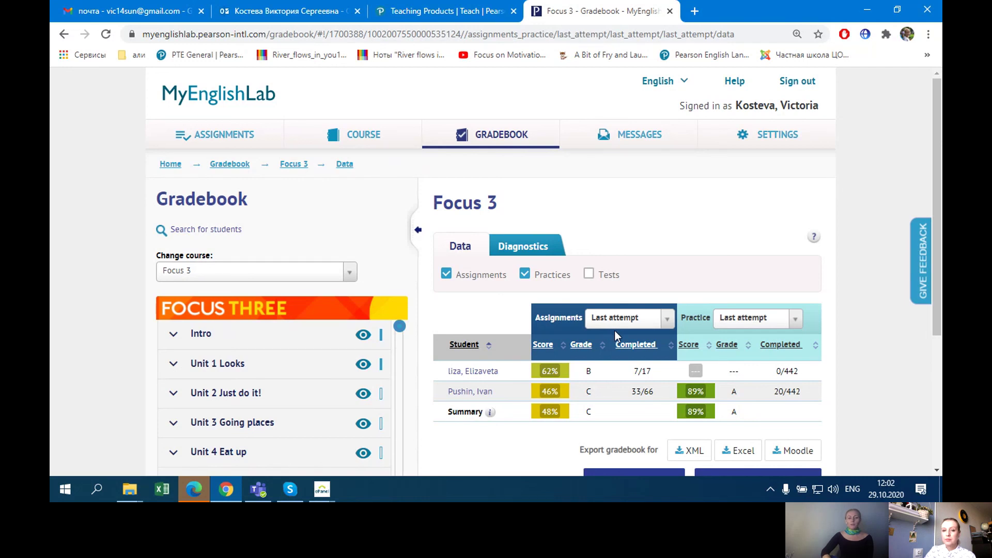
{"action": "scroll", "coordinate": [614, 332], "scroll_direction": "down", "scroll_amount": 3}
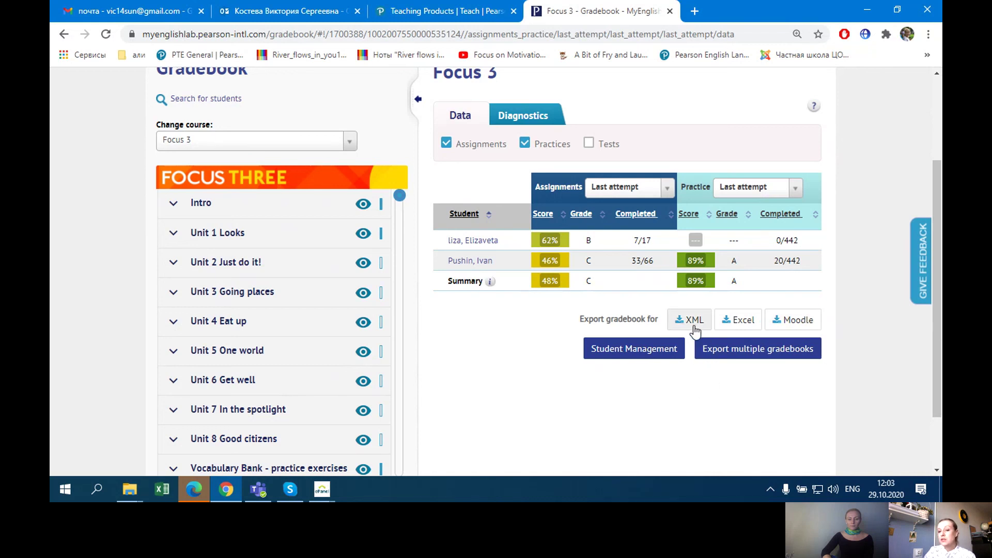
Step: Open the second student's per-unit results: Unit 1 Looks at 50% assignments, 91% practice
{"action": "left_click", "coordinate": [482, 265]}
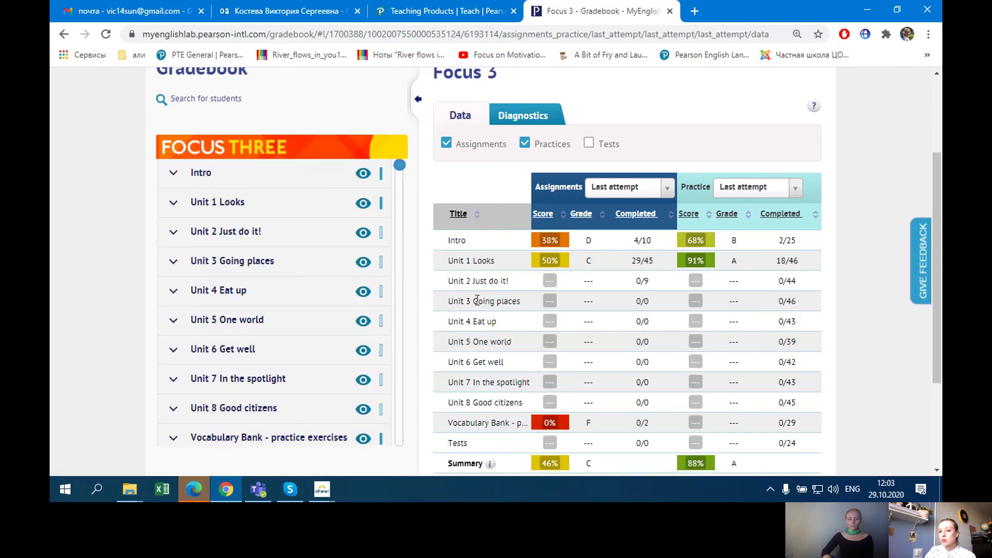
{"action": "scroll", "coordinate": [481, 300], "scroll_direction": "down", "scroll_amount": 3}
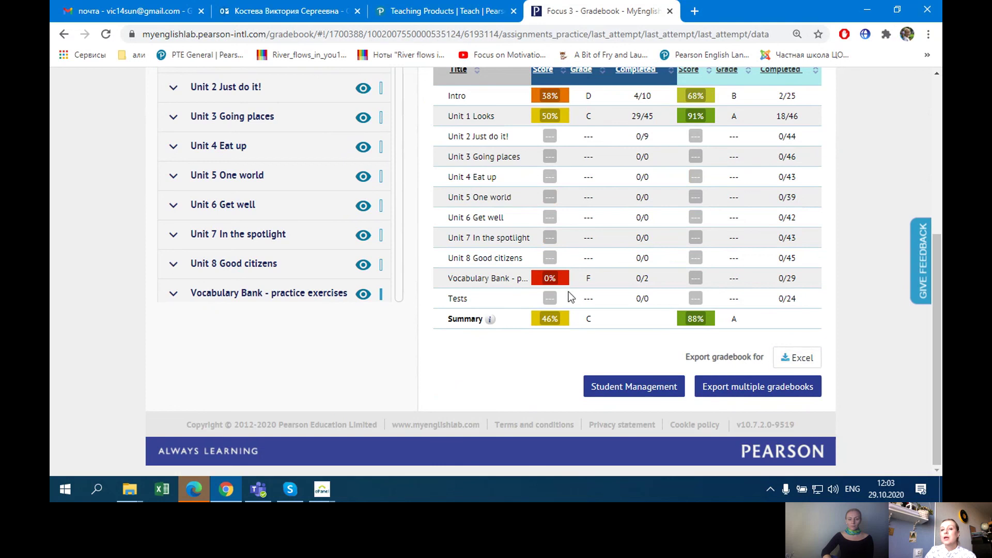
{"action": "scroll", "coordinate": [567, 290], "scroll_direction": "up", "scroll_amount": 3}
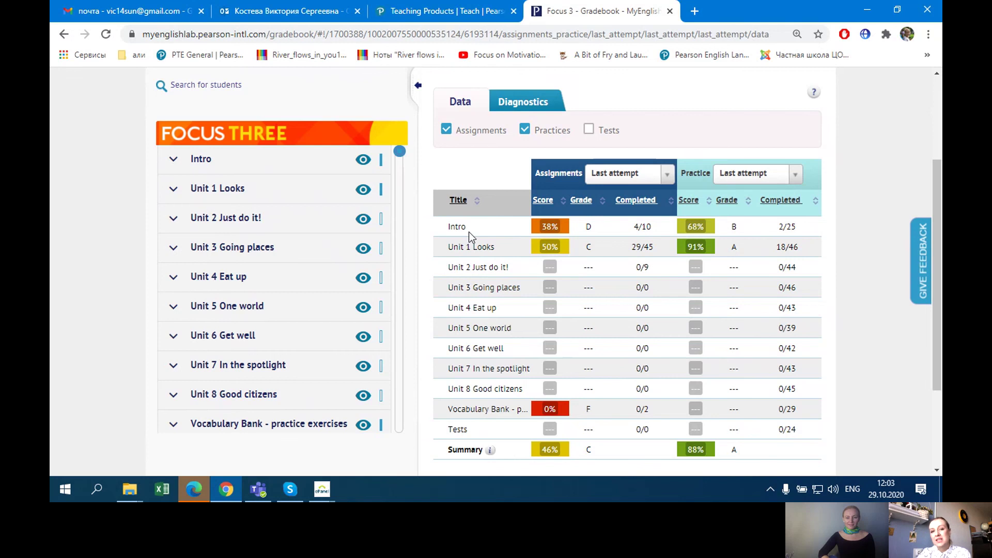
{"action": "scroll", "coordinate": [469, 232], "scroll_direction": "up", "scroll_amount": 3}
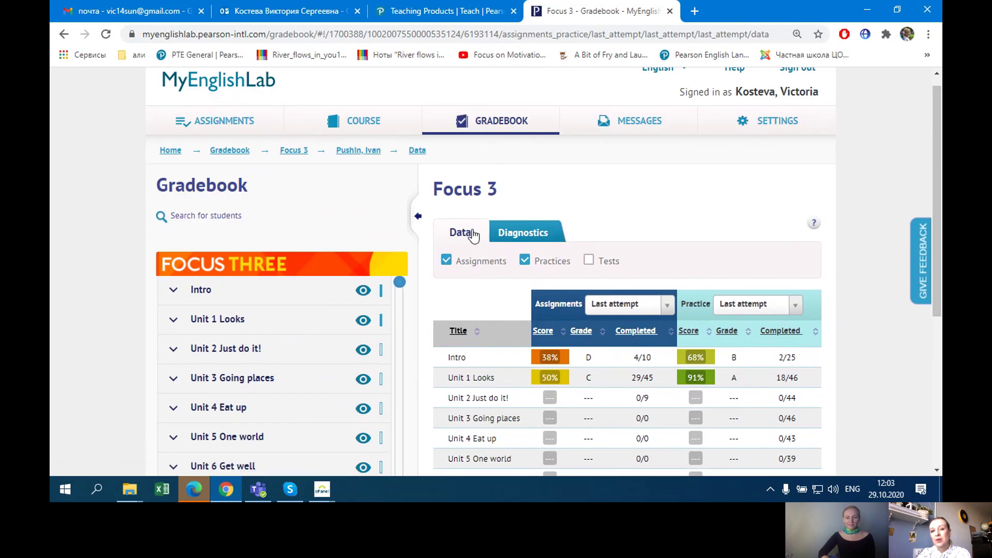
Step: Return to the class gradebook and show Diagnostics with Time/Unit, Score/Skill and Time/Sub-section charts
{"action": "left_click", "coordinate": [294, 153]}
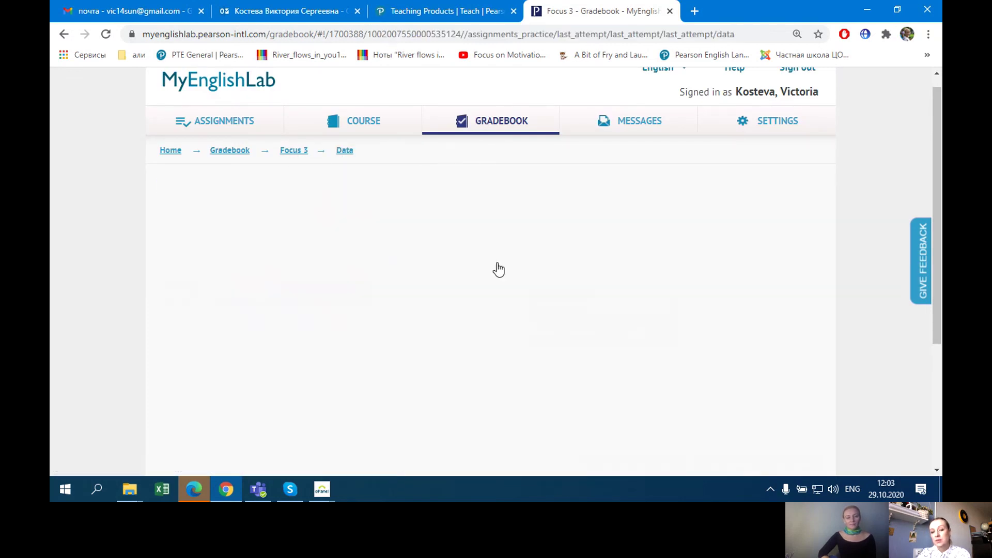
{"action": "scroll", "coordinate": [497, 267], "scroll_direction": "down", "scroll_amount": 2}
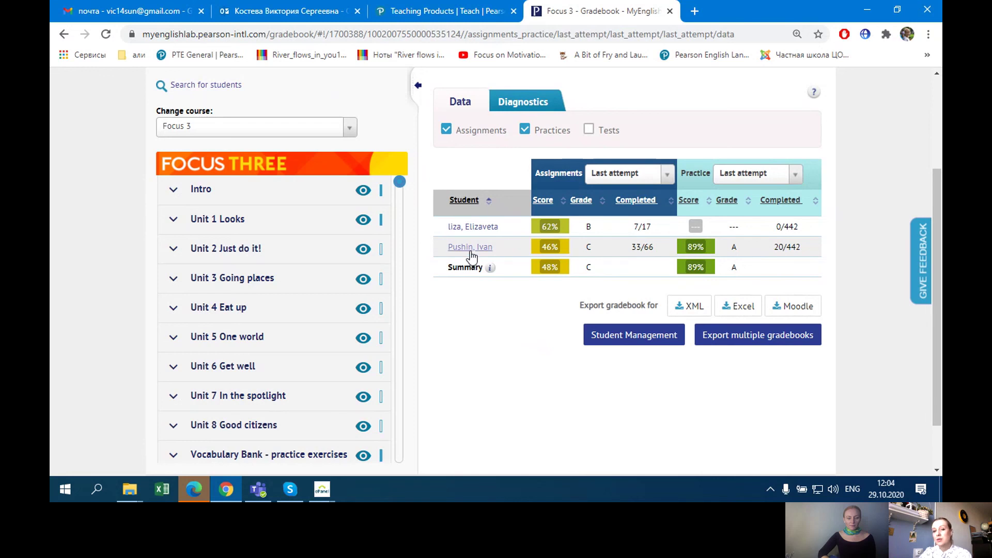
{"action": "left_click", "coordinate": [526, 103]}
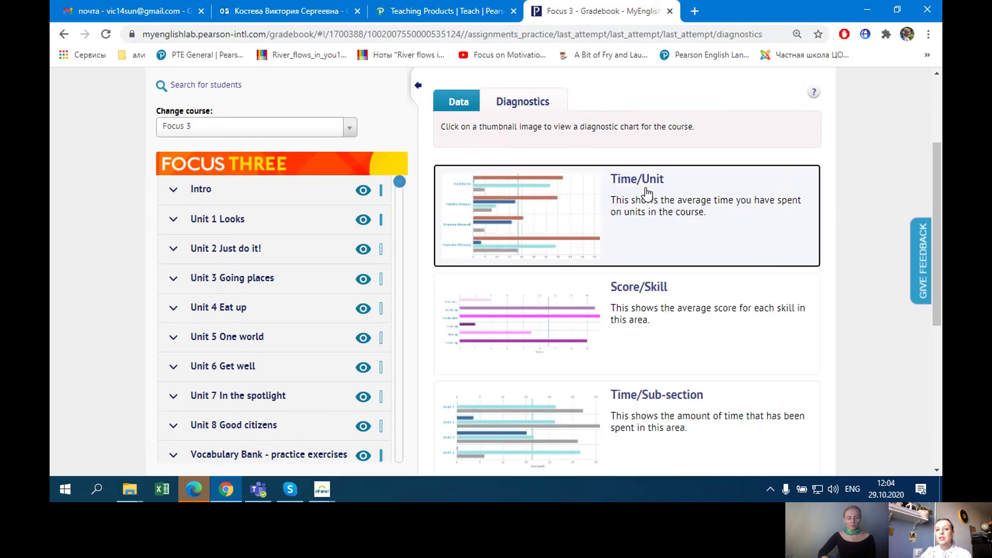
Step: View the Time/Unit chart for the Focus 3 class
{"action": "left_click", "coordinate": [647, 196]}
{"action": "scroll", "coordinate": [694, 278], "scroll_direction": "up", "scroll_amount": 3}
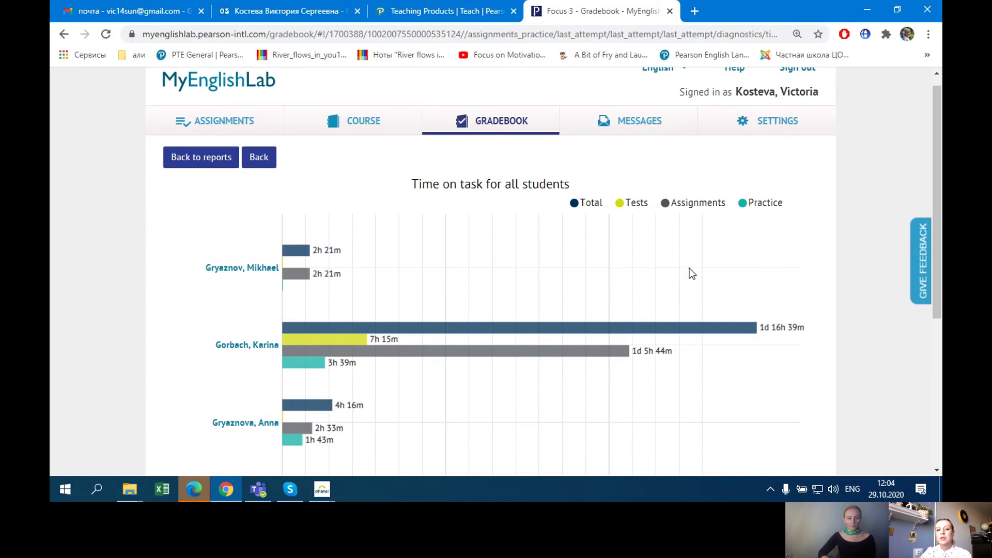
{"action": "scroll", "coordinate": [684, 261], "scroll_direction": "down", "scroll_amount": 5}
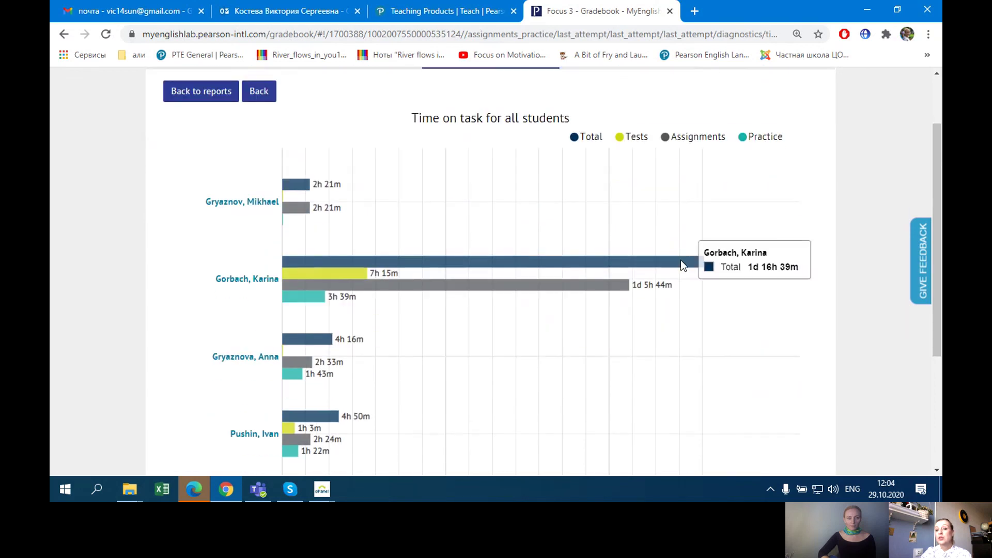
{"action": "scroll", "coordinate": [678, 261], "scroll_direction": "up", "scroll_amount": 2}
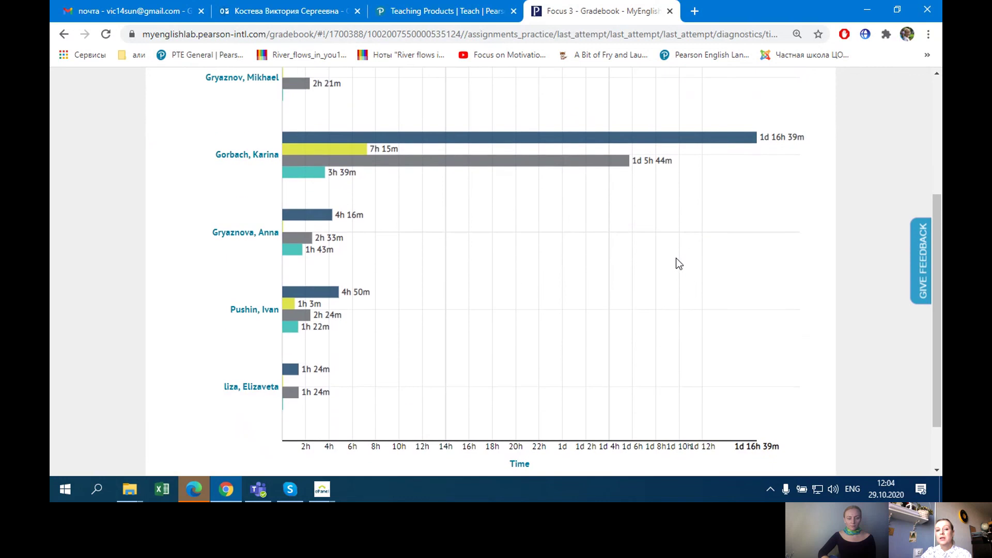
{"action": "scroll", "coordinate": [680, 261], "scroll_direction": "down", "scroll_amount": 2}
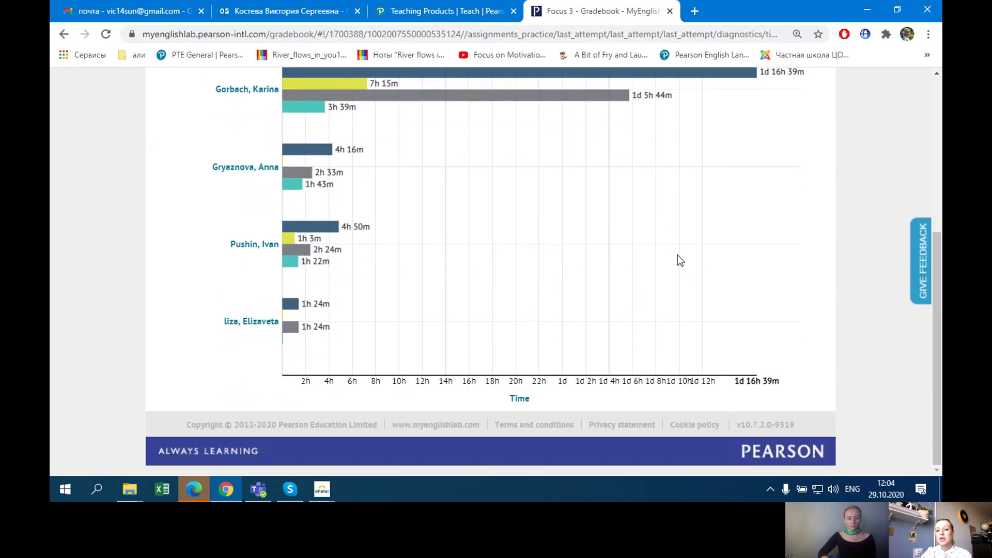
{"action": "scroll", "coordinate": [678, 259], "scroll_direction": "up", "scroll_amount": 5}
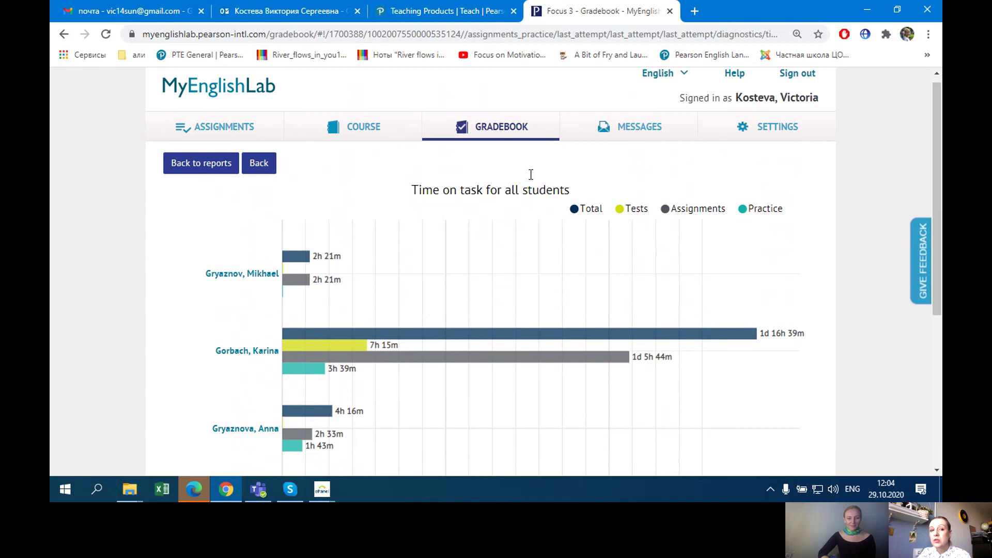
Step: Go back to Diagnostics and show the Data score table: assignments 62%, practice 89%
{"action": "left_click", "coordinate": [69, 39]}
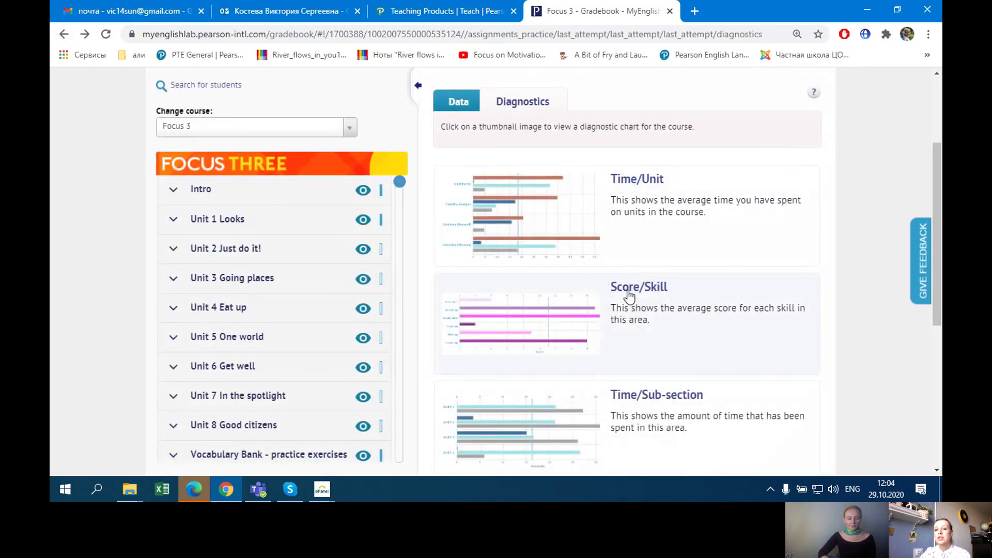
{"action": "left_click", "coordinate": [458, 101]}
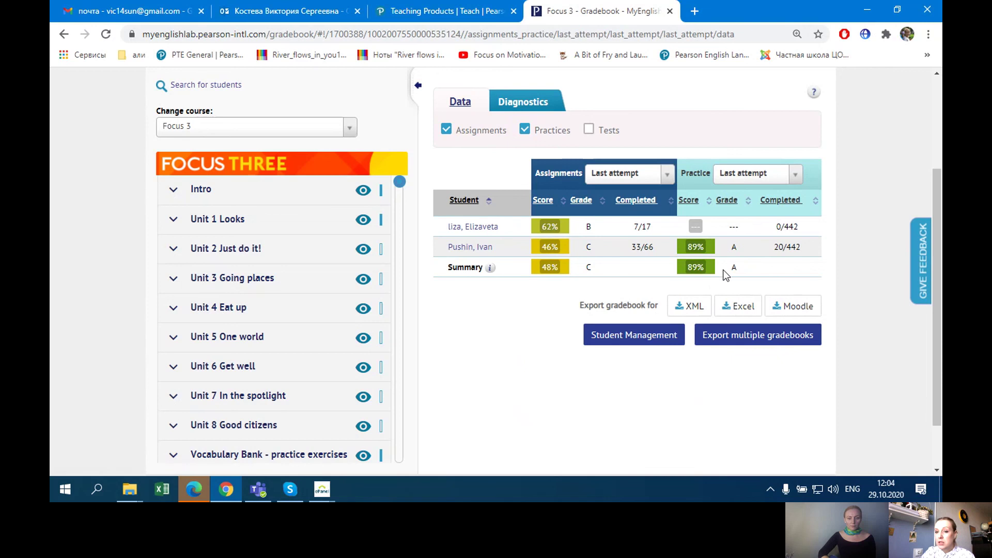
{"action": "scroll", "coordinate": [628, 279], "scroll_direction": "up", "scroll_amount": 3}
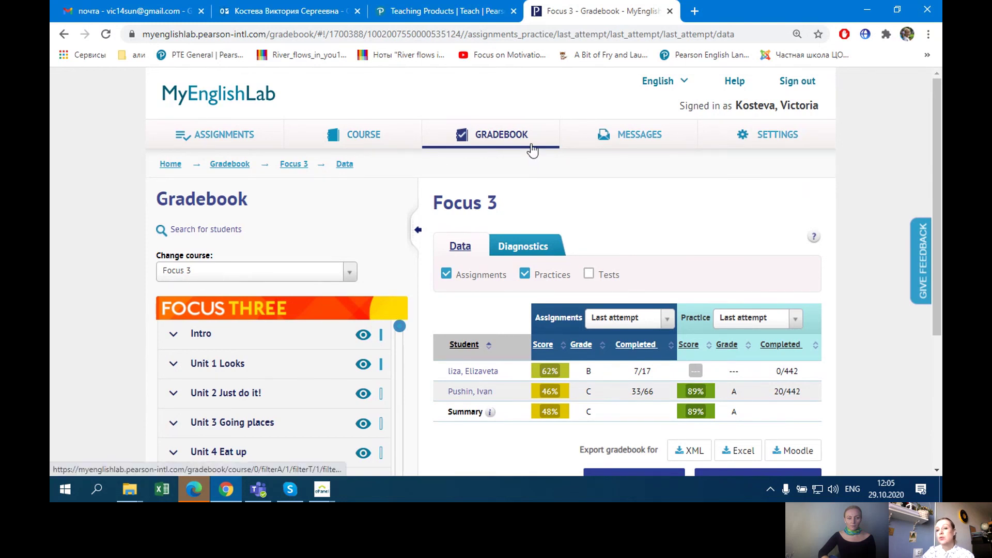
Step: Start a new message addressed to just one Focus 4 student
{"action": "left_click", "coordinate": [639, 140]}
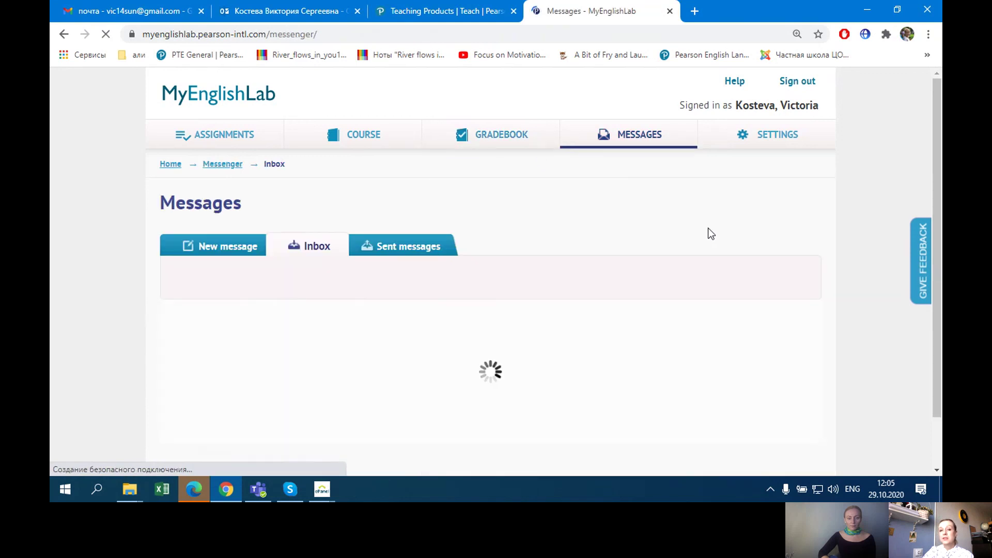
{"action": "left_click", "coordinate": [226, 253]}
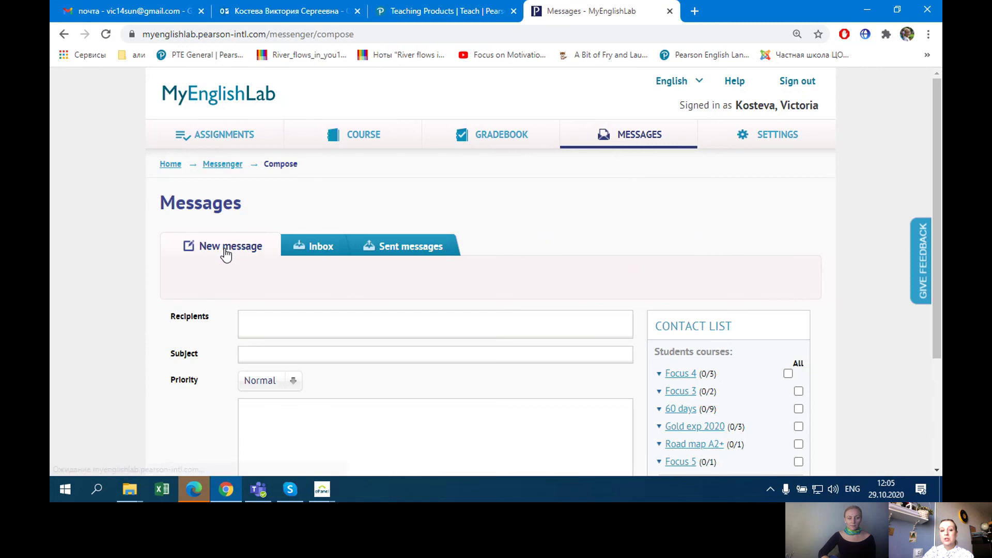
{"action": "scroll", "coordinate": [362, 284], "scroll_direction": "down", "scroll_amount": 2}
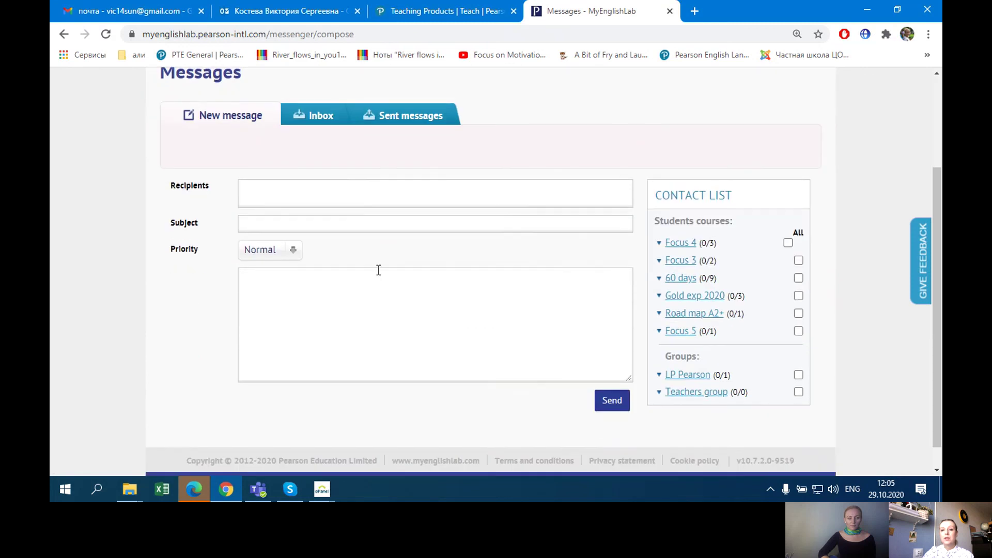
{"action": "left_click", "coordinate": [788, 243]}
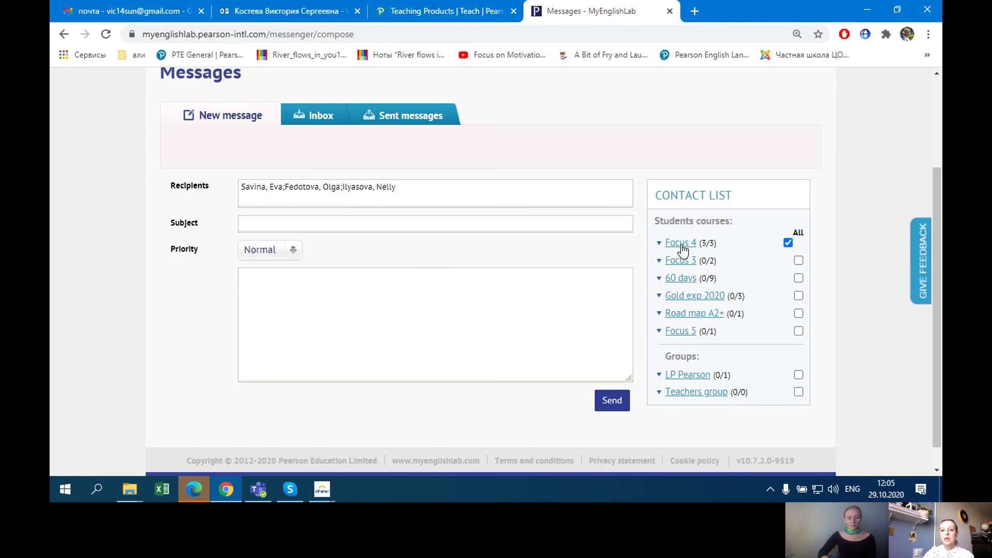
{"action": "left_click", "coordinate": [677, 244]}
{"action": "left_click", "coordinate": [670, 273]}
{"action": "left_click", "coordinate": [670, 288]}
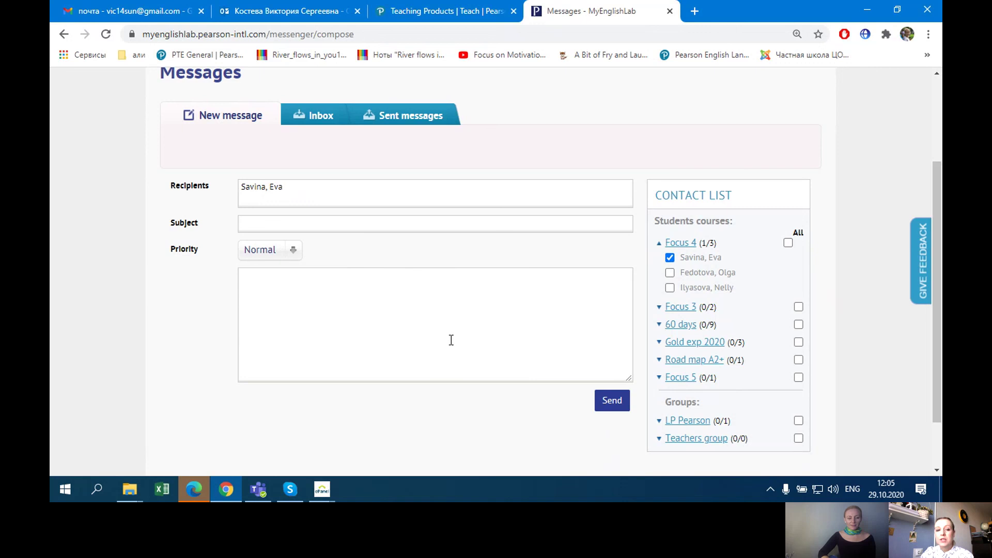
Step: Give it subject Homework Alert, High priority and body 'Do not forget about your hw!!!!!', then view Inbox
{"action": "left_click", "coordinate": [271, 226]}
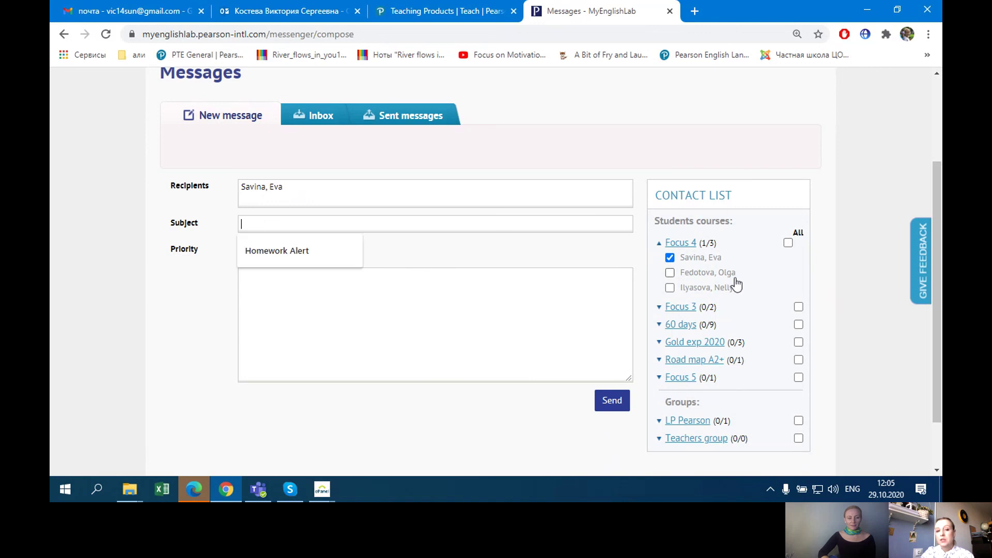
{"action": "left_click", "coordinate": [327, 262]}
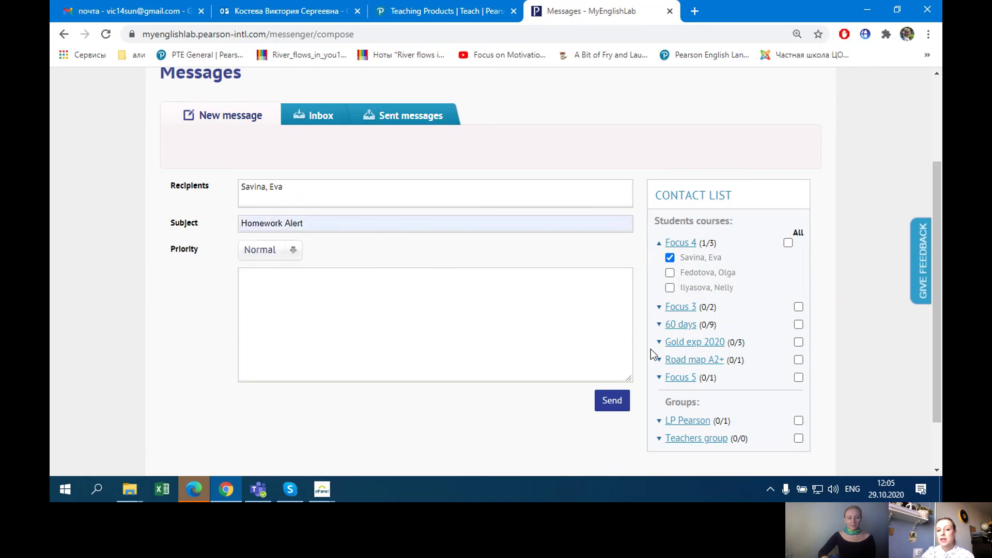
{"action": "left_click", "coordinate": [292, 252]}
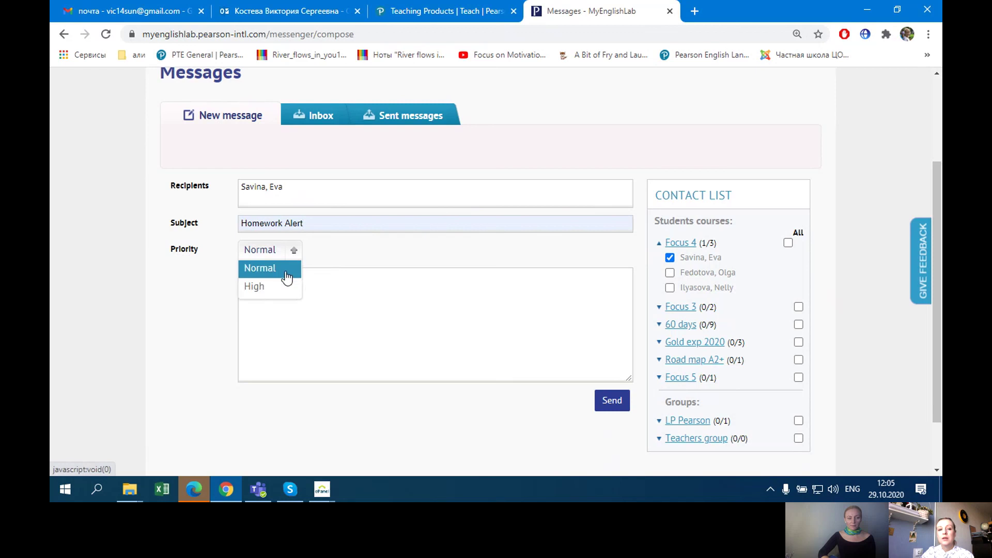
{"action": "left_click", "coordinate": [285, 286]}
{"action": "left_click", "coordinate": [325, 294]}
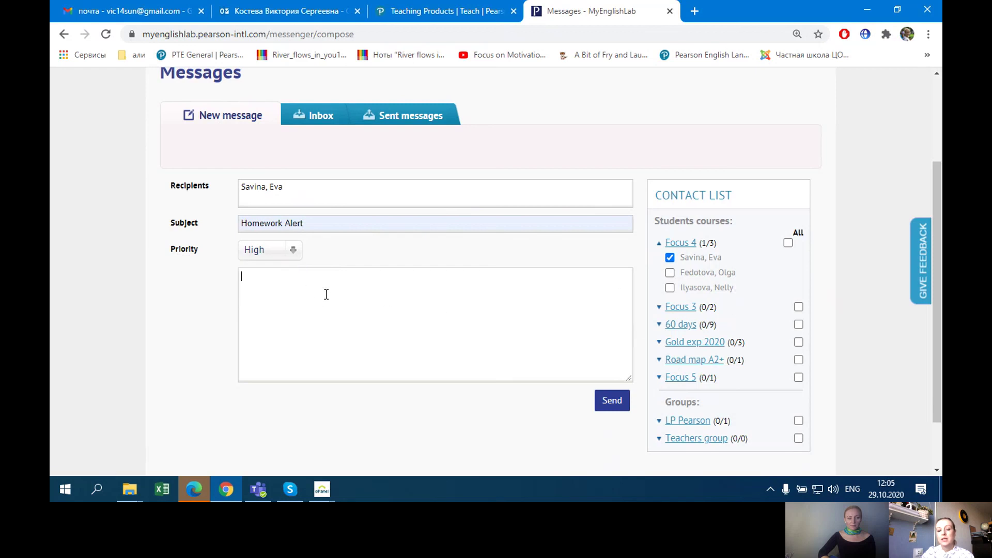
{"action": "type", "text": "Do"}
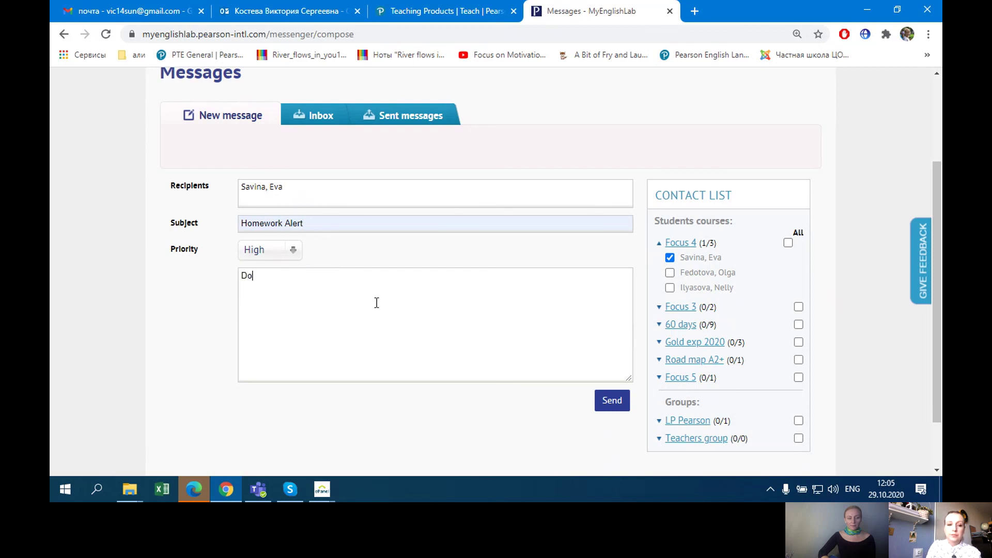
{"action": "type", "text": " not "}
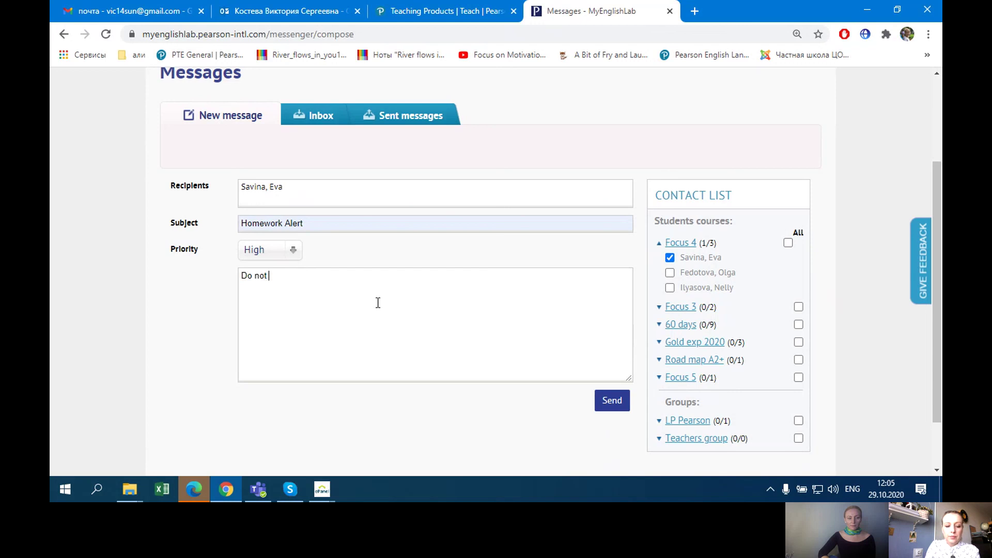
{"action": "type", "text": "forget"}
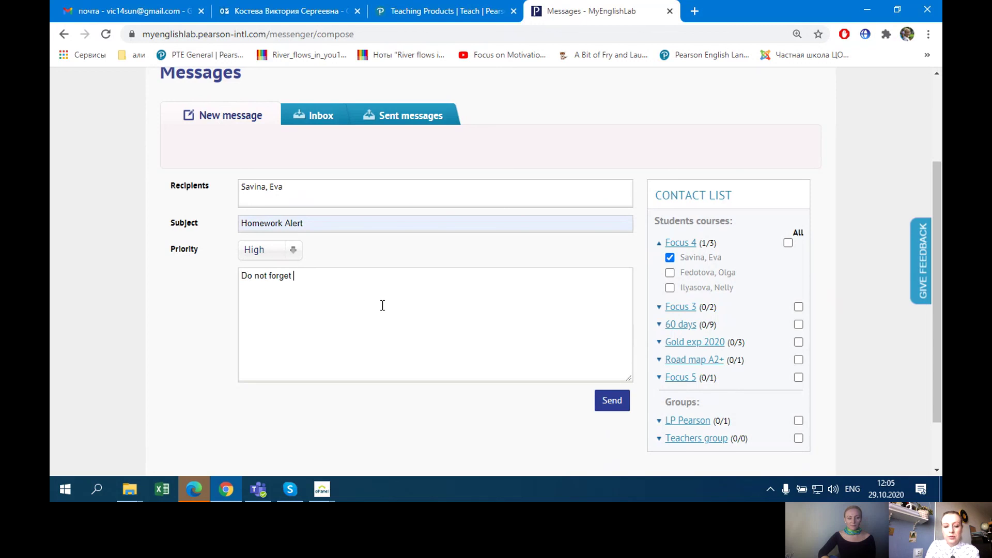
{"action": "type", "text": " about your hw"}
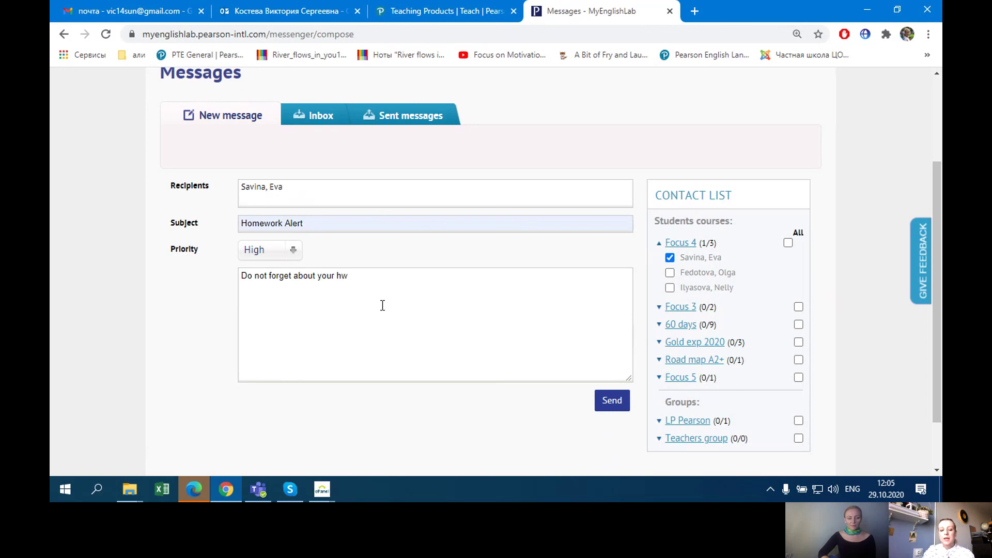
{"action": "type", "text": "!!!"}
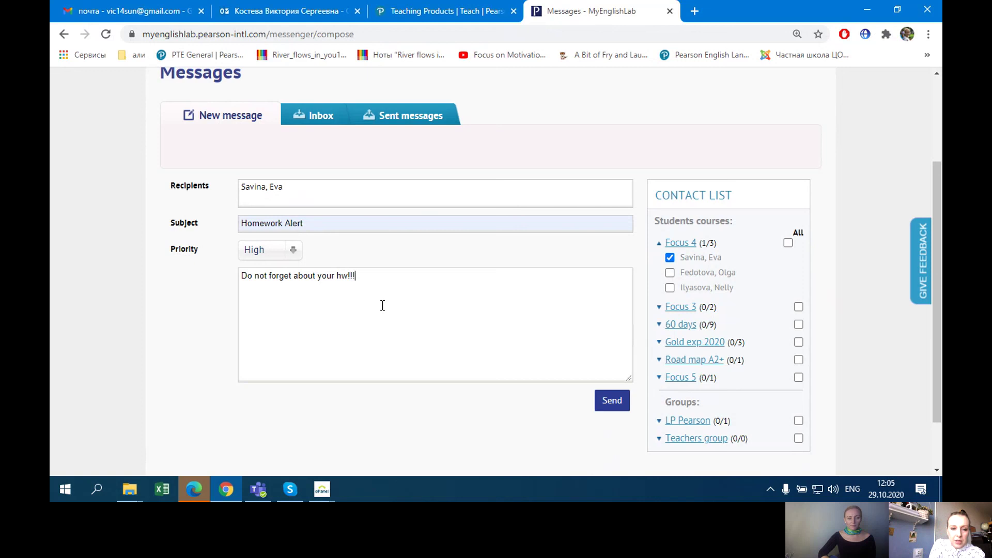
{"action": "type", "text": "!!"}
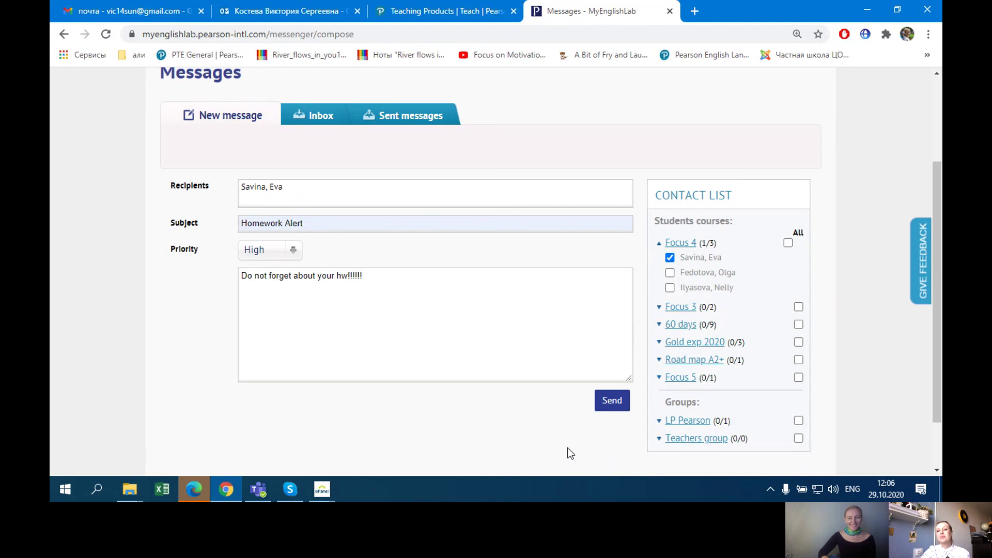
{"action": "left_click", "coordinate": [333, 122]}
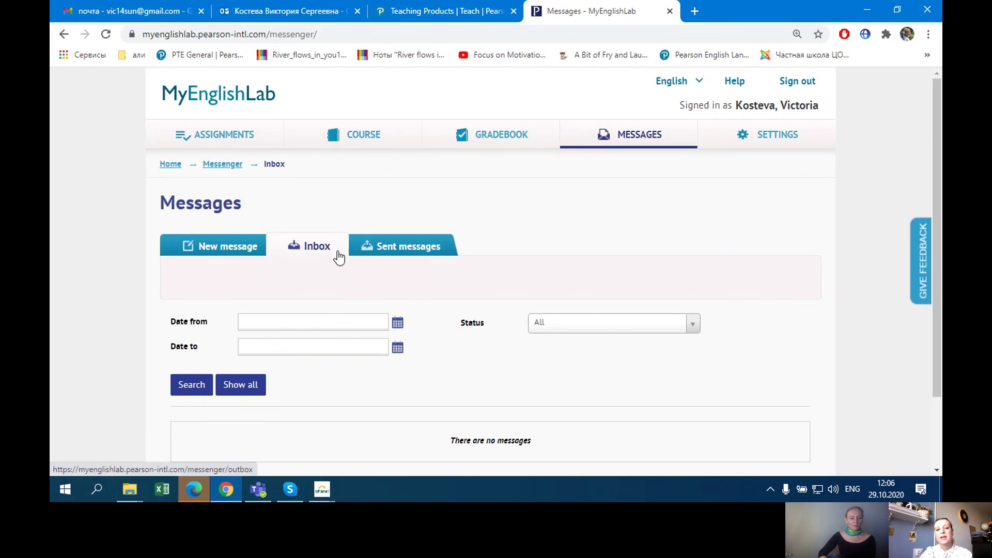
Step: Switch to Sent messages and scroll through the empty list
{"action": "left_click", "coordinate": [403, 253]}
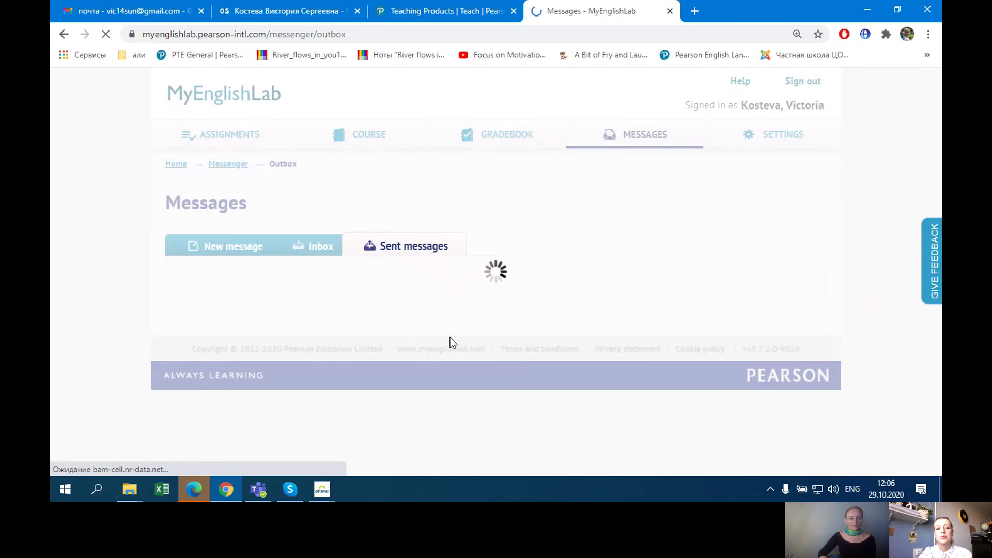
{"action": "scroll", "coordinate": [437, 314], "scroll_direction": "down", "scroll_amount": 2}
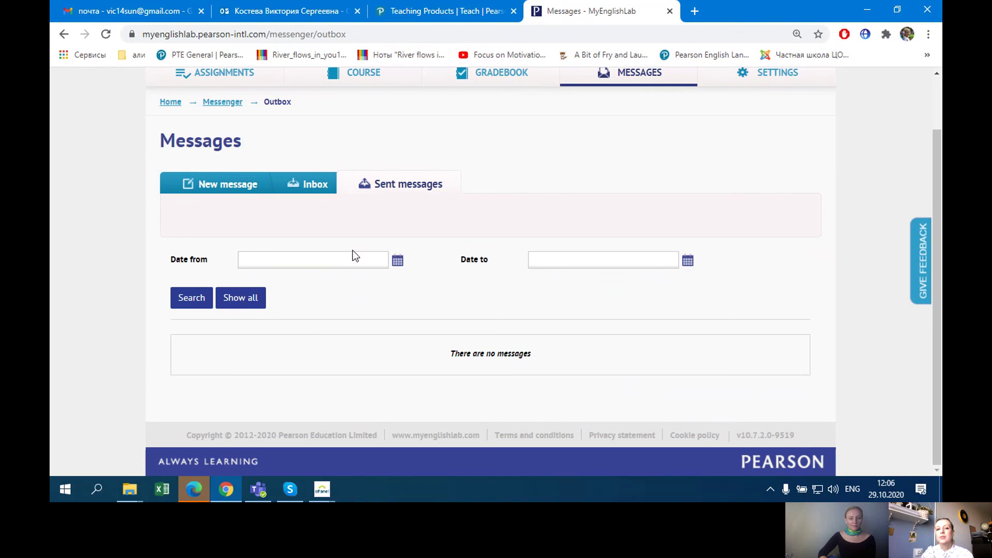
{"action": "scroll", "coordinate": [353, 250], "scroll_direction": "up", "scroll_amount": 2}
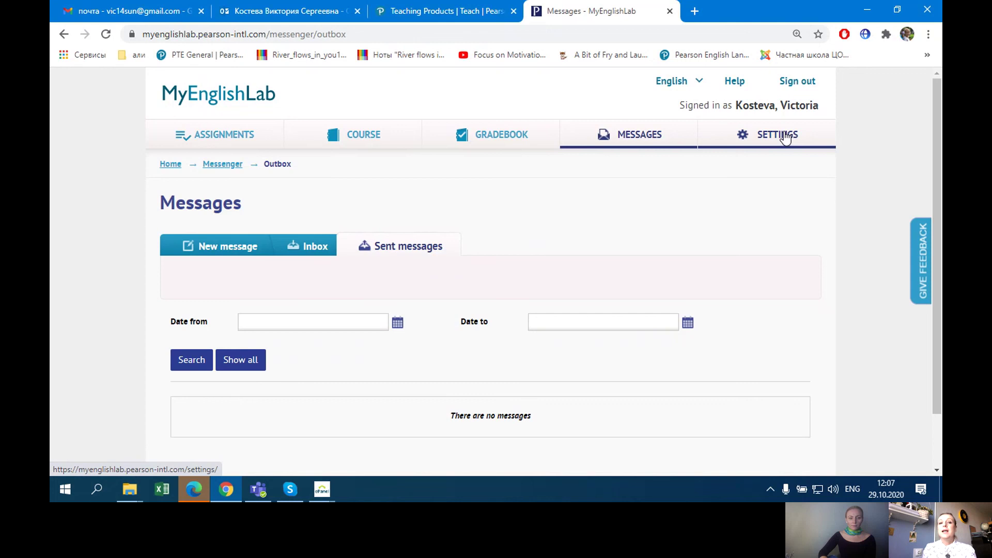
{"action": "left_click", "coordinate": [350, 141]}
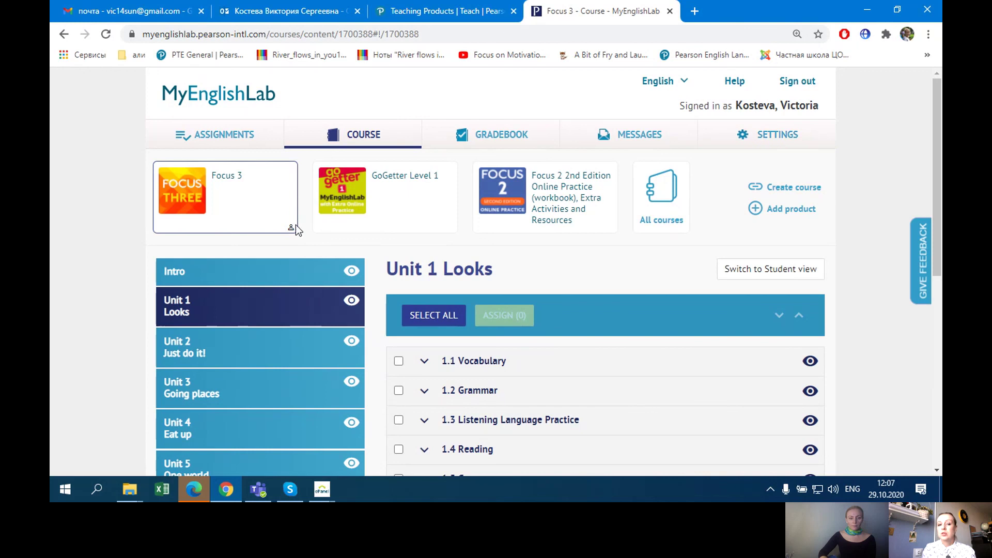
{"action": "mouse_move", "coordinate": [289, 231]}
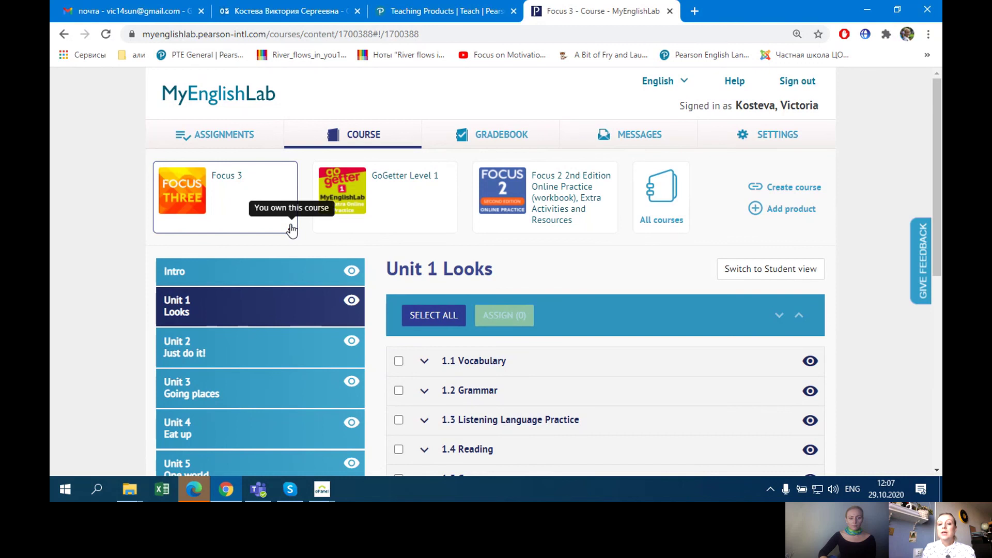
{"action": "left_click", "coordinate": [192, 356]}
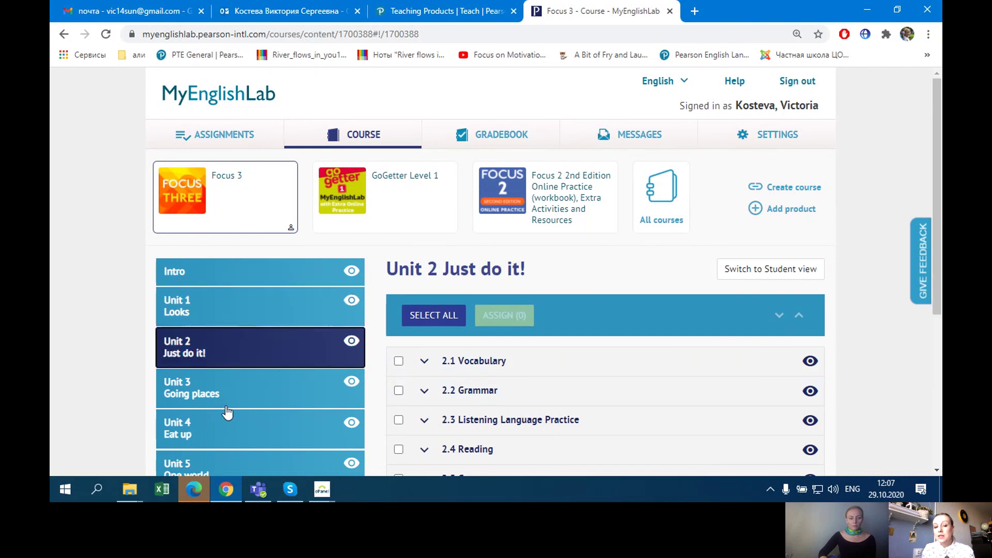
{"action": "scroll", "coordinate": [228, 405], "scroll_direction": "down", "scroll_amount": 3}
{"action": "scroll", "coordinate": [237, 368], "scroll_direction": "up", "scroll_amount": 3}
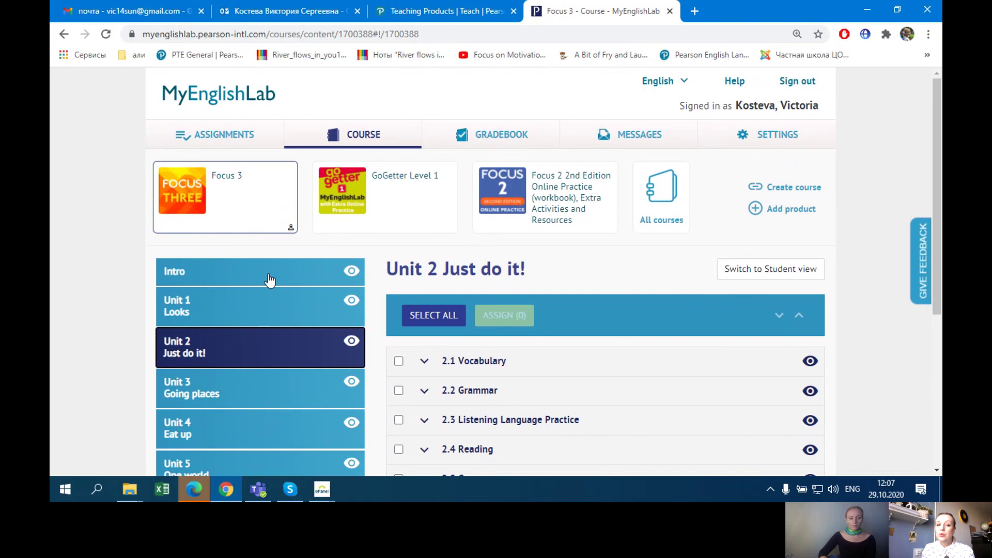
{"action": "left_click", "coordinate": [374, 216]}
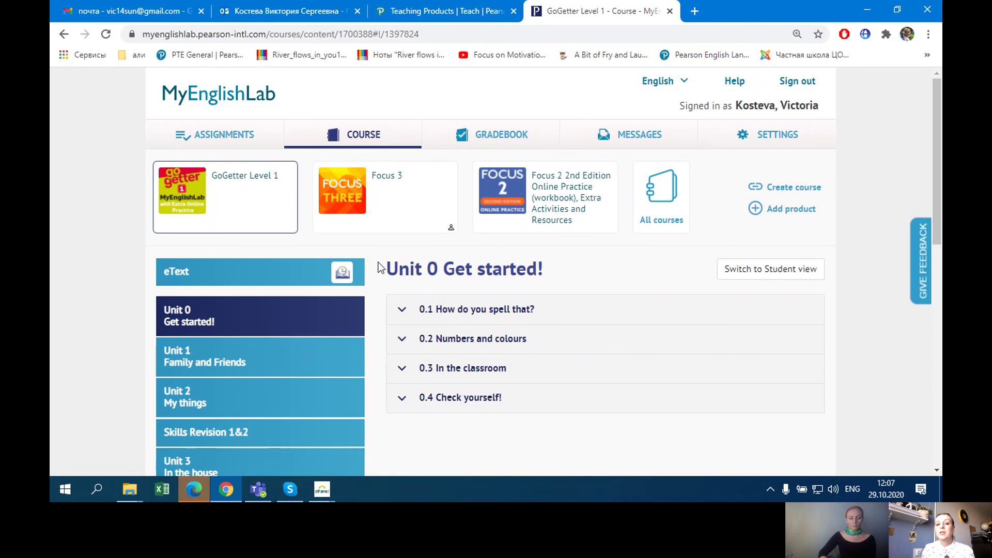
{"action": "left_click", "coordinate": [395, 206]}
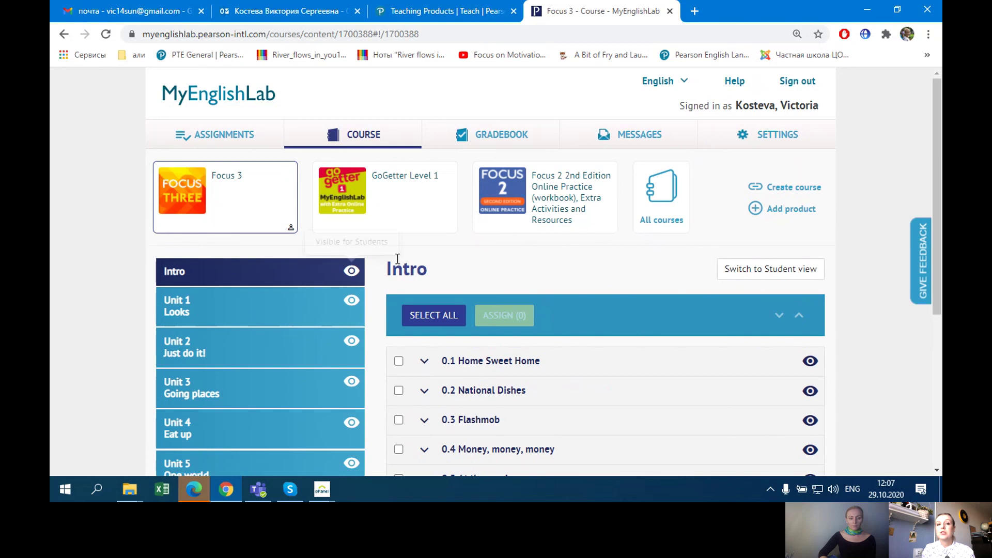
{"action": "left_click", "coordinate": [455, 13]}
{"action": "scroll", "coordinate": [562, 328], "scroll_direction": "up", "scroll_amount": 10}
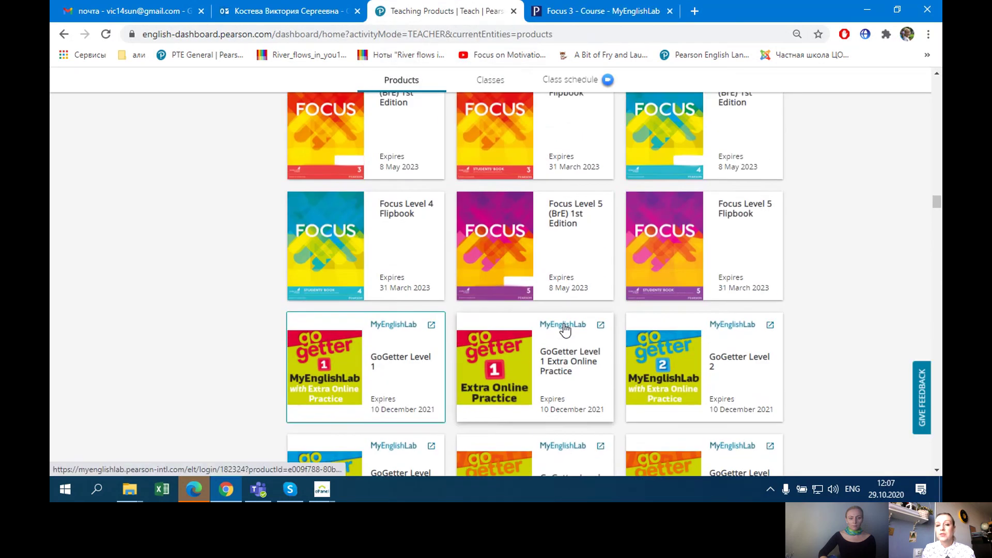
{"action": "scroll", "coordinate": [551, 284], "scroll_direction": "up", "scroll_amount": 15}
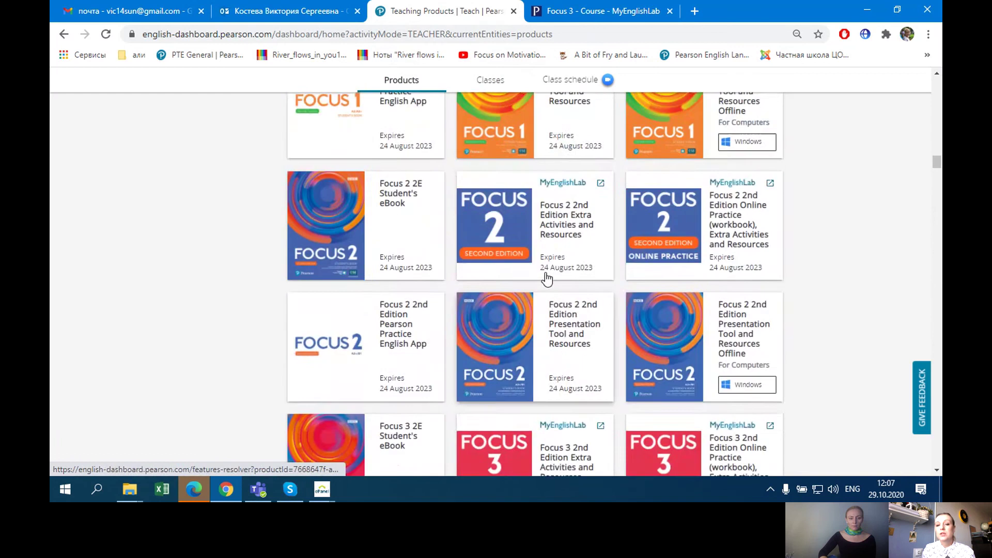
{"action": "scroll", "coordinate": [558, 274], "scroll_direction": "up", "scroll_amount": 5}
{"action": "scroll", "coordinate": [579, 296], "scroll_direction": "down", "scroll_amount": 9}
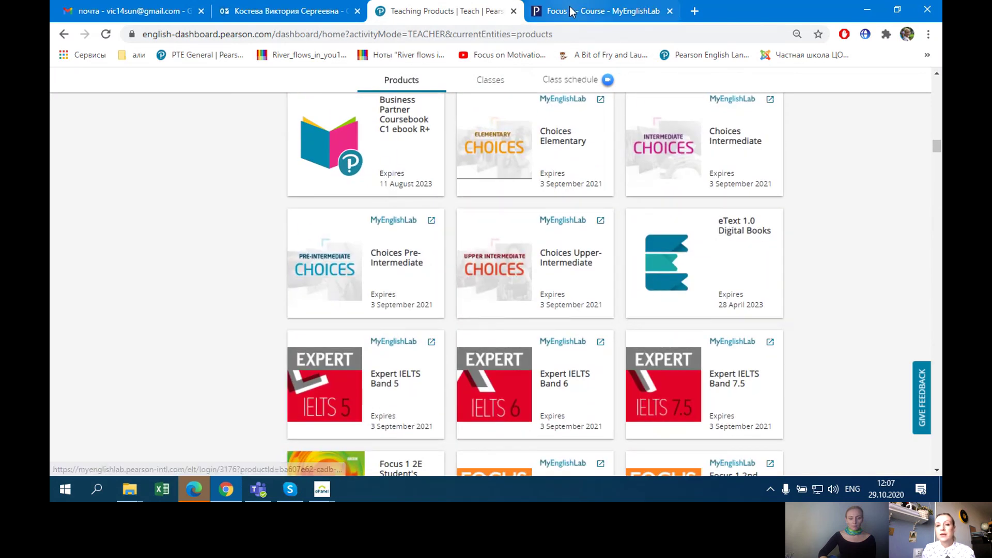
{"action": "left_click", "coordinate": [594, 11]}
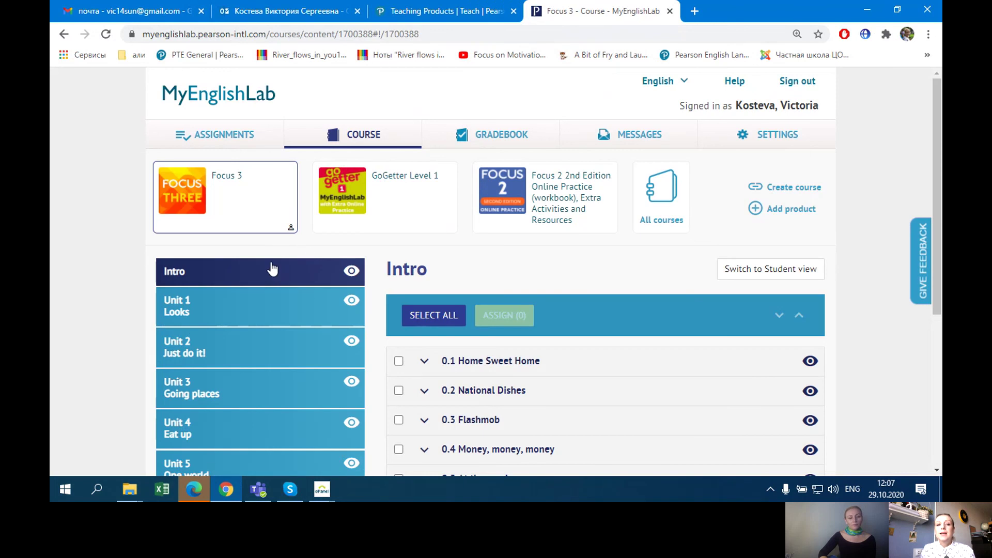
Step: Filter Recent Activity to Focus 3, listing the 1.6 Speaking and 2.1 Vocabulary assignments
{"action": "left_click", "coordinate": [223, 137]}
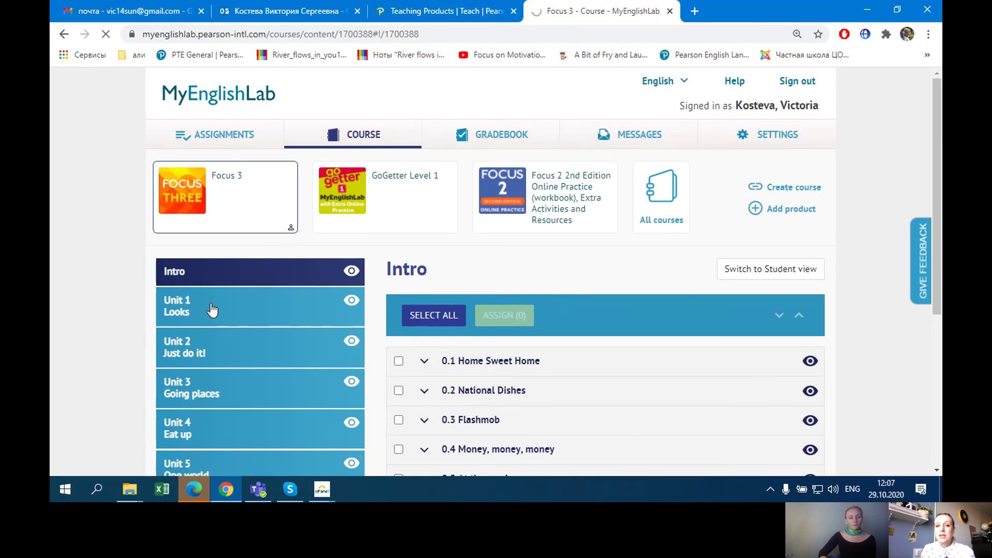
{"action": "scroll", "coordinate": [253, 303], "scroll_direction": "down", "scroll_amount": 3}
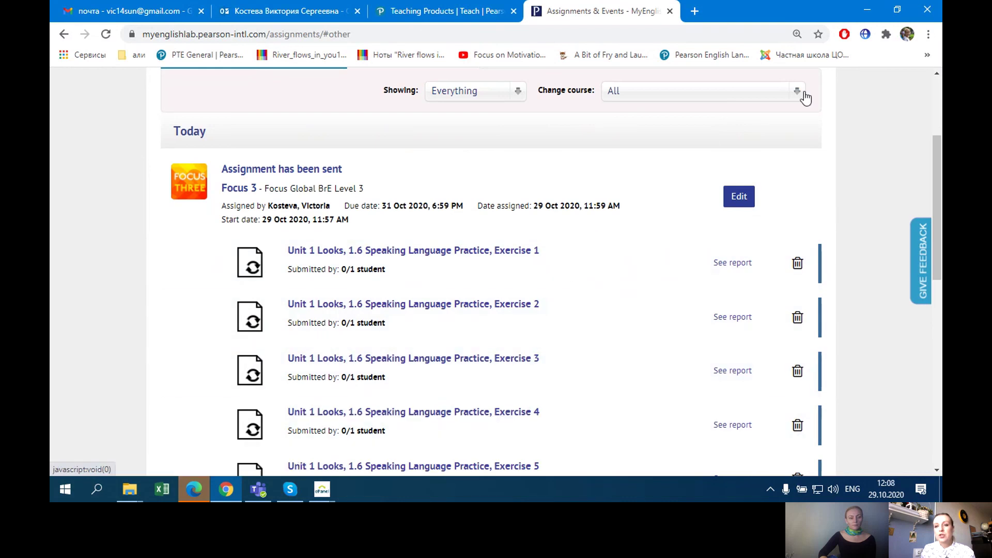
{"action": "left_click", "coordinate": [798, 96]}
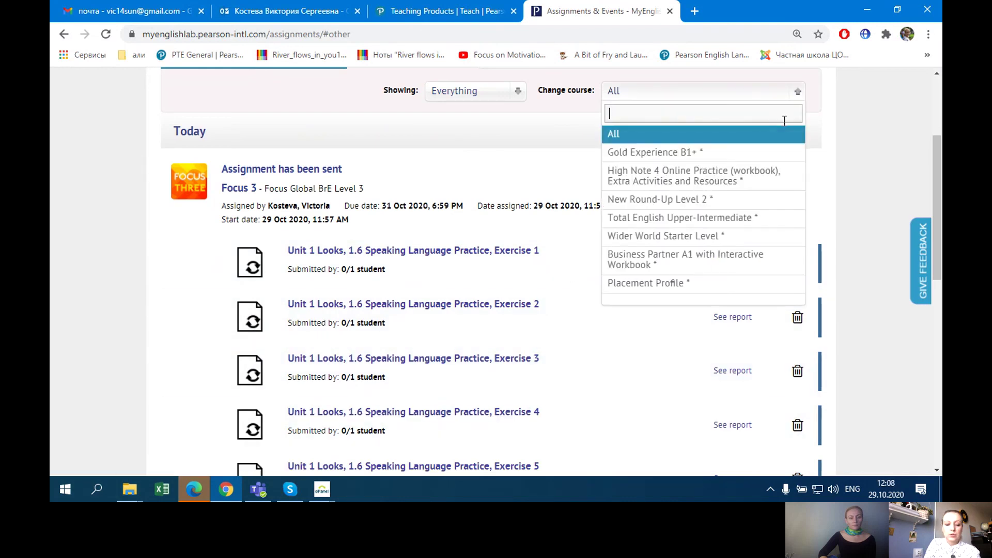
{"action": "type", "text": "Focus"}
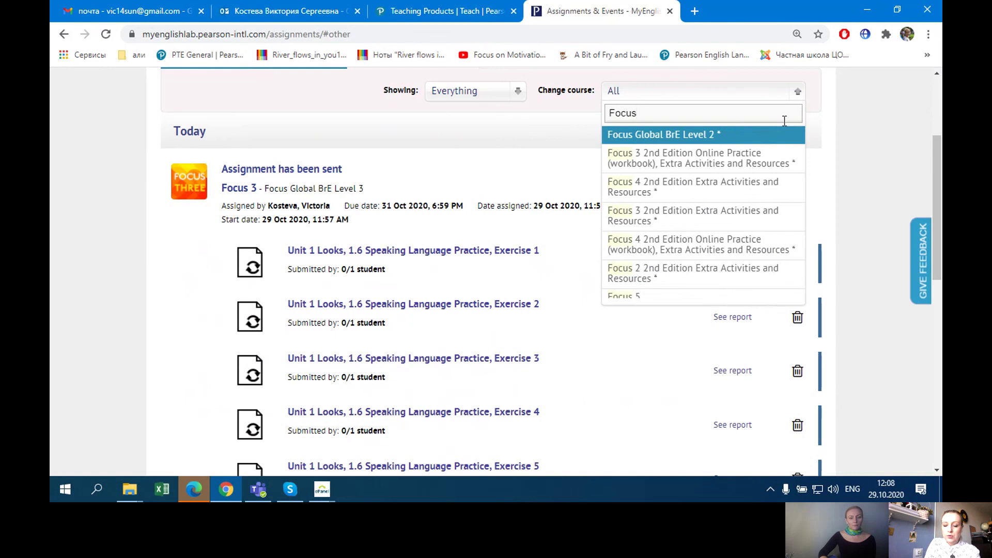
{"action": "type", "text": " 3"}
{"action": "key", "text": "Return"}
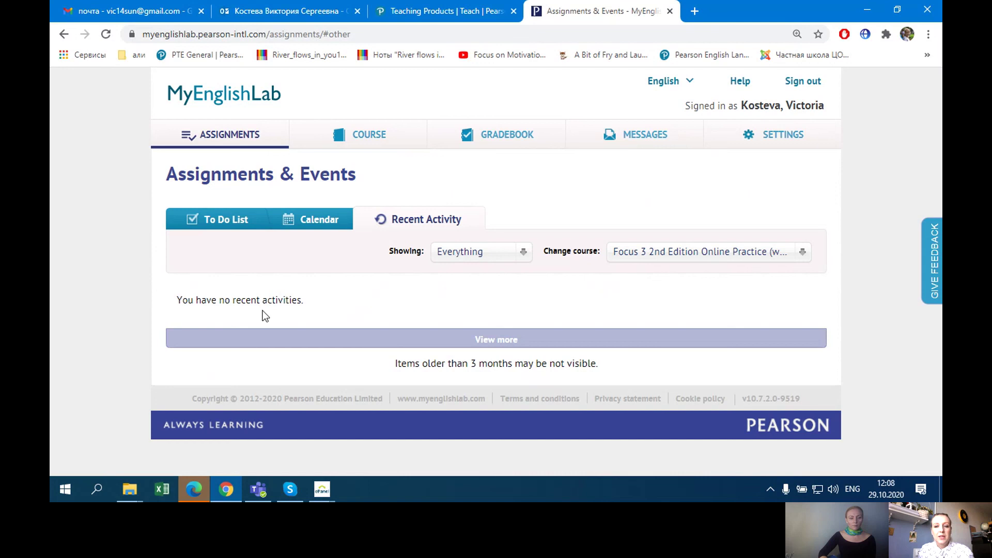
{"action": "left_click", "coordinate": [803, 255]}
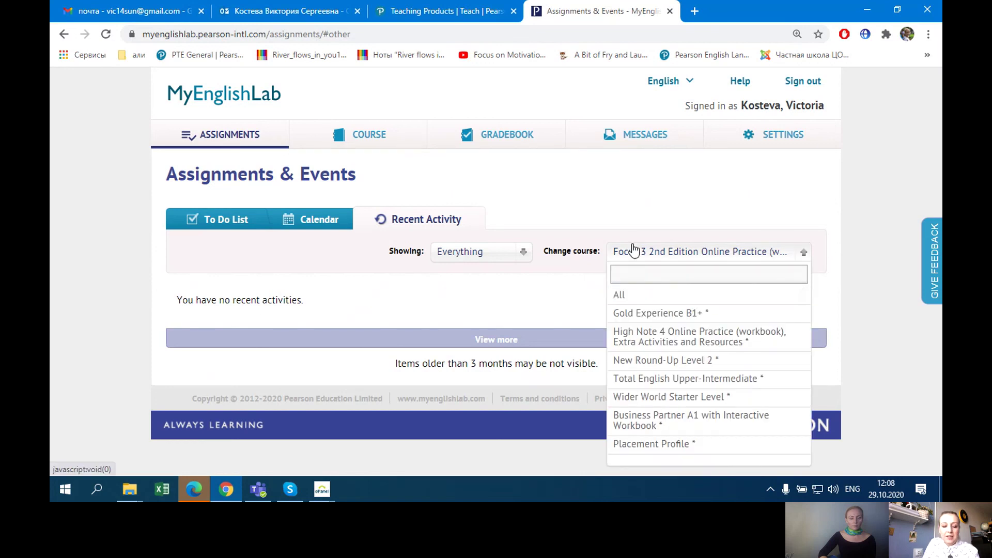
{"action": "type", "text": "Foc"}
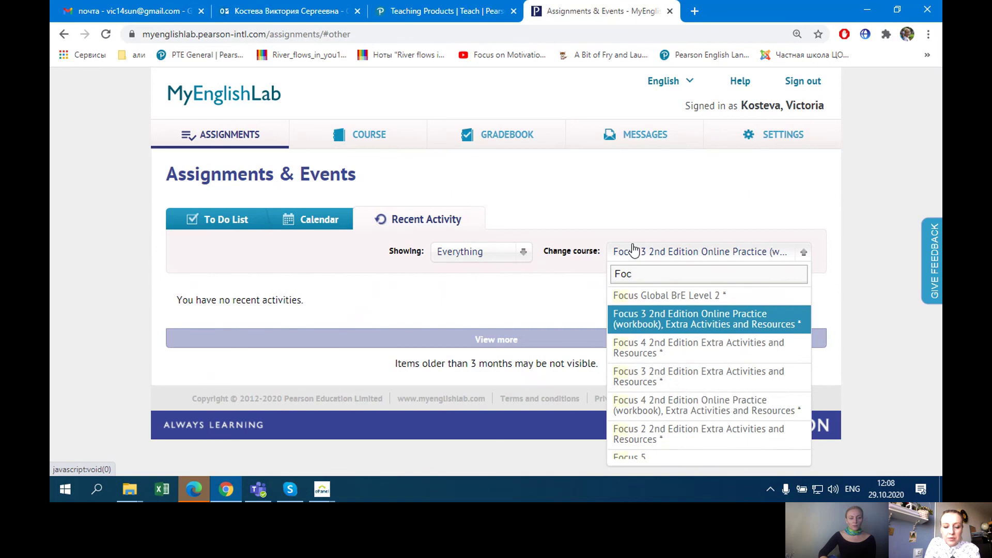
{"action": "type", "text": "us 3"}
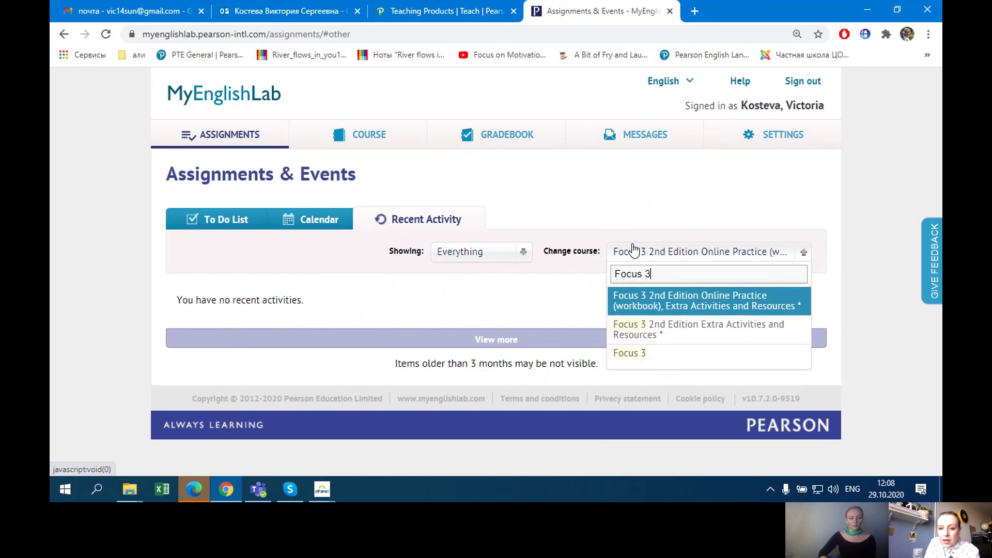
{"action": "left_click", "coordinate": [662, 352]}
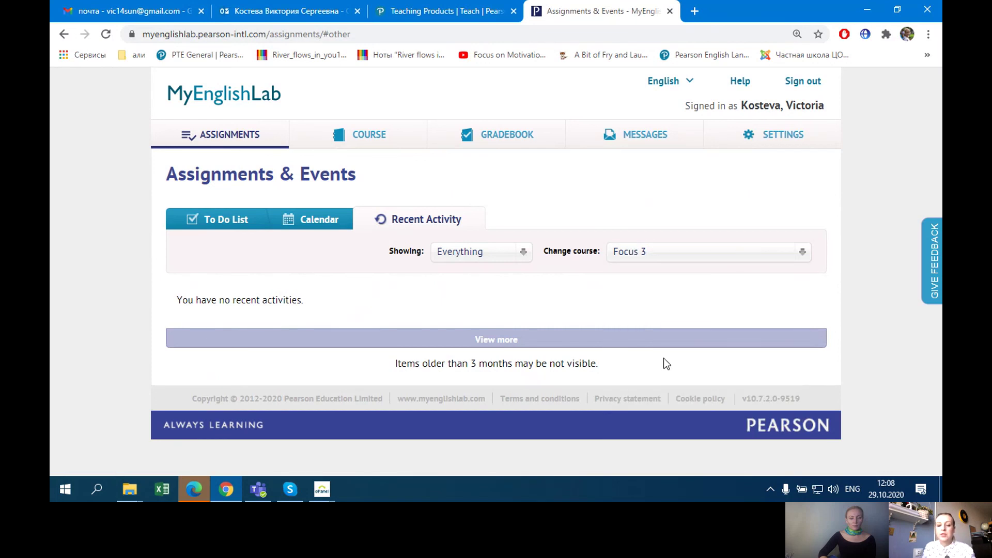
{"action": "scroll", "coordinate": [519, 359], "scroll_direction": "down", "scroll_amount": 3}
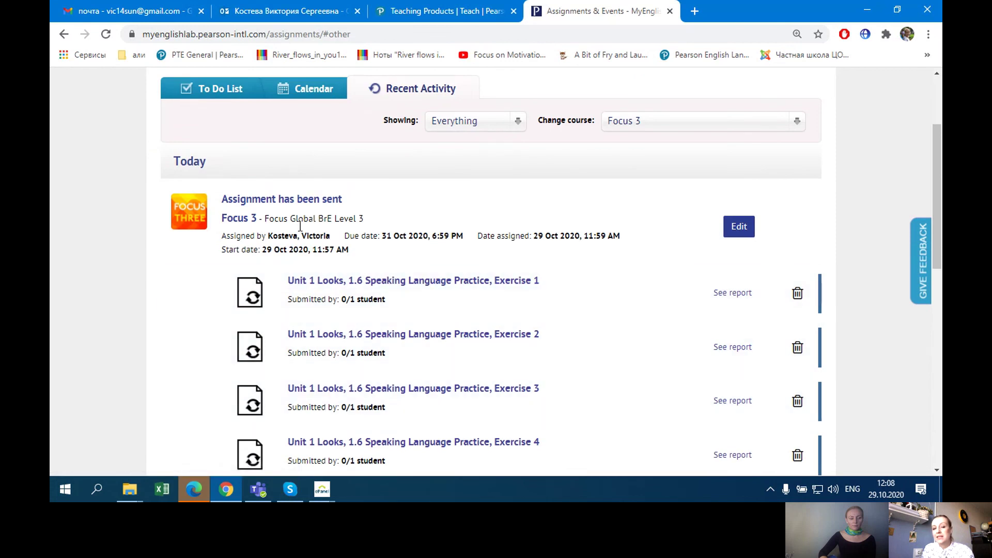
{"action": "scroll", "coordinate": [453, 393], "scroll_direction": "down", "scroll_amount": 9}
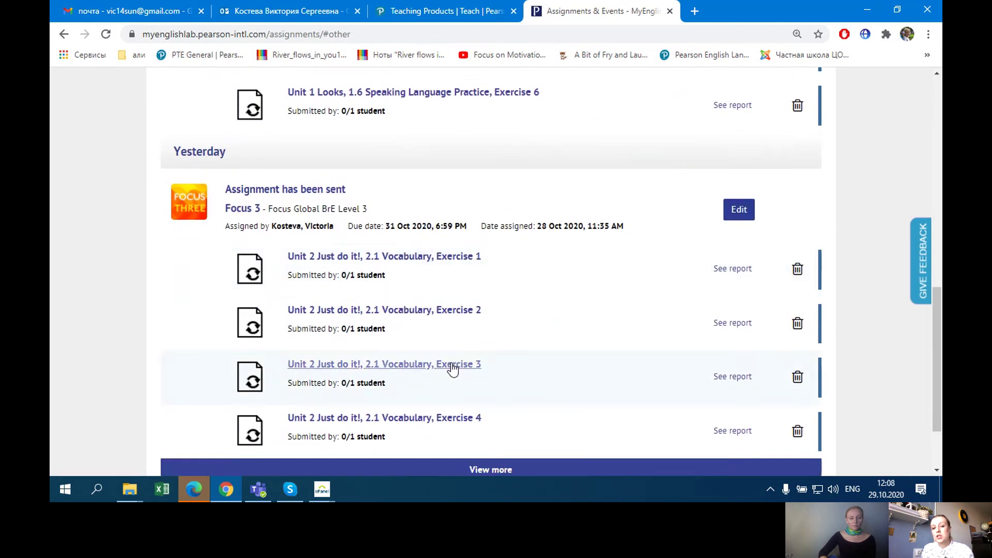
{"action": "scroll", "coordinate": [453, 368], "scroll_direction": "up", "scroll_amount": 11}
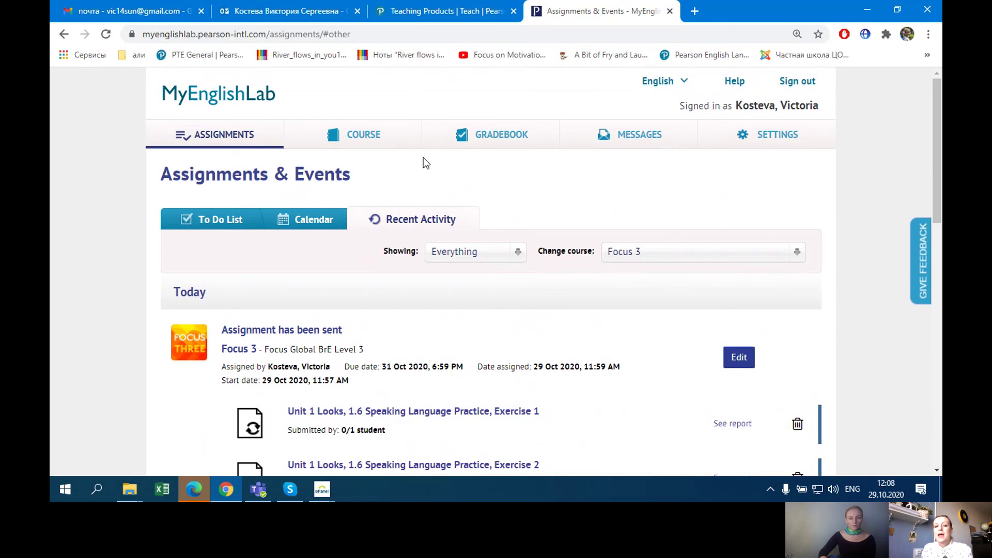
Step: Open the gradebook showing assignment and practice scores together, without tests
{"action": "left_click", "coordinate": [478, 137]}
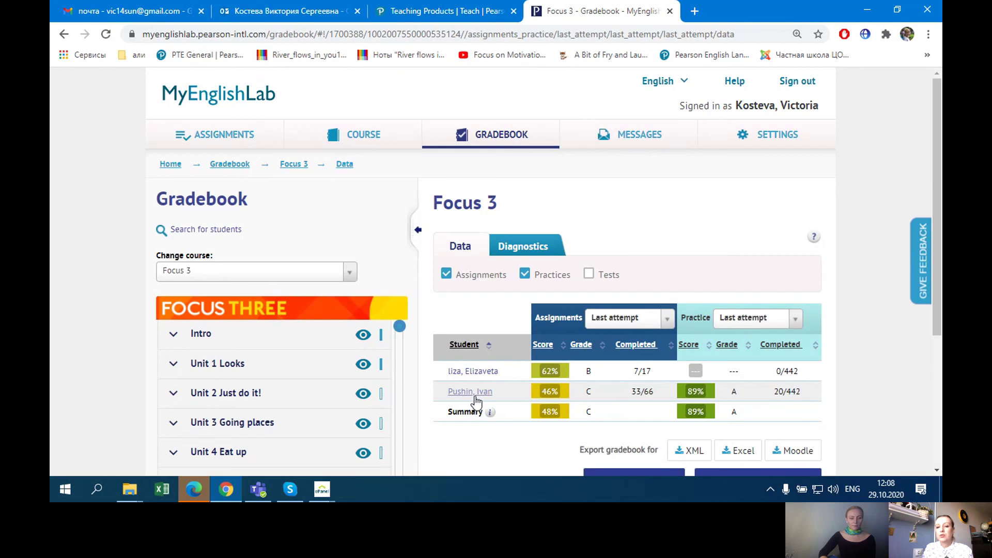
{"action": "scroll", "coordinate": [476, 401], "scroll_direction": "down", "scroll_amount": 1}
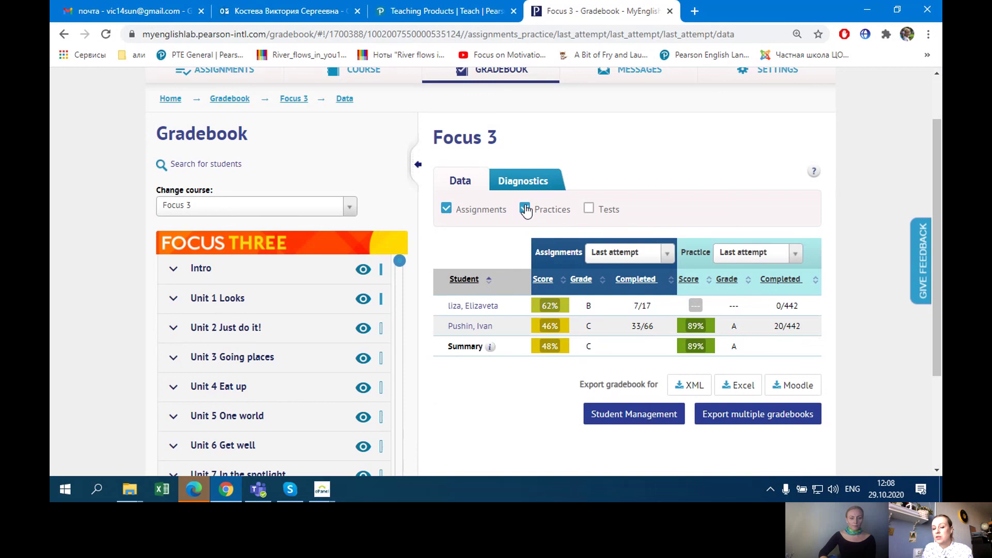
{"action": "left_click", "coordinate": [589, 210]}
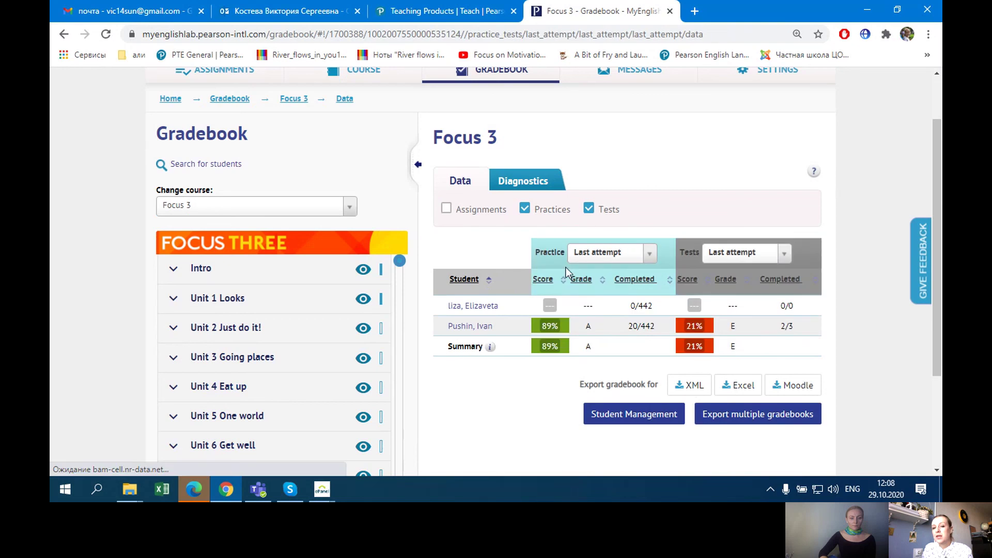
{"action": "left_click", "coordinate": [448, 211]}
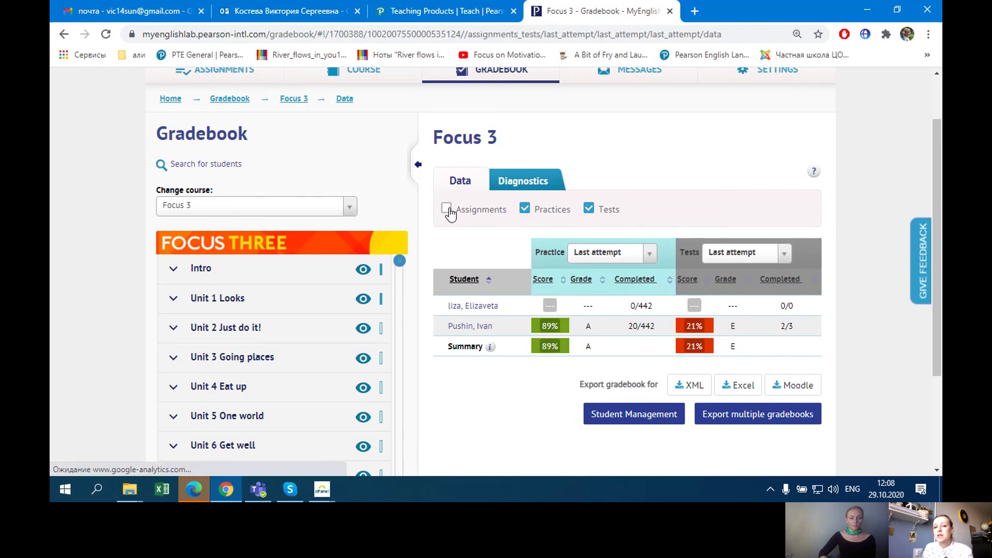
{"action": "left_click", "coordinate": [528, 211]}
{"action": "left_click", "coordinate": [526, 210]}
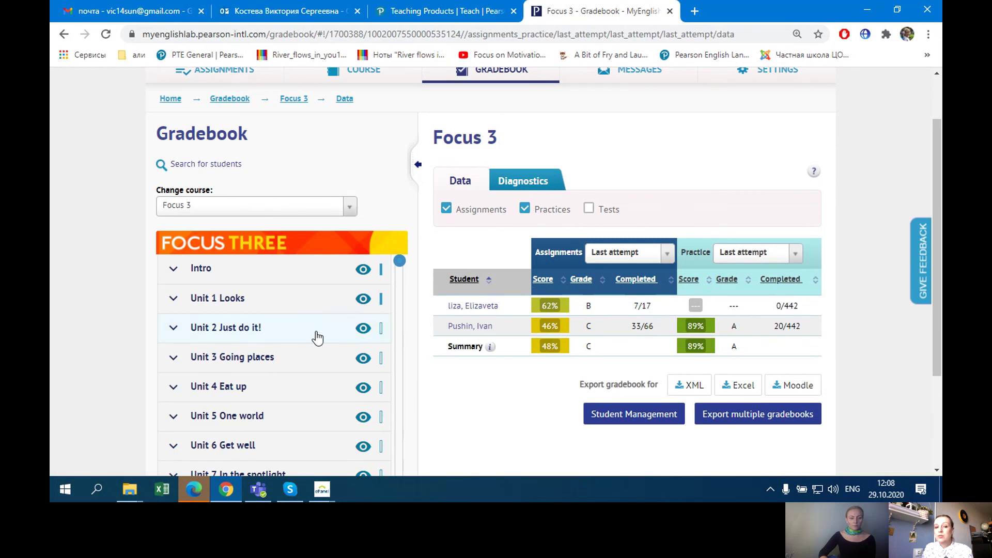
Step: Drill into Unit 1 > 1.1 Vocabulary > Exercise 7 and open a student's submitted report
{"action": "left_click", "coordinate": [242, 306]}
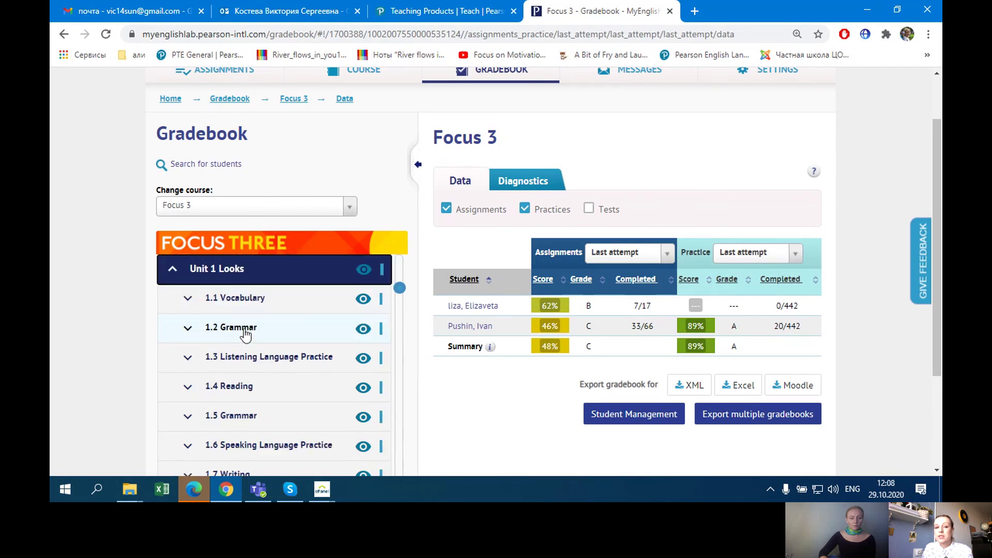
{"action": "left_click", "coordinate": [263, 310]}
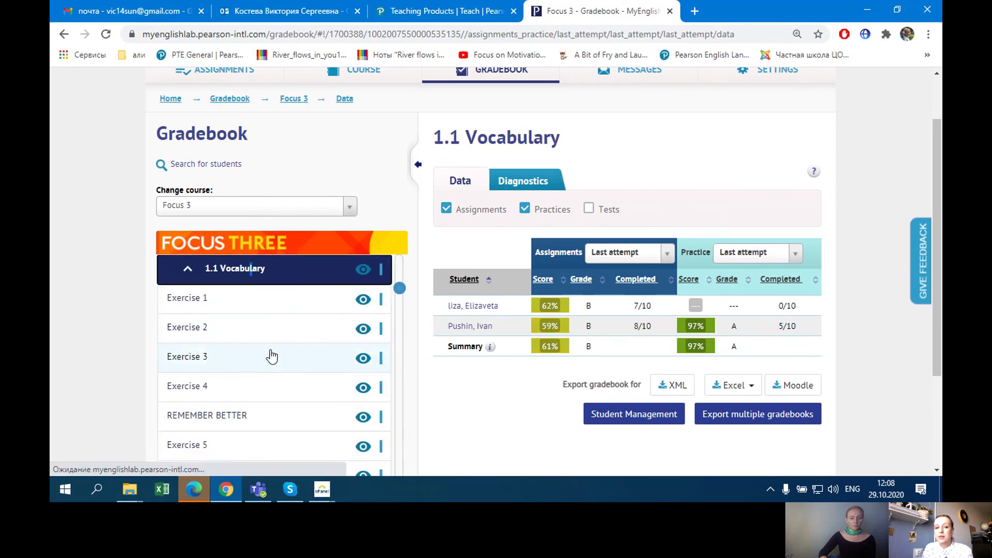
{"action": "left_click", "coordinate": [210, 309]}
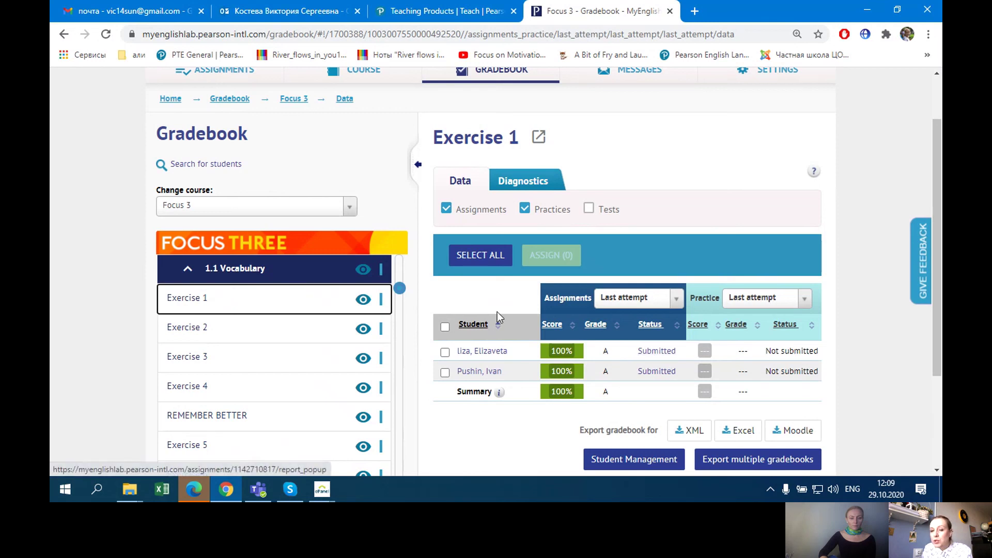
{"action": "left_click", "coordinate": [269, 274]}
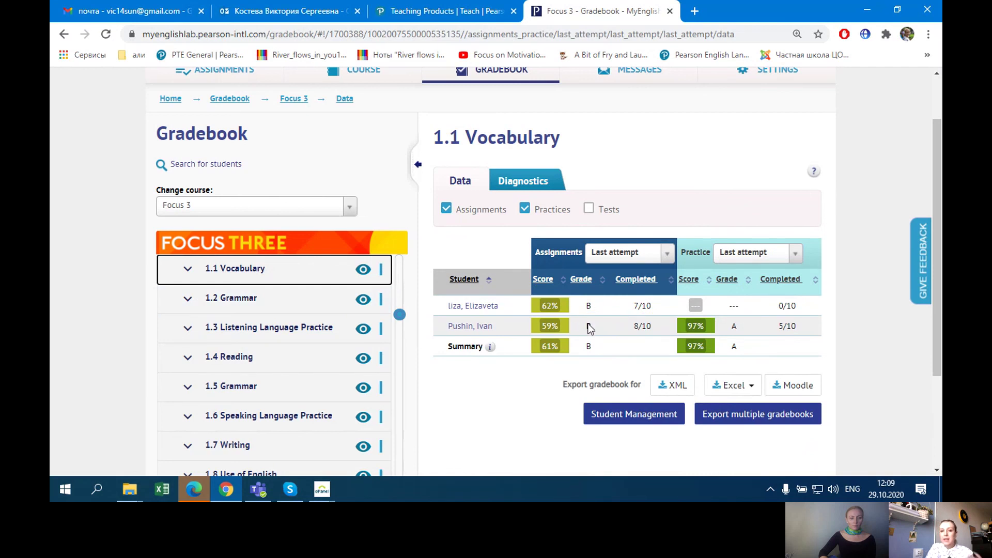
{"action": "left_click", "coordinate": [255, 268]}
{"action": "left_click", "coordinate": [196, 309]}
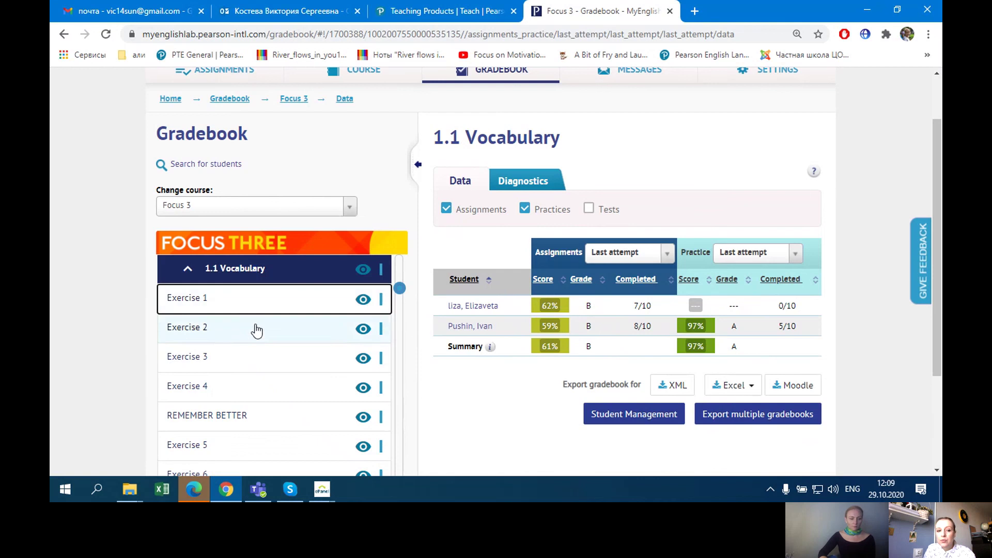
{"action": "left_click", "coordinate": [241, 392]}
{"action": "scroll", "coordinate": [266, 382], "scroll_direction": "down", "scroll_amount": 3}
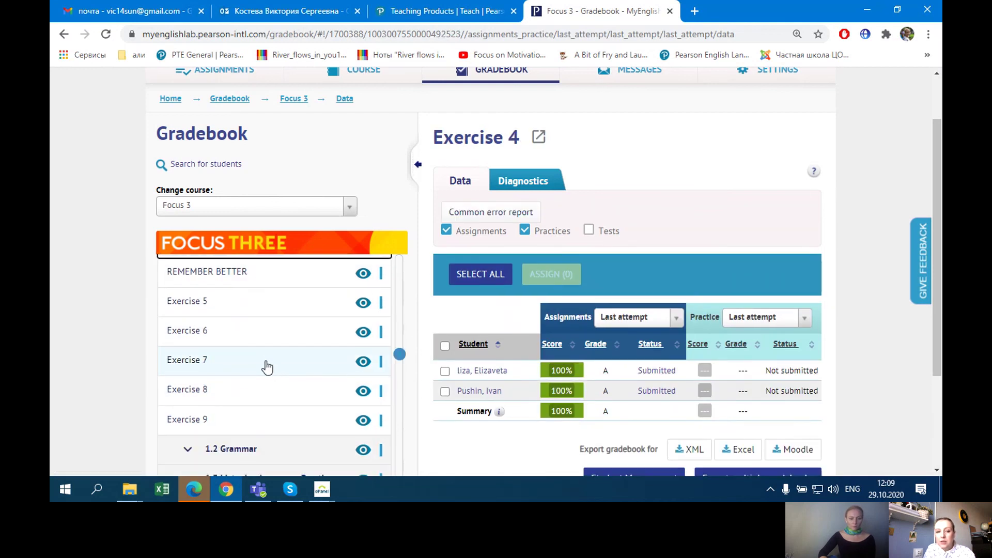
{"action": "left_click", "coordinate": [246, 370]}
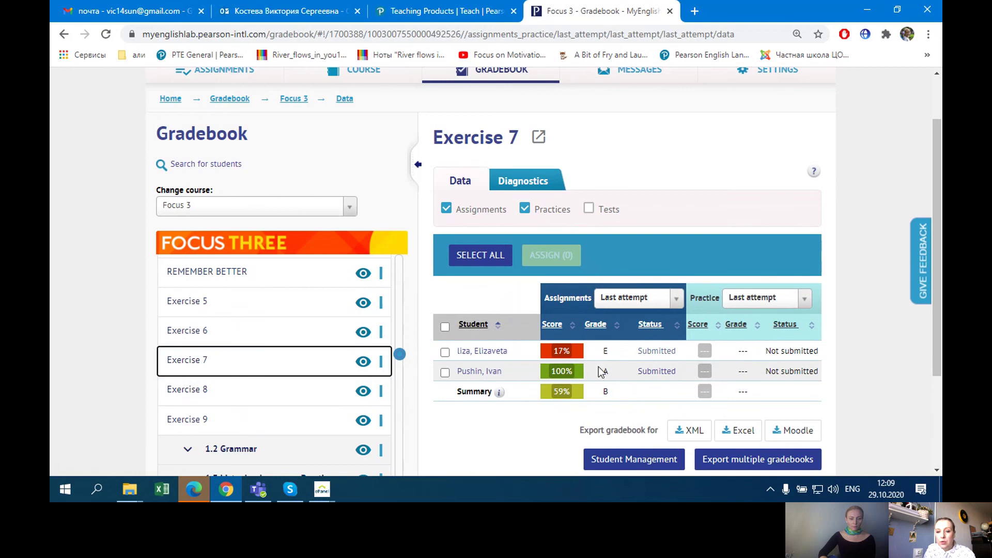
{"action": "left_click", "coordinate": [657, 351]}
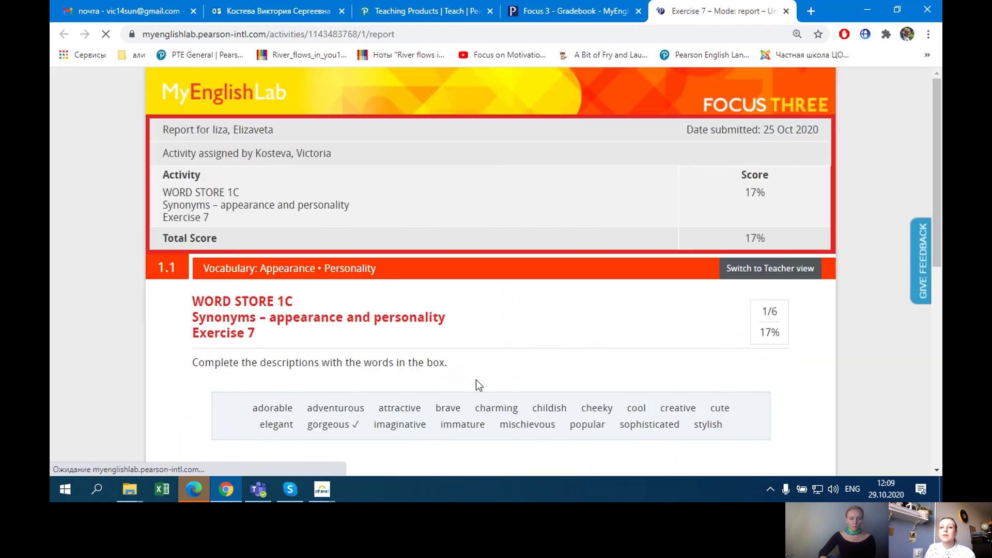
Step: Scroll through the Exercise 7 report: 1/6 (17%), only 'adventurous' answered correctly
{"action": "scroll", "coordinate": [553, 332], "scroll_direction": "down", "scroll_amount": 7}
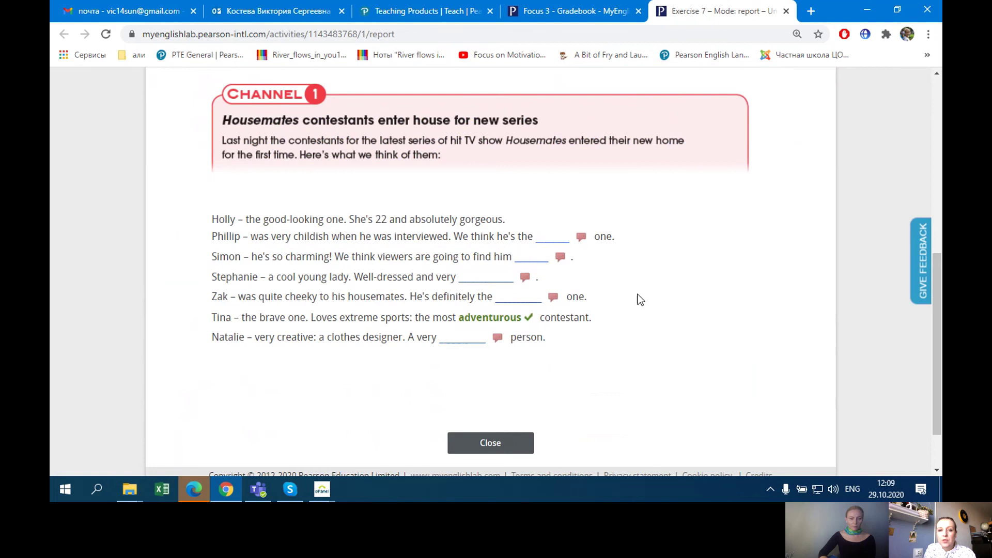
{"action": "scroll", "coordinate": [658, 270], "scroll_direction": "up", "scroll_amount": 3}
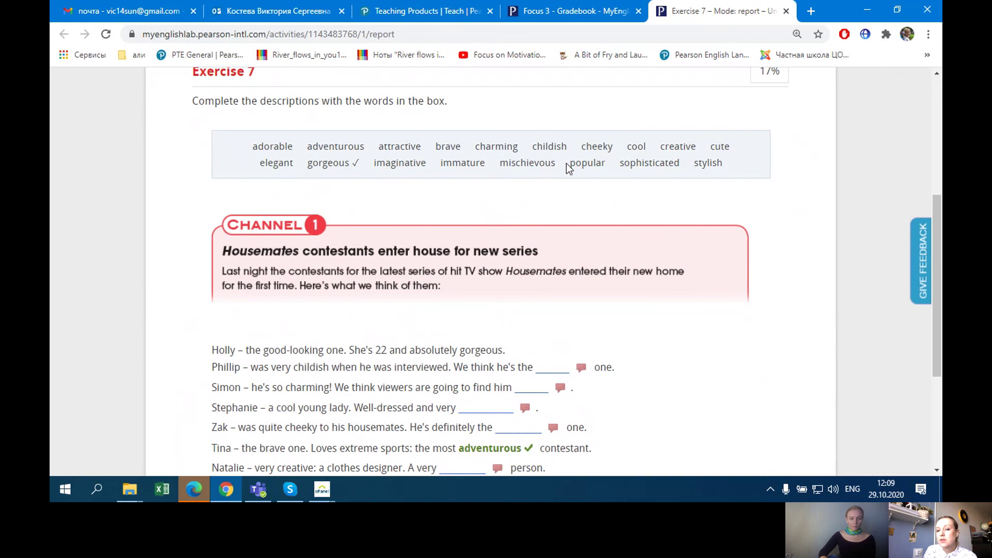
{"action": "scroll", "coordinate": [665, 227], "scroll_direction": "up", "scroll_amount": 5}
{"action": "scroll", "coordinate": [666, 212], "scroll_direction": "up", "scroll_amount": 1}
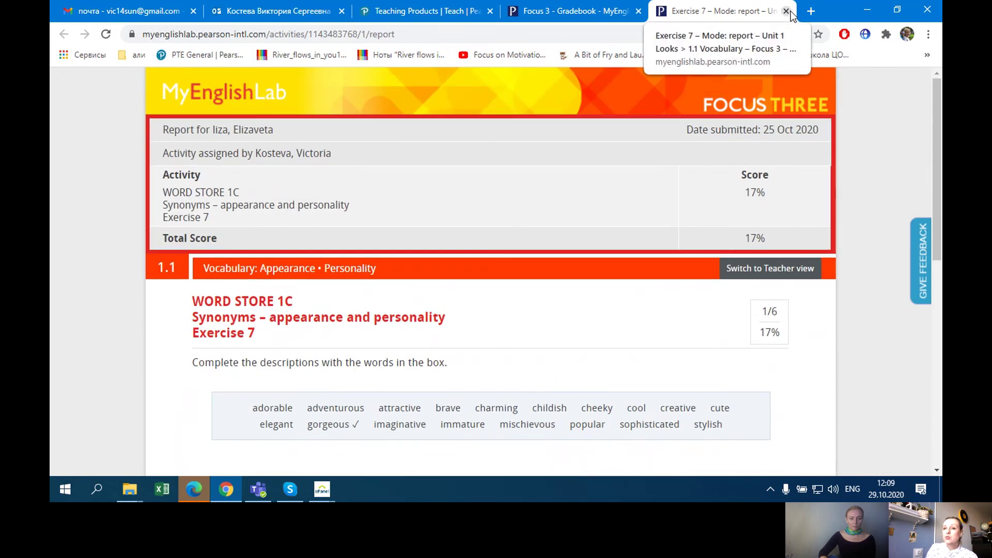
Step: Close the student's Exercise 7 report and go to Messages
{"action": "left_click", "coordinate": [786, 11]}
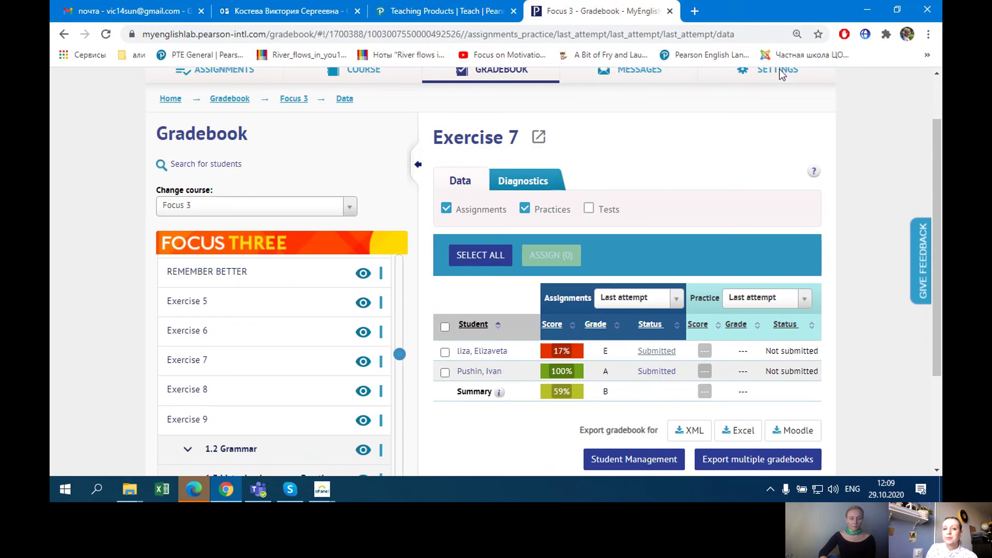
{"action": "scroll", "coordinate": [364, 345], "scroll_direction": "up", "scroll_amount": 3}
{"action": "scroll", "coordinate": [704, 264], "scroll_direction": "up", "scroll_amount": 2}
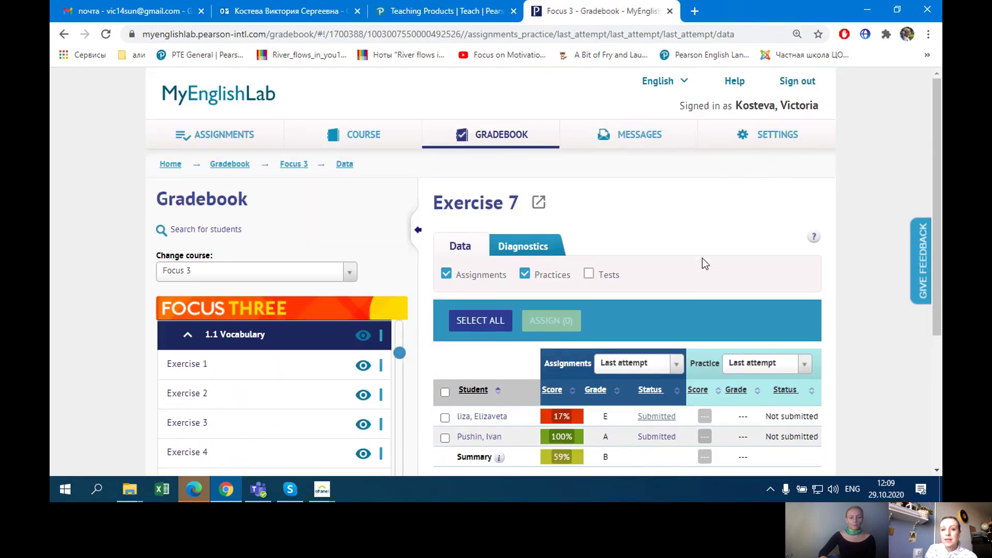
{"action": "left_click", "coordinate": [658, 146]}
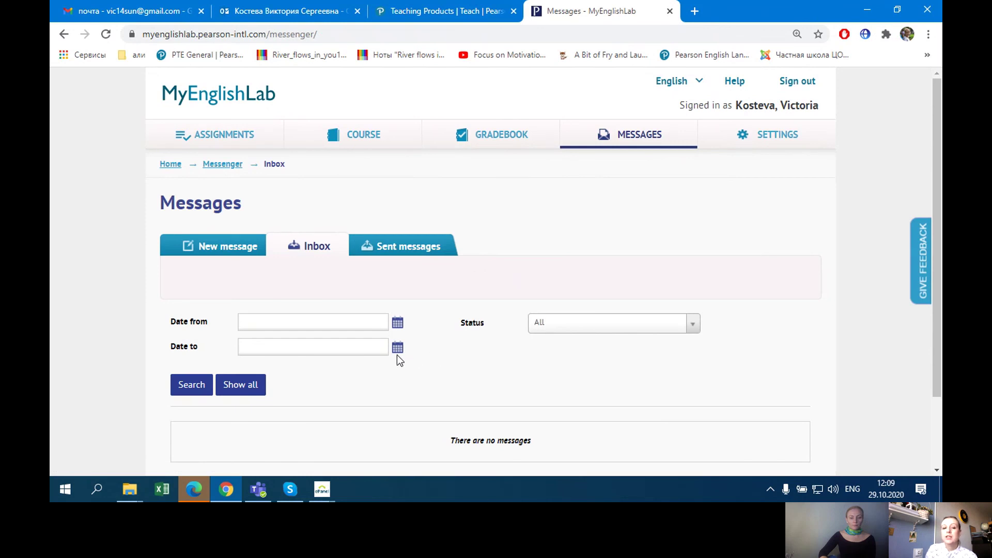
Step: Open the 60 days course's Manage Resources page from Settings
{"action": "left_click", "coordinate": [775, 147]}
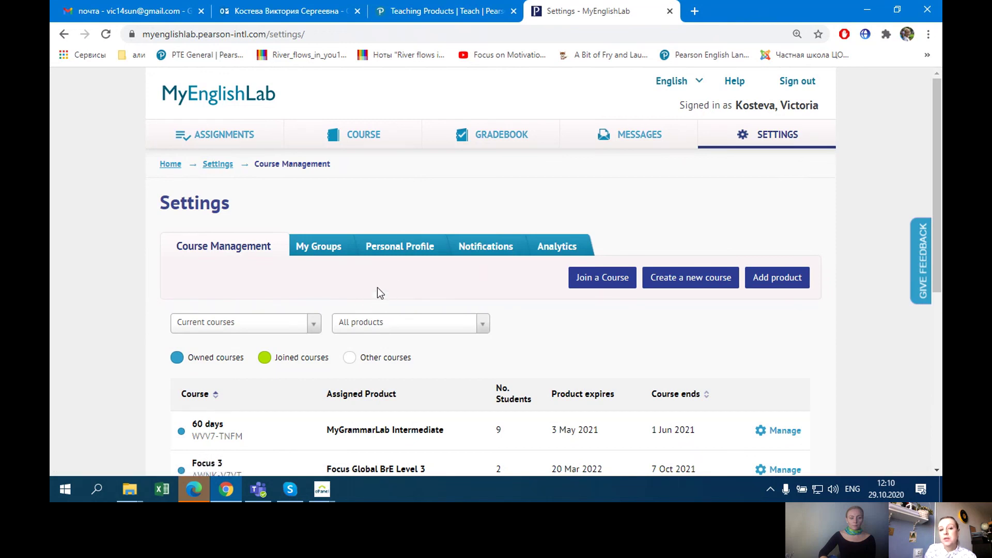
{"action": "left_click", "coordinate": [786, 431]}
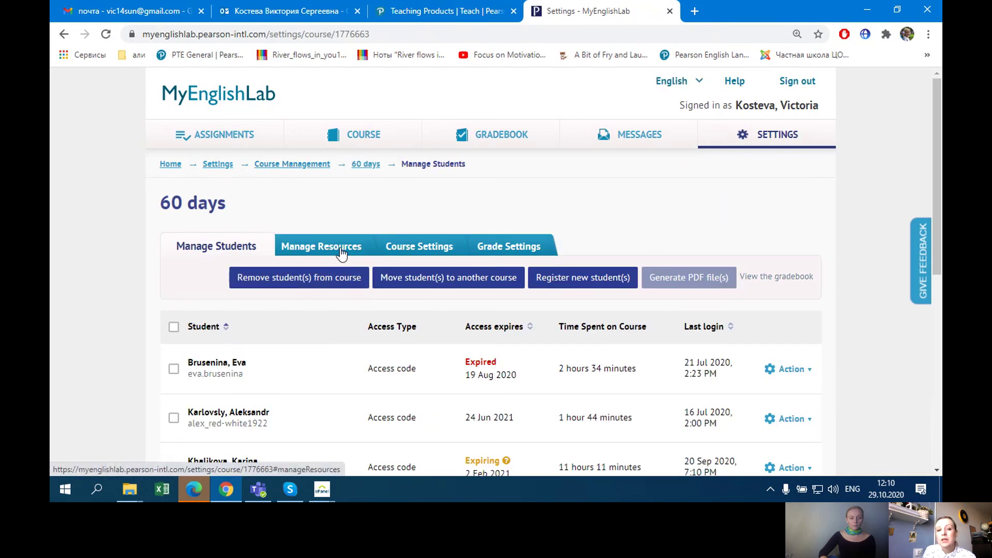
{"action": "left_click", "coordinate": [342, 252]}
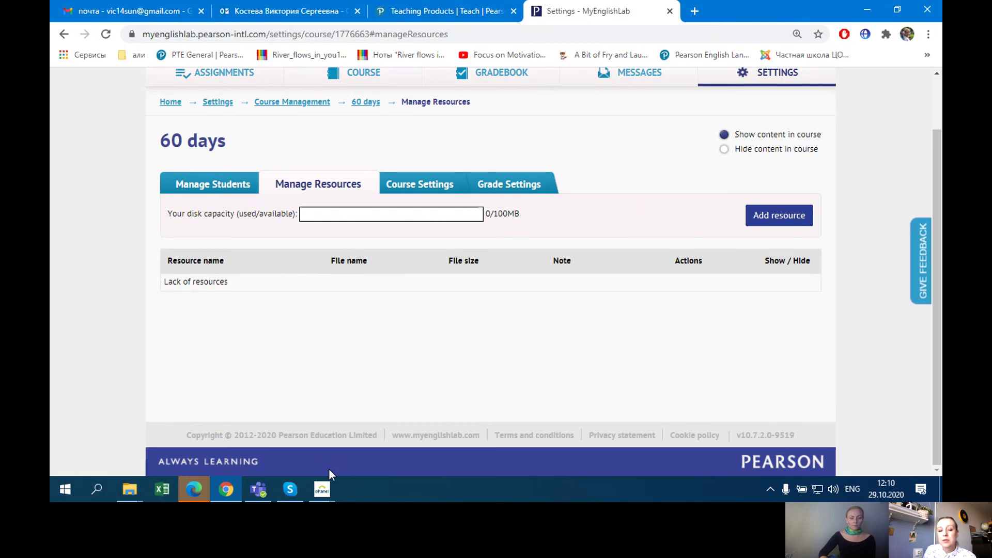
Step: Browse ePanel's Teacher Resource Bank Halloween festival worksheets, then return to MyEnglishLab
{"action": "mouse_move", "coordinate": [322, 489]}
{"action": "left_click", "coordinate": [255, 424]}
{"action": "scroll", "coordinate": [117, 249], "scroll_direction": "down", "scroll_amount": 2}
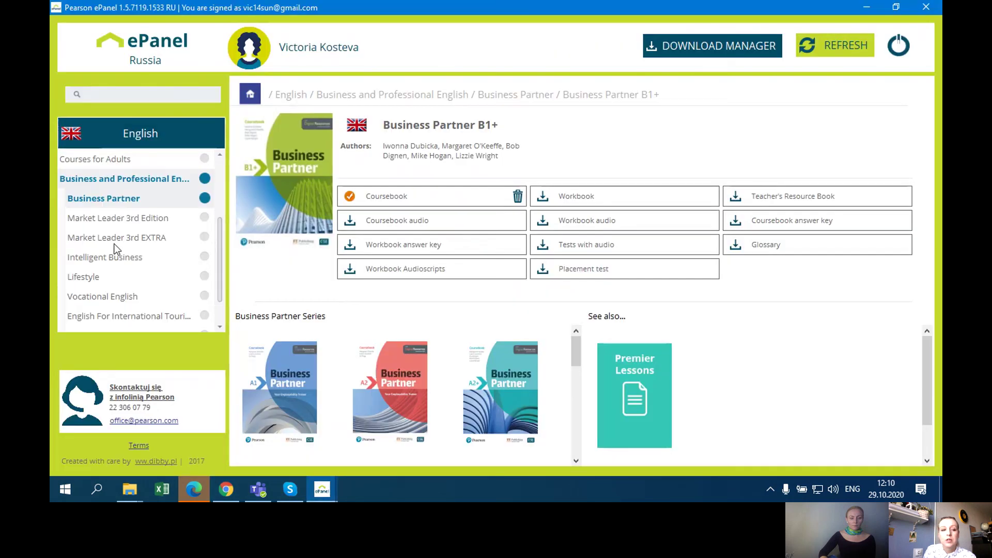
{"action": "scroll", "coordinate": [116, 249], "scroll_direction": "down", "scroll_amount": 2}
{"action": "left_click", "coordinate": [127, 318]}
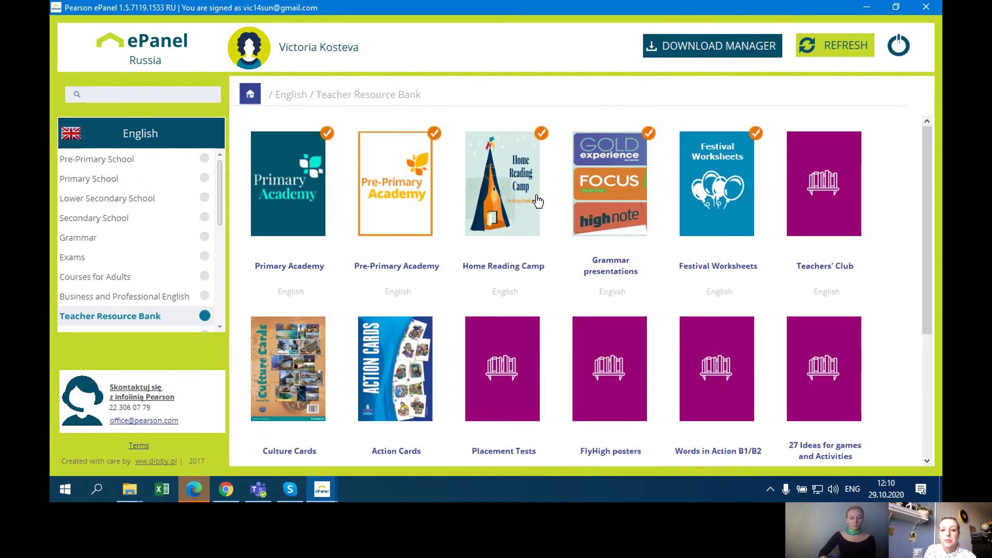
{"action": "left_click", "coordinate": [736, 177]}
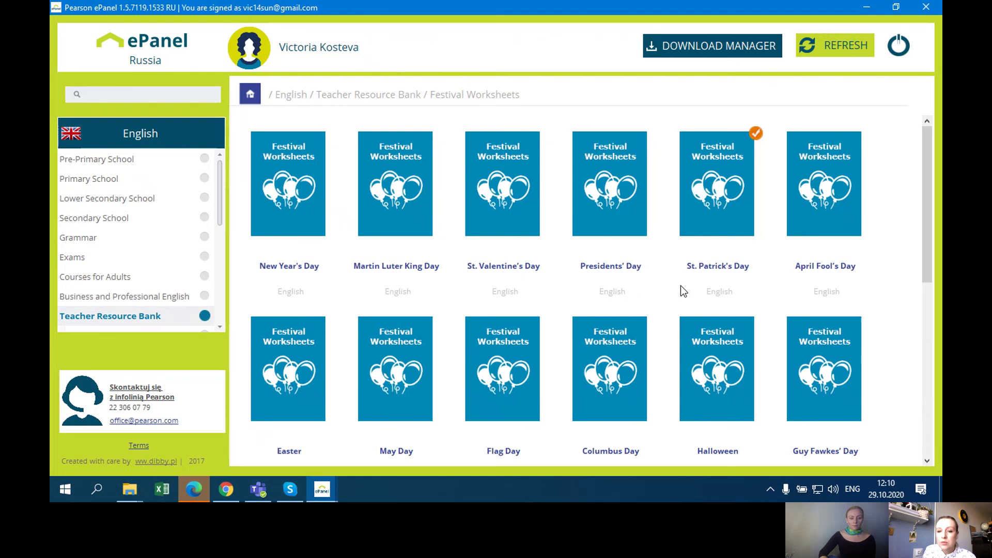
{"action": "scroll", "coordinate": [507, 357], "scroll_direction": "down", "scroll_amount": 3}
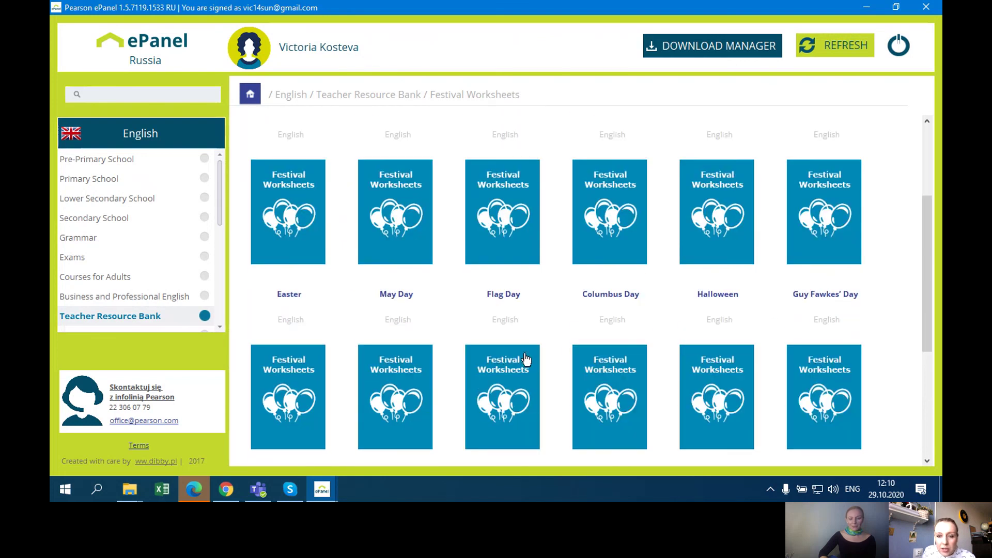
{"action": "left_click", "coordinate": [714, 294]}
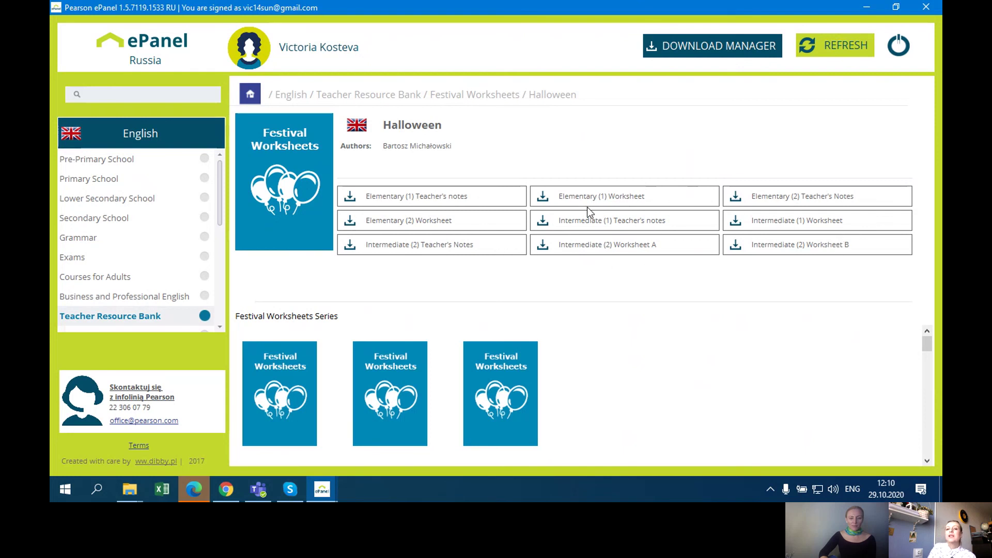
{"action": "left_click", "coordinate": [229, 489]}
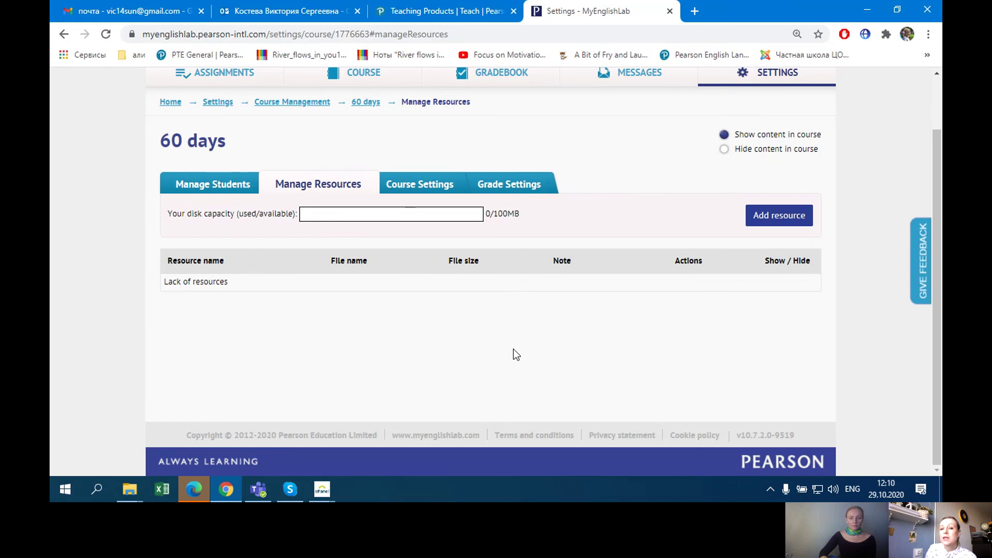
Step: Open MyEnglishLab Instructor Help in a new tab and return to the Settings tab
{"action": "scroll", "coordinate": [556, 368], "scroll_direction": "up", "scroll_amount": 2}
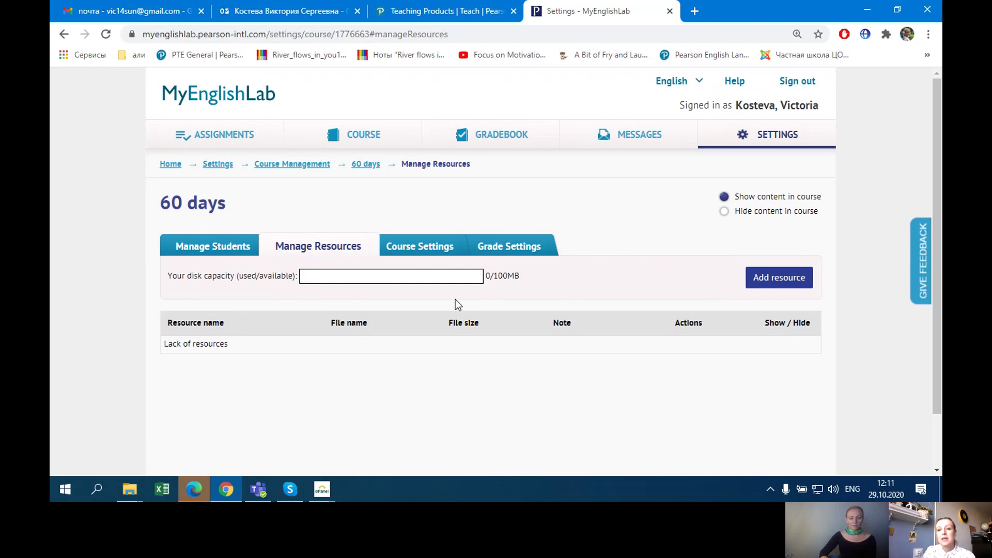
{"action": "left_click", "coordinate": [734, 81]}
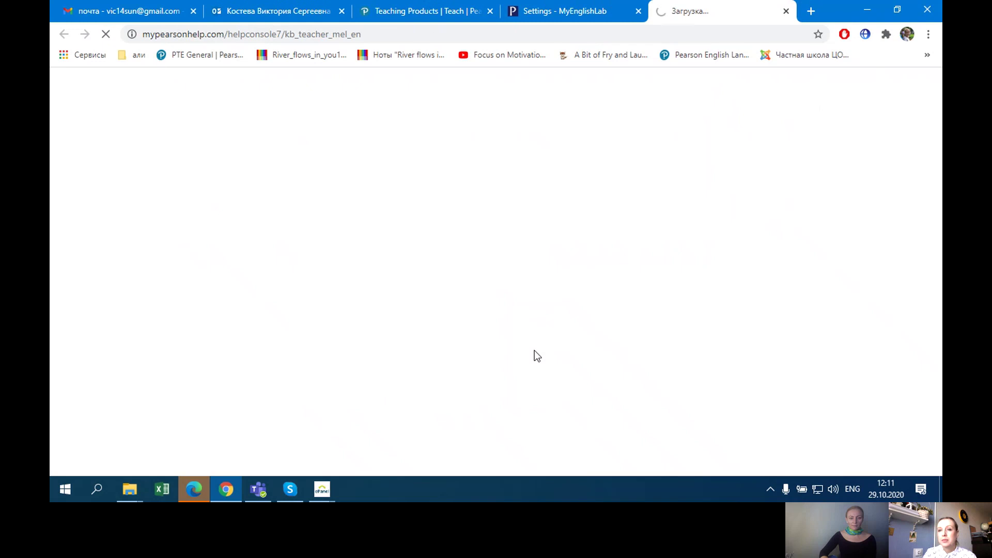
{"action": "left_click", "coordinate": [566, 11]}
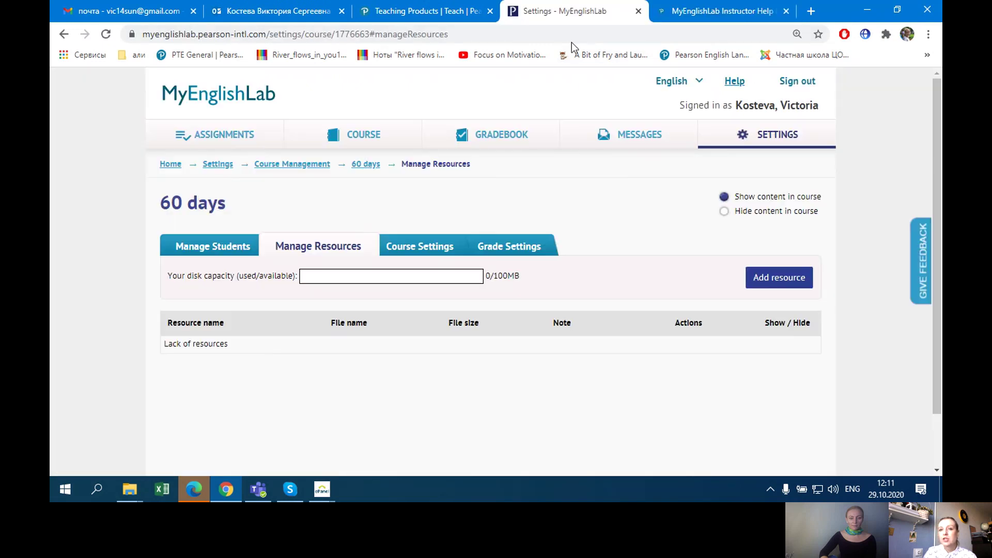
Step: Scroll the Instructor Help Welcome page's topics, from Getting Started to Getting Support
{"action": "left_click", "coordinate": [725, 14]}
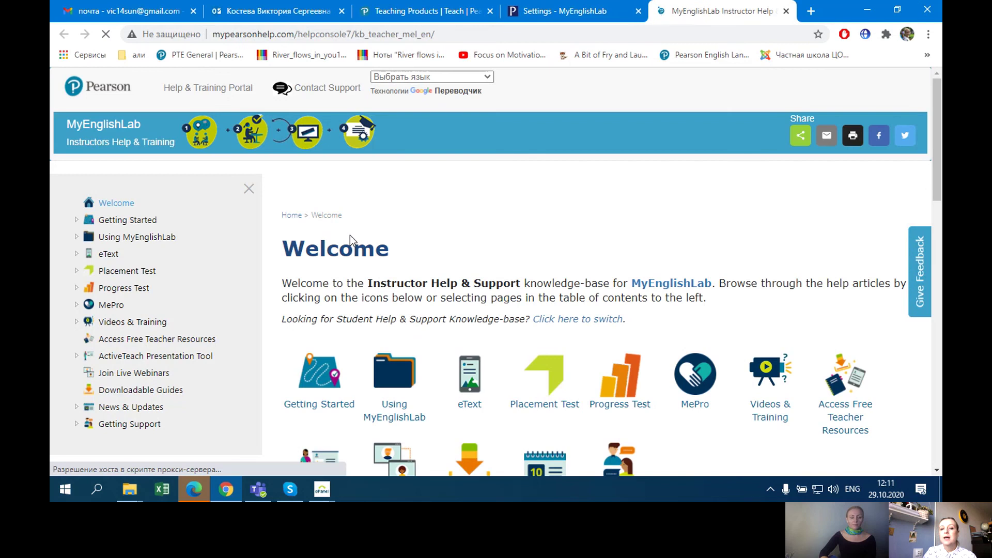
{"action": "scroll", "coordinate": [351, 238], "scroll_direction": "down", "scroll_amount": 2}
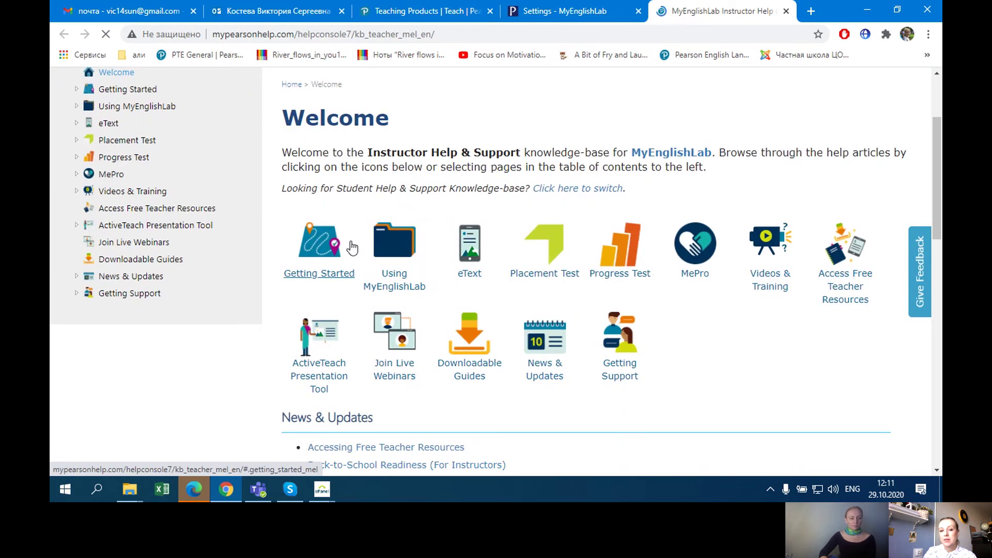
{"action": "scroll", "coordinate": [357, 239], "scroll_direction": "up", "scroll_amount": 1}
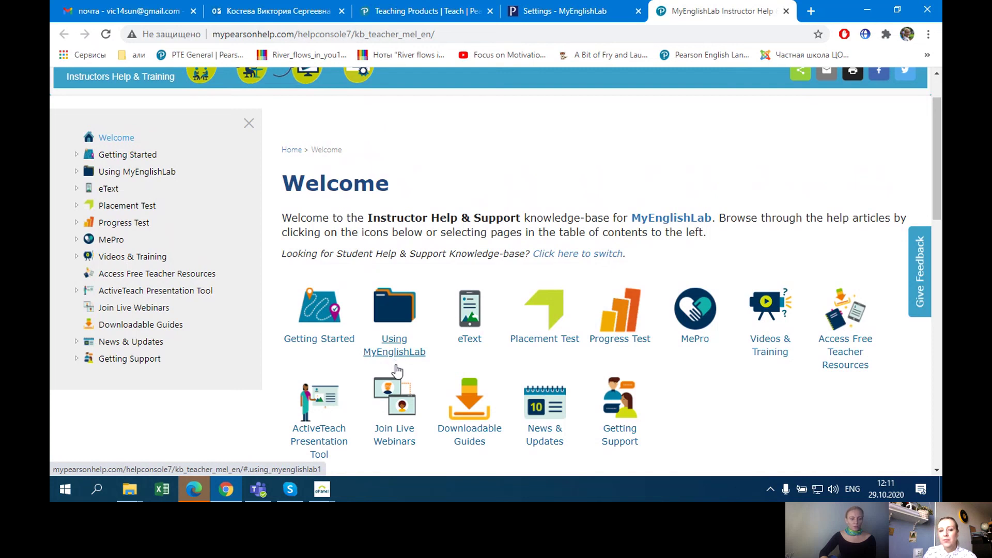
{"action": "scroll", "coordinate": [397, 370], "scroll_direction": "down", "scroll_amount": 1}
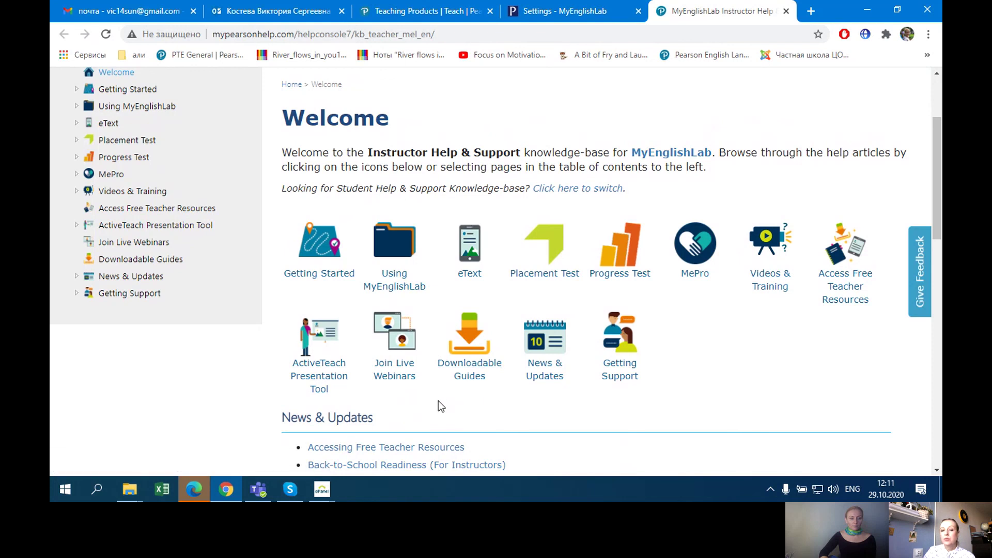
{"action": "scroll", "coordinate": [414, 398], "scroll_direction": "down", "scroll_amount": 1}
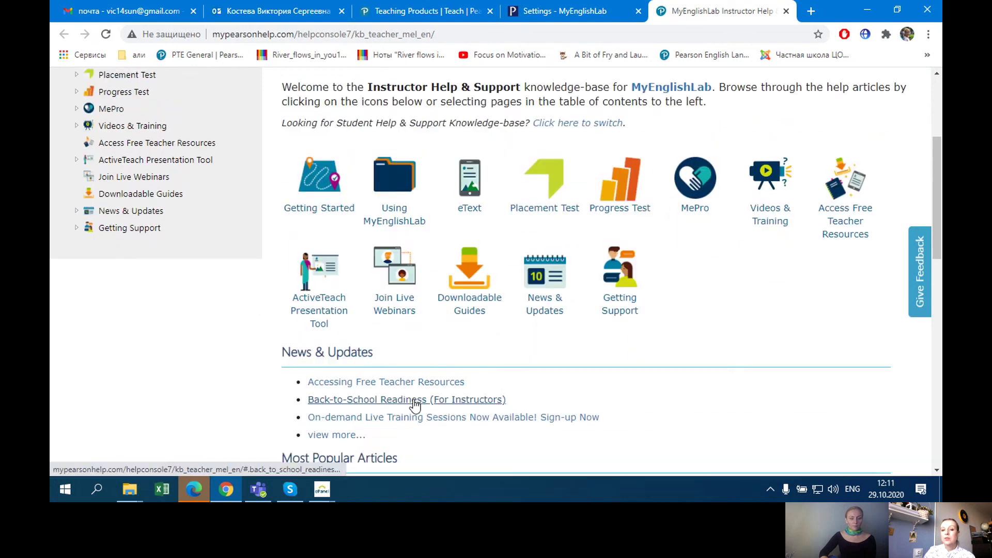
{"action": "scroll", "coordinate": [416, 404], "scroll_direction": "up", "scroll_amount": 1}
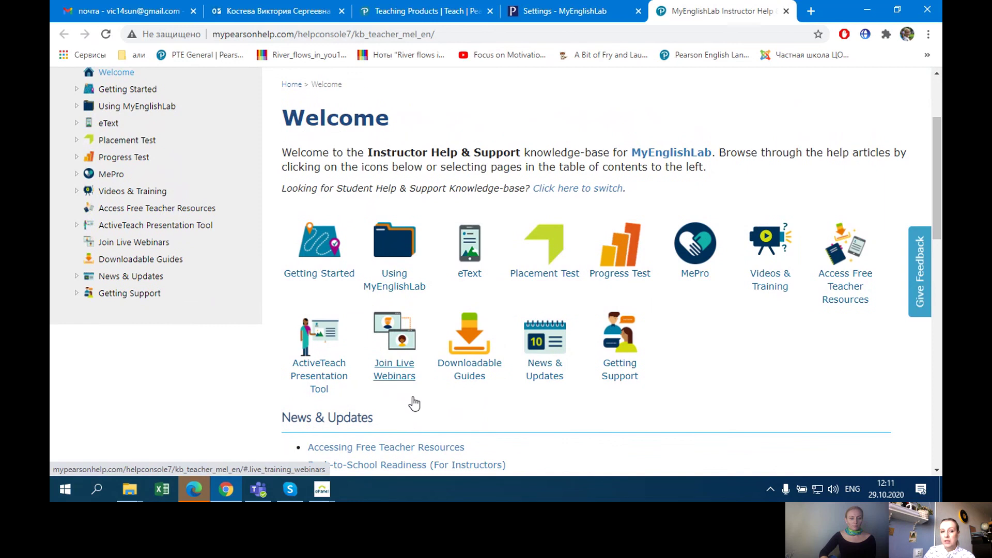
{"action": "scroll", "coordinate": [415, 403], "scroll_direction": "up", "scroll_amount": 1}
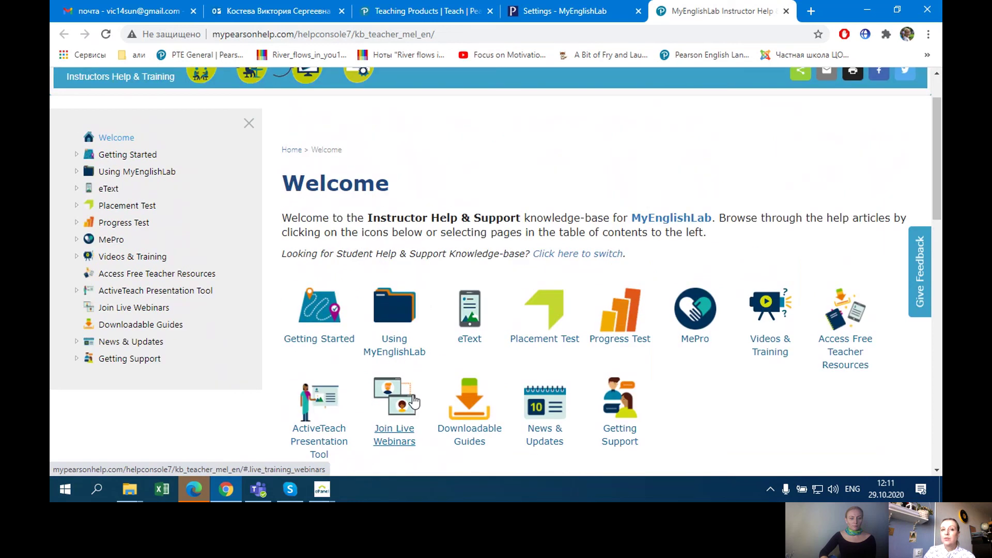
{"action": "scroll", "coordinate": [414, 401], "scroll_direction": "up", "scroll_amount": 1}
{"action": "scroll", "coordinate": [414, 401], "scroll_direction": "down", "scroll_amount": 1}
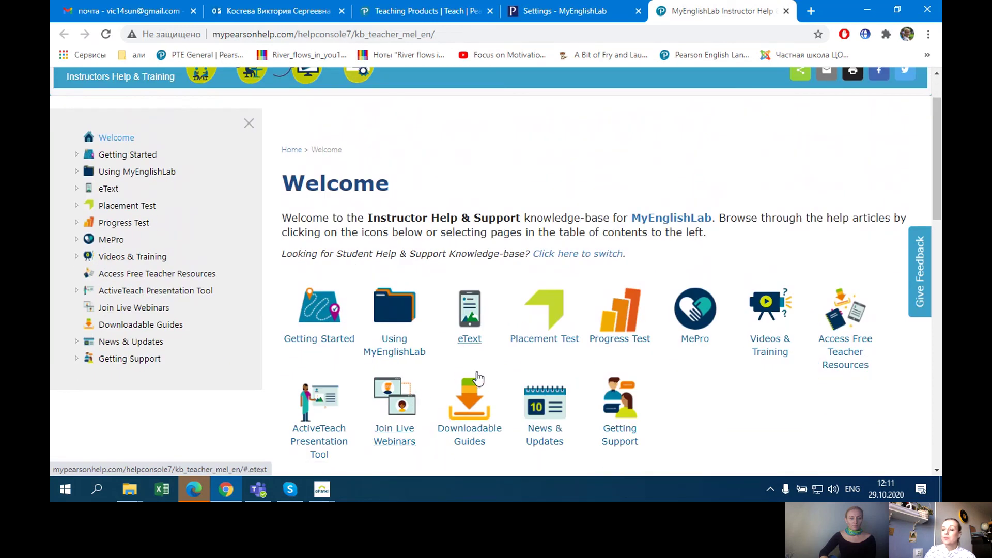